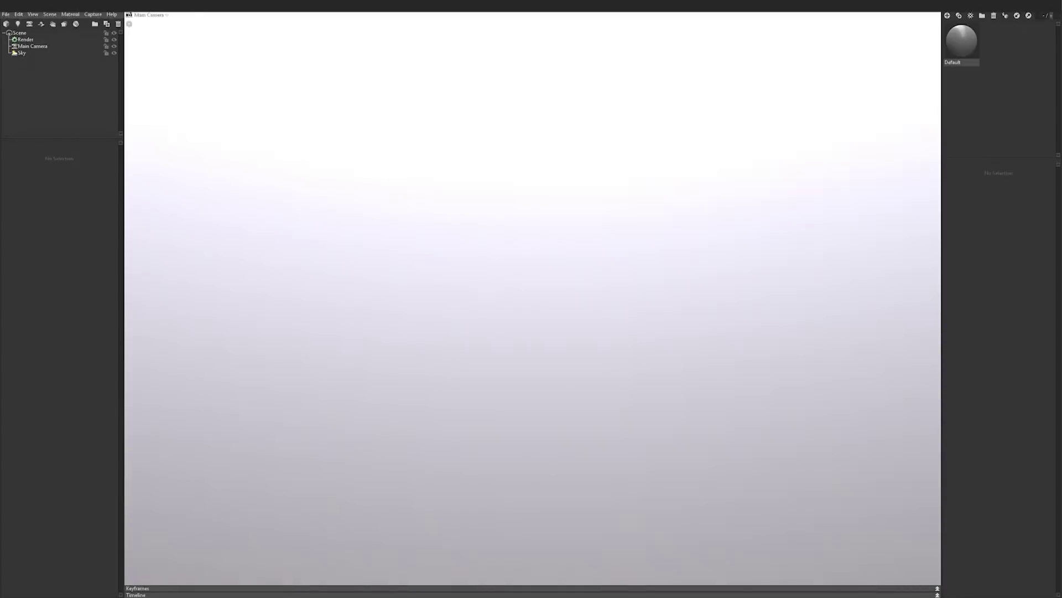
# Import the Full_LOW OBJ model into the scene and frame the character's upper body
pyautogui.click(50, 14)
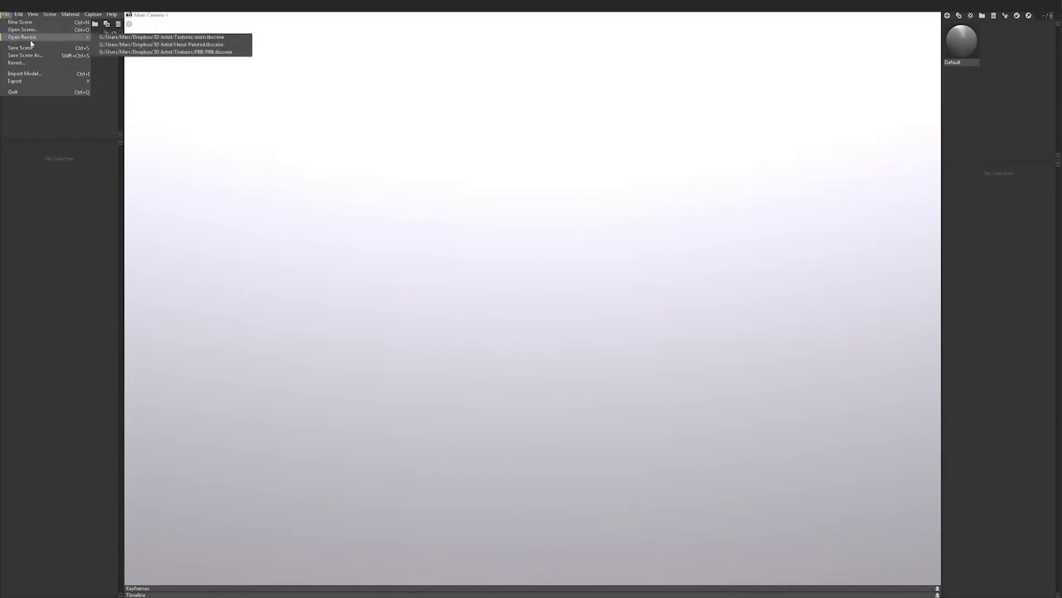
pyautogui.moveTo(37, 84)
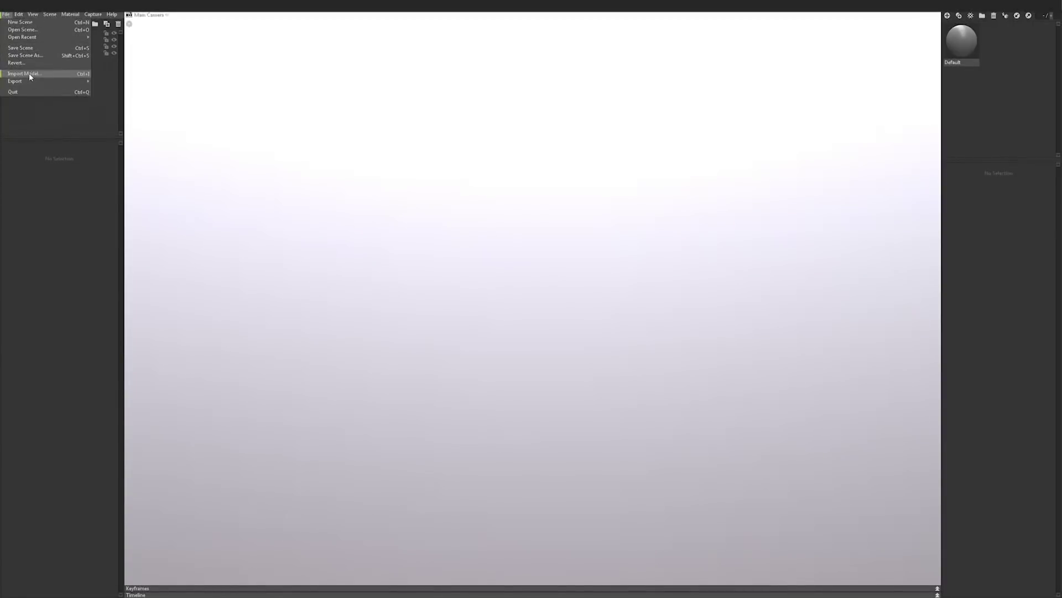
pyautogui.click(30, 74)
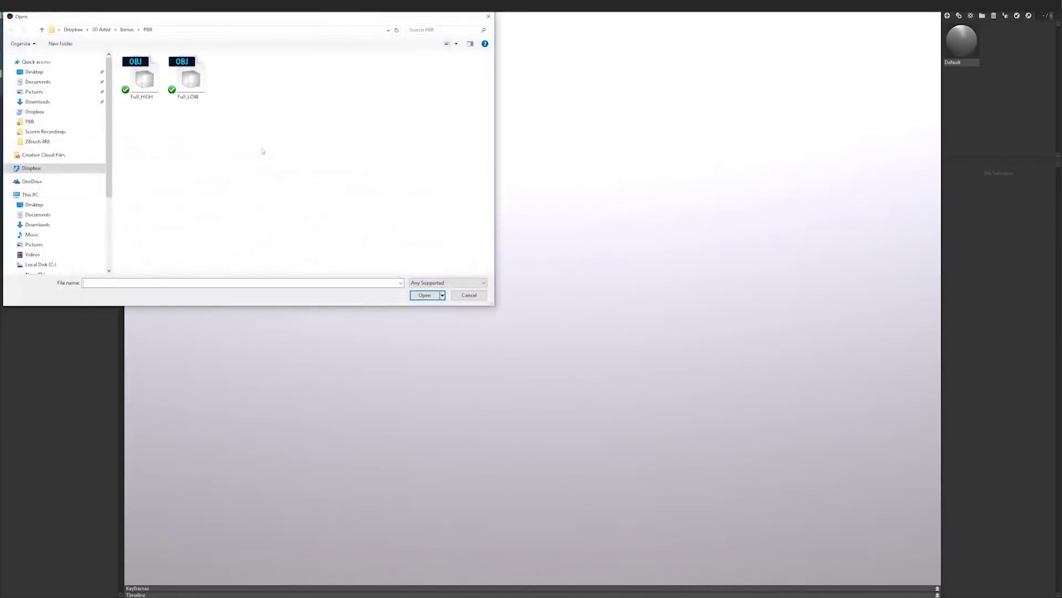
pyautogui.click(191, 81)
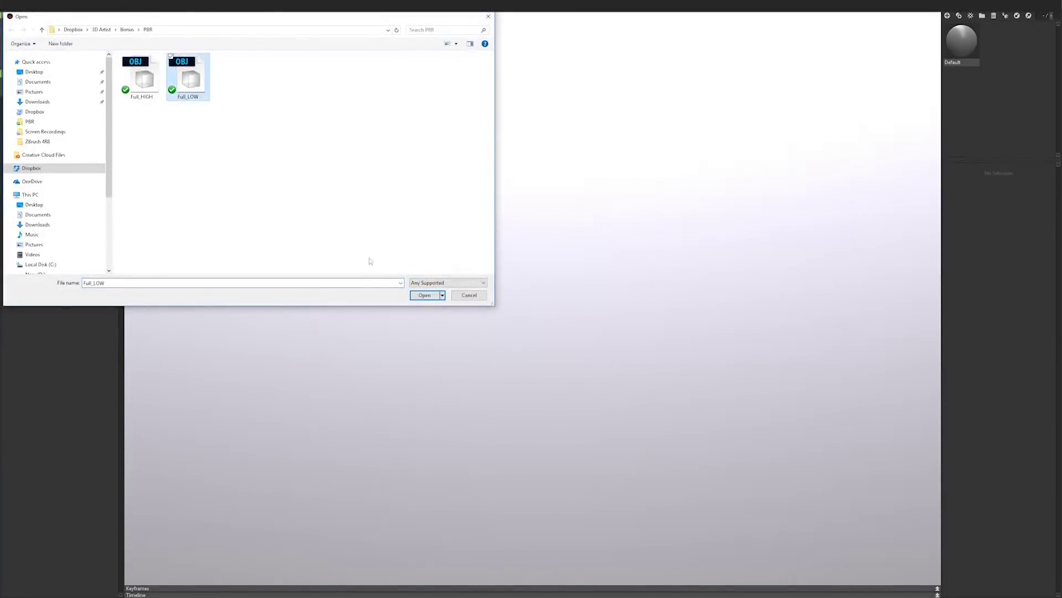
pyautogui.click(425, 295)
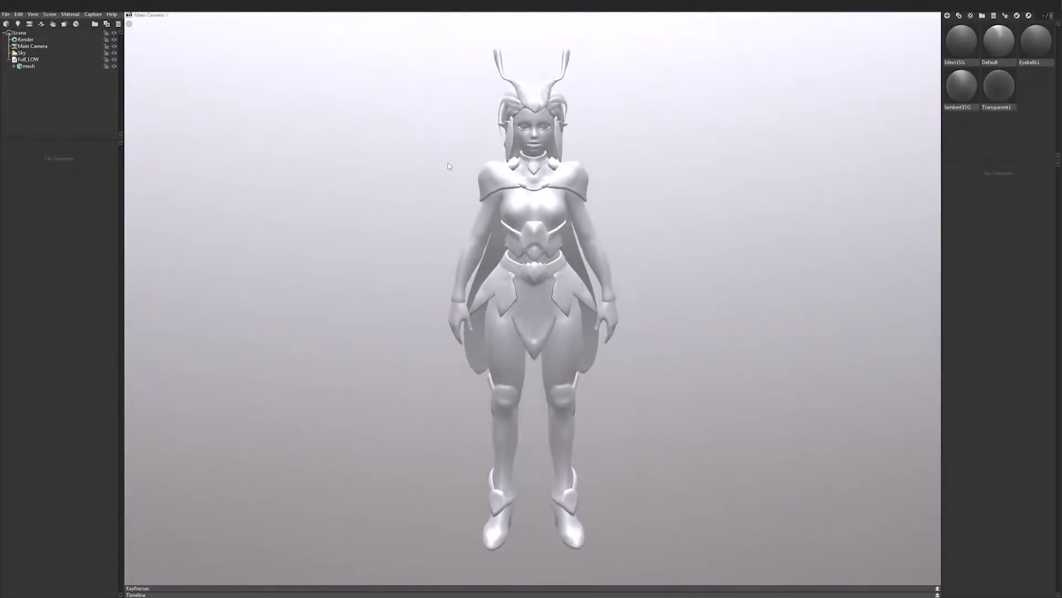
pyautogui.moveTo(451, 168); pyautogui.dragTo(448, 215, button='middle')
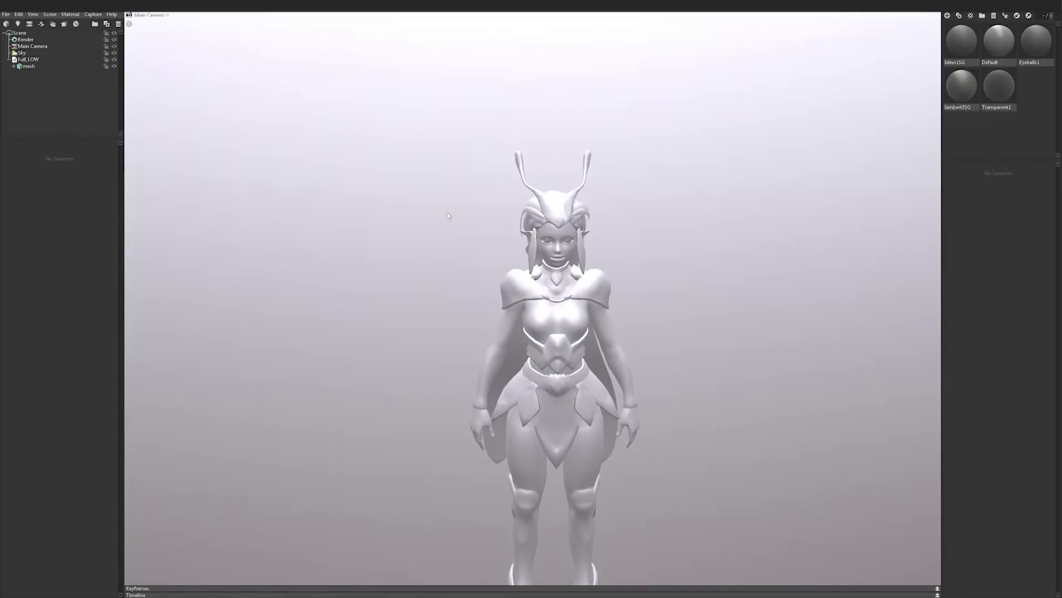
pyautogui.moveTo(411, 203); pyautogui.dragTo(389, 189)
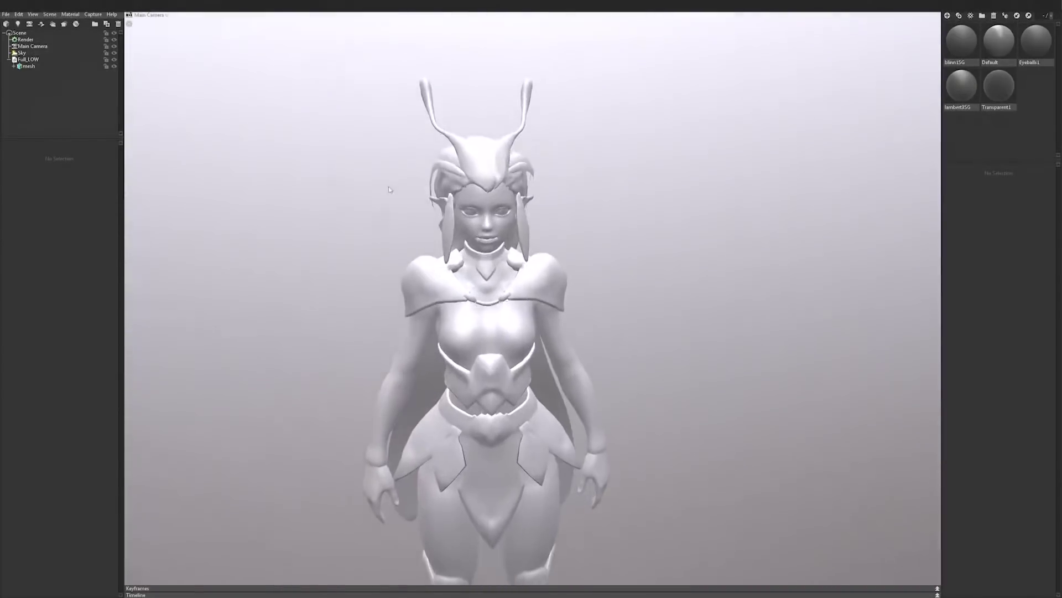
# Expand the imported mesh's submeshes and examine which parts of the character the blinn submesh covers
pyautogui.click(13, 66)
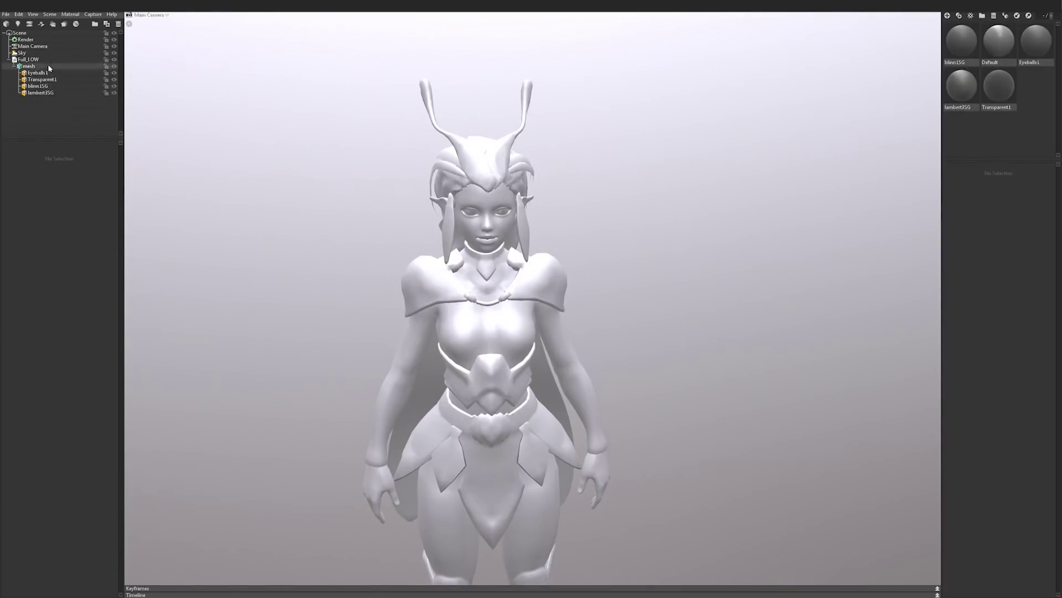
pyautogui.click(40, 94)
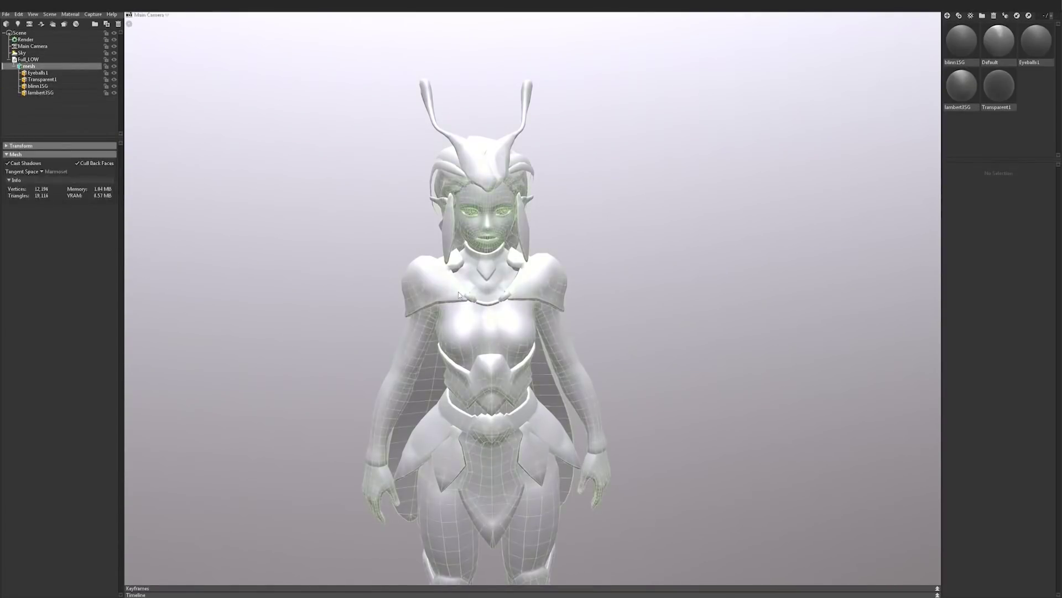
pyautogui.click(38, 86)
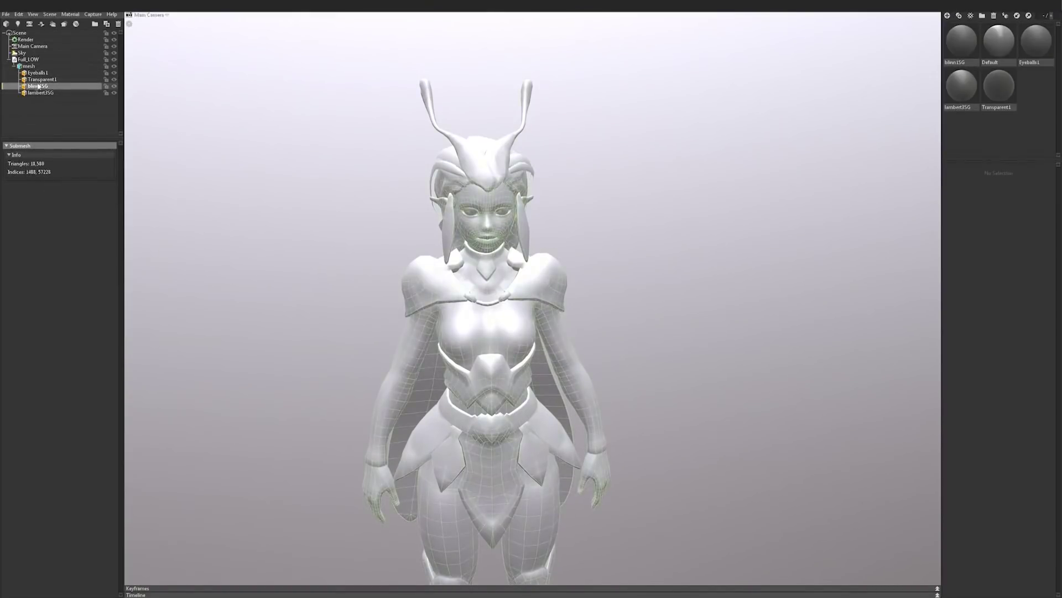
pyautogui.click(737, 287)
# Examine up close which parts of the head the lambert, Transparent1 and Eyeballs1 submeshes cover
pyautogui.scroll(5, 737, 287)
pyautogui.scroll(3, 737, 287)
pyautogui.moveTo(372, 99); pyautogui.dragTo(443, 310, button='middle')
pyautogui.moveTo(409, 199); pyautogui.dragTo(385, 236)
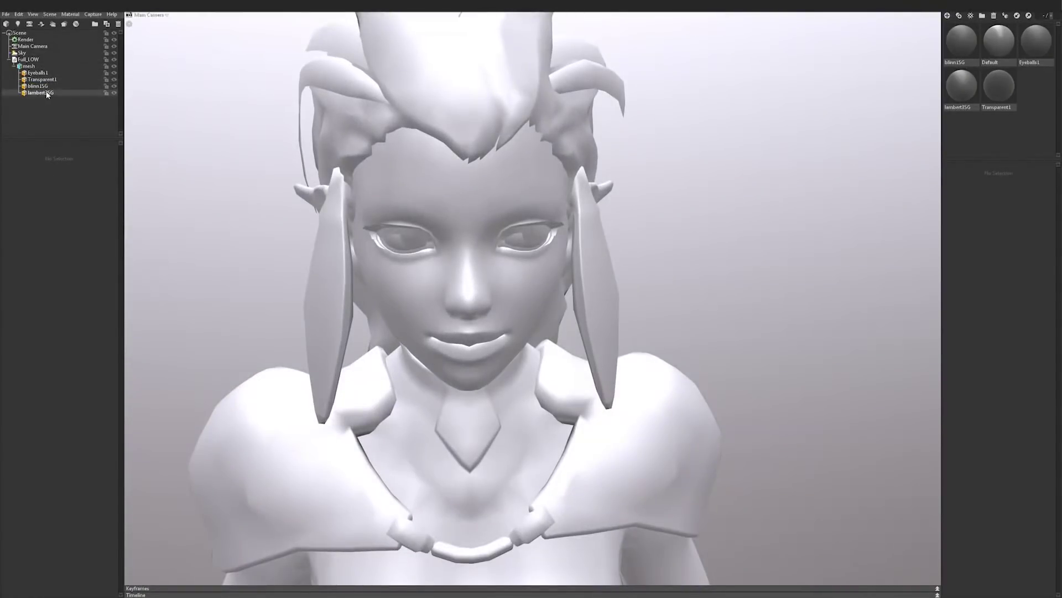
pyautogui.doubleClick(47, 94)
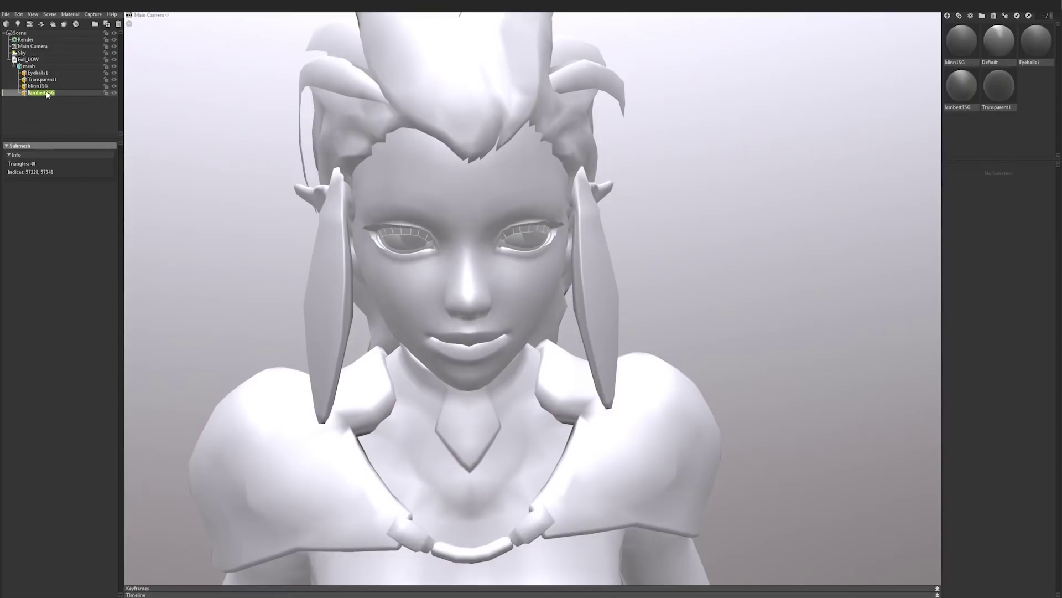
pyautogui.click(24, 110)
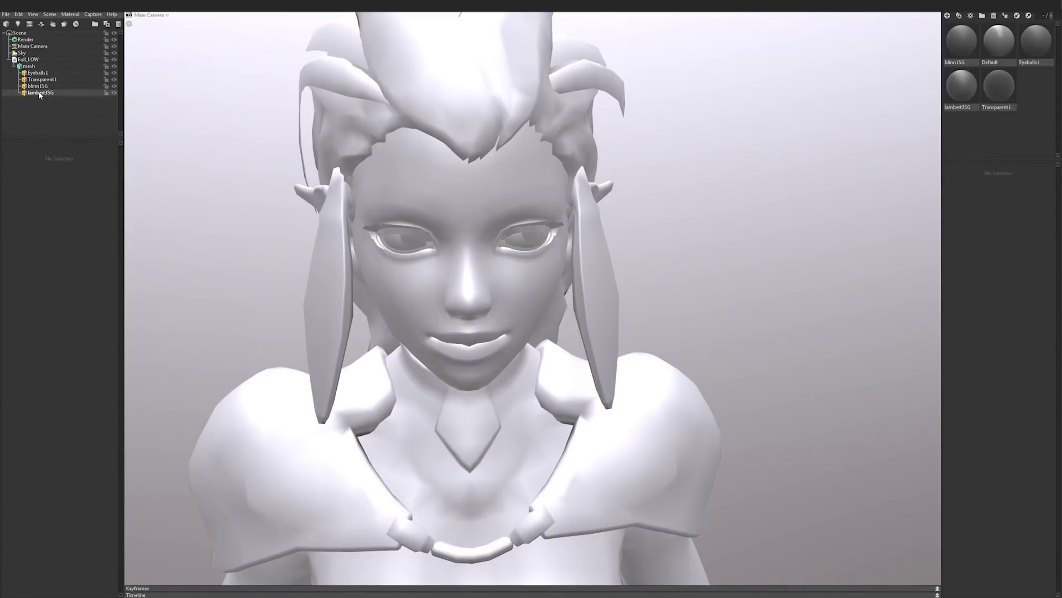
pyautogui.click(39, 94)
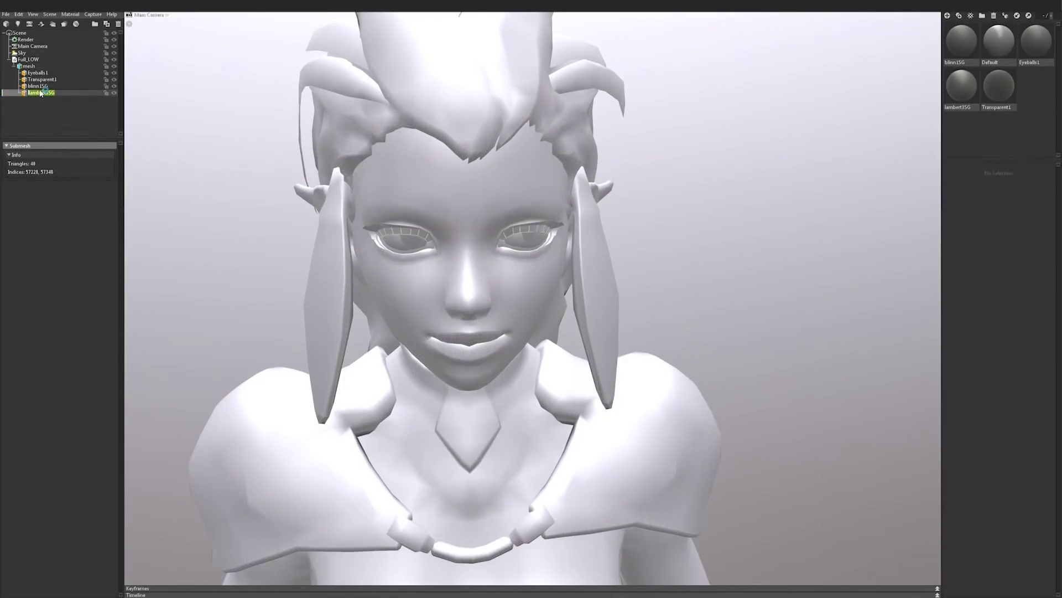
pyautogui.click(65, 88)
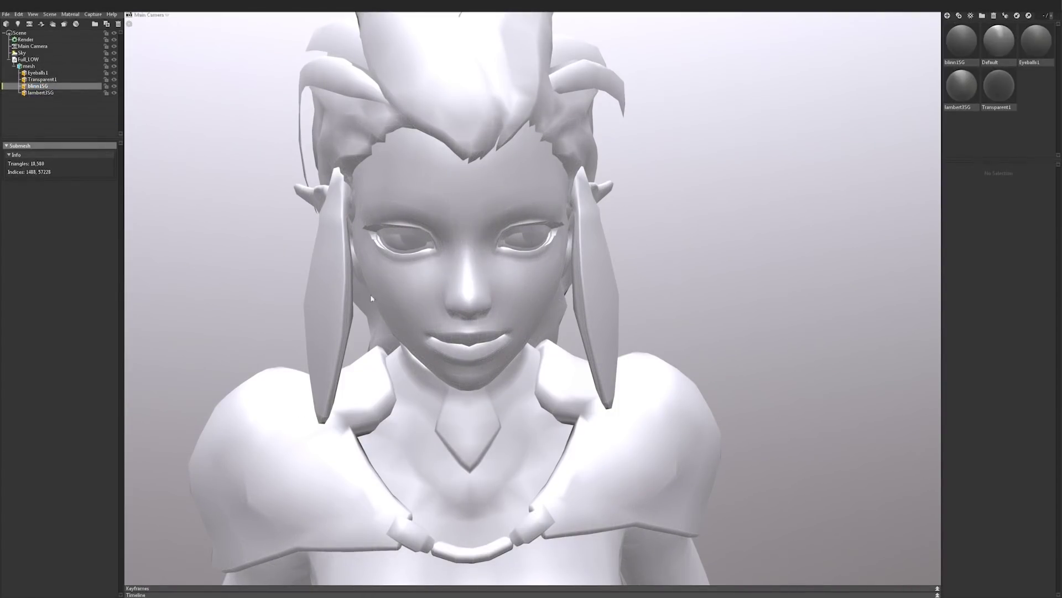
pyautogui.click(42, 81)
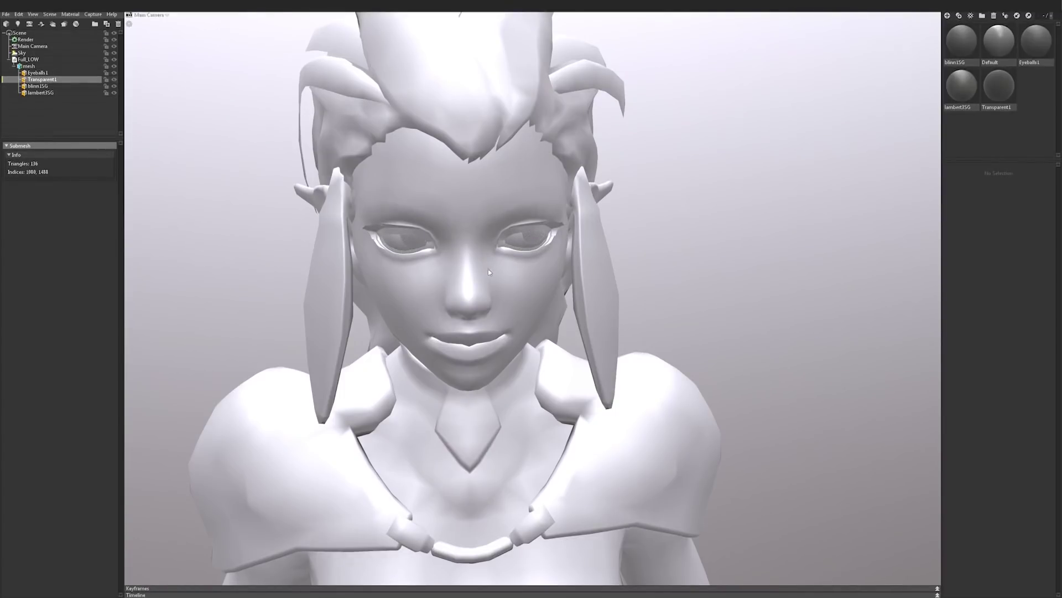
pyautogui.click(46, 74)
pyautogui.scroll(-5, 532, 343)
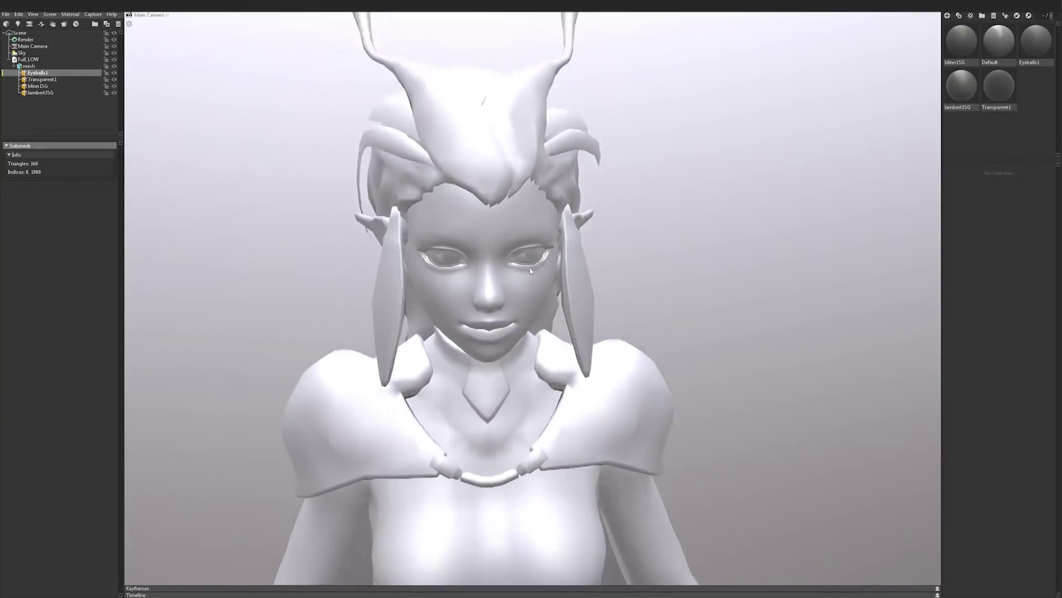
pyautogui.moveTo(531, 343)
pyautogui.mouseDown()
pyautogui.moveTo(642, 345)
pyautogui.moveTo(520, 345)
pyautogui.mouseUp()
pyautogui.scroll(-3, 520, 346)
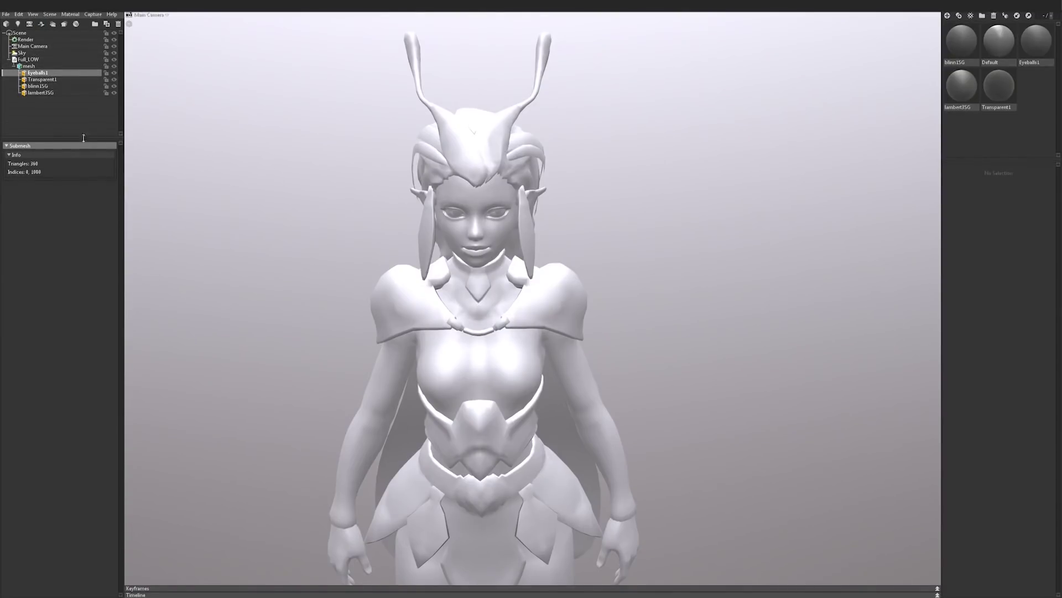
# Review the Transparent1 and blinn submeshes against the whole mesh from different angles
pyautogui.click(43, 81)
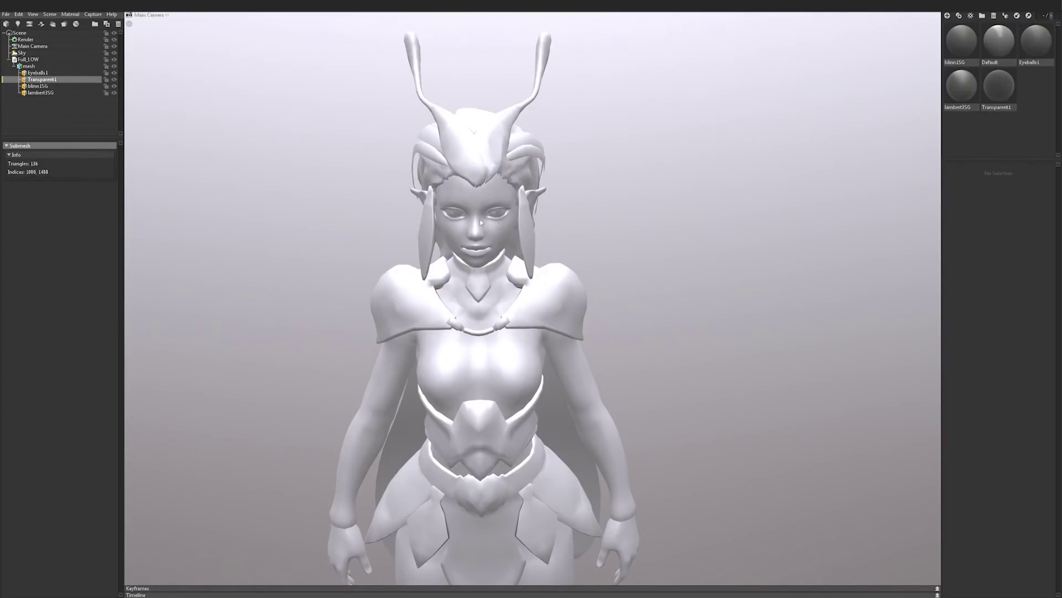
pyautogui.click(44, 87)
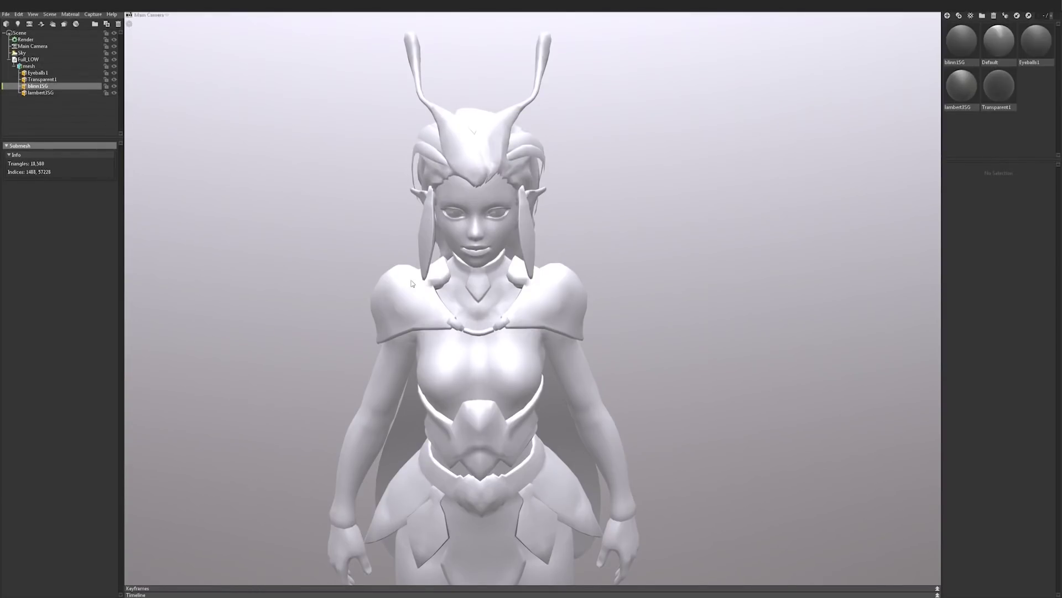
pyautogui.click(539, 381)
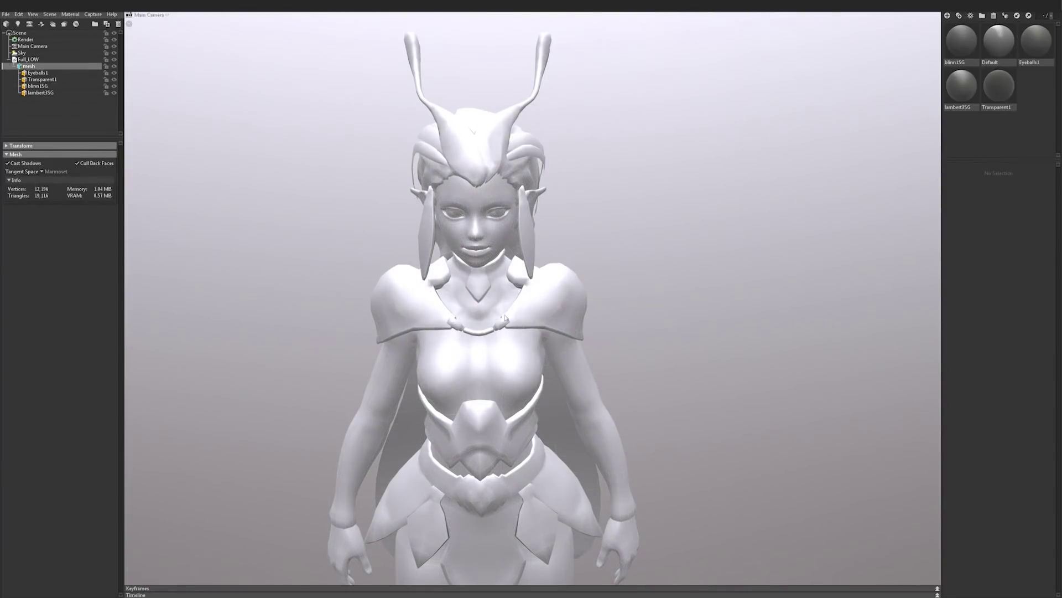
pyautogui.moveTo(491, 307); pyautogui.dragTo(479, 292)
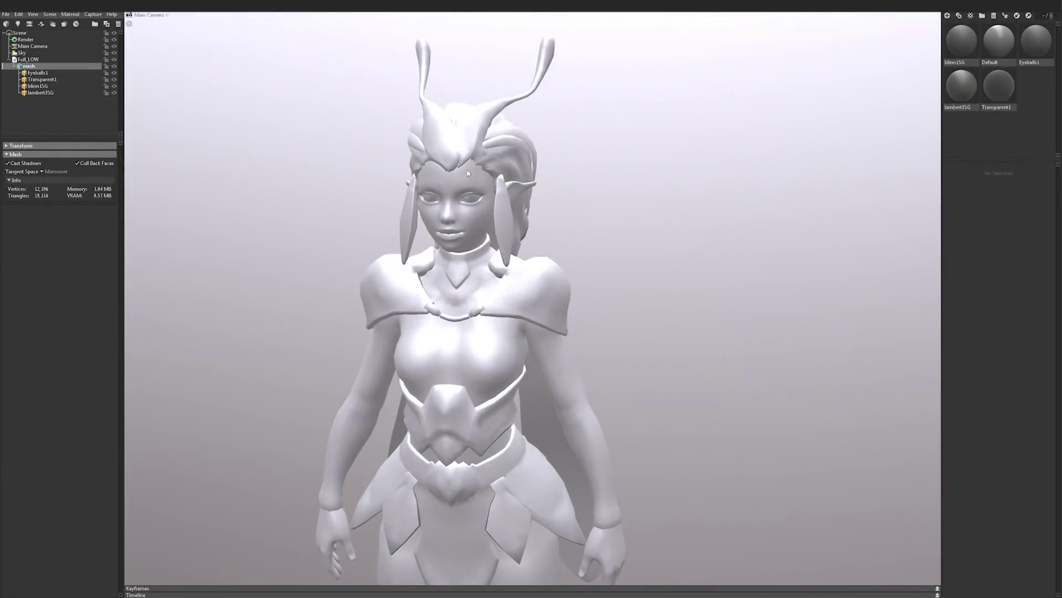
pyautogui.moveTo(465, 382); pyautogui.dragTo(431, 345)
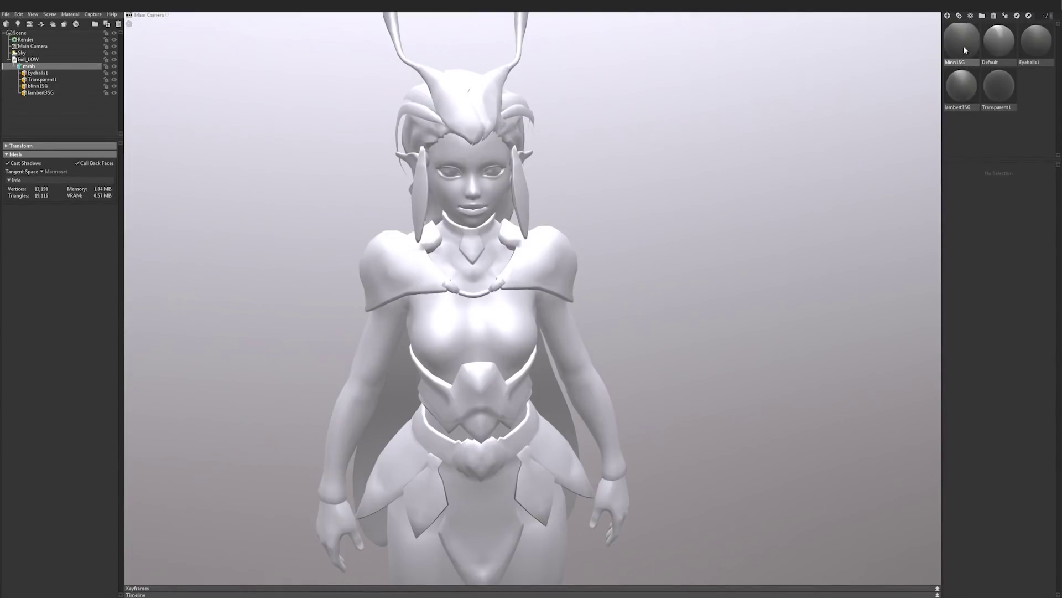
# Create a new material and name it Body
pyautogui.click(988, 48)
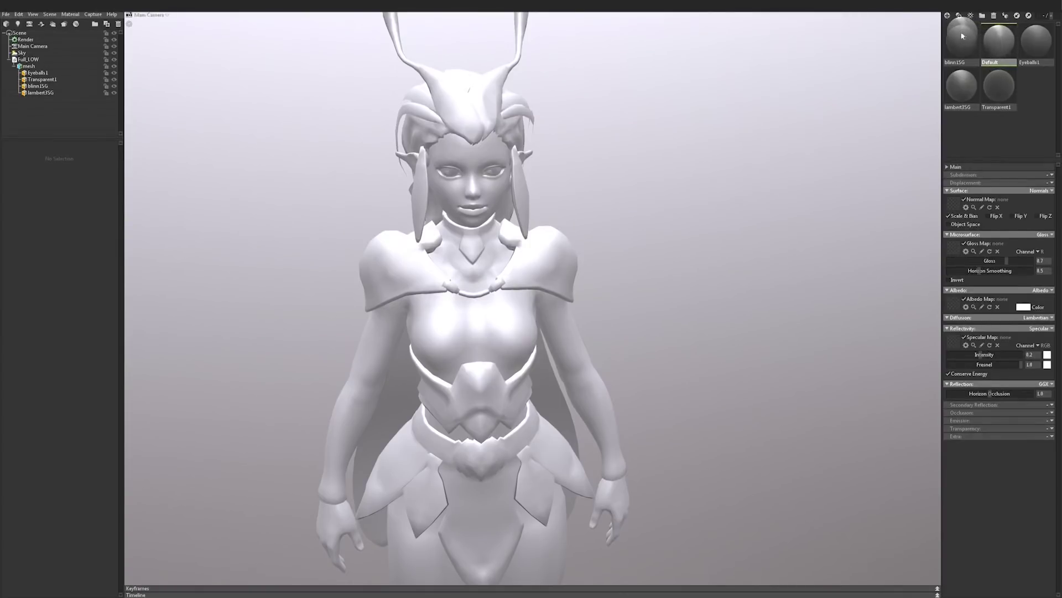
pyautogui.moveTo(948, 48); pyautogui.dragTo(961, 46)
pyautogui.click(947, 16)
pyautogui.moveTo(999, 86); pyautogui.dragTo(957, 47)
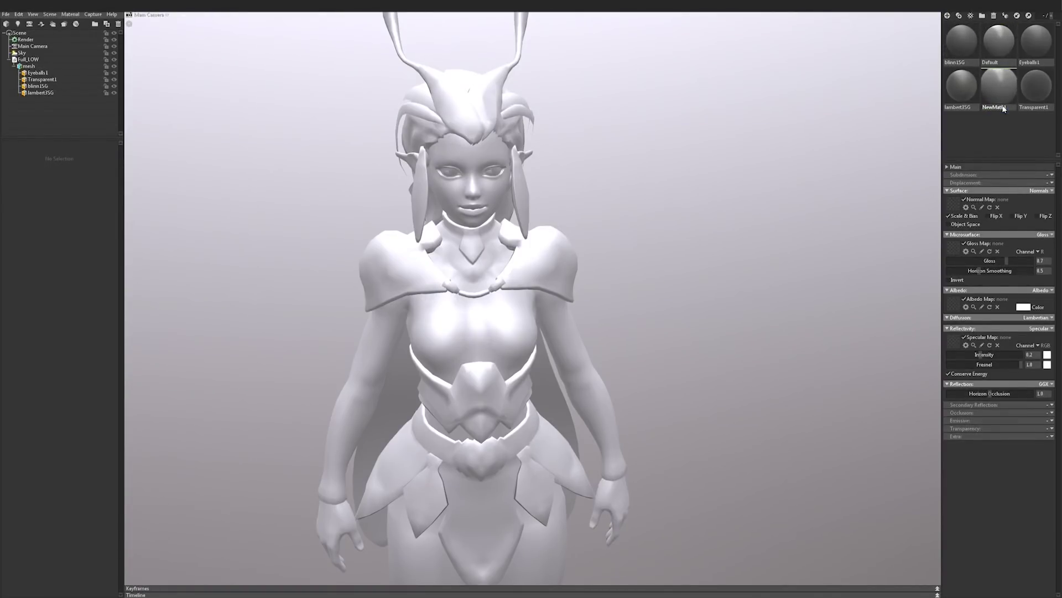
pyautogui.doubleClick(996, 106)
pyautogui.write('Body')
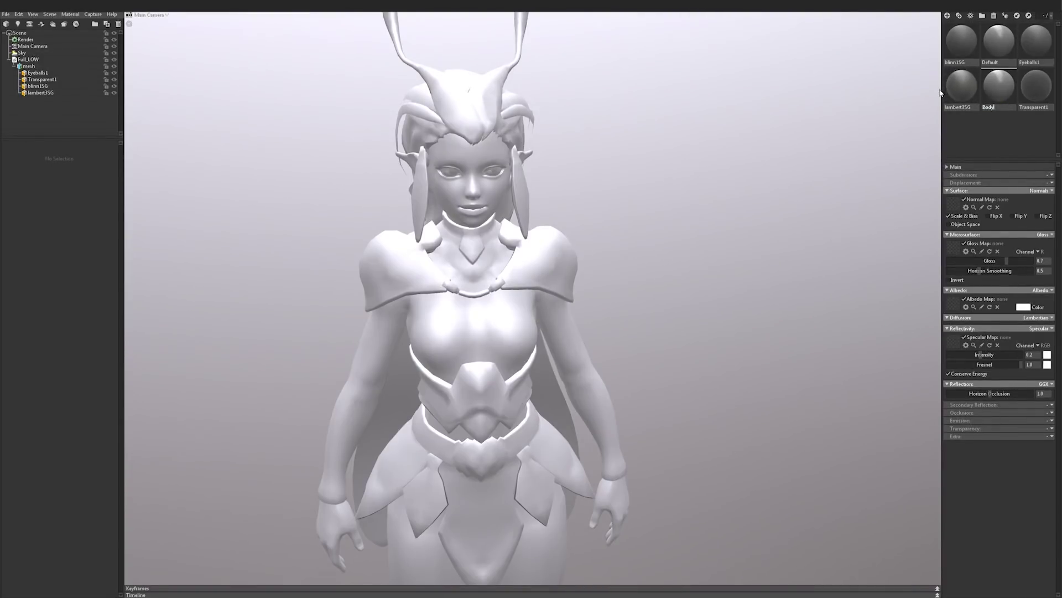
pyautogui.press('Return')
# Delete the imported blinn, Eyeballs1, lambert and Transparent1 materials
pyautogui.click(994, 40)
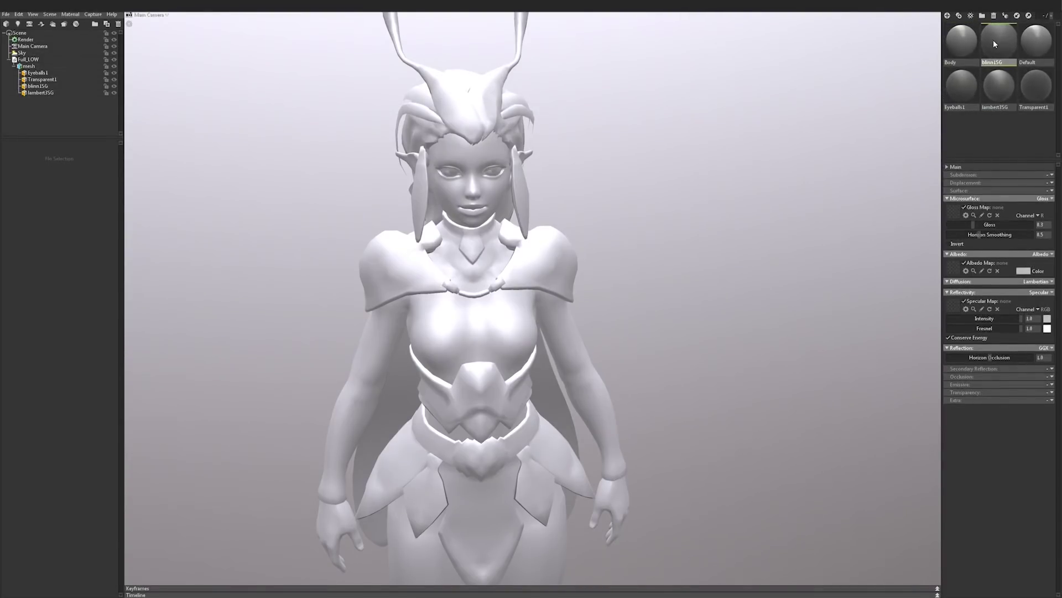
pyautogui.click(993, 16)
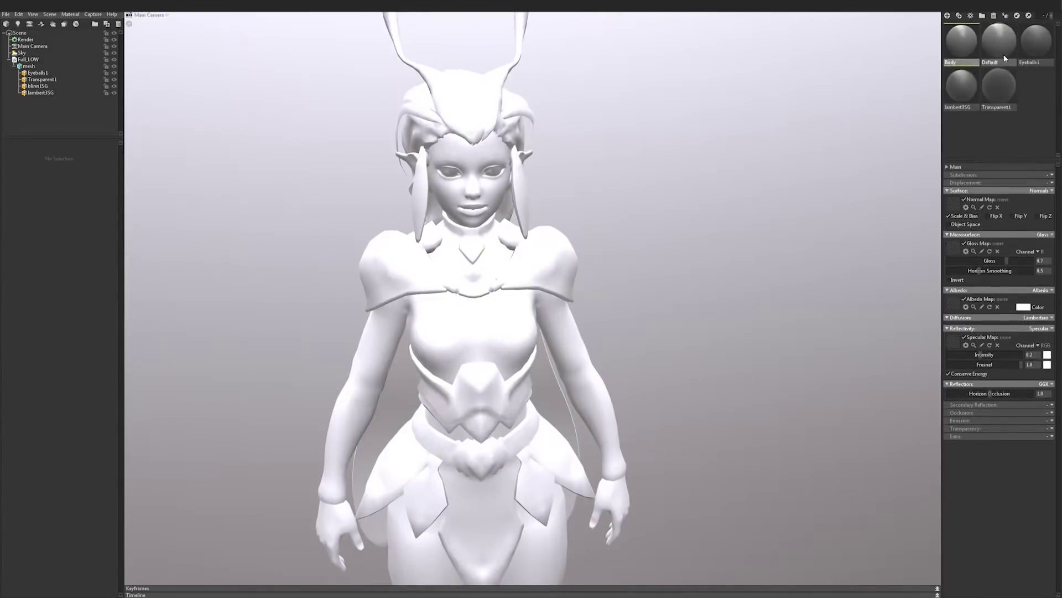
pyautogui.click(1034, 61)
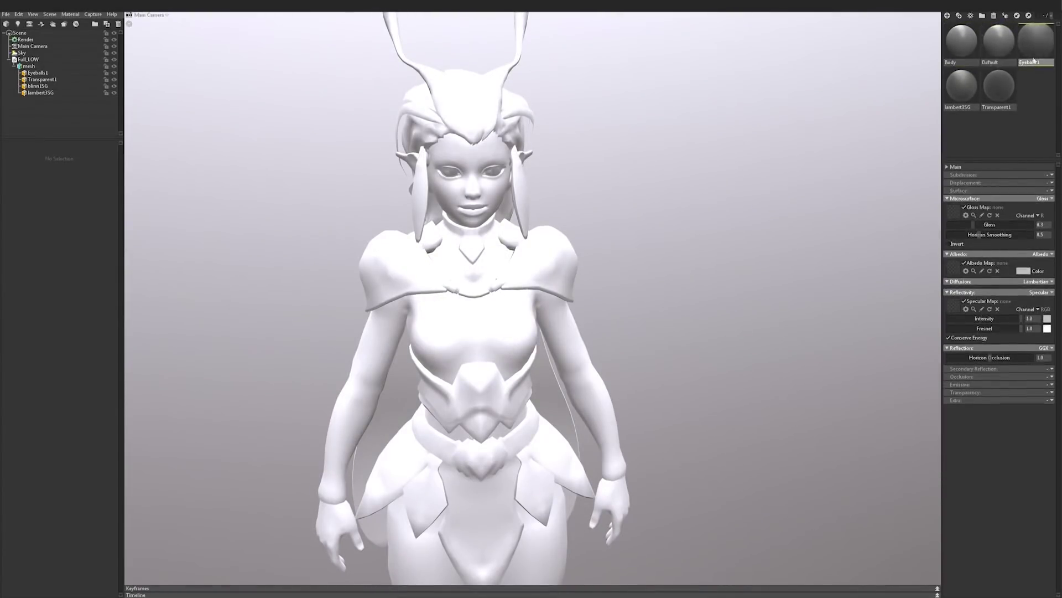
pyautogui.press('Delete')
pyautogui.click(1028, 49)
pyautogui.press('Delete')
pyautogui.press('Delete')
# Assign the Body material to the character model and its submeshes
pyautogui.moveTo(966, 43); pyautogui.dragTo(523, 278)
pyautogui.moveTo(962, 42); pyautogui.dragTo(529, 269)
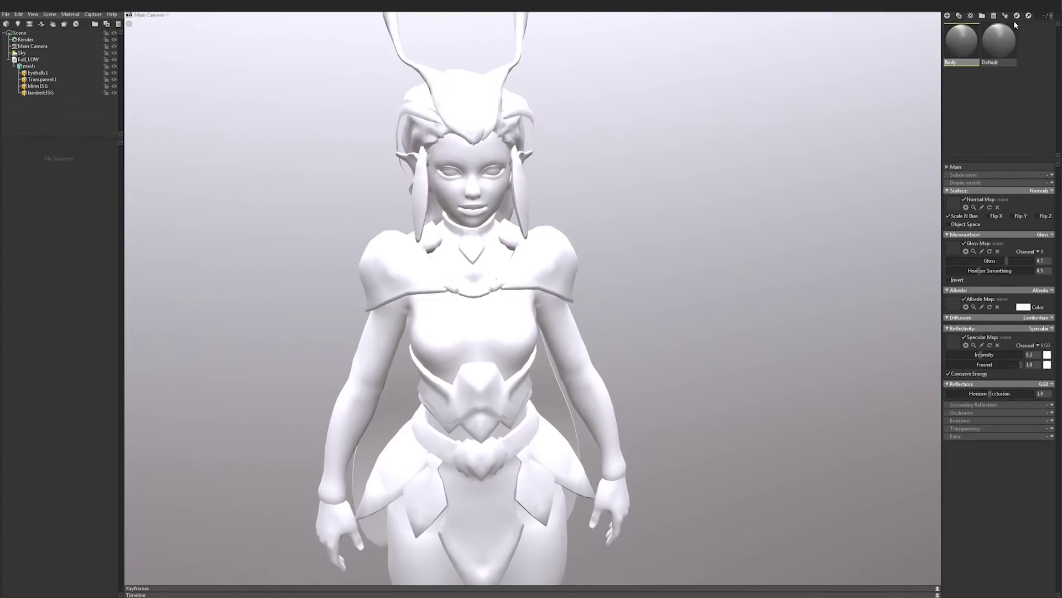
pyautogui.click(1011, 39)
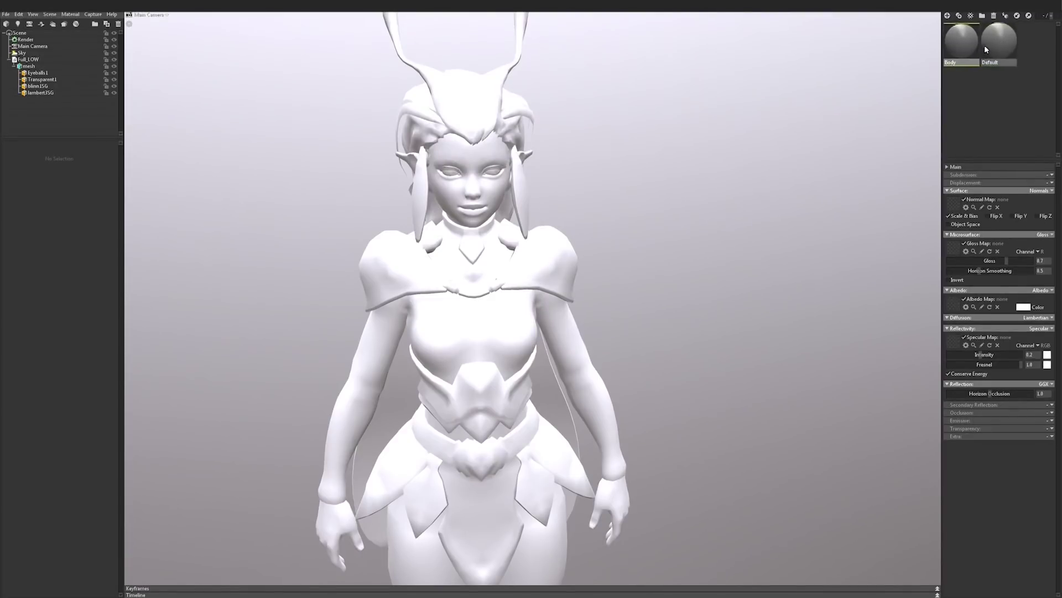
pyautogui.click(56, 80)
pyautogui.moveTo(57, 82); pyautogui.dragTo(55, 82)
pyautogui.moveTo(961, 42)
pyautogui.mouseDown()
pyautogui.moveTo(166, 66)
pyautogui.moveTo(54, 80)
pyautogui.mouseUp()
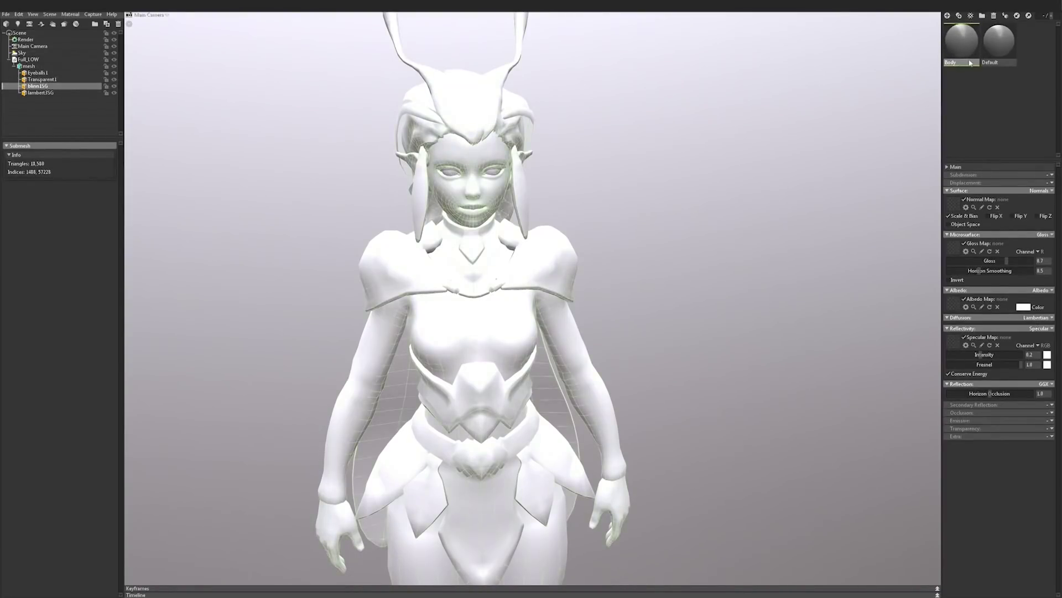
# Delete the Default material and apply the Body material to the mesh at the Eyeballs1 submesh
pyautogui.click(992, 45)
pyautogui.press('Delete')
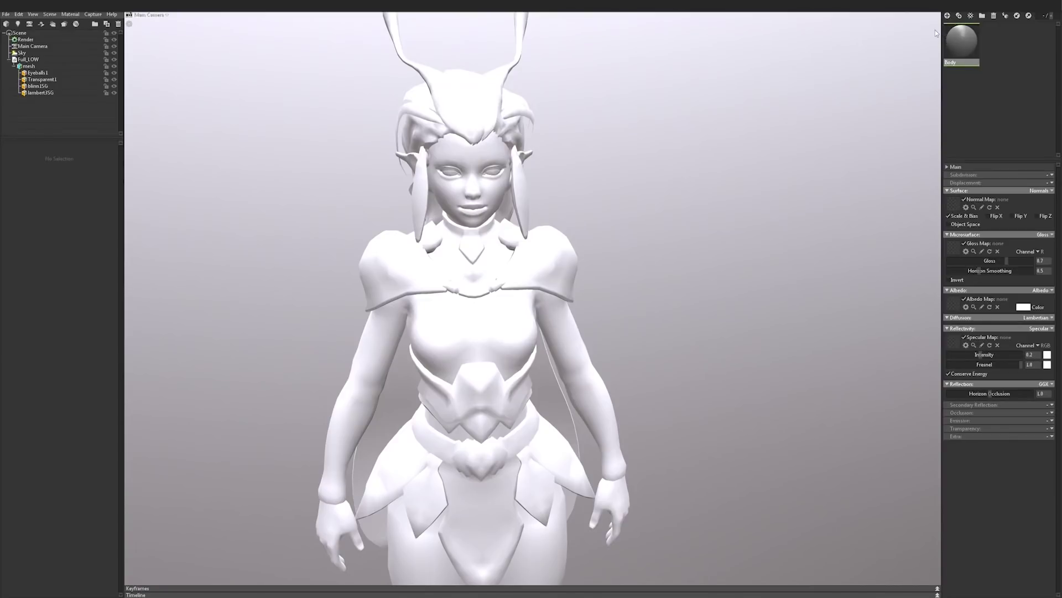
pyautogui.moveTo(962, 42); pyautogui.dragTo(42, 69)
pyautogui.moveTo(528, 221); pyautogui.dragTo(493, 217)
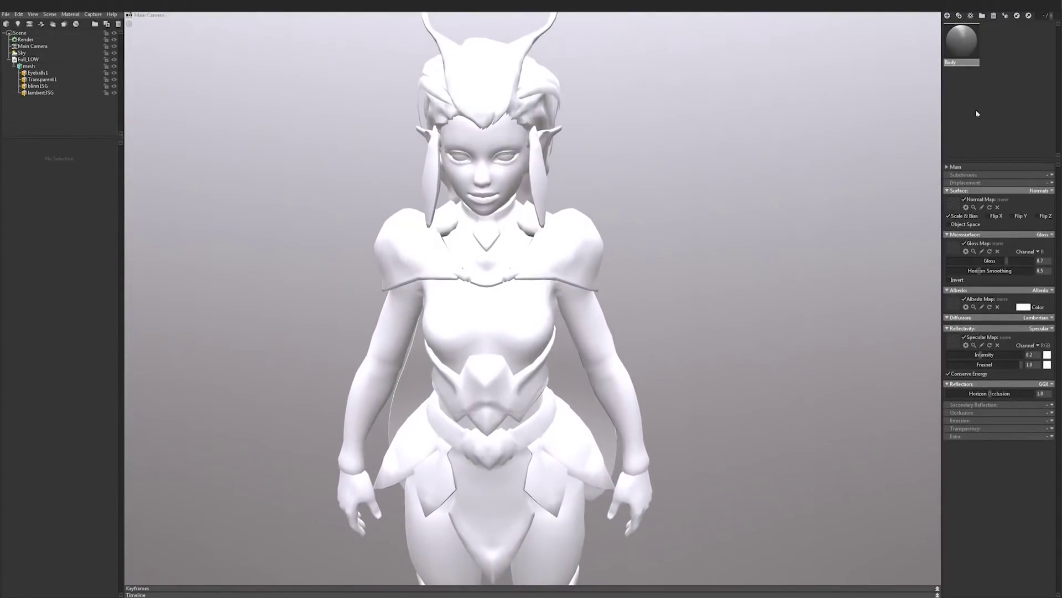
# Load the PBR_Normals texture as the Body material's normal map
pyautogui.click(951, 38)
pyautogui.click(958, 206)
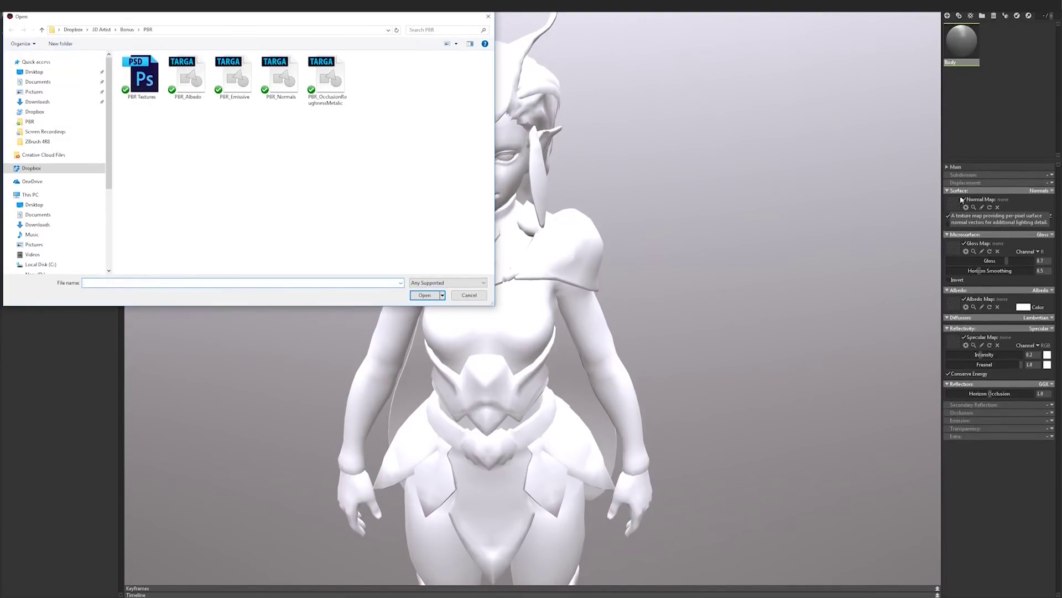
pyautogui.doubleClick(282, 76)
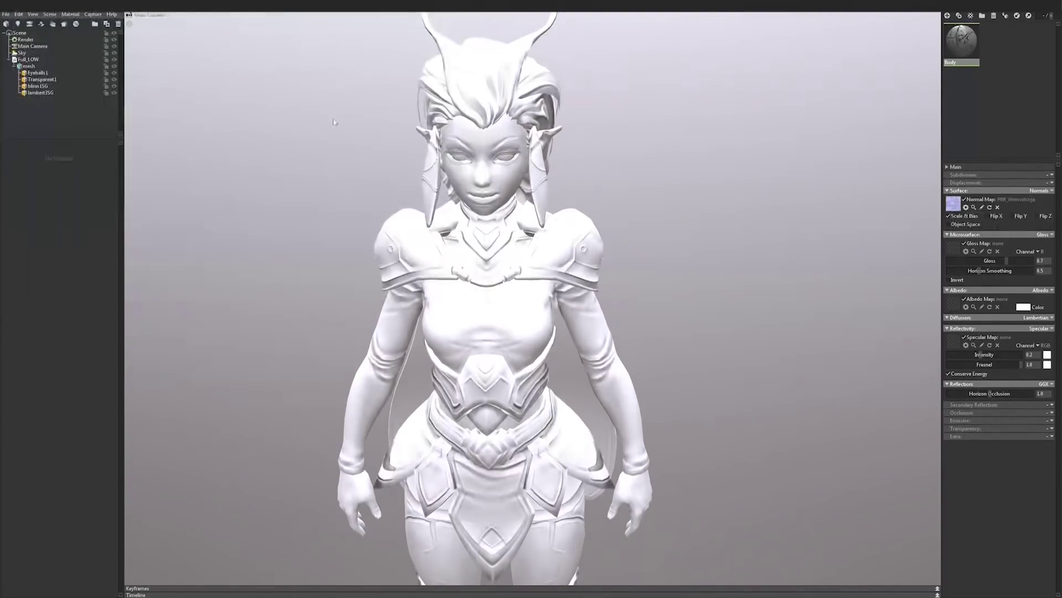
# Enable Flip Y on the Body material's normal map and check the surface detail on the character
pyautogui.moveTo(396, 187); pyautogui.dragTo(352, 190)
pyautogui.moveTo(352, 189); pyautogui.dragTo(527, 233, button='right')
pyautogui.moveTo(426, 207); pyautogui.dragTo(436, 354, button='middle')
pyautogui.moveTo(436, 354); pyautogui.dragTo(470, 387)
pyautogui.moveTo(471, 388); pyautogui.dragTo(387, 310, button='right')
pyautogui.moveTo(387, 310); pyautogui.dragTo(435, 205)
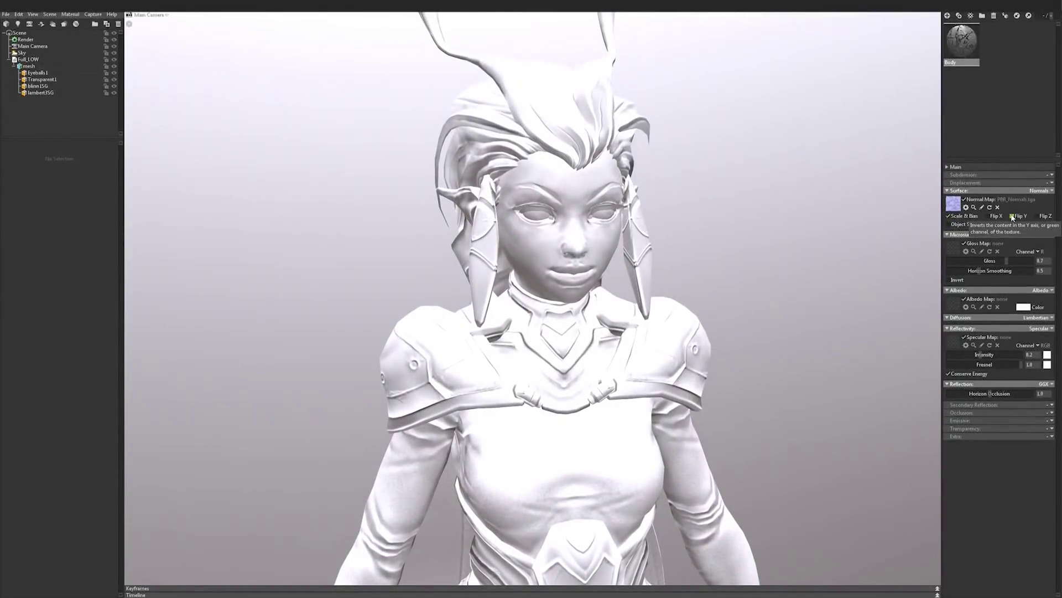
pyautogui.click(1012, 217)
pyautogui.moveTo(692, 343); pyautogui.dragTo(628, 240)
pyautogui.moveTo(661, 365); pyautogui.dragTo(671, 261, button='middle')
pyautogui.moveTo(671, 261); pyautogui.dragTo(520, 280, button='right')
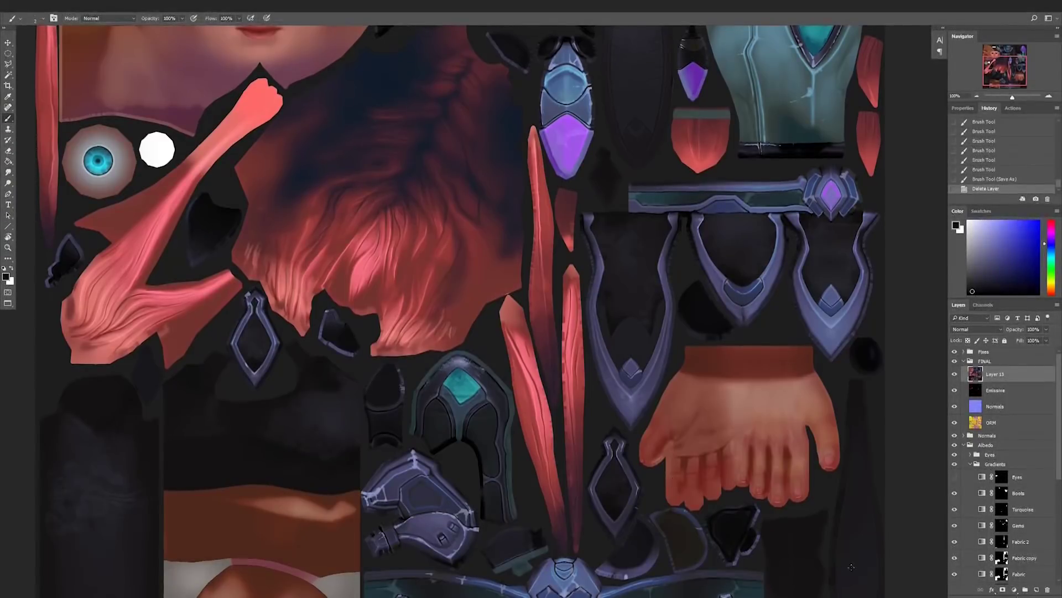
# Switch to Photoshop, select the ORM layer and examine the red, green and blue channels of the texture document
pyautogui.click(991, 422)
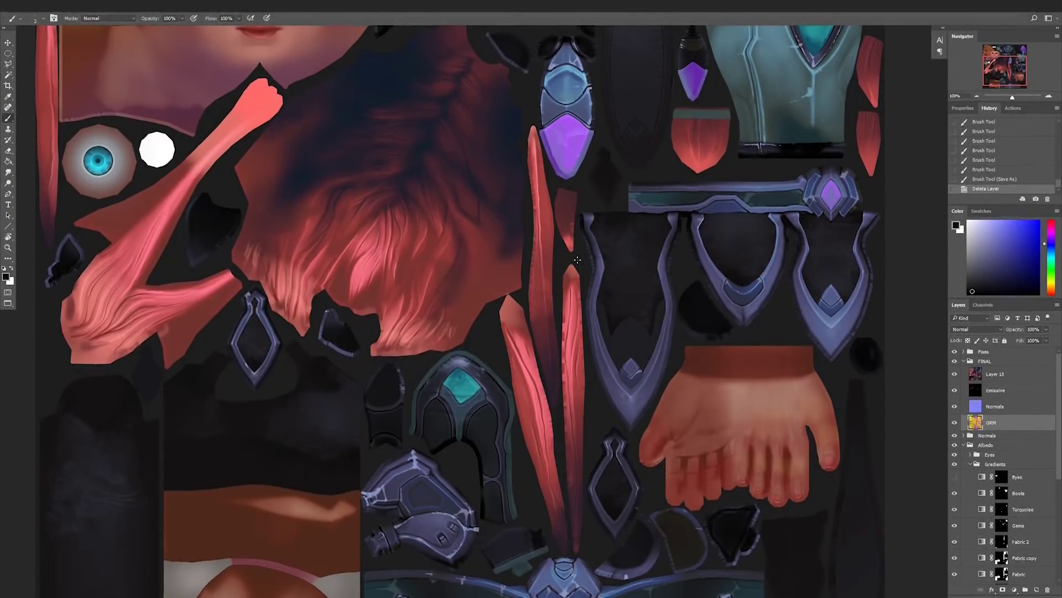
pyautogui.click(983, 305)
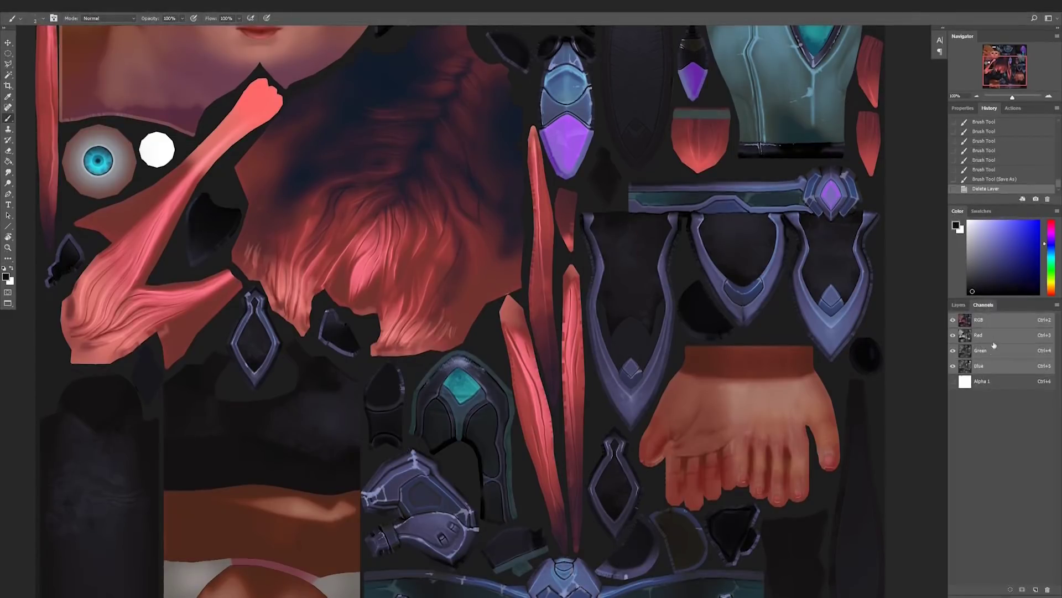
pyautogui.click(996, 338)
pyautogui.click(990, 352)
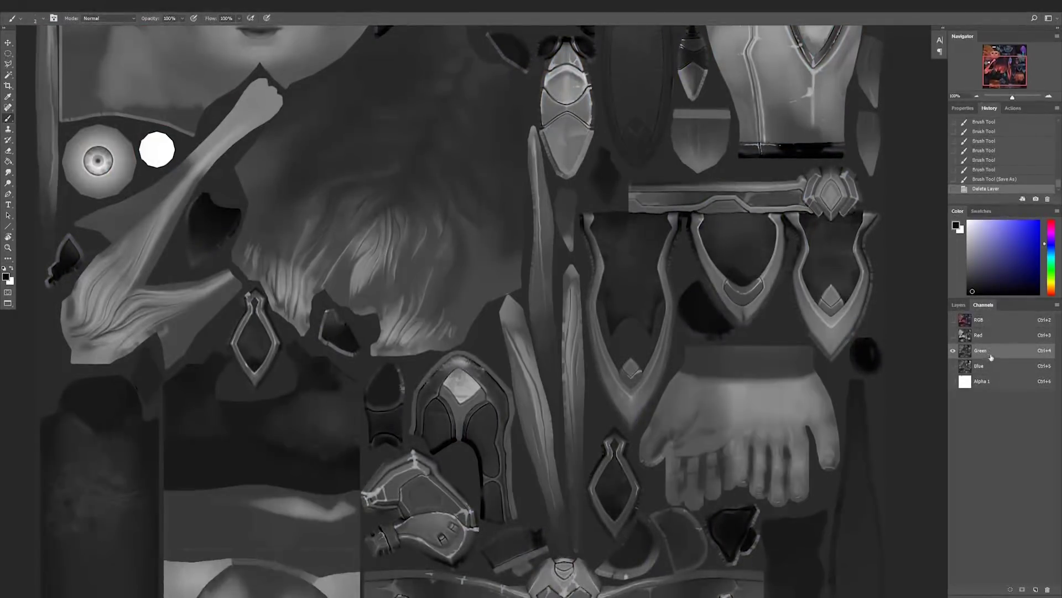
pyautogui.click(991, 366)
pyautogui.click(983, 336)
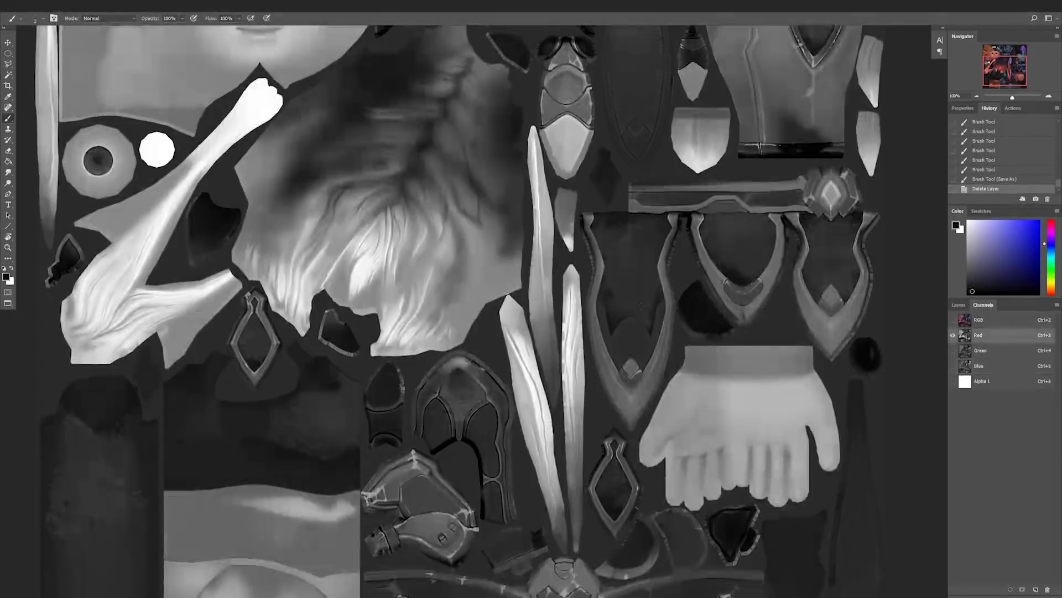
# Hide the FINAL group's layers above ORM, examine the individual ORM colour channels and leave full-screen view
pyautogui.click(958, 304)
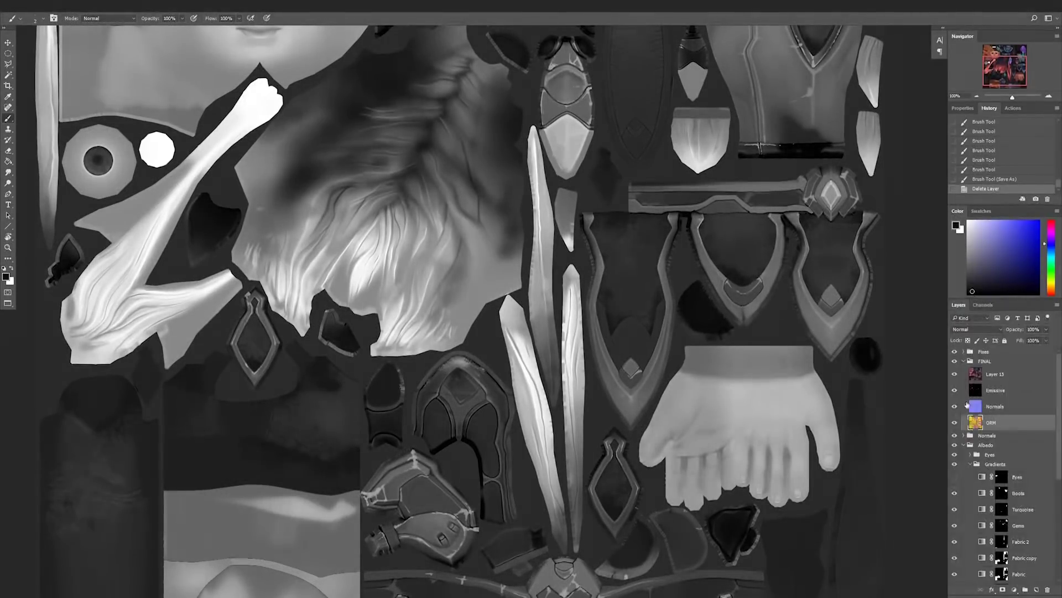
pyautogui.click(955, 374)
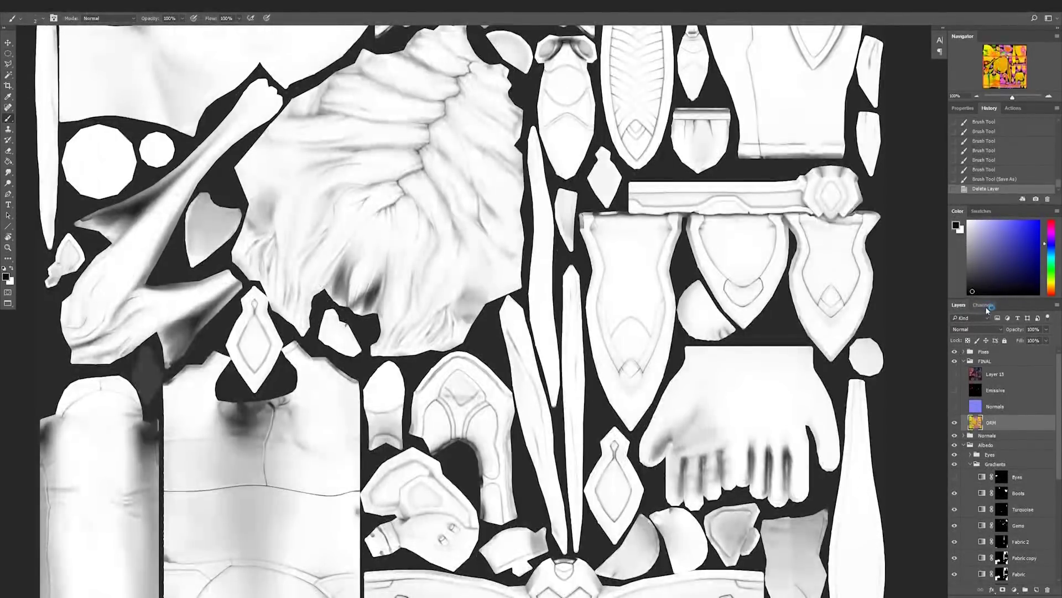
pyautogui.click(984, 305)
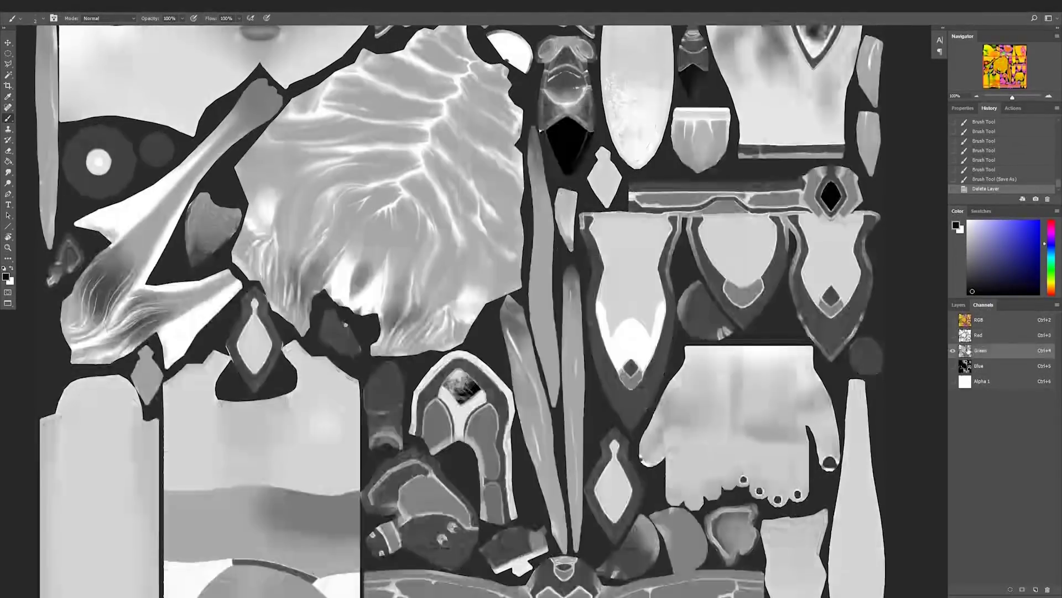
pyautogui.click(967, 351)
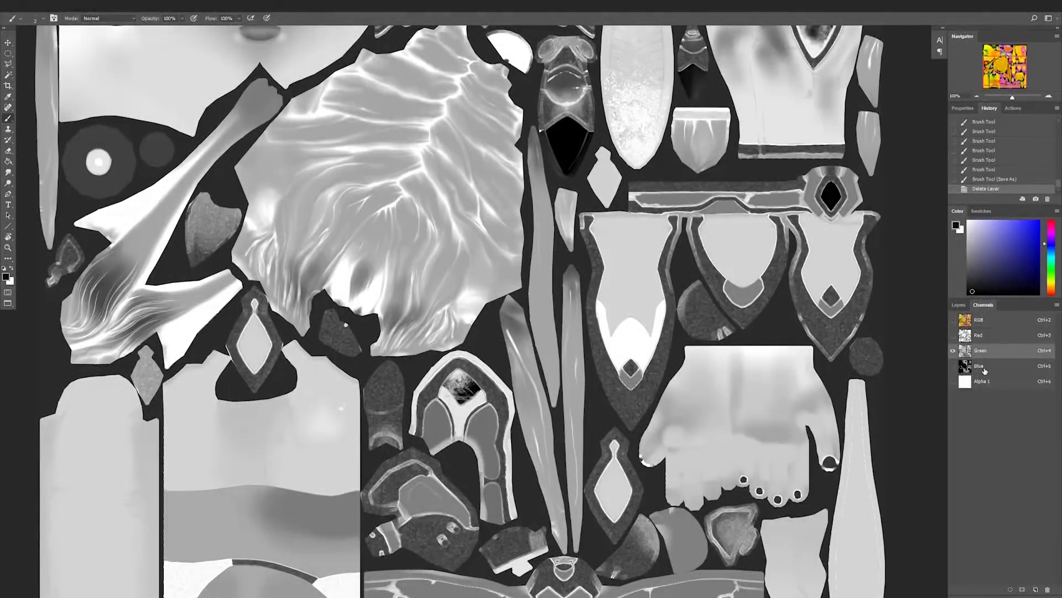
pyautogui.click(984, 370)
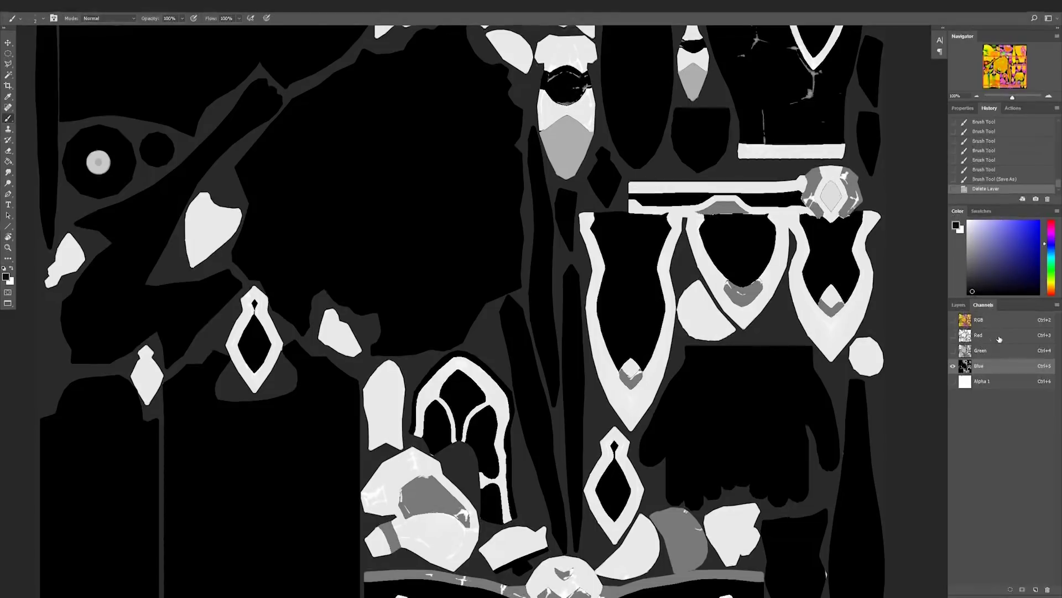
pyautogui.press('f')
pyautogui.press('f')
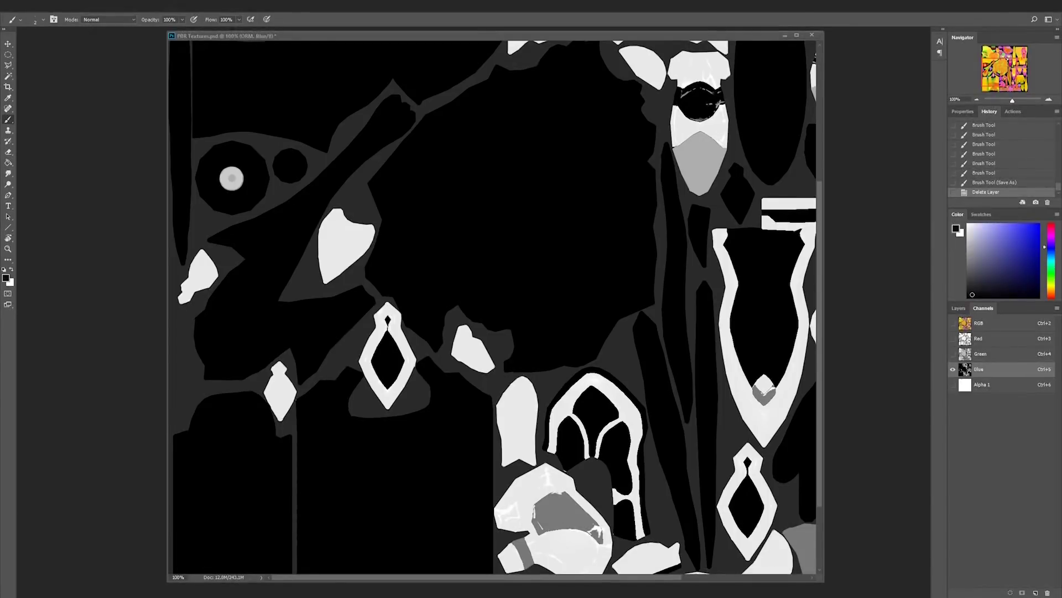
# Switch back to Marmoset Toolbag and load PBR_OcclusionRoughnessMetalic as the Body material's gloss map
pyautogui.hotkey('alt', 'Tab')
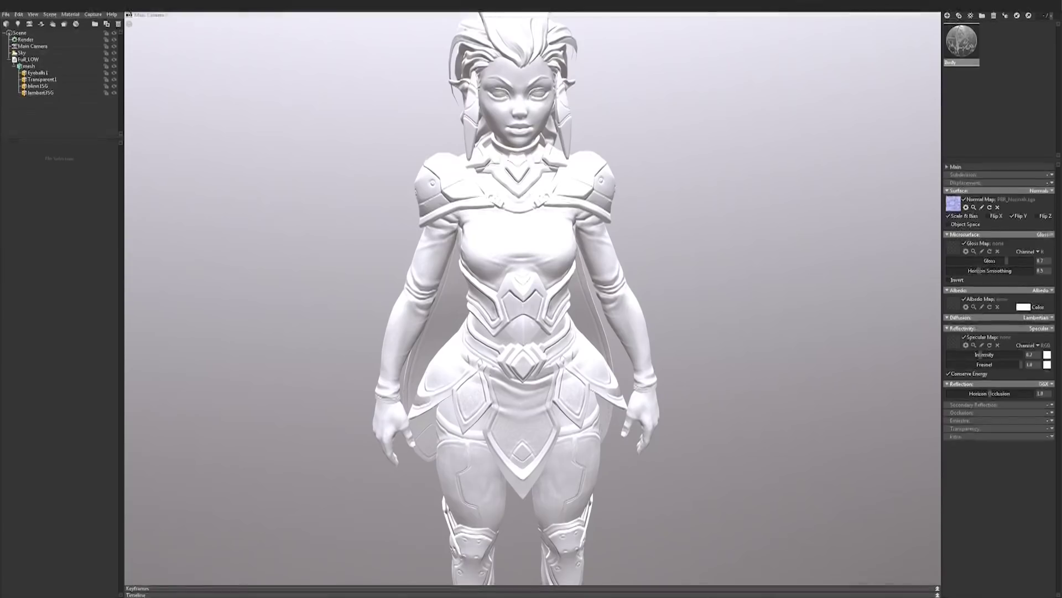
pyautogui.click(956, 247)
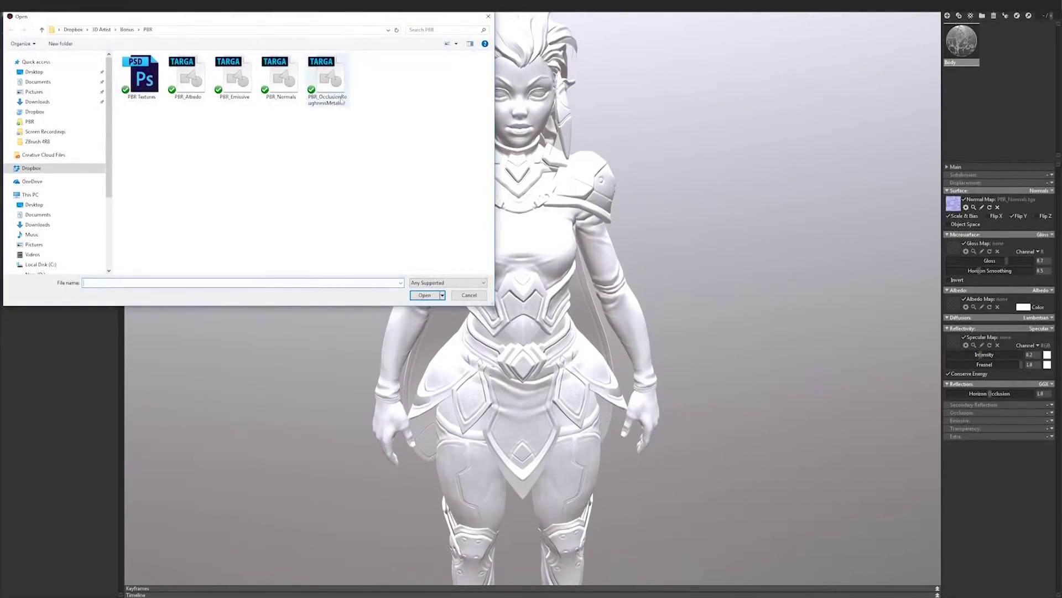
pyautogui.doubleClick(332, 83)
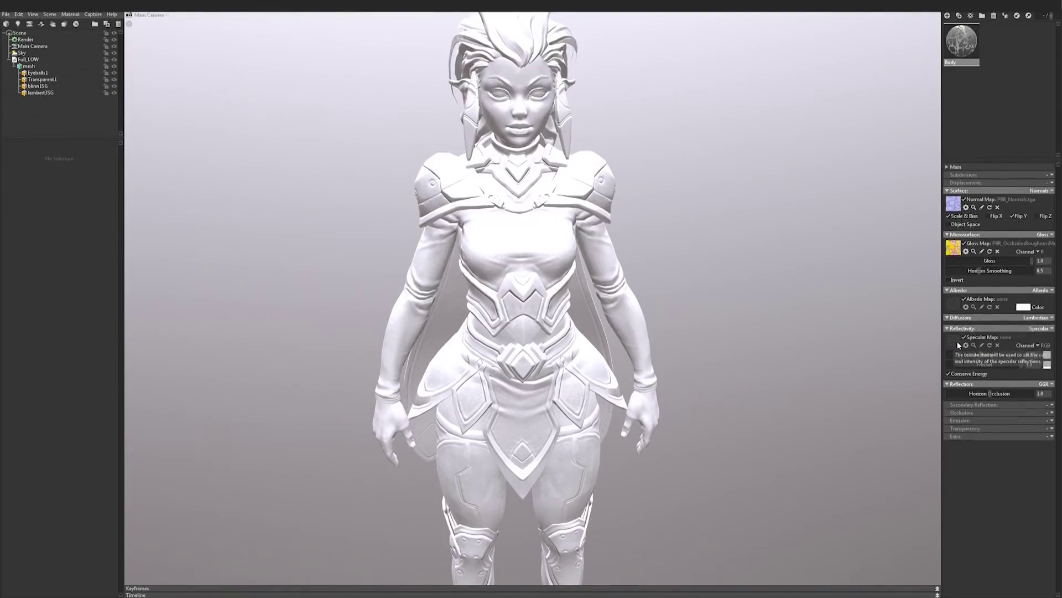
# Set the Body material's reflectivity to Metalness and turn on Occlusion, collapsing the unneeded diffusion settings
pyautogui.click(1040, 328)
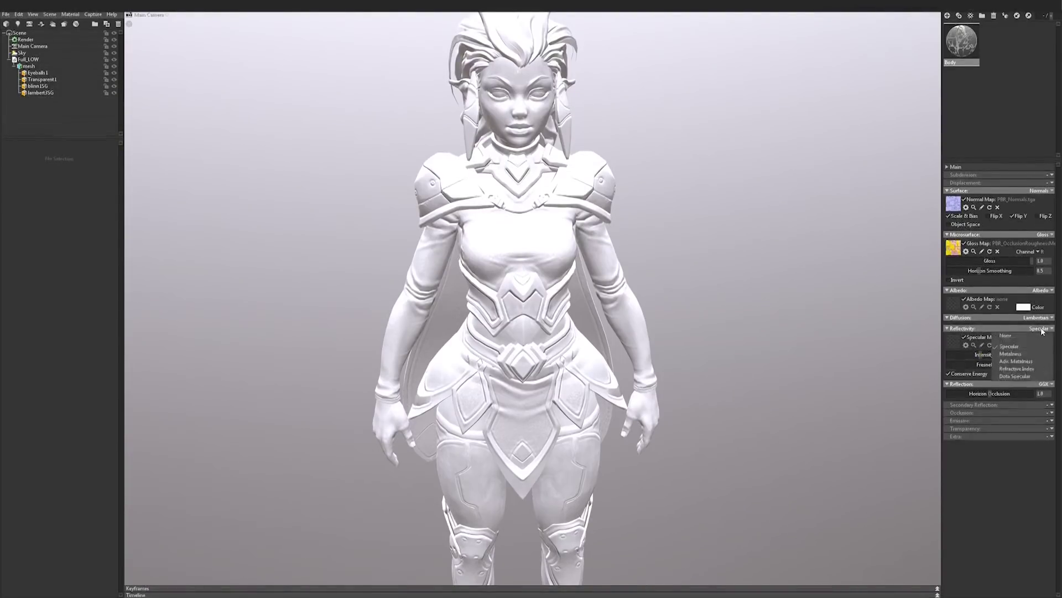
pyautogui.click(1006, 354)
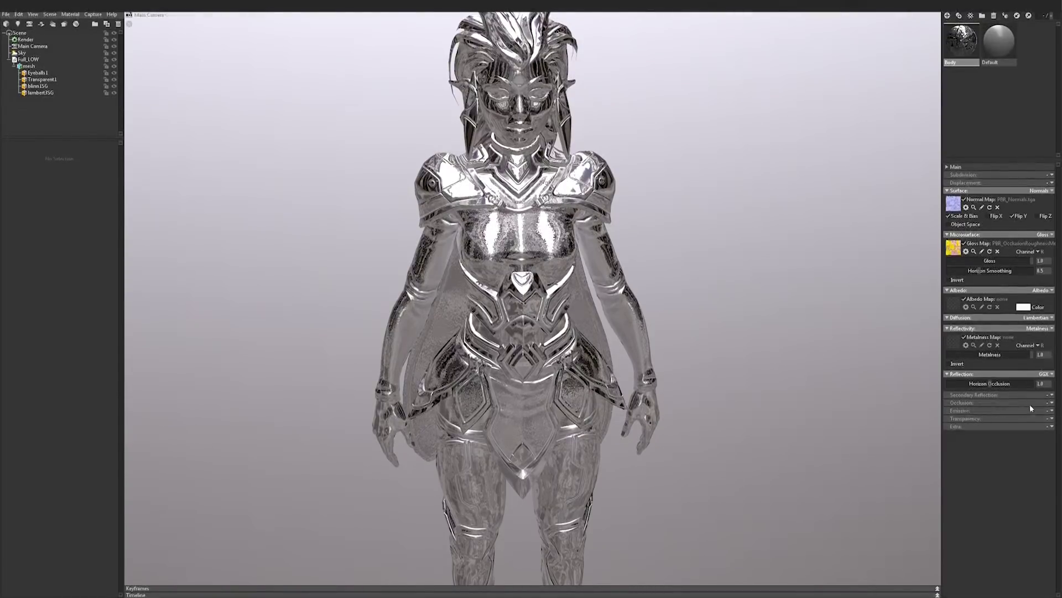
pyautogui.click(1050, 404)
pyautogui.click(1031, 422)
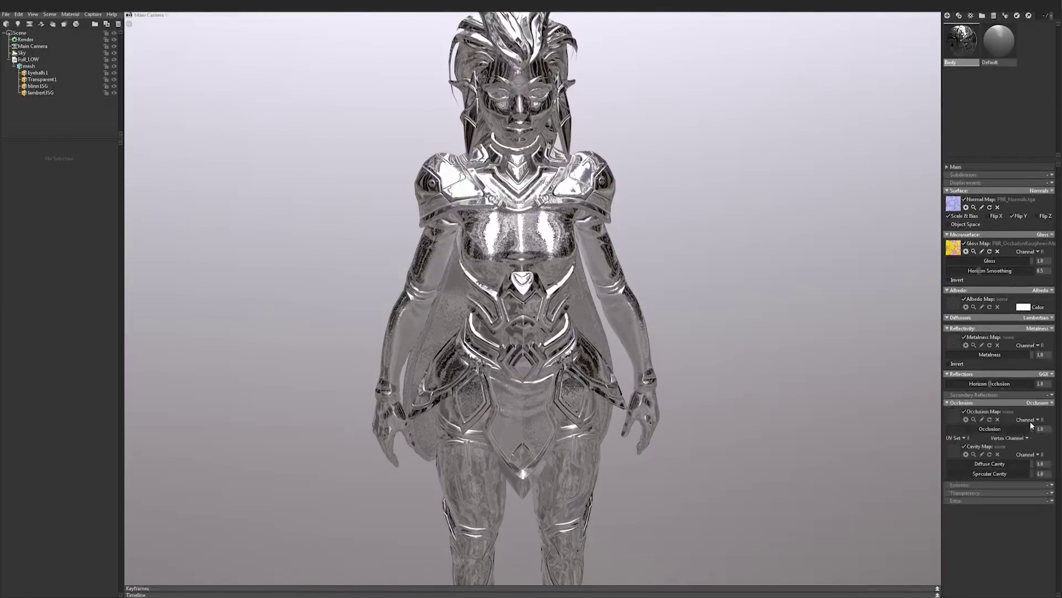
pyautogui.click(948, 317)
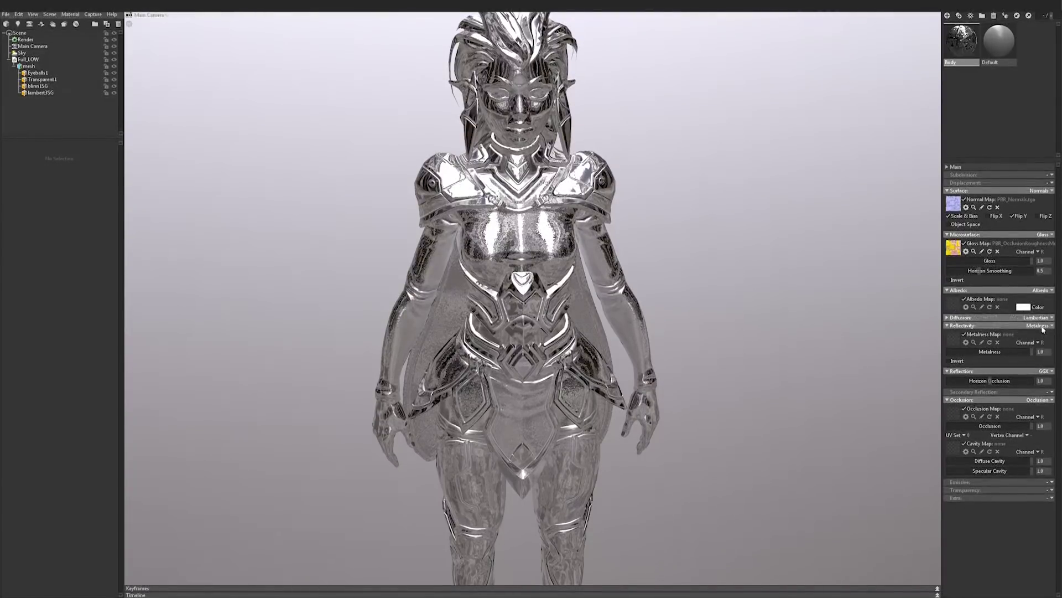
# Load PBR_OcclusionRoughnessMetalic as both the metalness map and the occlusion map
pyautogui.click(953, 340)
pyautogui.doubleClick(321, 80)
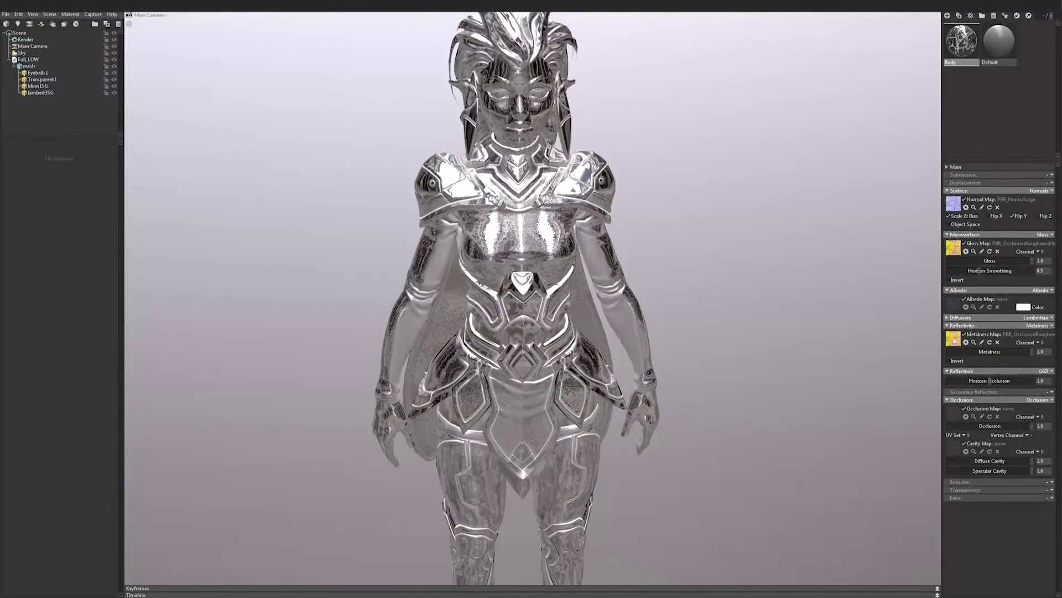
pyautogui.click(954, 413)
pyautogui.doubleClick(337, 88)
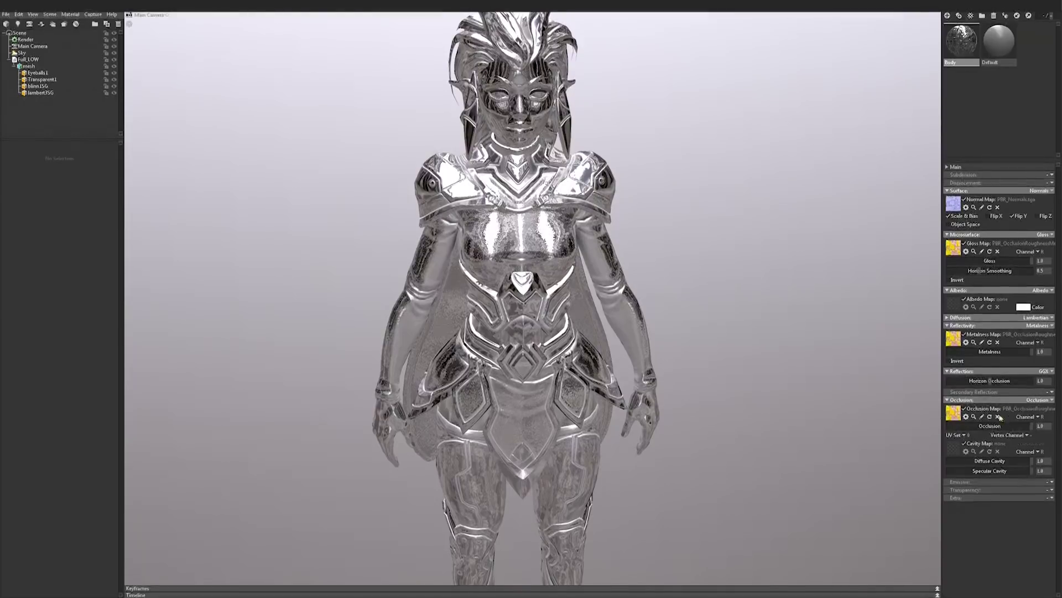
# Assign the packed texture's channels: R for occlusion, G for gloss and B for metalness
pyautogui.click(1039, 417)
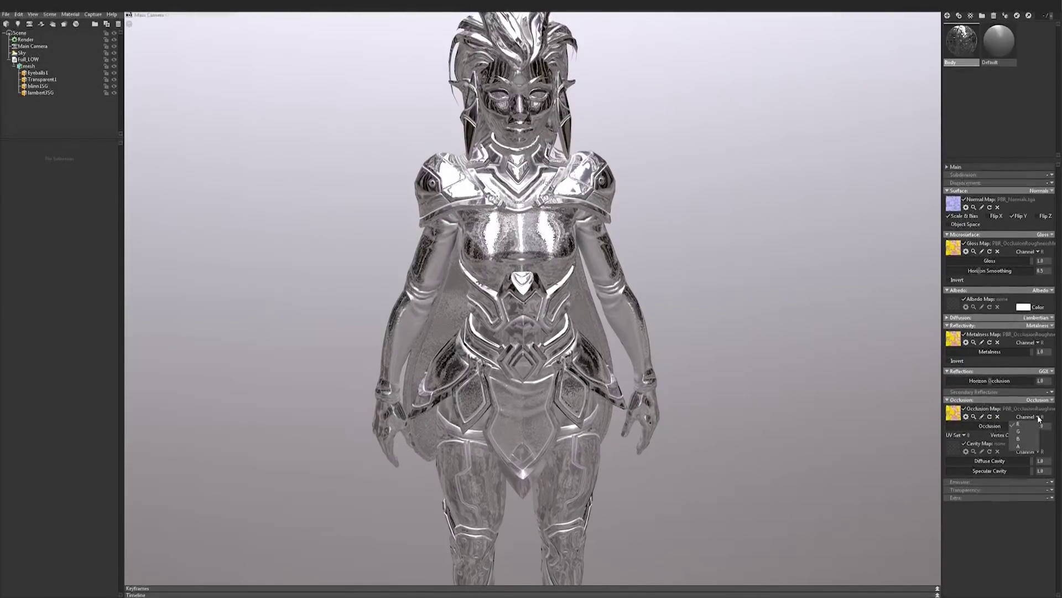
pyautogui.click(1018, 424)
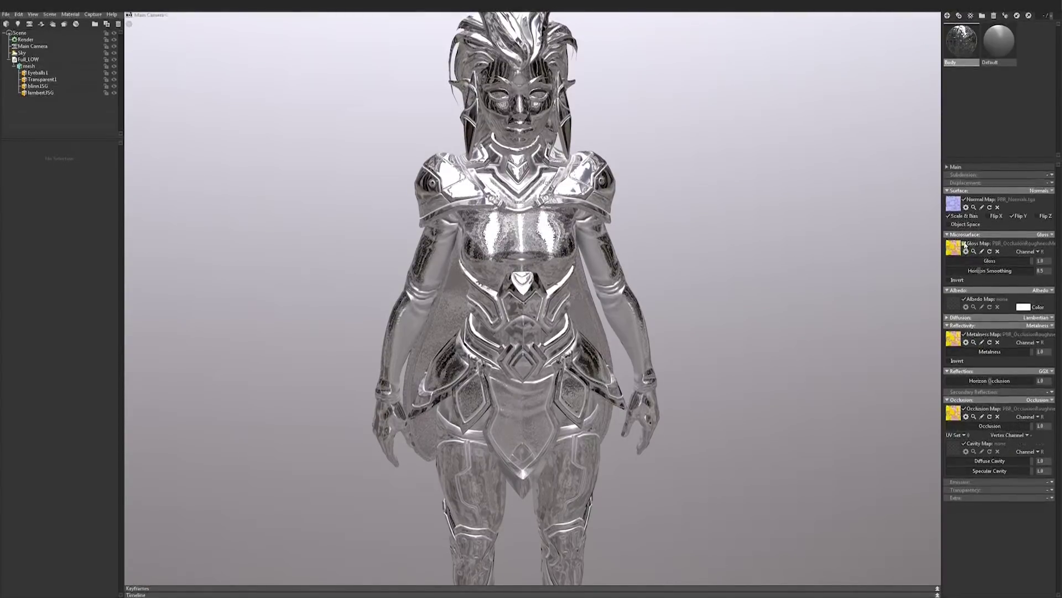
pyautogui.click(1039, 252)
pyautogui.click(1024, 266)
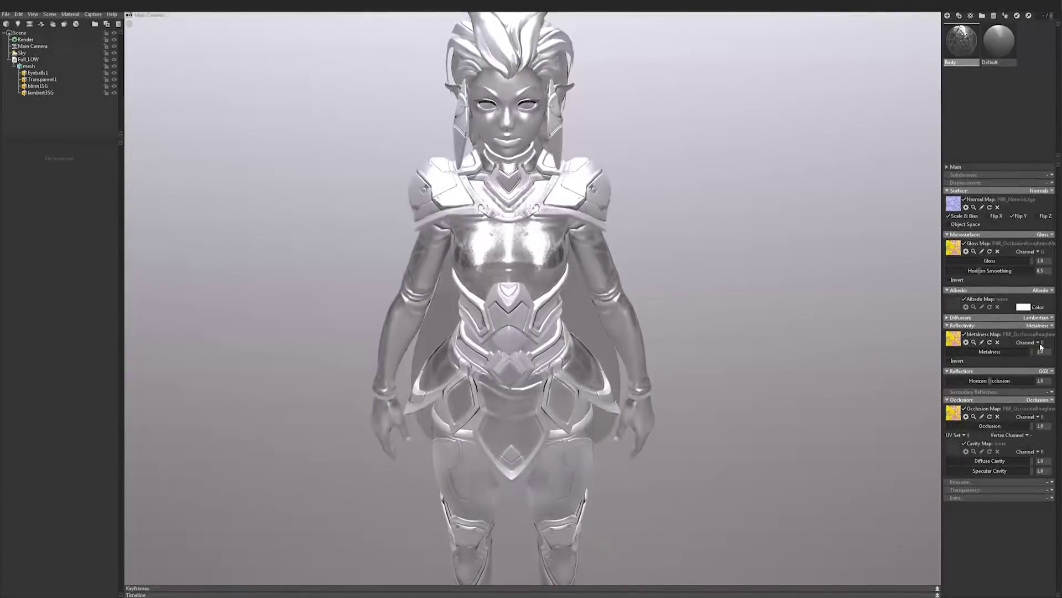
pyautogui.click(1038, 342)
pyautogui.click(1021, 363)
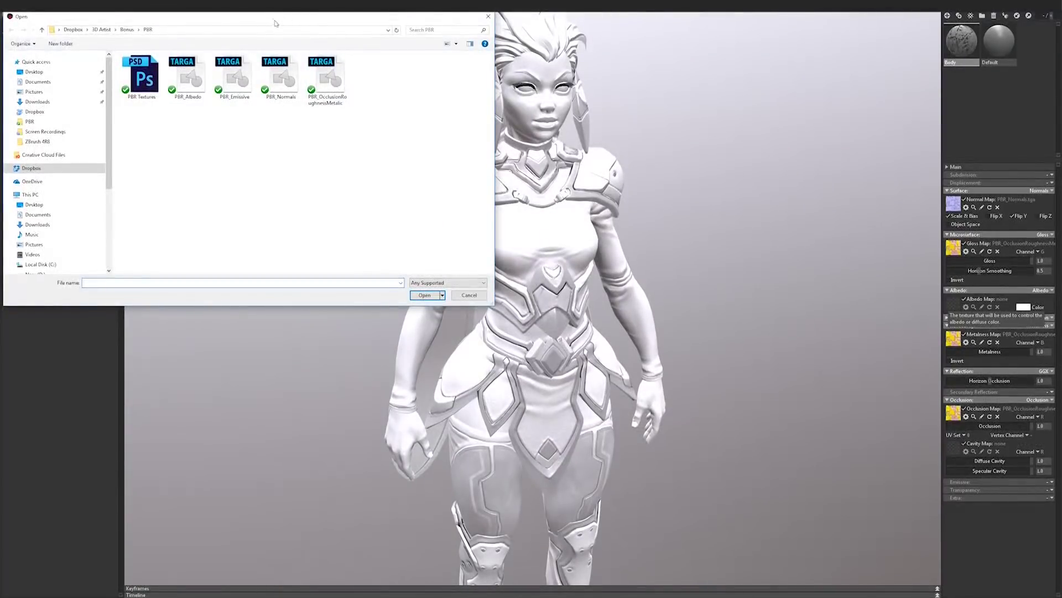
# Load PBR_Albedo as the albedo map, and turn on Emissive with PBR_Emissive as its map
pyautogui.moveTo(275, 23); pyautogui.dragTo(323, 46)
pyautogui.doubleClick(241, 105)
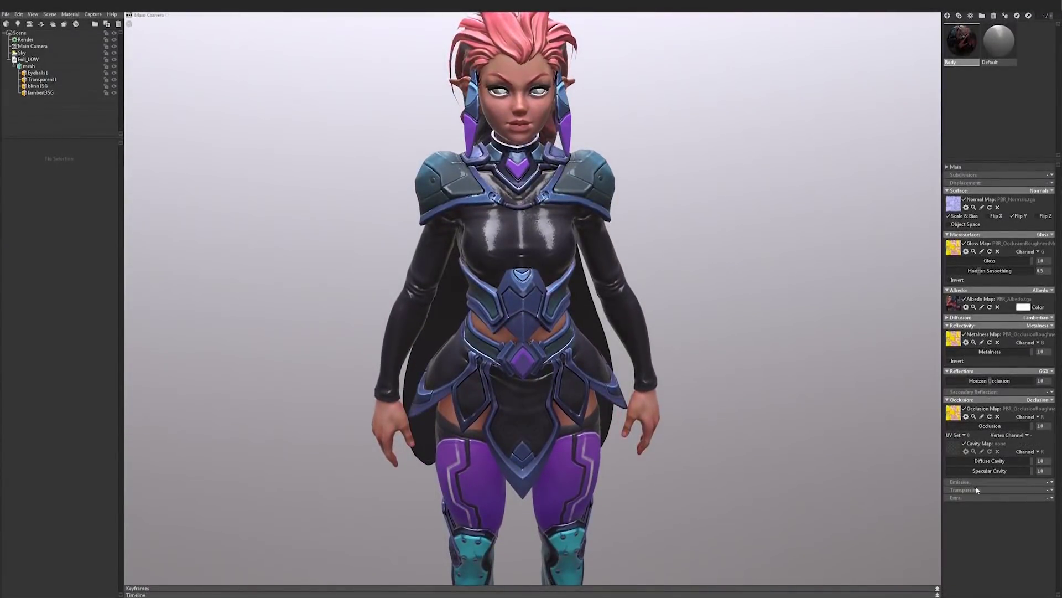
pyautogui.click(1048, 482)
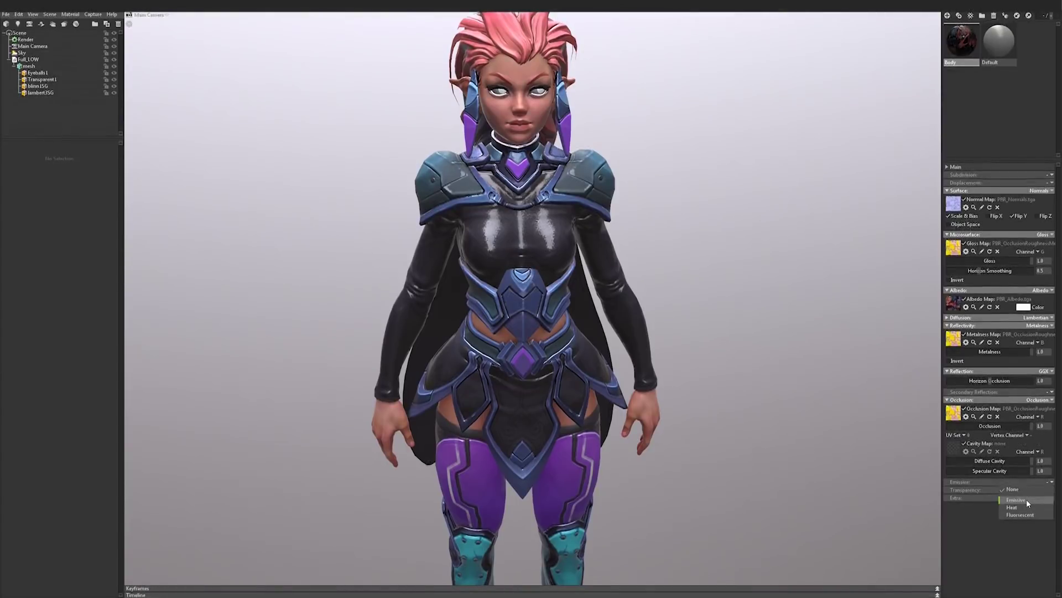
pyautogui.click(1027, 499)
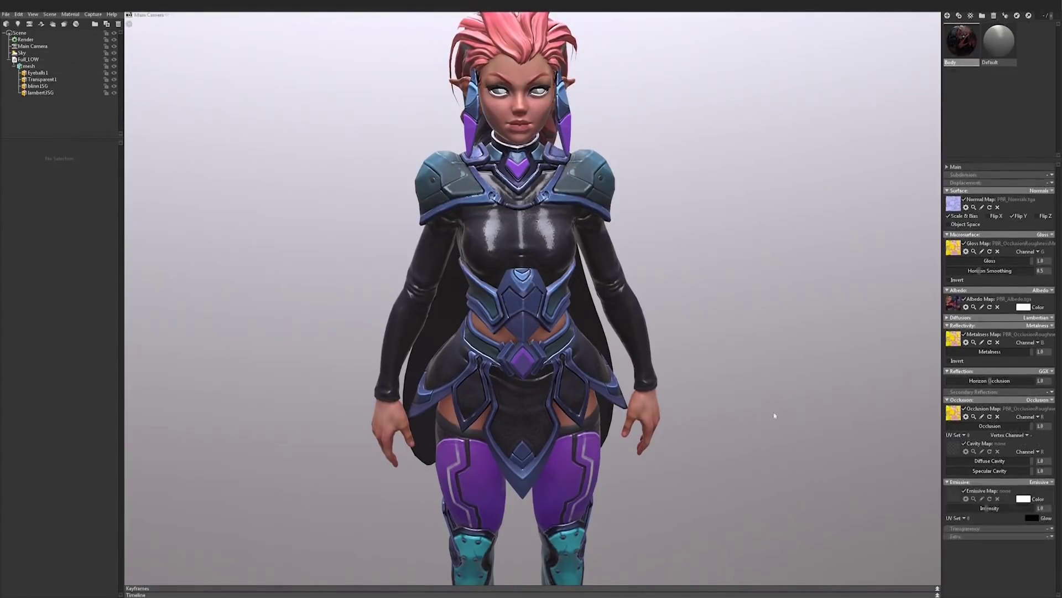
pyautogui.click(954, 492)
pyautogui.doubleClick(283, 95)
# Inspect the textured character's shininess from several angles and invert the Body material's gloss map
pyautogui.moveTo(678, 232); pyautogui.dragTo(540, 392)
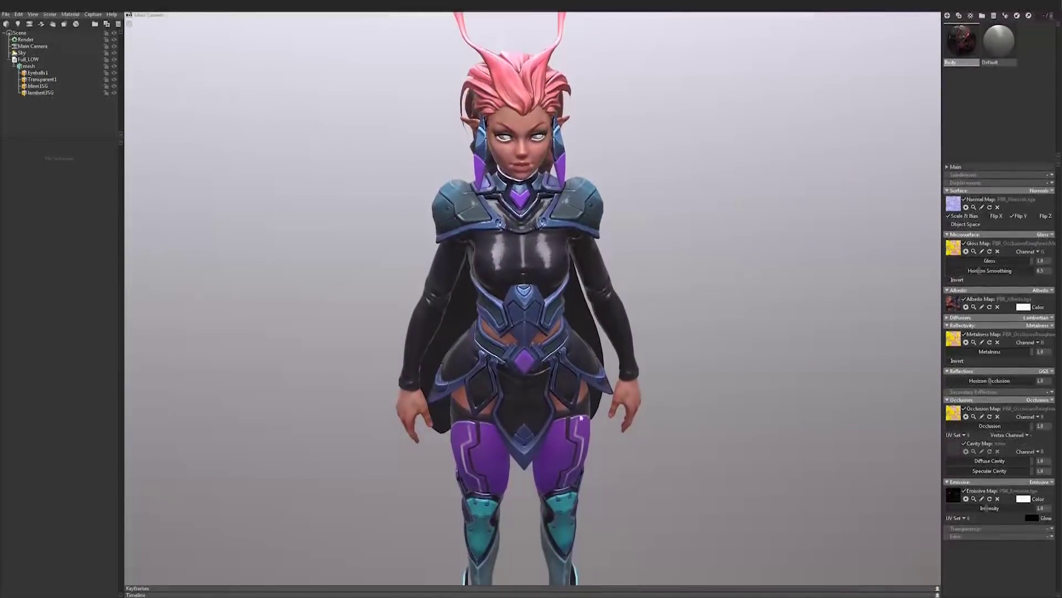
pyautogui.scroll(-5, 540, 393)
pyautogui.moveTo(540, 393); pyautogui.dragTo(476, 260)
pyautogui.scroll(5, 630, 302)
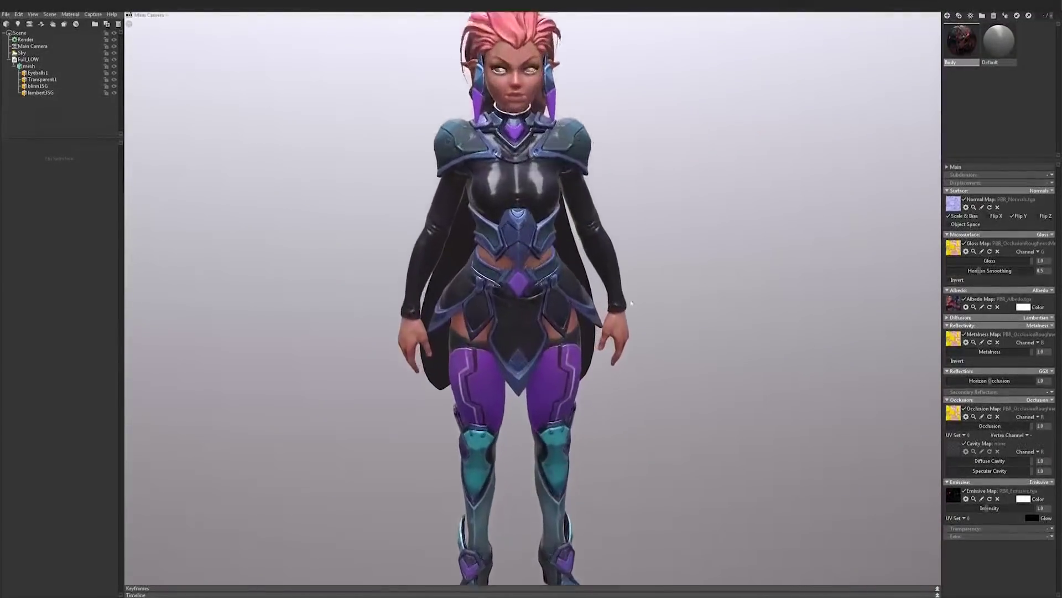
pyautogui.scroll(3, 631, 303)
pyautogui.moveTo(631, 303); pyautogui.dragTo(604, 270)
pyautogui.scroll(2, 593, 269)
pyautogui.scroll(2, 550, 305)
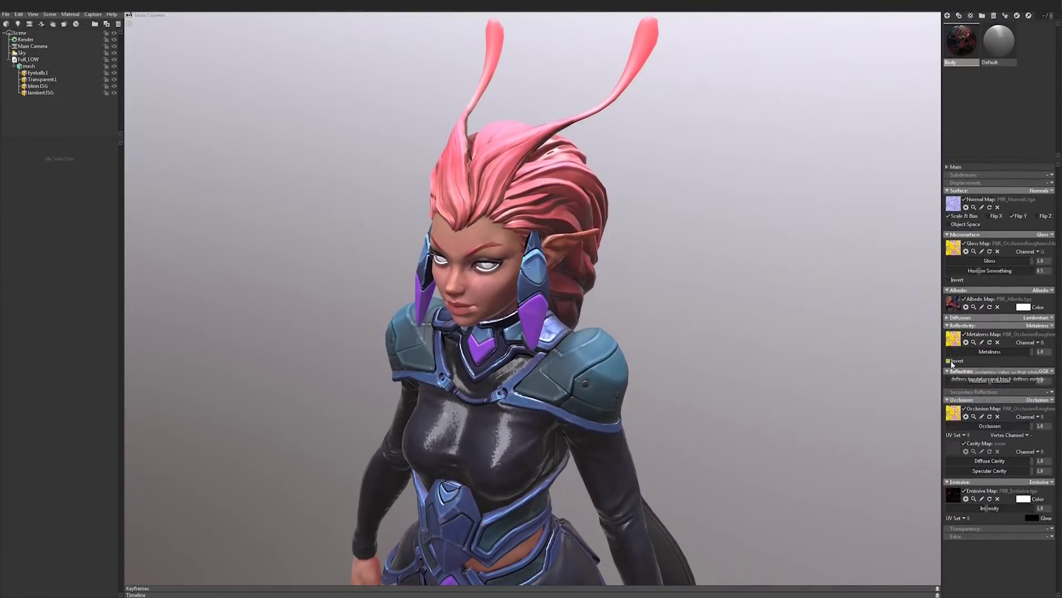
pyautogui.click(949, 280)
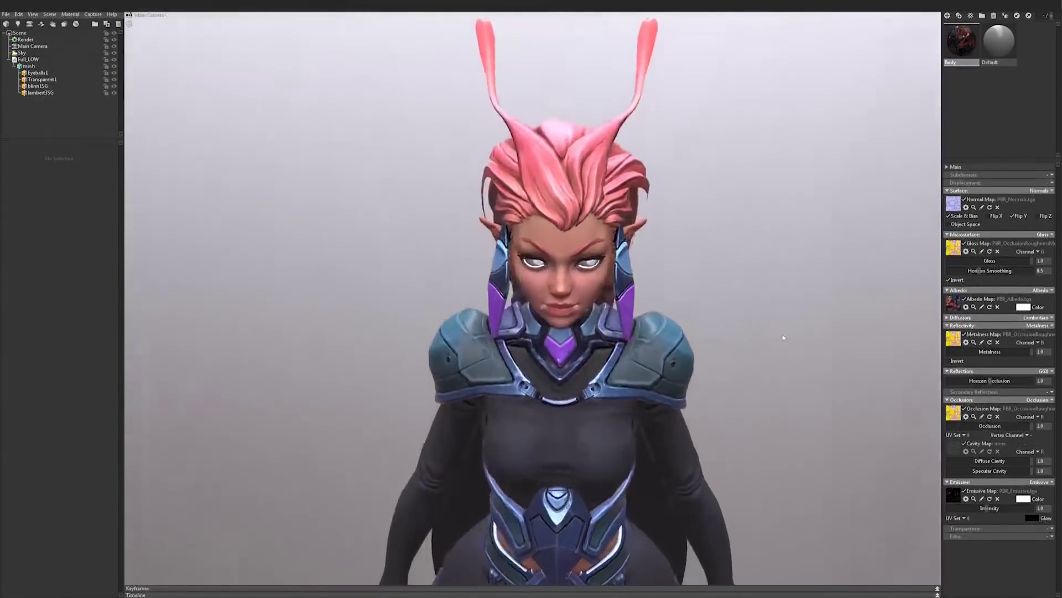
pyautogui.moveTo(783, 337); pyautogui.dragTo(658, 337)
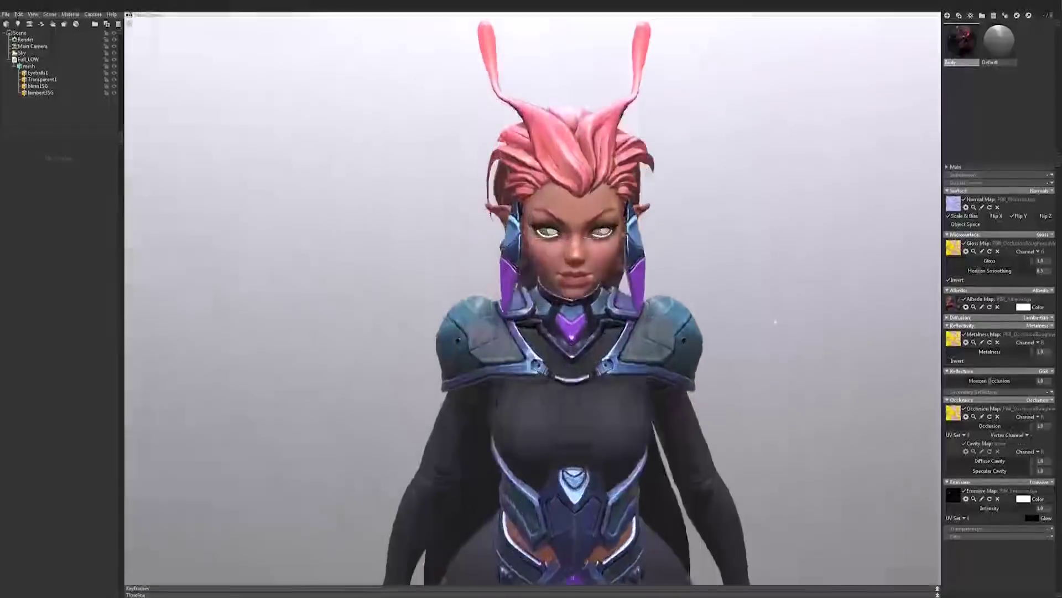
# Increase the emissive intensity of the Body material with the full character in view
pyautogui.moveTo(786, 392); pyautogui.dragTo(736, 309, button='middle')
pyautogui.moveTo(581, 271); pyautogui.dragTo(427, 241)
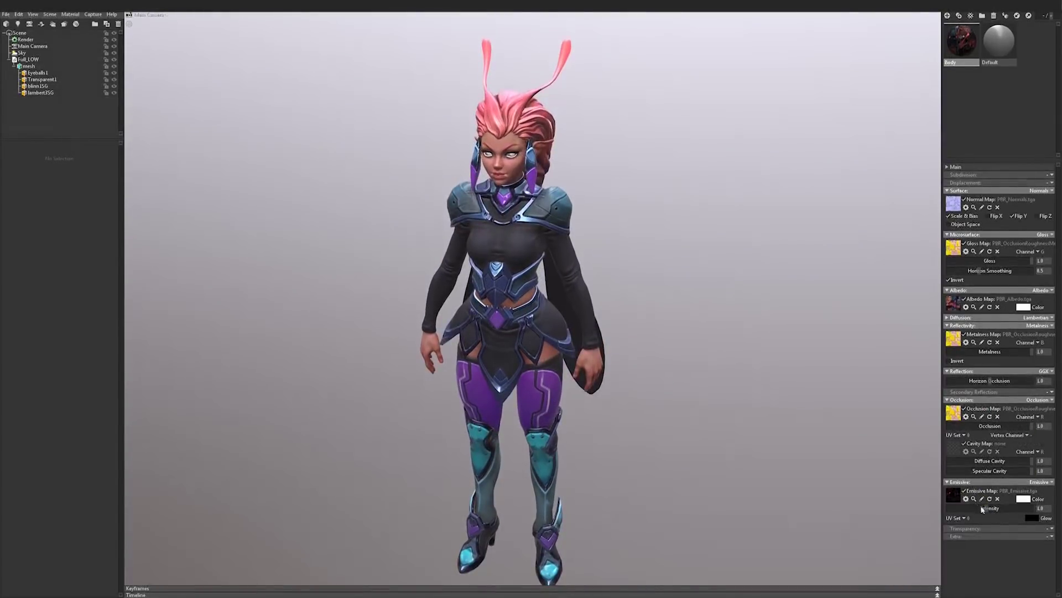
pyautogui.moveTo(983, 509); pyautogui.dragTo(1007, 508)
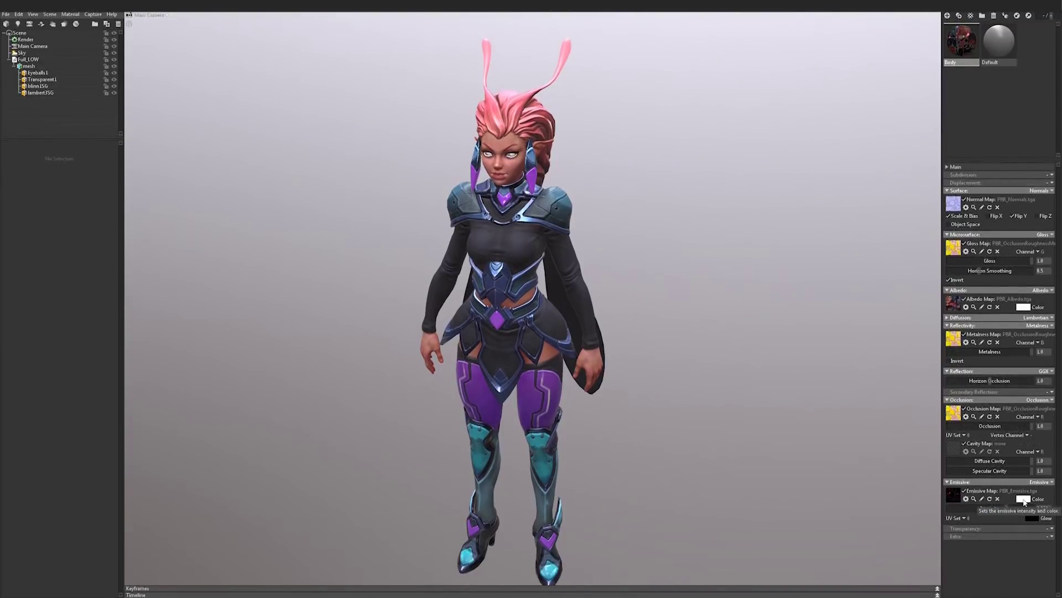
# Try a muted red tint for the Body material's emissive colour
pyautogui.click(1023, 500)
pyautogui.moveTo(201, 509)
pyautogui.mouseDown()
pyautogui.moveTo(215, 509)
pyautogui.moveTo(124, 498)
pyautogui.moveTo(189, 574)
pyautogui.moveTo(194, 522)
pyautogui.mouseUp()
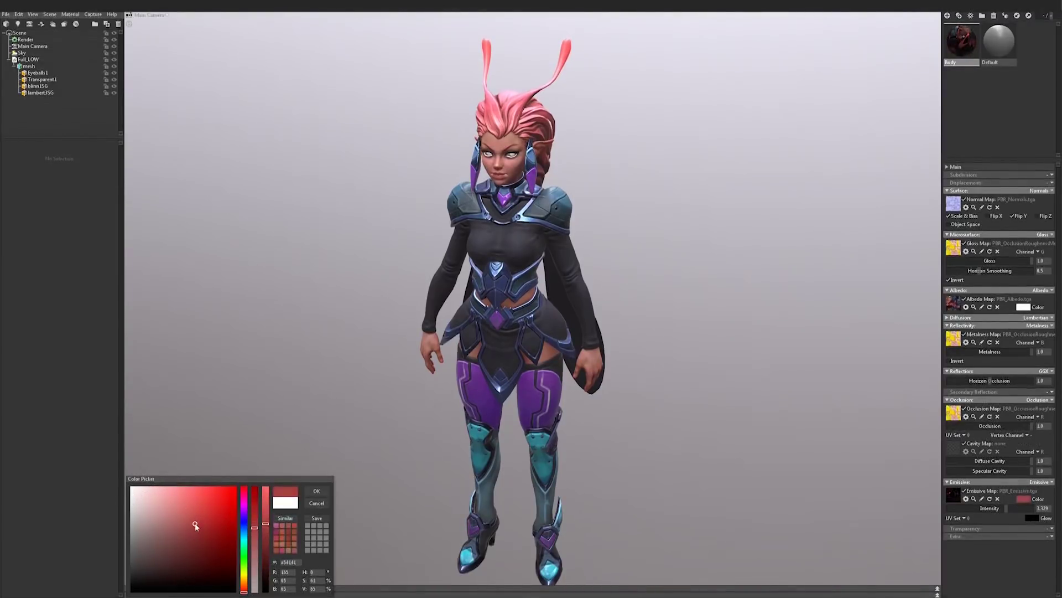
pyautogui.click(309, 506)
# Examine the textured character from full body to face, checking the emissive glow and the area around the eyes
pyautogui.moveTo(410, 419)
pyautogui.mouseDown()
pyautogui.moveTo(579, 379)
pyautogui.moveTo(365, 356)
pyautogui.moveTo(393, 353)
pyautogui.moveTo(395, 299)
pyautogui.mouseUp()
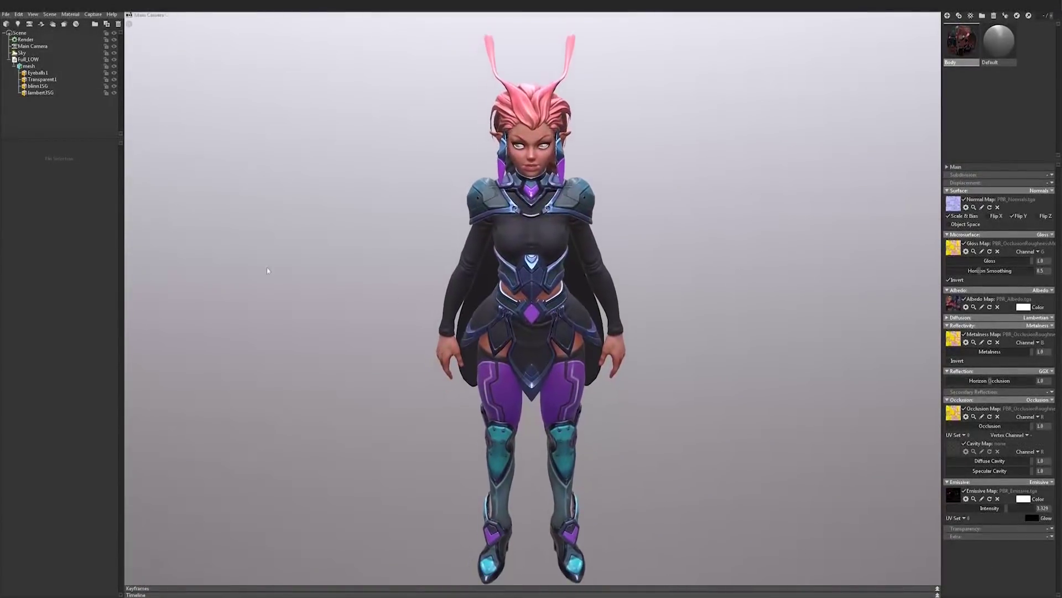
pyautogui.moveTo(453, 156); pyautogui.dragTo(454, 249, button='middle')
pyautogui.scroll(5, 453, 249)
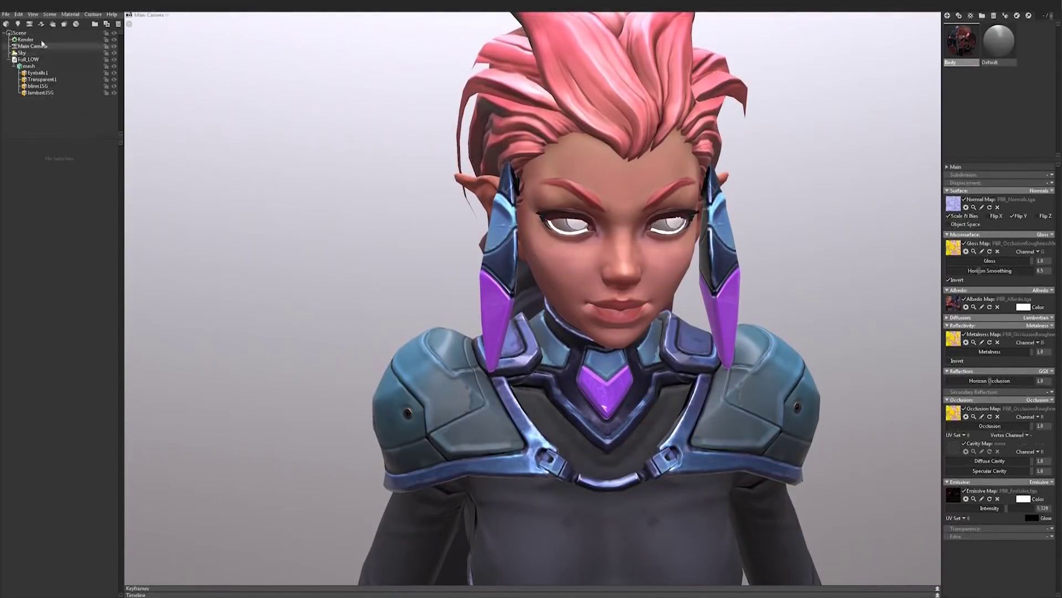
pyautogui.moveTo(626, 224); pyautogui.dragTo(570, 260)
pyautogui.scroll(-5, 564, 306)
pyautogui.moveTo(563, 306); pyautogui.dragTo(552, 280, button='middle')
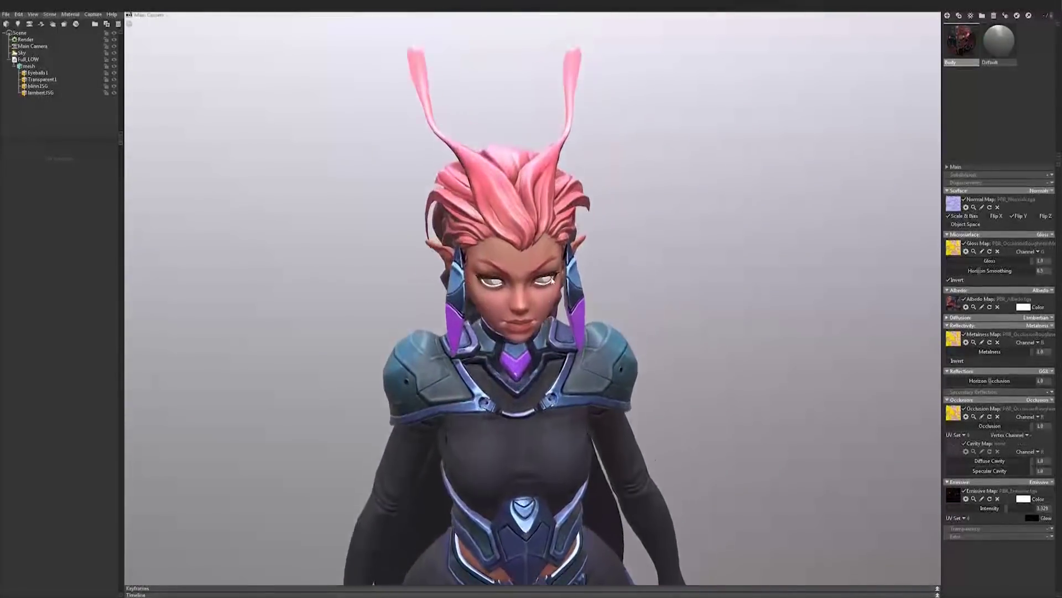
pyautogui.scroll(10, 552, 280)
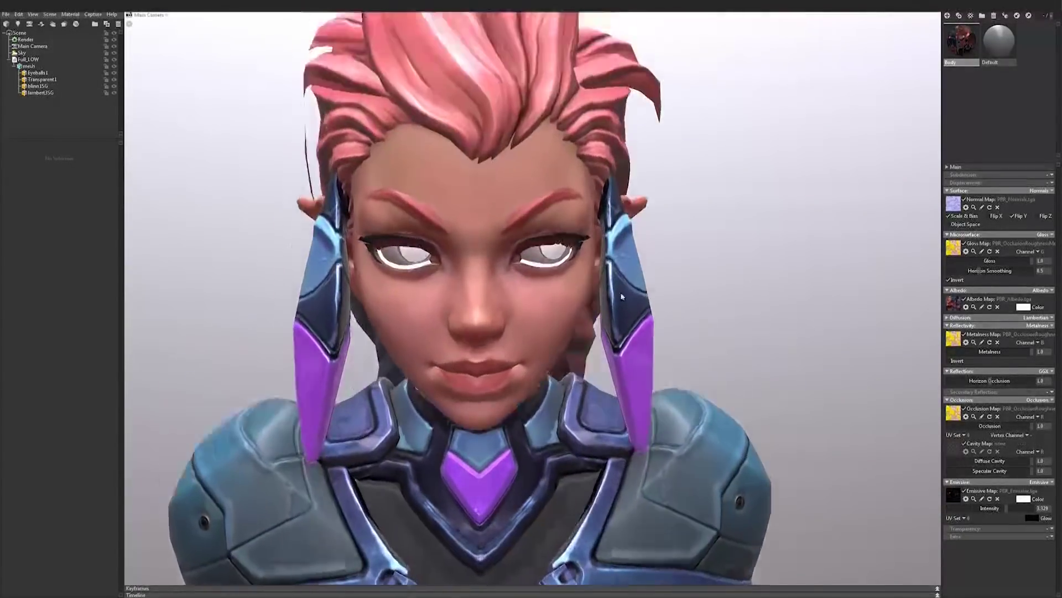
pyautogui.scroll(5, 628, 291)
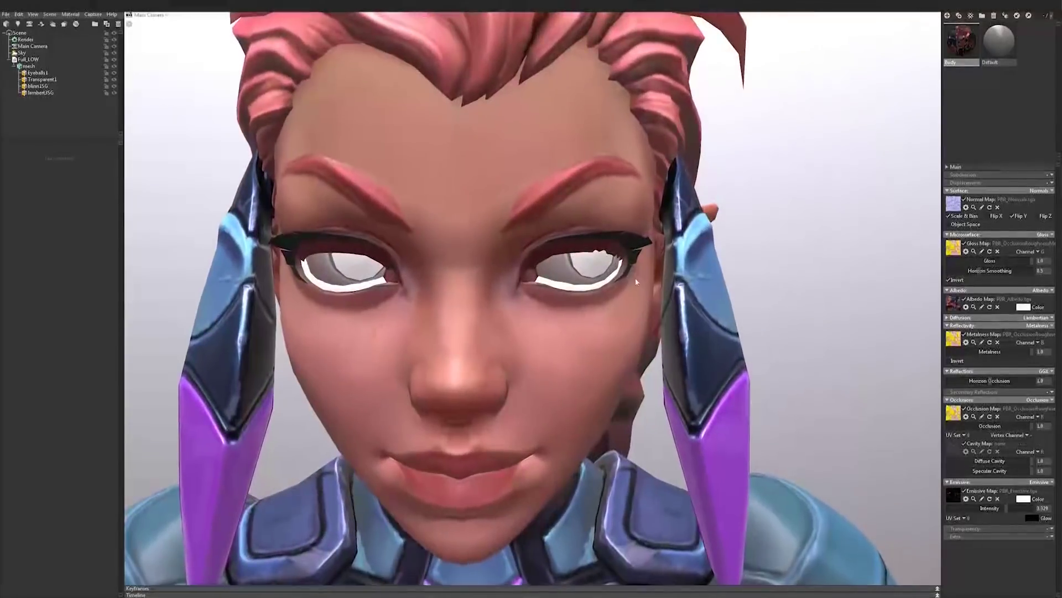
# Identify the separate eye submesh lambert3SG and apply the Body material to the eye-shadow geometry over the eye
pyautogui.click(403, 252)
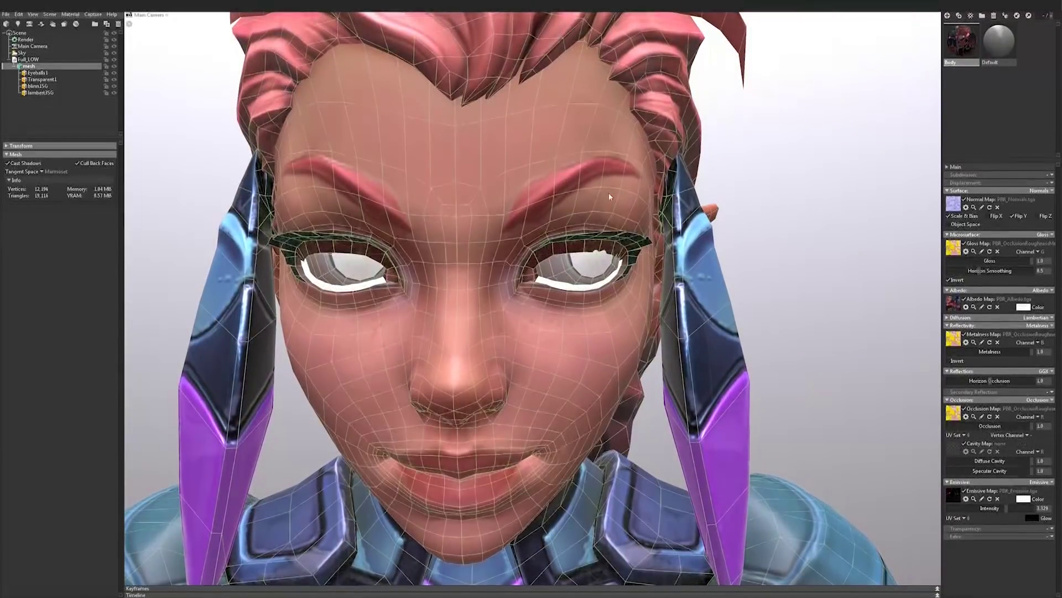
pyautogui.moveTo(608, 193); pyautogui.dragTo(612, 194, button='middle')
pyautogui.moveTo(612, 194); pyautogui.dragTo(470, 228)
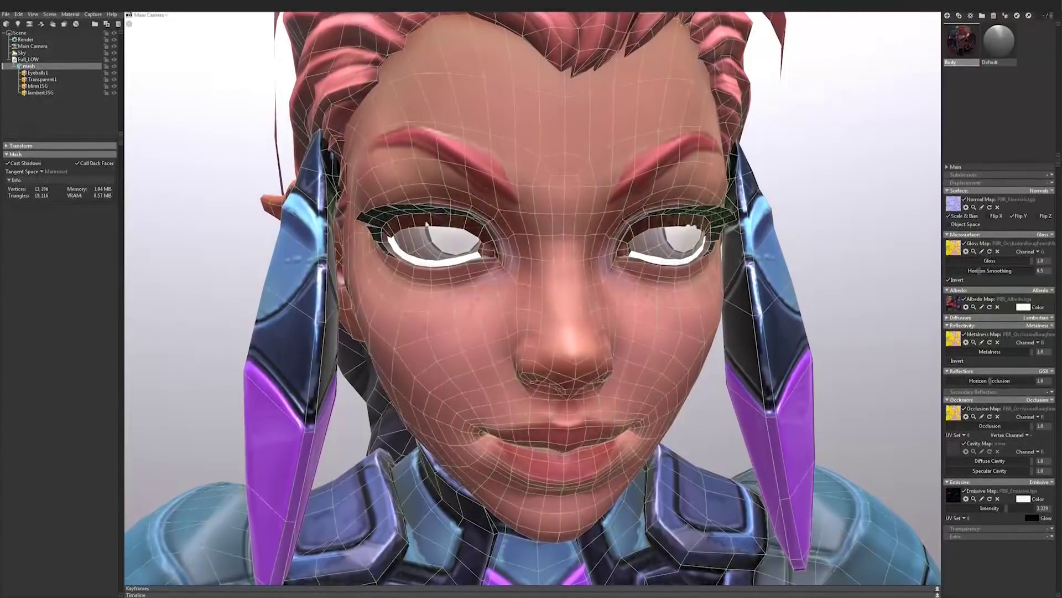
pyautogui.click(39, 92)
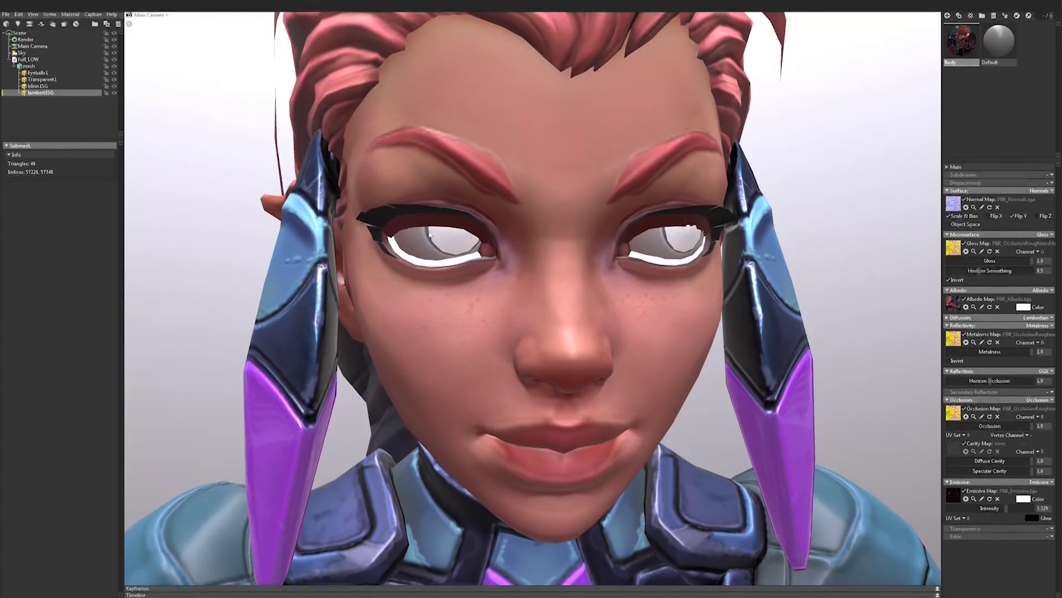
pyautogui.moveTo(962, 41); pyautogui.dragTo(436, 221)
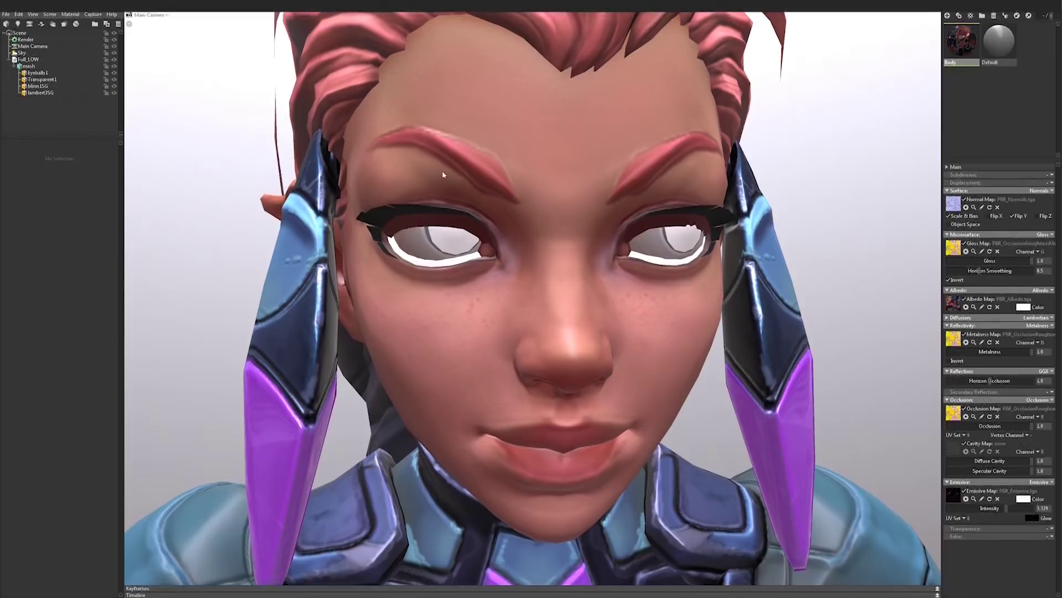
pyautogui.moveTo(756, 300); pyautogui.dragTo(681, 275)
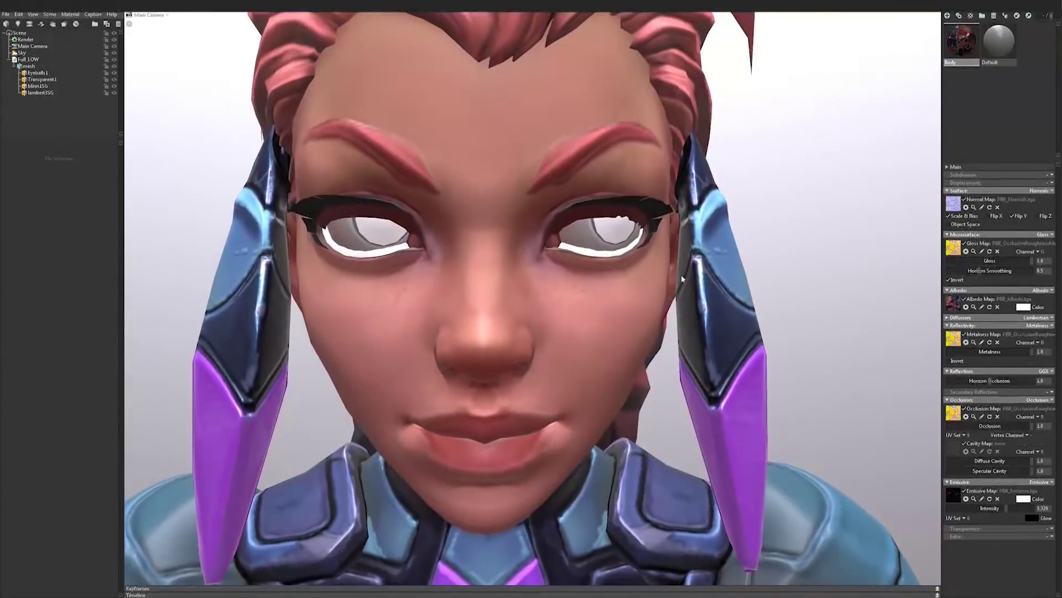
# Try Cutout transparency on the Body material and check the edges around the eyes
pyautogui.click(1052, 529)
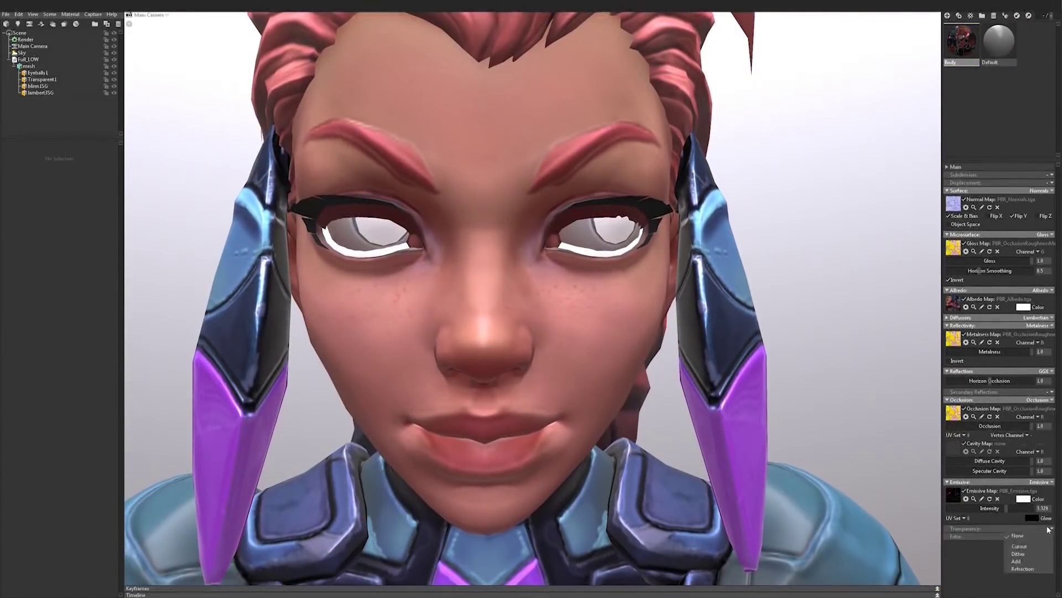
pyautogui.click(1027, 546)
pyautogui.moveTo(526, 288); pyautogui.dragTo(363, 177)
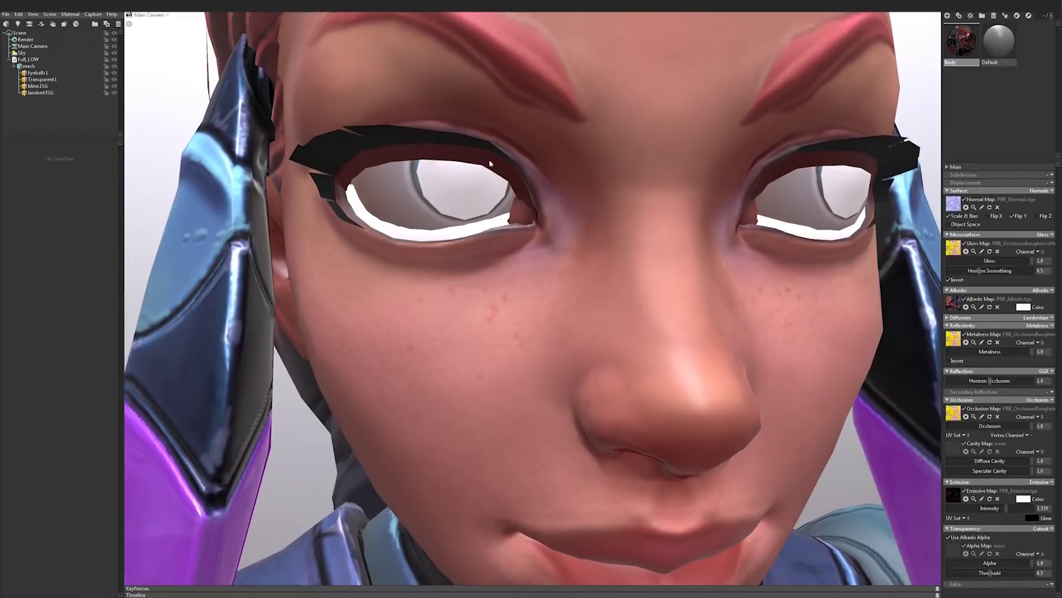
# Set the Body material's transparency to Dither and check the eye shadow and lashes from near and far
pyautogui.click(1047, 529)
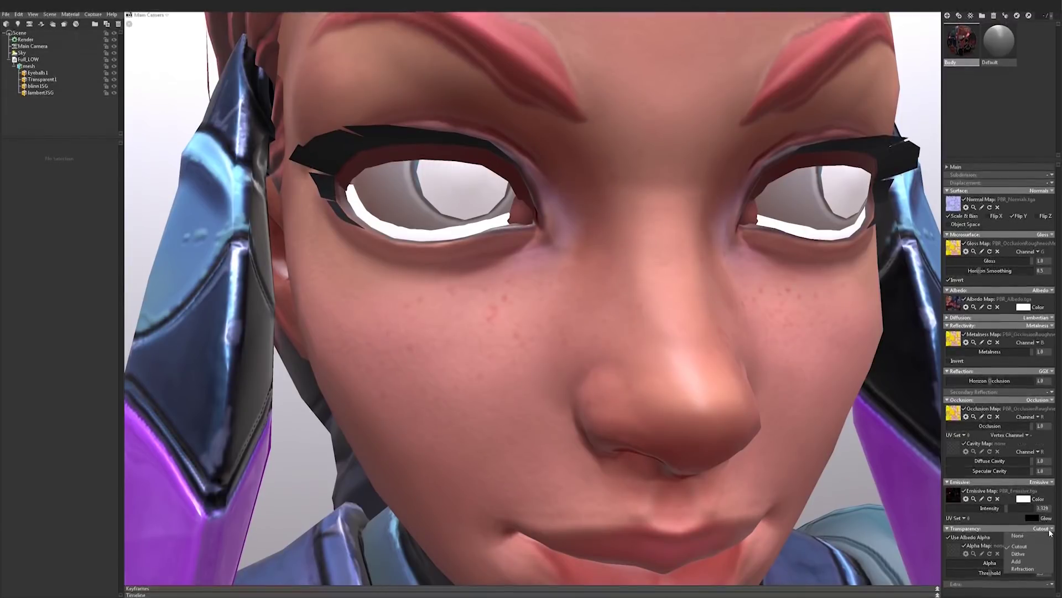
pyautogui.click(1024, 554)
pyautogui.moveTo(686, 415); pyautogui.dragTo(399, 213)
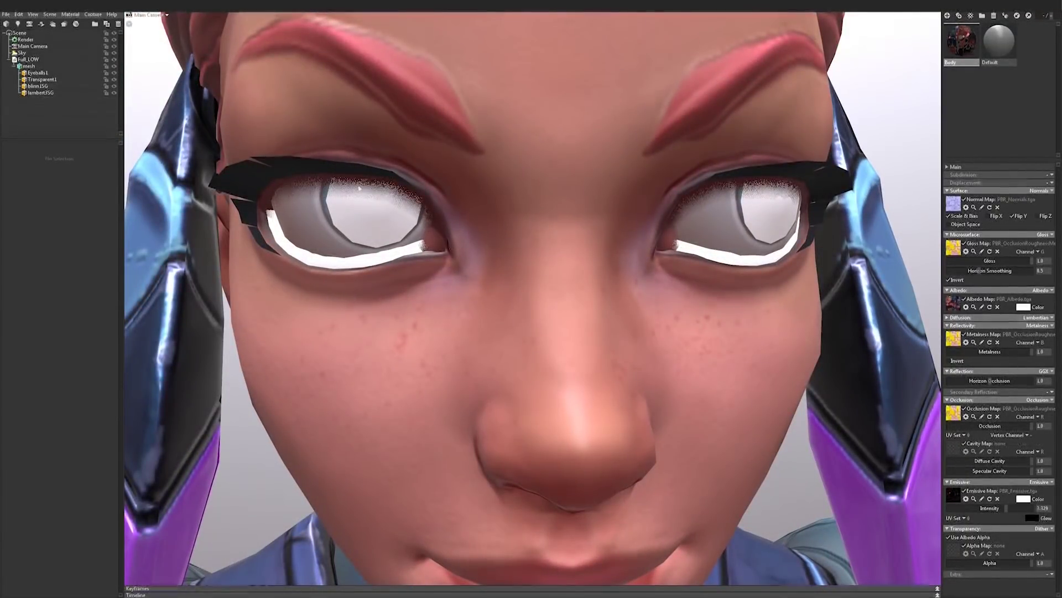
pyautogui.scroll(-8, 450, 206)
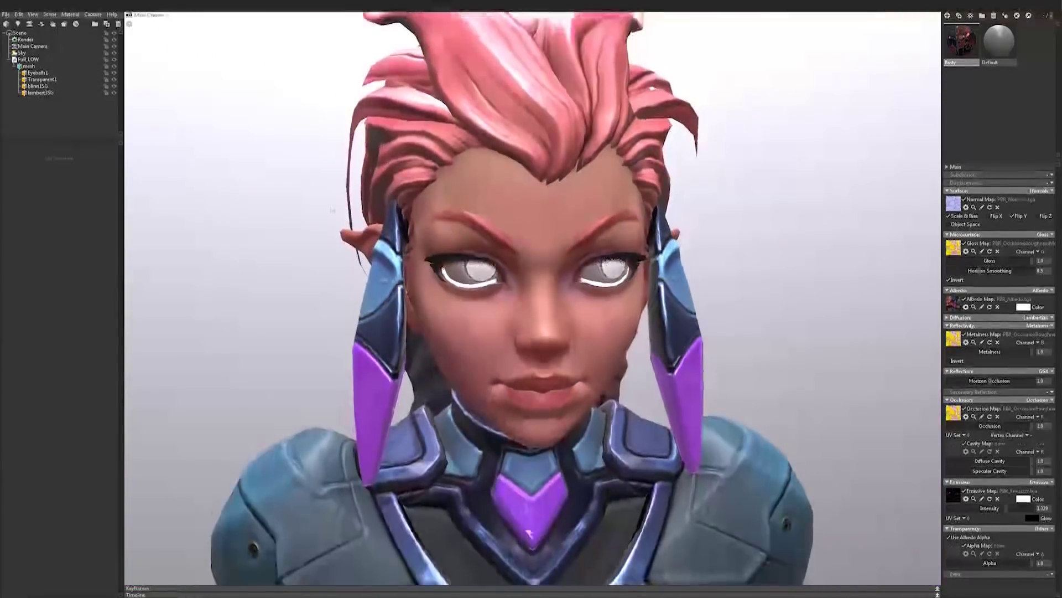
pyautogui.scroll(3, 449, 206)
pyautogui.scroll(-6, 580, 219)
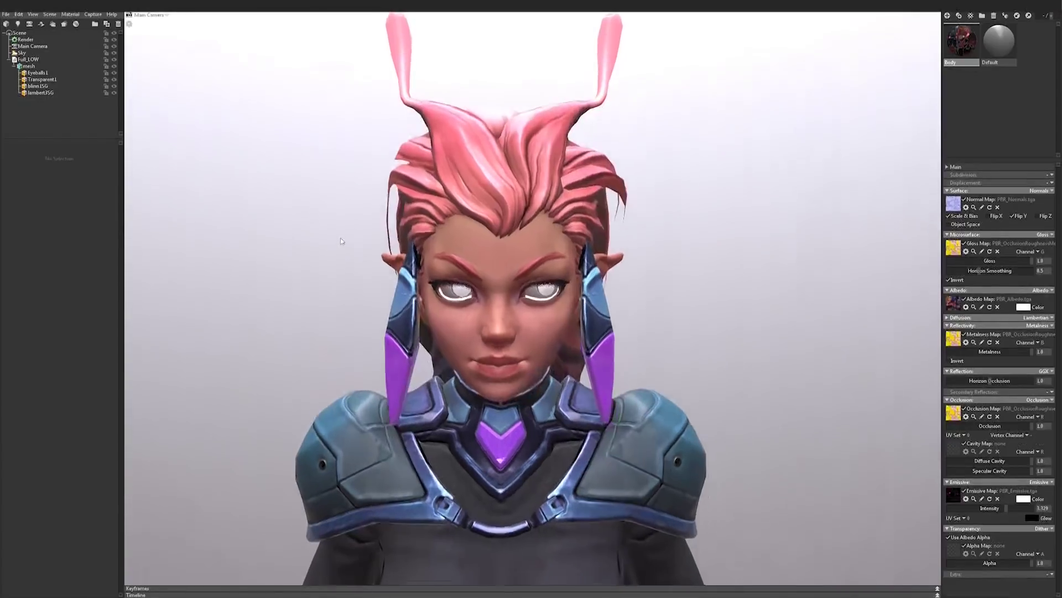
pyautogui.scroll(6, 340, 237)
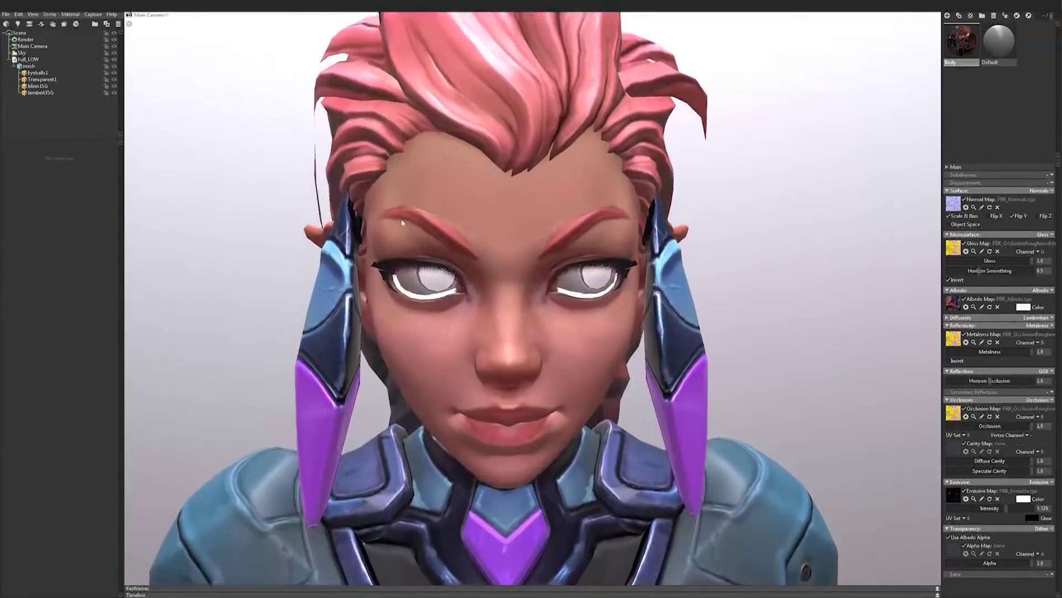
# Enable high-res shadows, ambient occlusion and local reflections in the scene's render settings
pyautogui.click(49, 13)
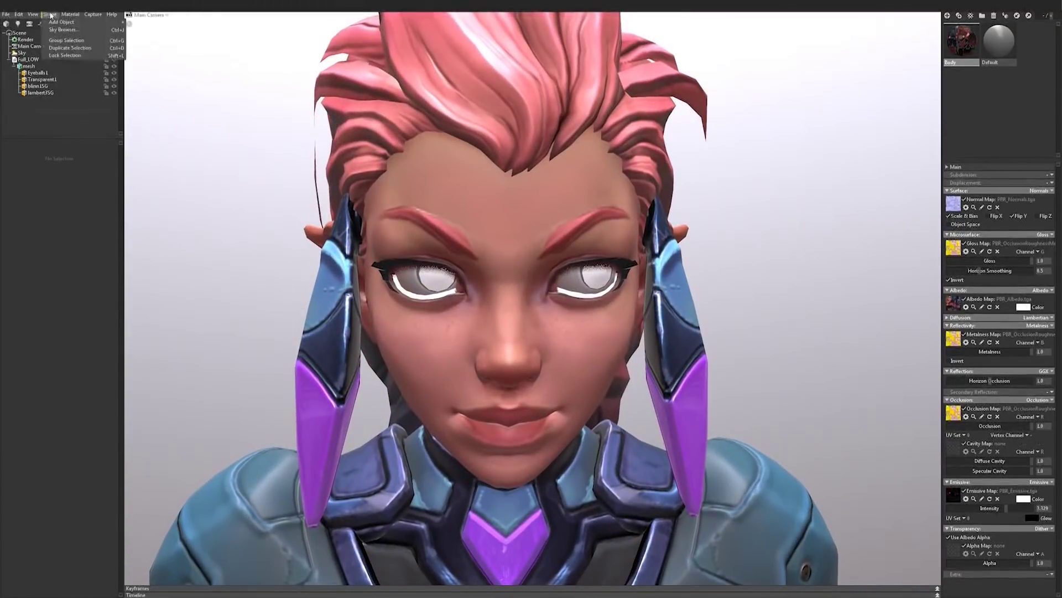
pyautogui.click(28, 39)
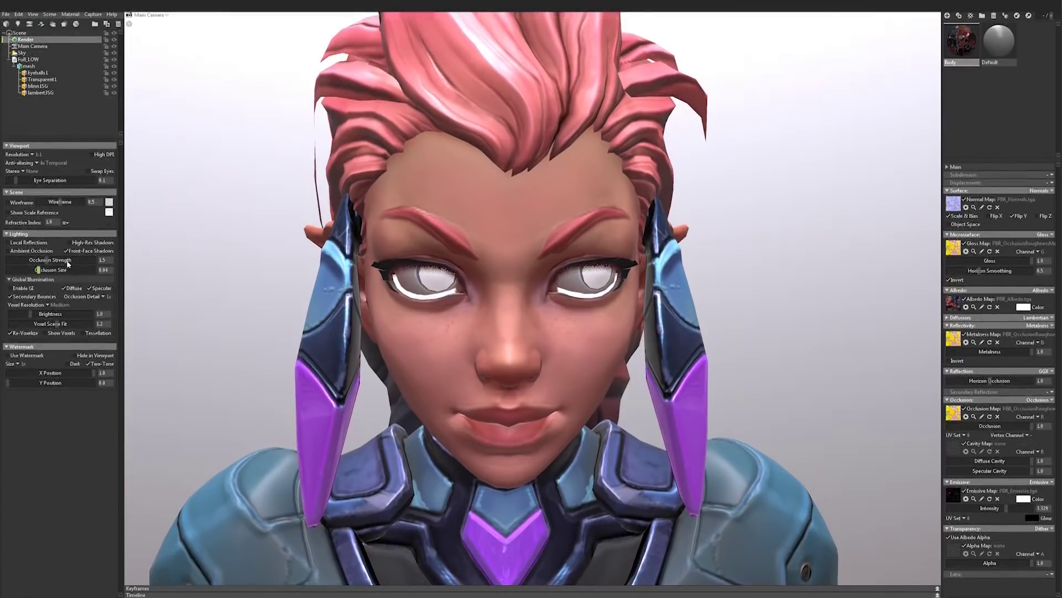
pyautogui.click(70, 243)
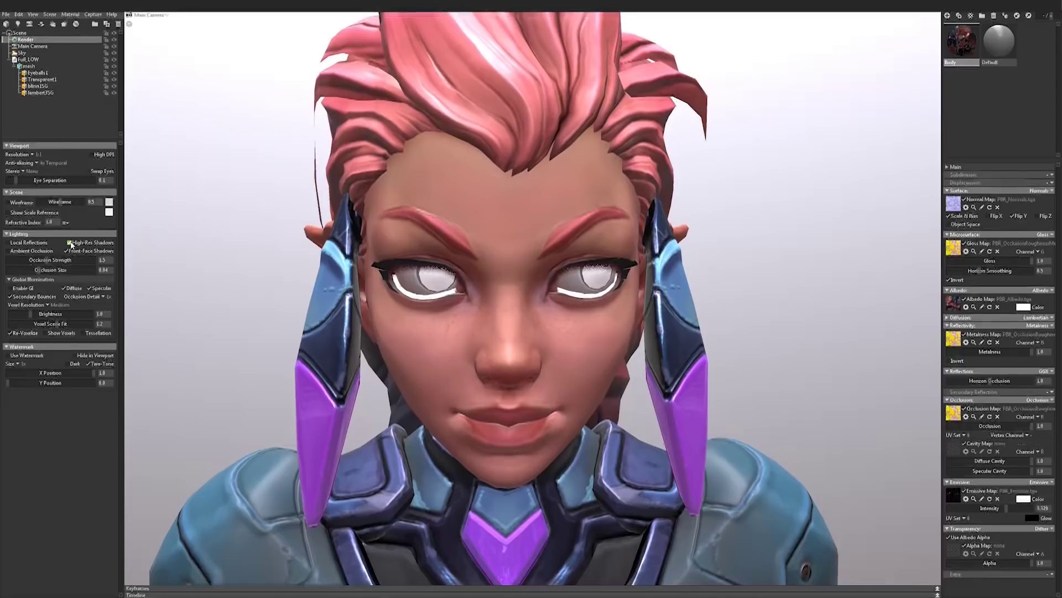
pyautogui.click(9, 251)
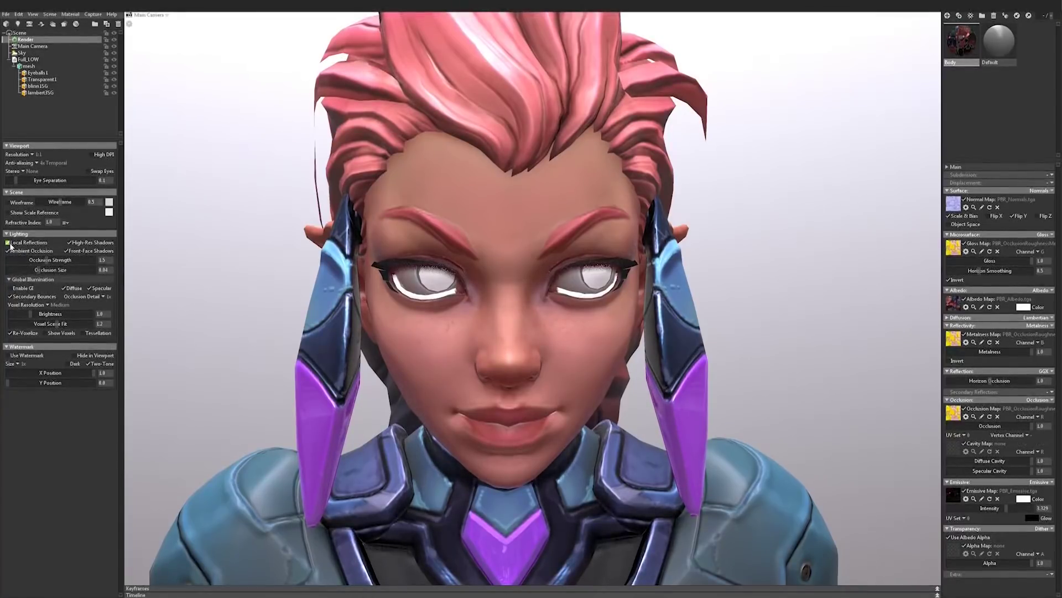
pyautogui.click(9, 243)
# Tune the ambient occlusion to a strength of about 5.9 and a size of about 0.04, checking the face
pyautogui.moveTo(47, 260)
pyautogui.mouseDown()
pyautogui.moveTo(107, 275)
pyautogui.moveTo(94, 261)
pyautogui.moveTo(53, 280)
pyautogui.moveTo(40, 271)
pyautogui.moveTo(66, 271)
pyautogui.moveTo(10, 271)
pyautogui.moveTo(45, 279)
pyautogui.moveTo(17, 276)
pyautogui.moveTo(67, 260)
pyautogui.moveTo(76, 260)
pyautogui.moveTo(17, 270)
pyautogui.moveTo(110, 269)
pyautogui.mouseUp()
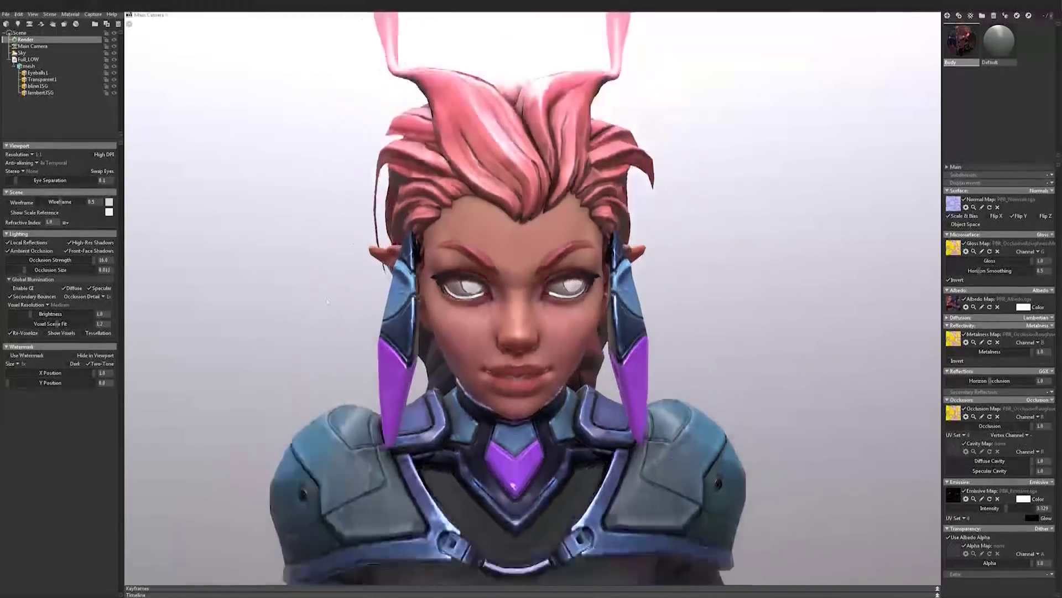
pyautogui.moveTo(328, 302); pyautogui.dragTo(444, 319)
pyautogui.scroll(3, 541, 347)
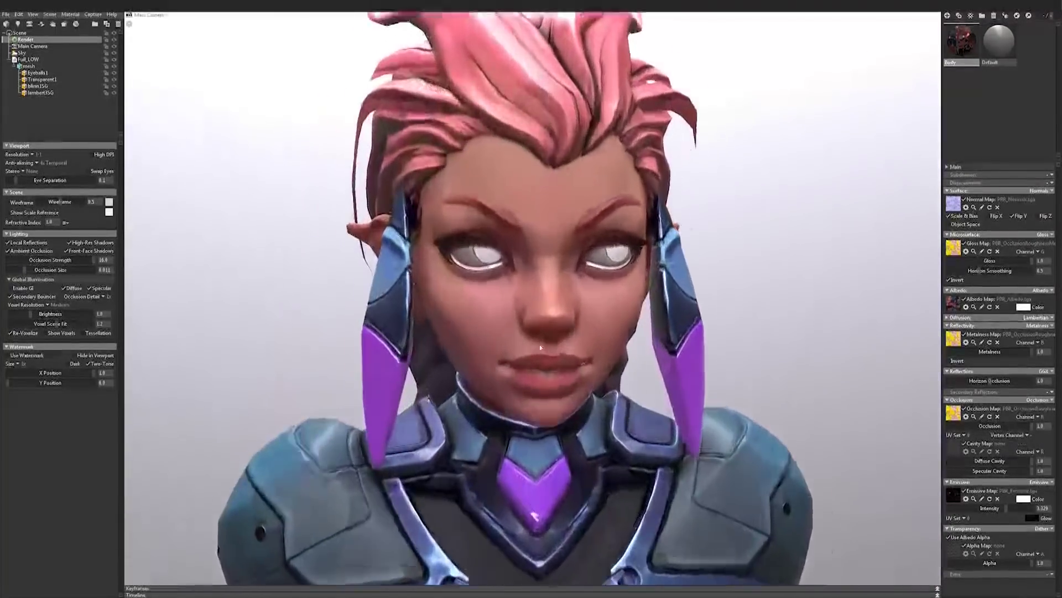
pyautogui.scroll(3, 540, 347)
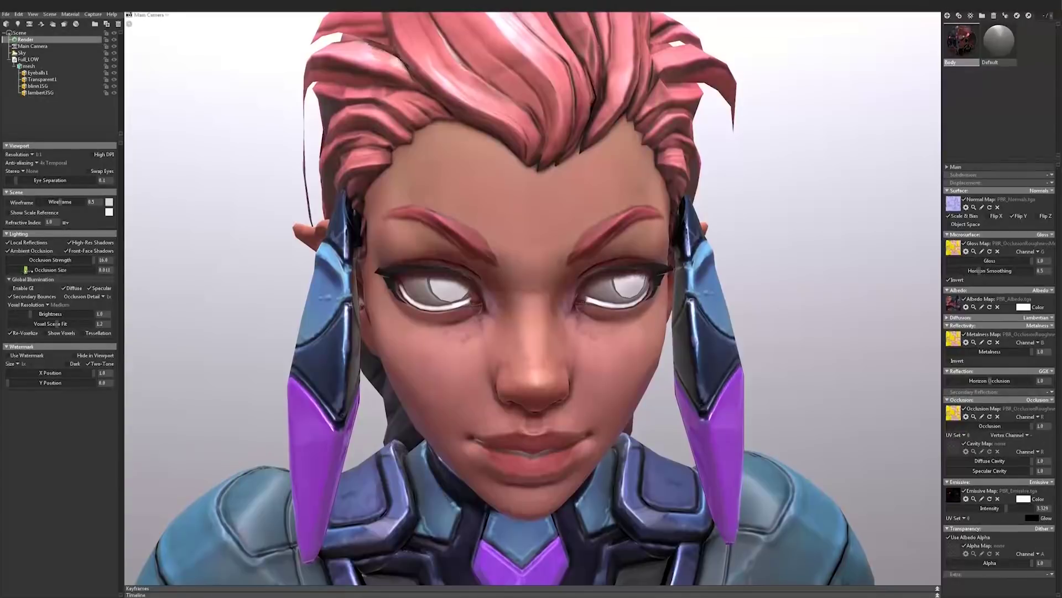
pyautogui.moveTo(25, 270)
pyautogui.mouseDown()
pyautogui.moveTo(81, 260)
pyautogui.moveTo(58, 252)
pyautogui.moveTo(68, 252)
pyautogui.mouseUp()
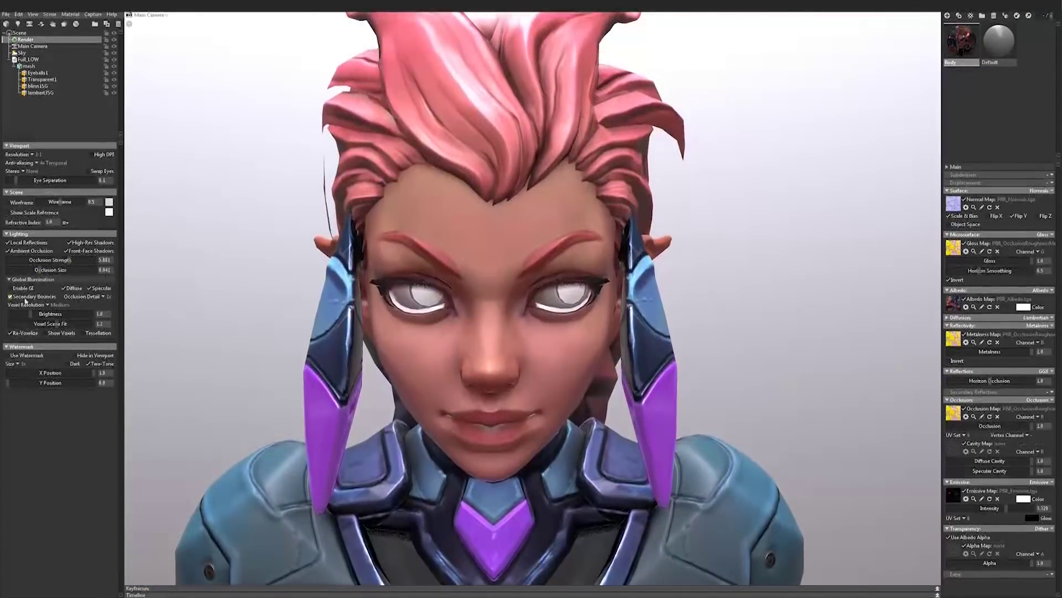
# Enable global illumination, comparing the character's lighting with it on and off
pyautogui.click(10, 288)
pyautogui.click(11, 289)
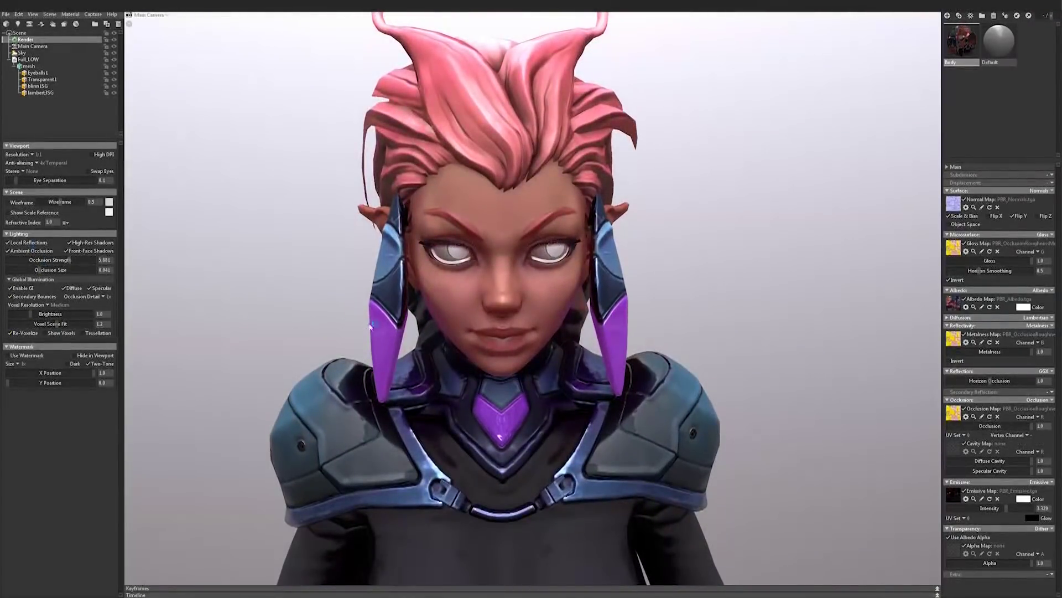
pyautogui.click(10, 289)
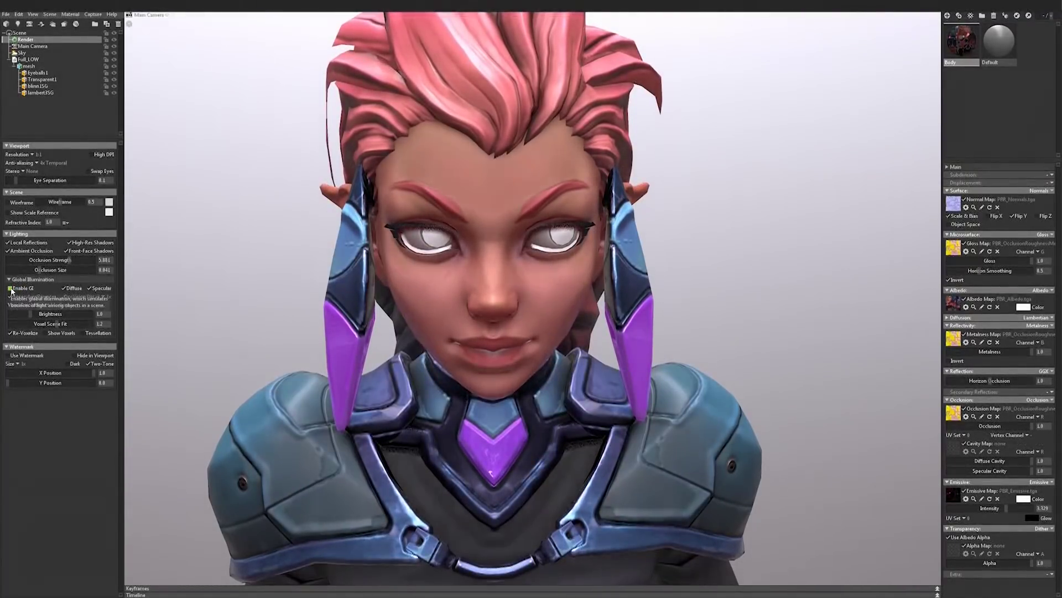
pyautogui.moveTo(517, 382); pyautogui.dragTo(242, 351)
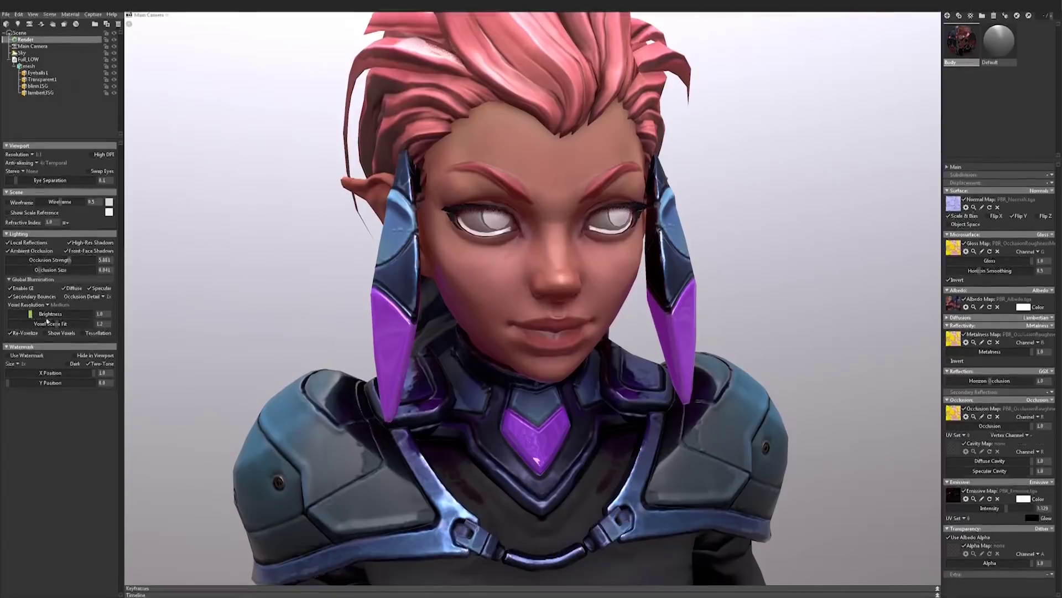
# Try an Occlusion Detail of 4x for the global illumination and set it to 2x, checking the character's shading
pyautogui.click(104, 298)
pyautogui.click(116, 310)
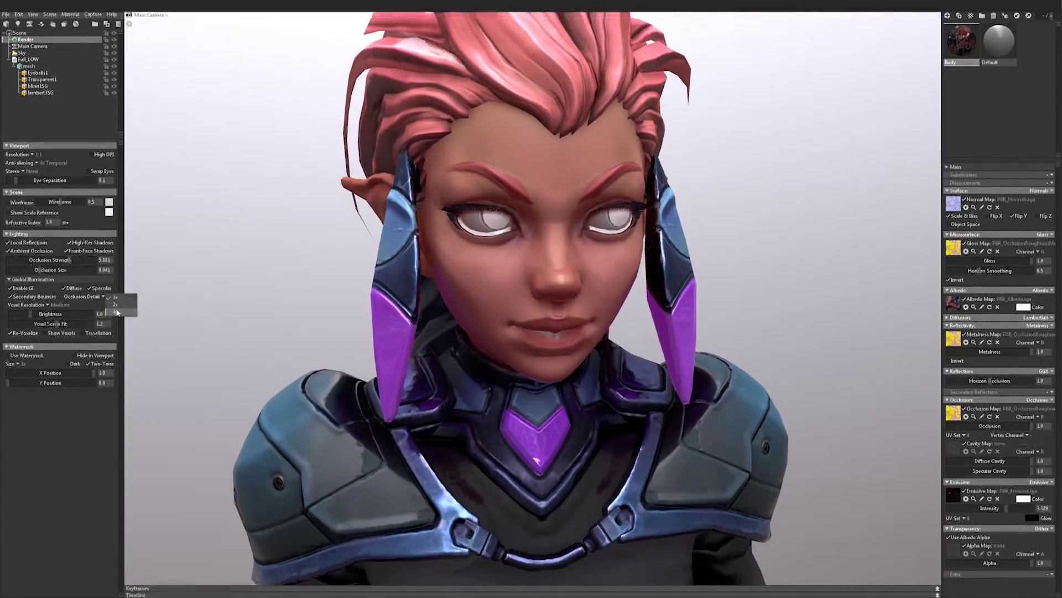
pyautogui.moveTo(344, 327); pyautogui.dragTo(256, 339)
pyautogui.click(114, 304)
pyautogui.moveTo(353, 316)
pyautogui.mouseDown()
pyautogui.moveTo(310, 318)
pyautogui.moveTo(348, 323)
pyautogui.mouseUp()
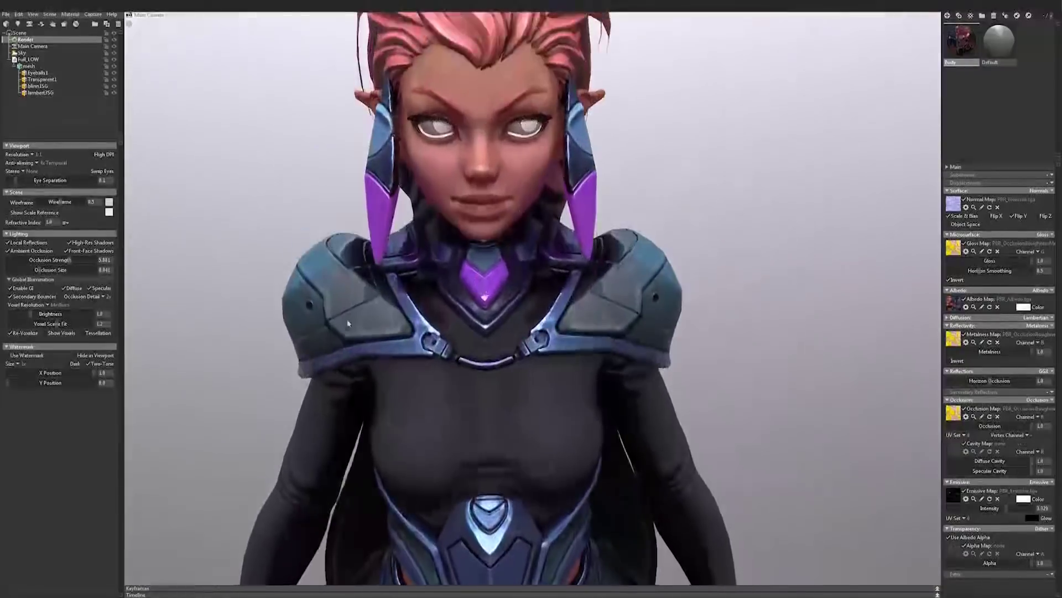
pyautogui.scroll(4, 348, 323)
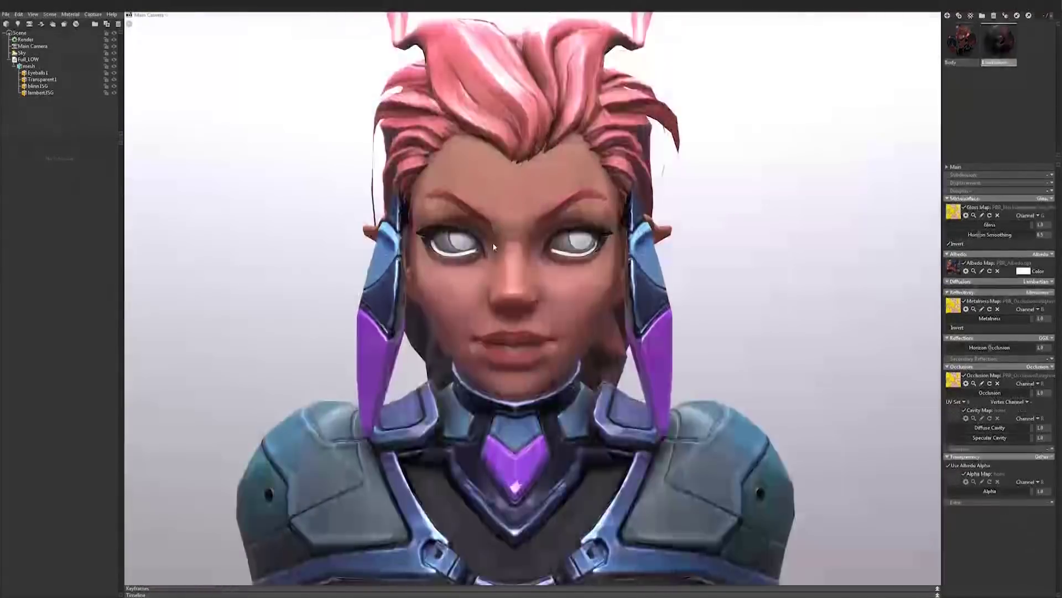
pyautogui.scroll(3, 497, 244)
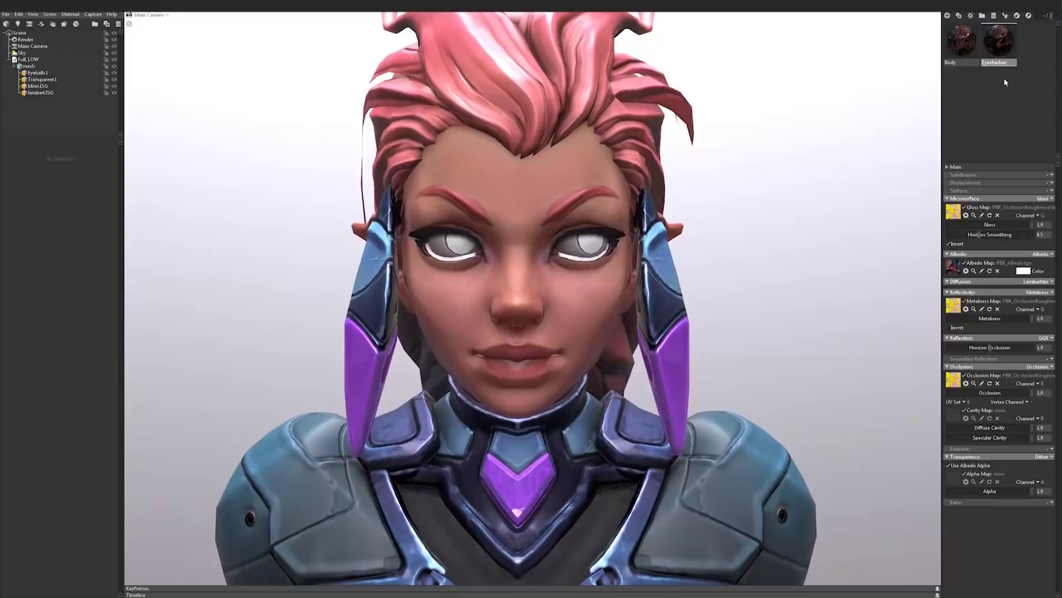
# Add a Glass Simple preset material and apply it to the outer eye surfaces, checking the eyes up close
pyautogui.click(970, 16)
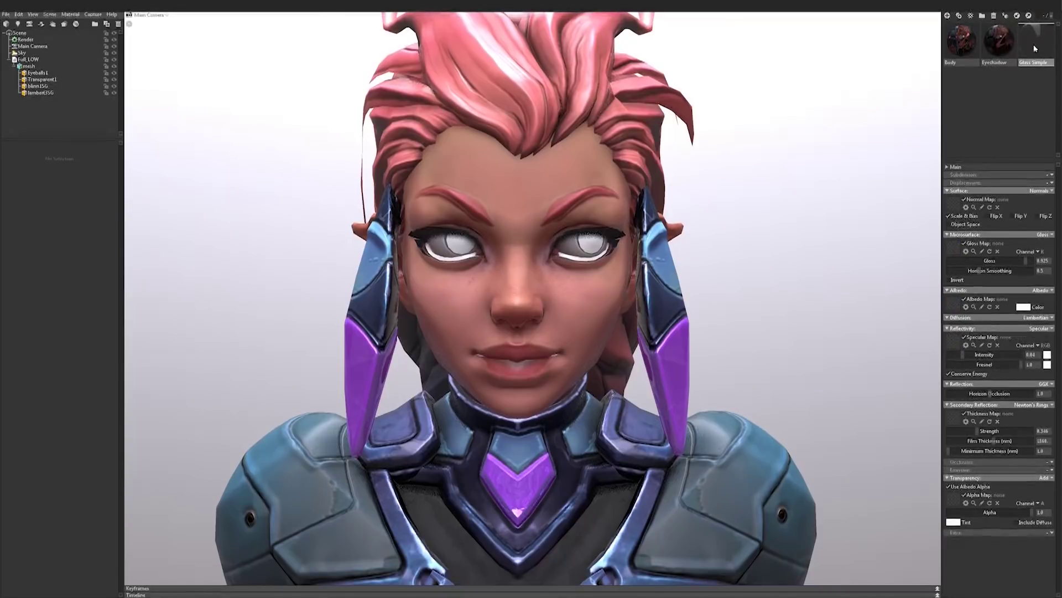
pyautogui.moveTo(637, 195); pyautogui.dragTo(714, 222)
pyautogui.scroll(5, 775, 237)
pyautogui.moveTo(776, 237); pyautogui.dragTo(653, 252)
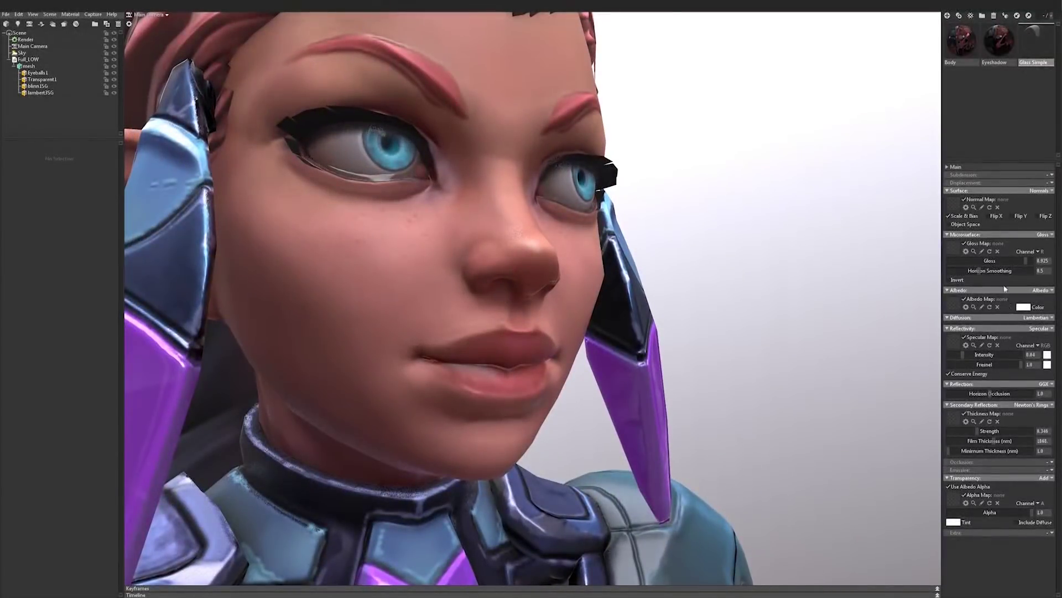
# Set the Glass Simple material's Surface, Microsurface, Albedo and Diffusion modules to None
pyautogui.click(1044, 190)
pyautogui.click(1025, 199)
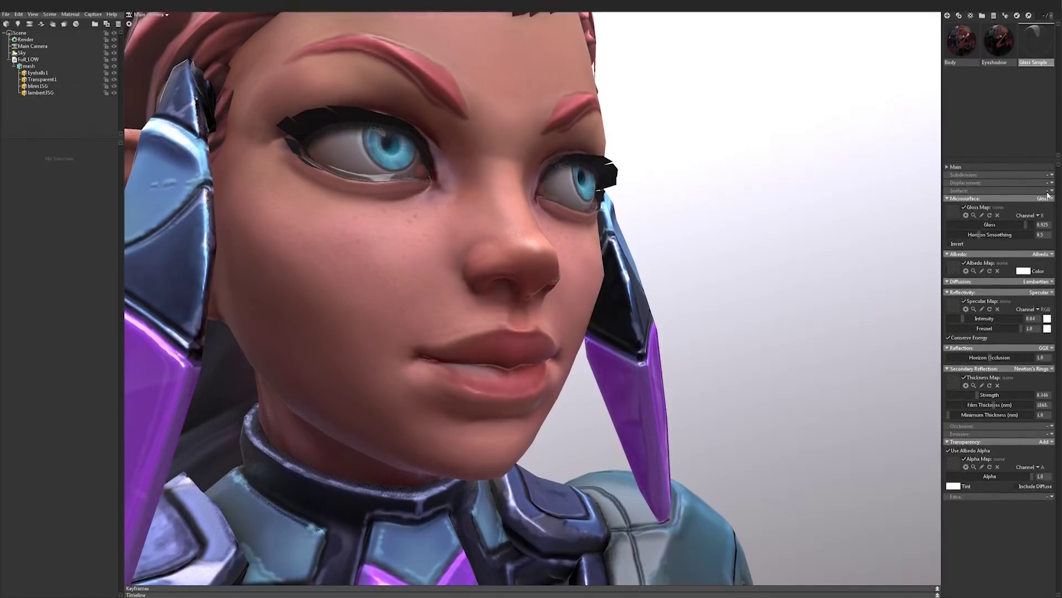
pyautogui.click(1019, 207)
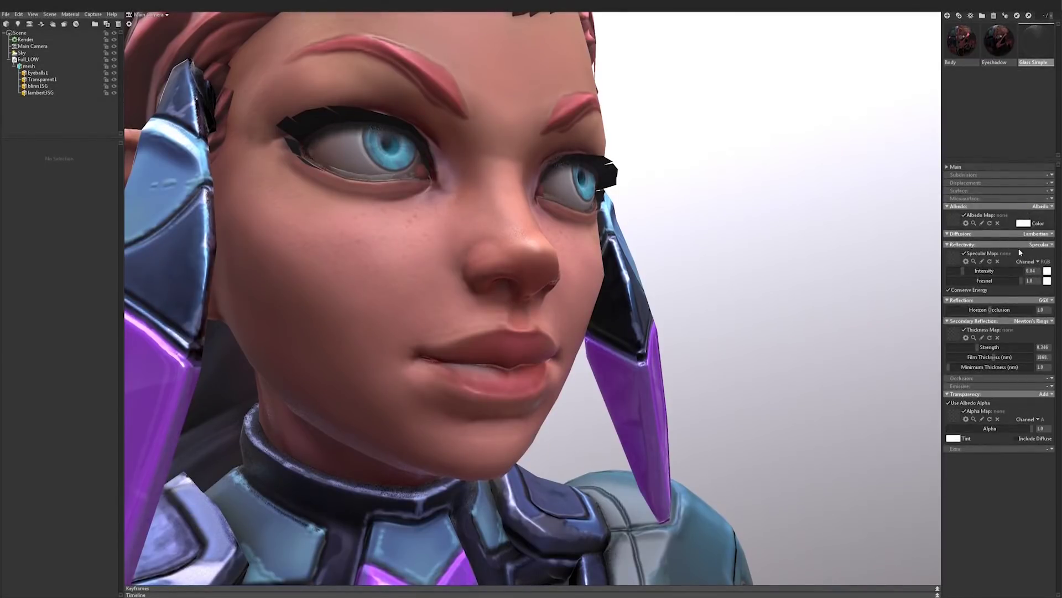
pyautogui.click(1043, 205)
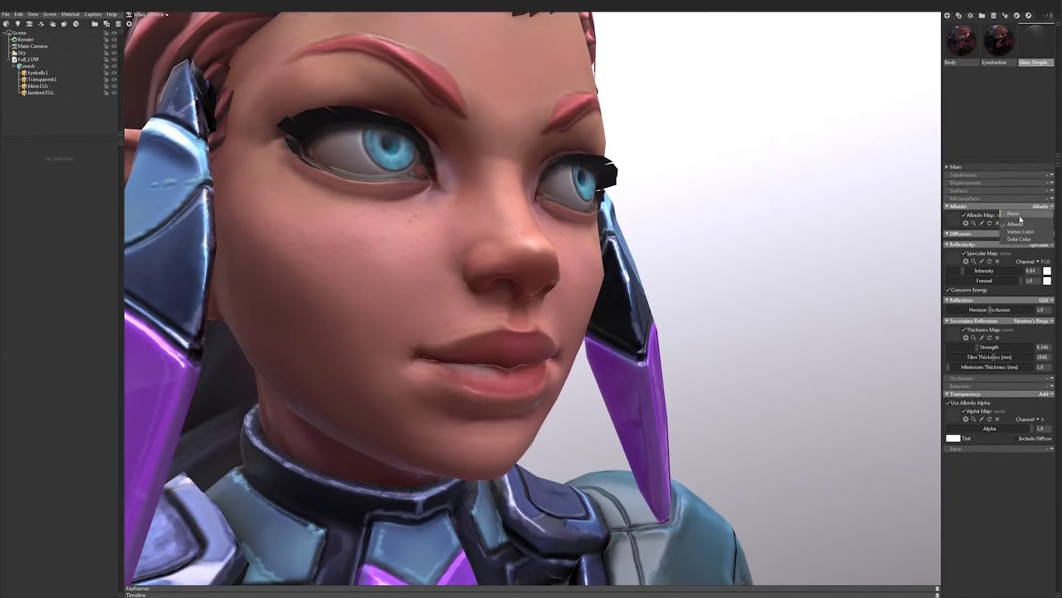
pyautogui.click(1018, 215)
pyautogui.click(1032, 216)
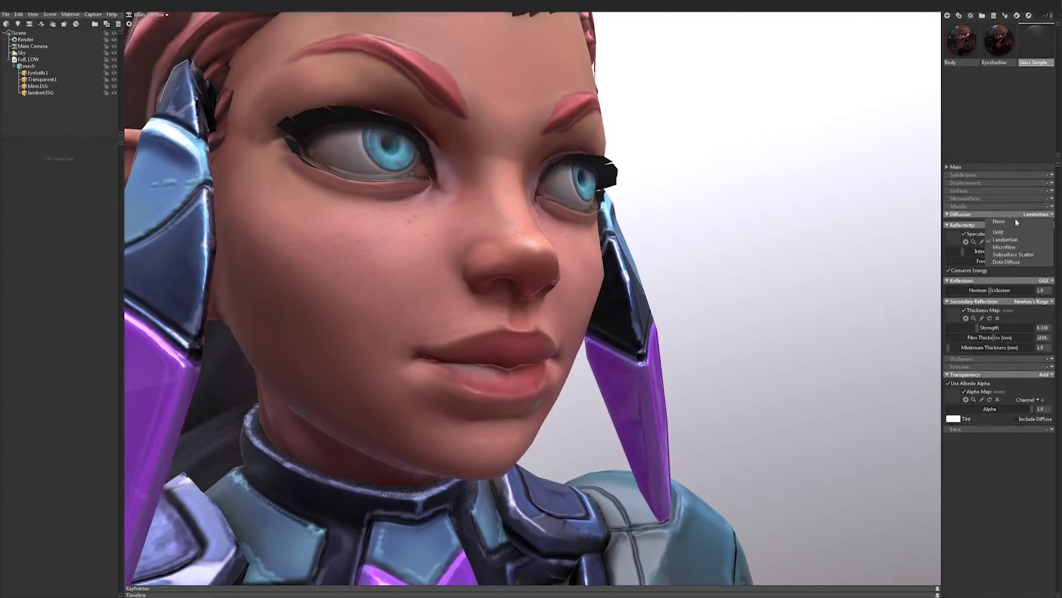
pyautogui.click(1014, 223)
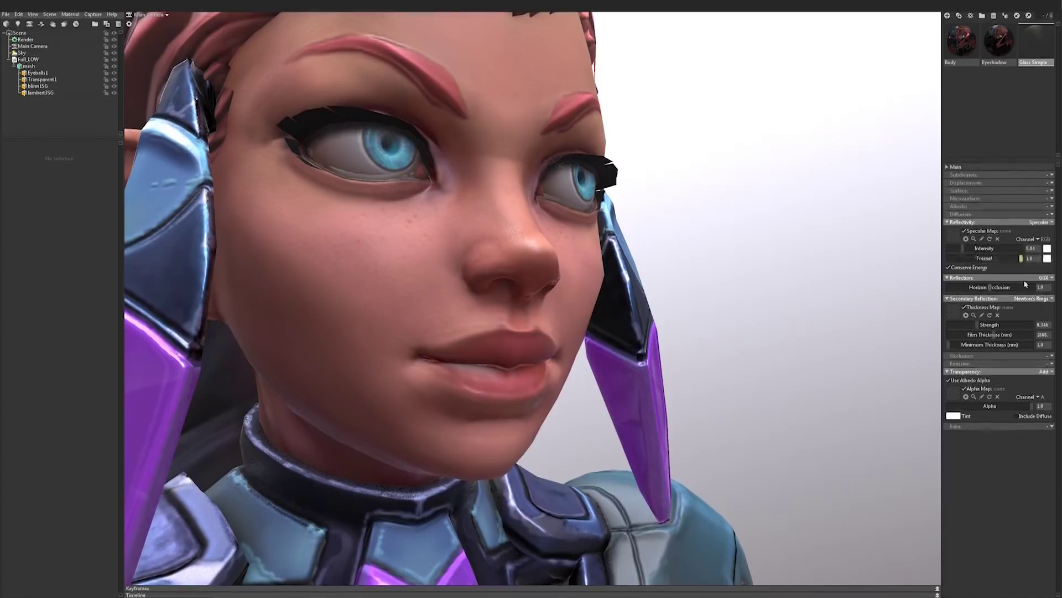
# Try Blinn-Phong for the glass material's Reflection, return it to GGX and lower its Horizon Occlusion nearly to zero
pyautogui.click(1046, 279)
pyautogui.click(1025, 304)
pyautogui.click(1034, 277)
pyautogui.click(1024, 311)
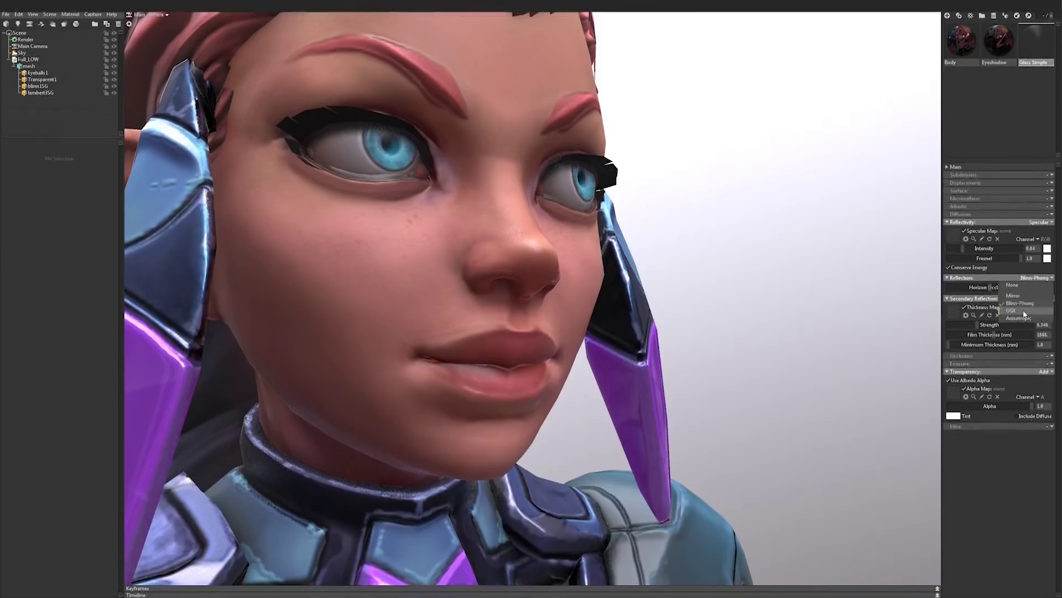
pyautogui.moveTo(1022, 287); pyautogui.dragTo(954, 288)
pyautogui.moveTo(717, 261); pyautogui.dragTo(663, 270)
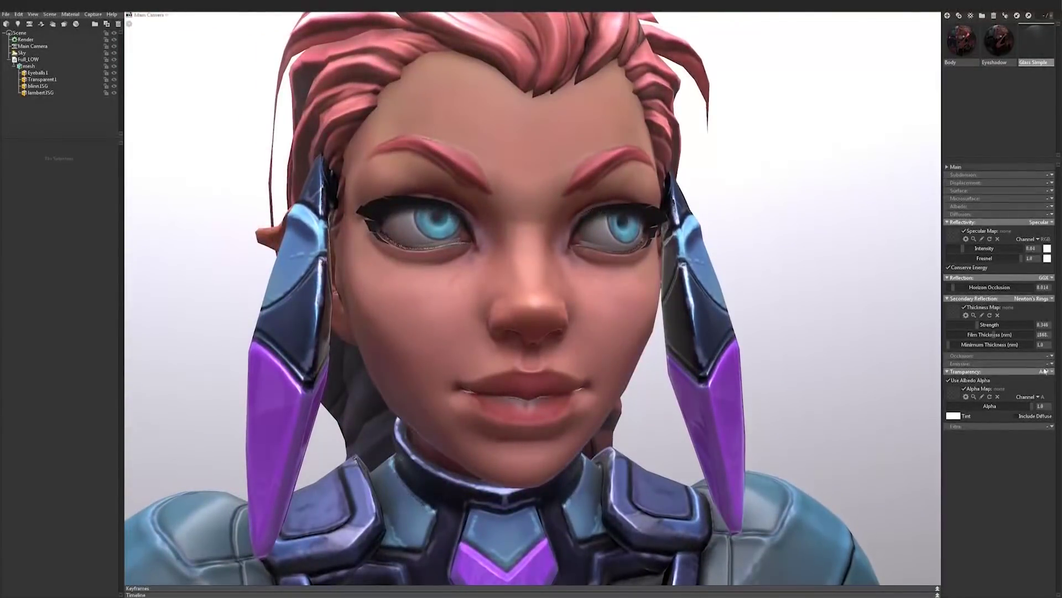
# Switch the glass material's Secondary Reflection to Blinn-Phong with Horizon Occlusion 0 and Secondary Gloss about 1.74, checking the eyes
pyautogui.click(1039, 298)
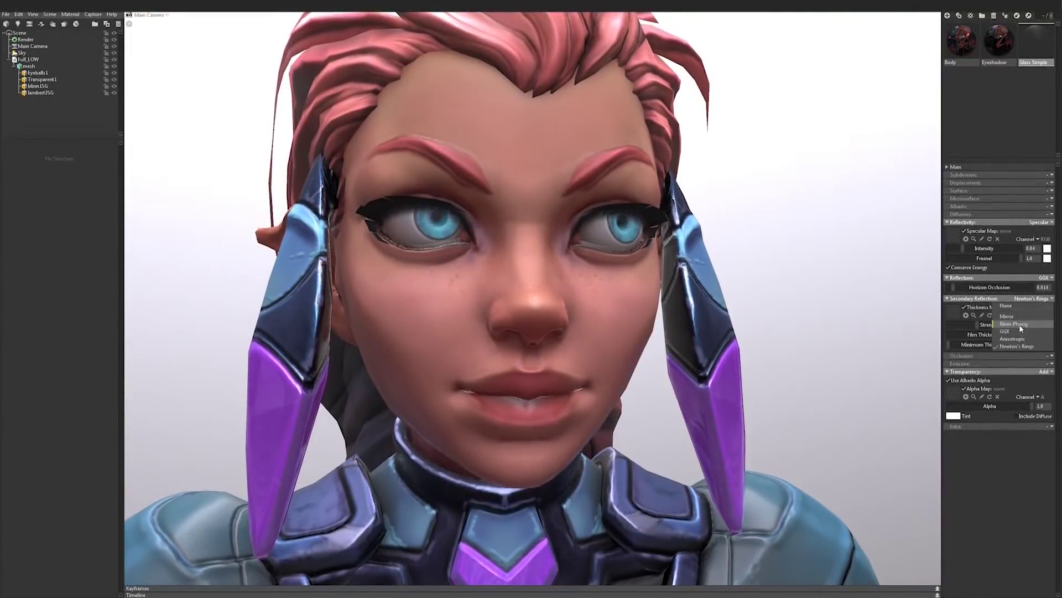
pyautogui.press('Return')
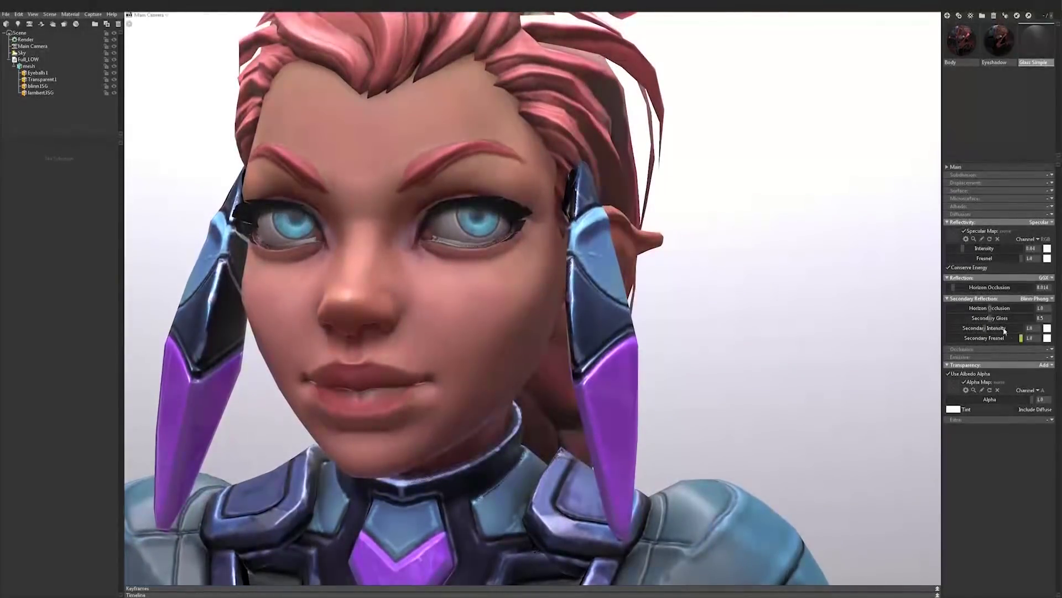
pyautogui.moveTo(991, 312); pyautogui.dragTo(974, 314)
pyautogui.moveTo(991, 317); pyautogui.dragTo(1016, 323)
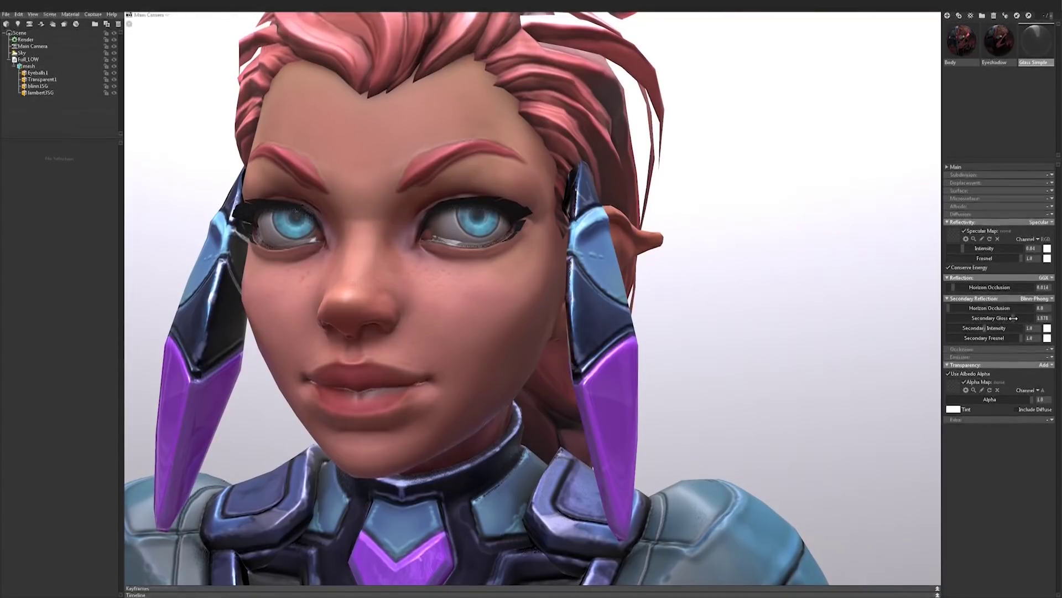
pyautogui.moveTo(692, 277); pyautogui.dragTo(550, 252)
pyautogui.moveTo(481, 248); pyautogui.dragTo(509, 222)
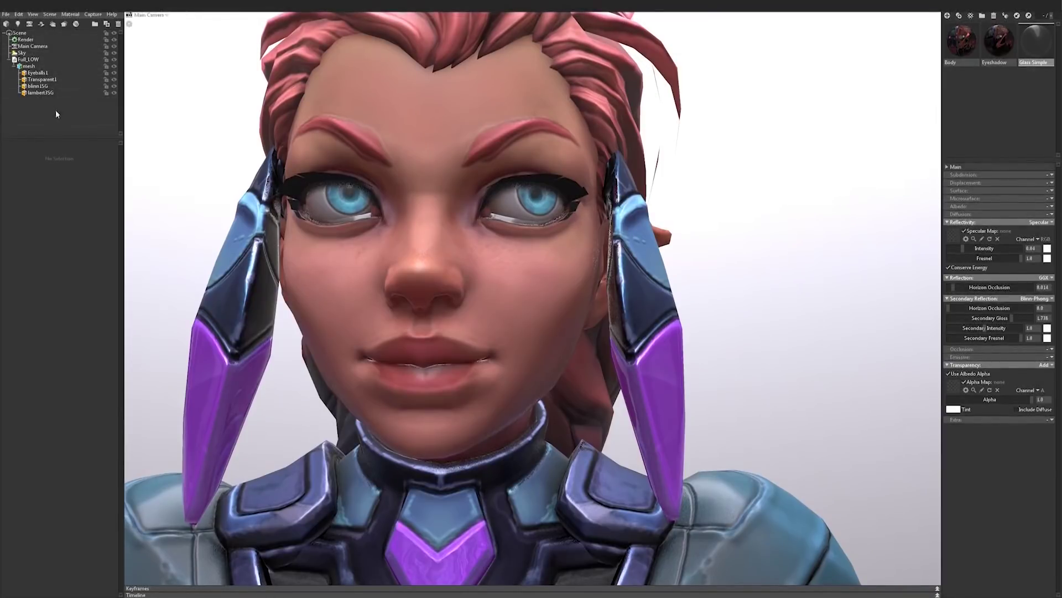
# Try transparency Alpha values of about 0.38 and 0.8 on the glass material, comparing the eye highlights from several angles
pyautogui.scroll(-4, 732, 211)
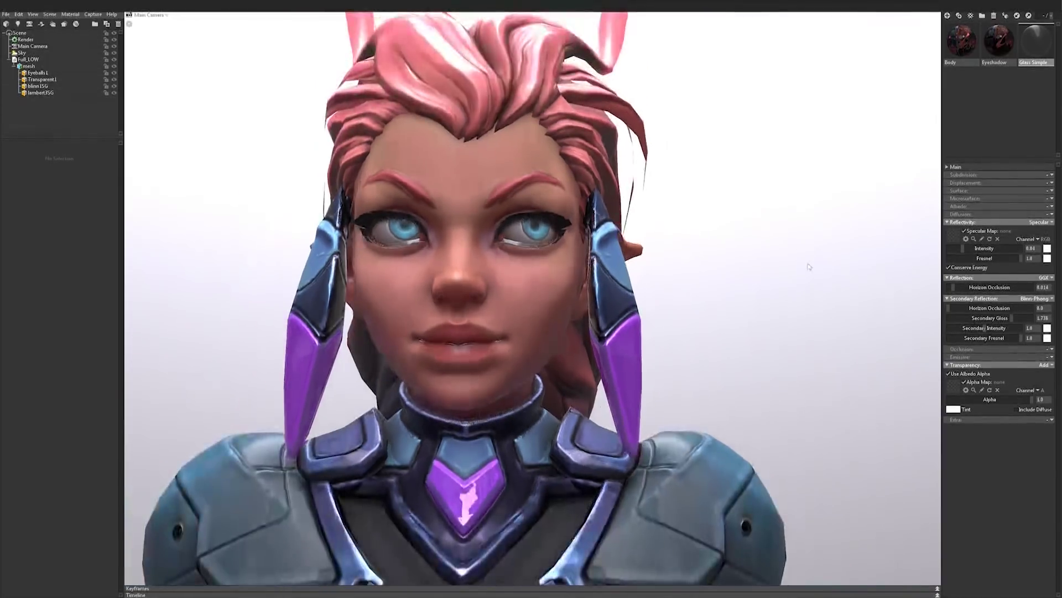
pyautogui.scroll(5, 699, 236)
pyautogui.scroll(-2, 699, 237)
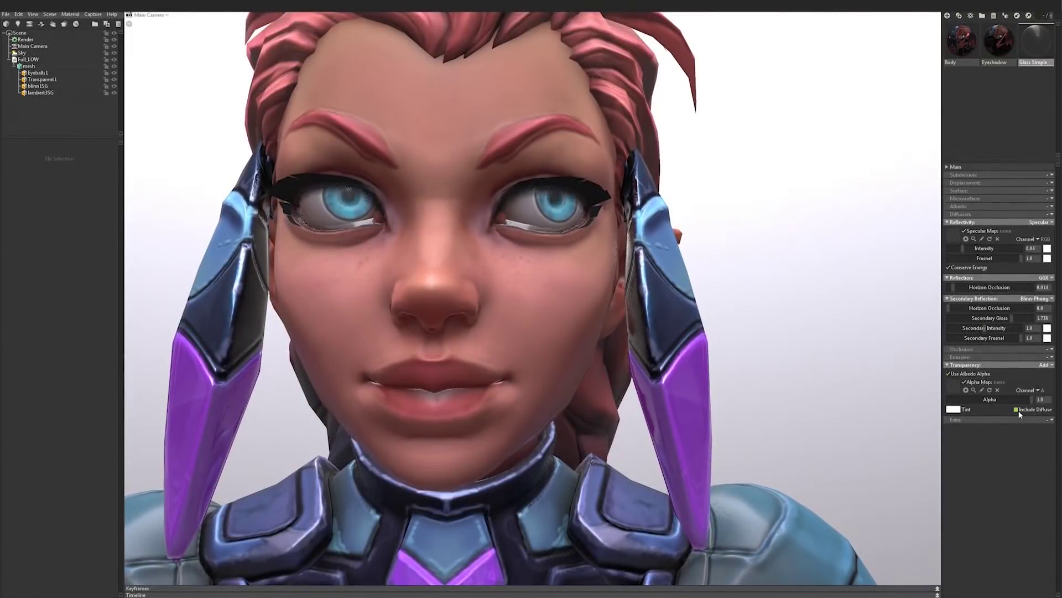
pyautogui.moveTo(1013, 398); pyautogui.dragTo(973, 392)
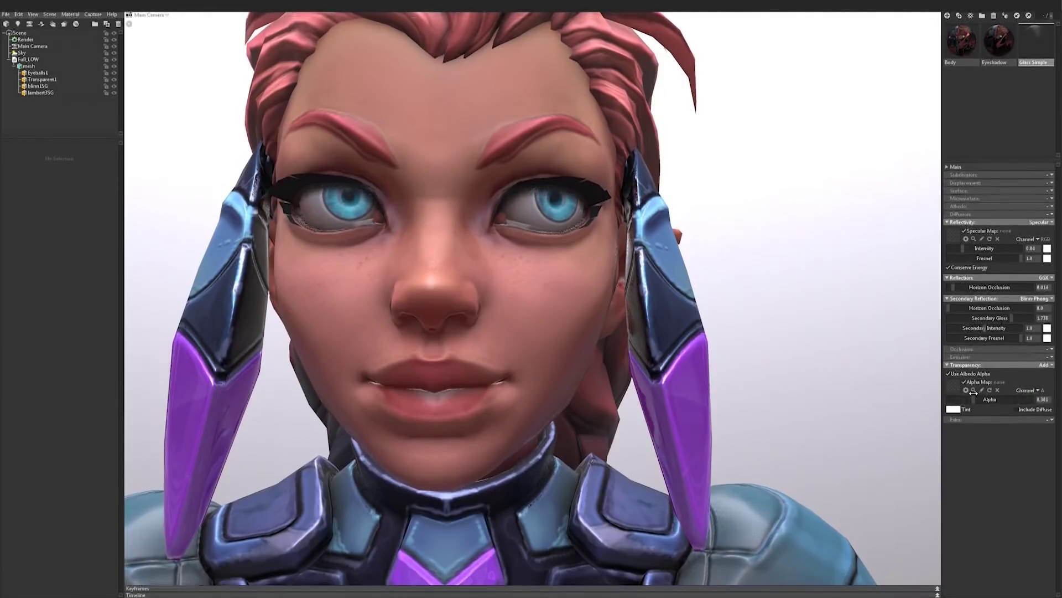
pyautogui.scroll(-5, 719, 310)
pyautogui.moveTo(686, 310); pyautogui.dragTo(637, 310)
pyautogui.scroll(4, 636, 310)
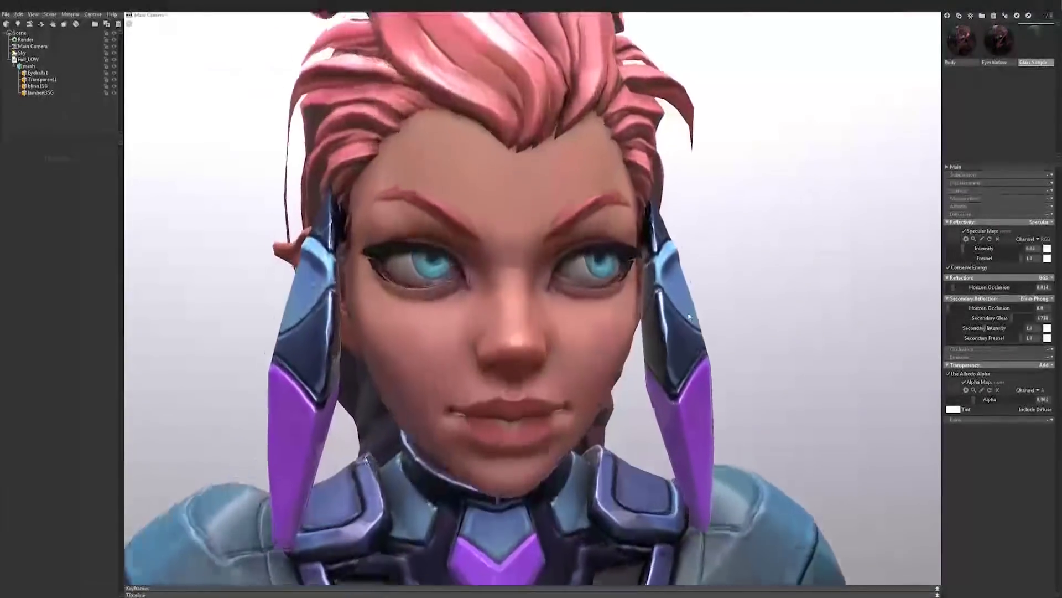
pyautogui.moveTo(608, 310); pyautogui.dragTo(553, 298)
pyautogui.moveTo(974, 399); pyautogui.dragTo(1014, 397)
pyautogui.moveTo(795, 260); pyautogui.dragTo(672, 245)
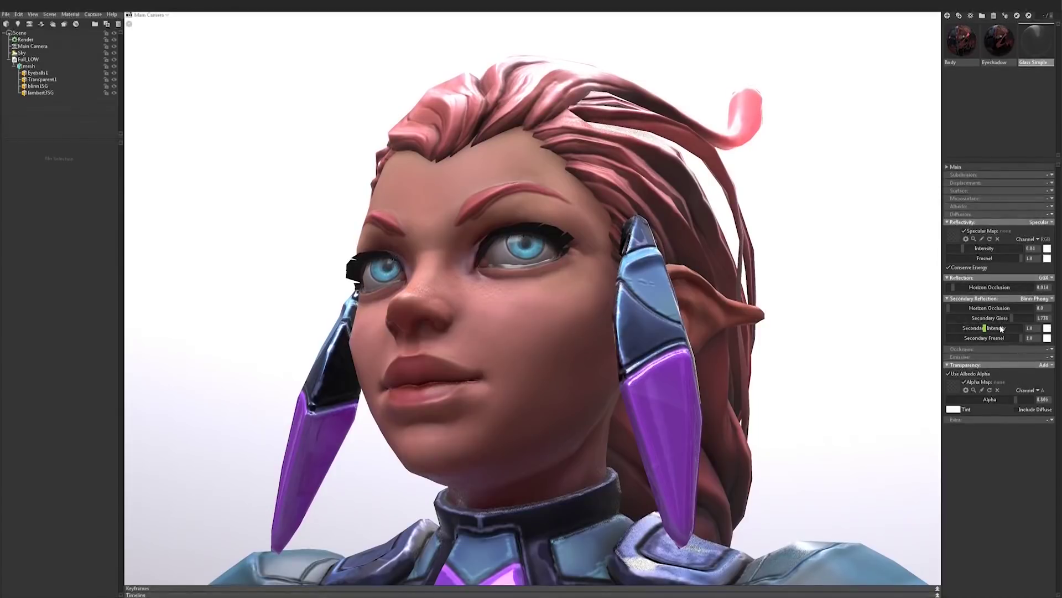
# Raise the glass material's Secondary Intensity to its maximum and set its transparency Alpha to about 0.23, checking the eyes
pyautogui.moveTo(985, 328); pyautogui.dragTo(1029, 335)
pyautogui.moveTo(797, 316); pyautogui.dragTo(865, 339)
pyautogui.moveTo(1019, 401)
pyautogui.mouseDown()
pyautogui.moveTo(959, 397)
pyautogui.moveTo(995, 399)
pyautogui.moveTo(969, 392)
pyautogui.mouseUp()
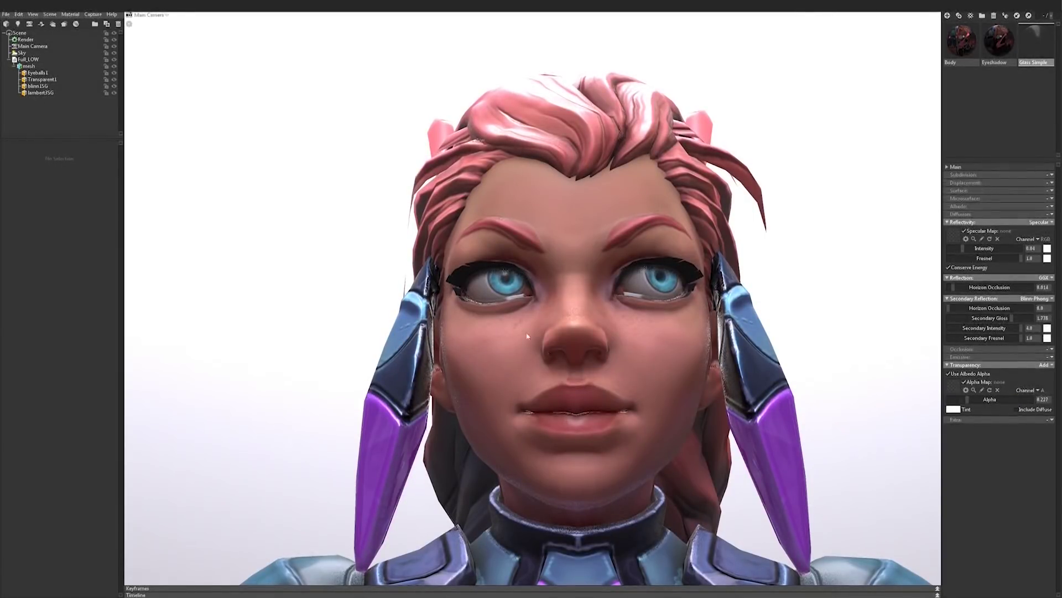
pyautogui.moveTo(490, 299); pyautogui.dragTo(443, 288)
pyautogui.moveTo(443, 288); pyautogui.dragTo(816, 313, button='right')
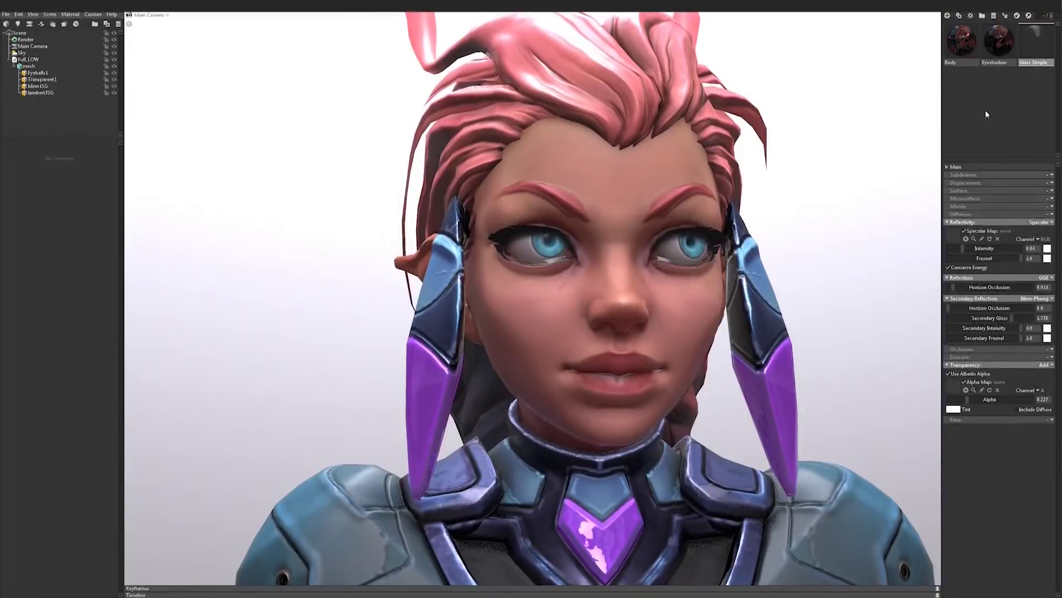
# Duplicate the Body material, name the copy Eyeballs and apply it to the character's eyeball mesh
pyautogui.rightClick(964, 37)
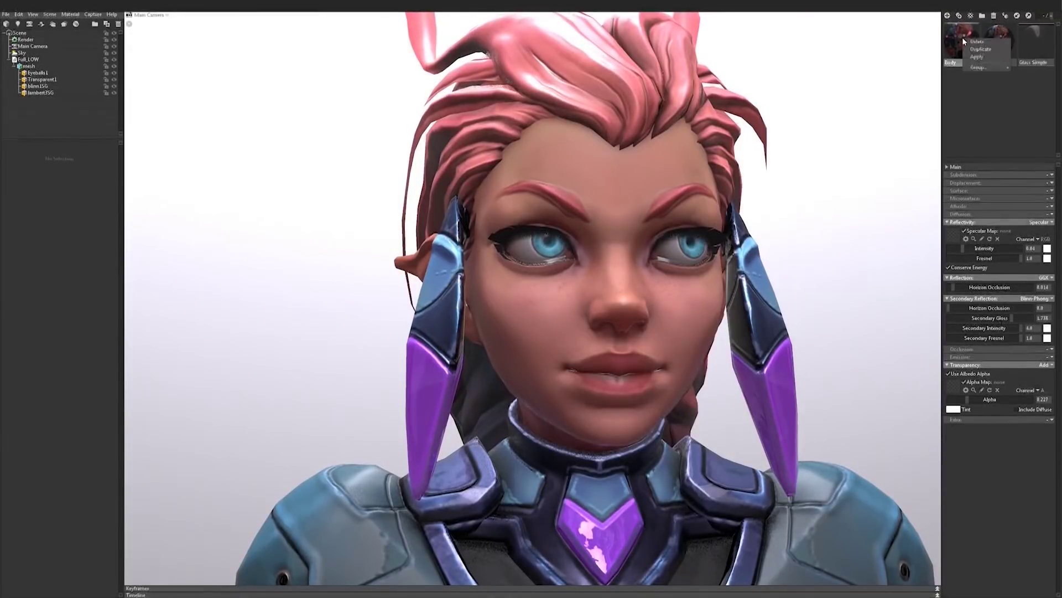
pyautogui.click(989, 49)
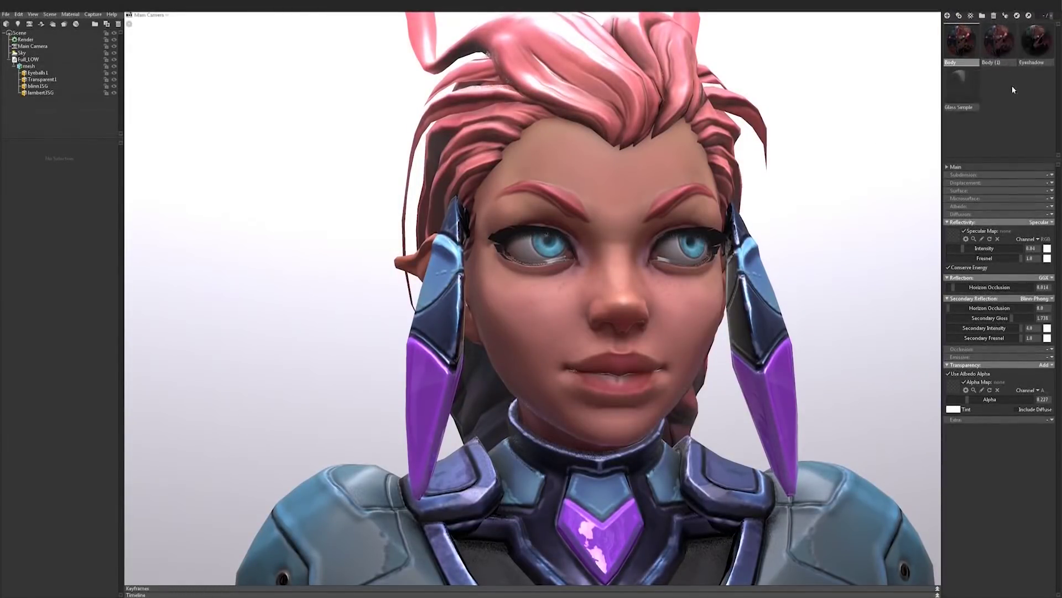
pyautogui.doubleClick(991, 62)
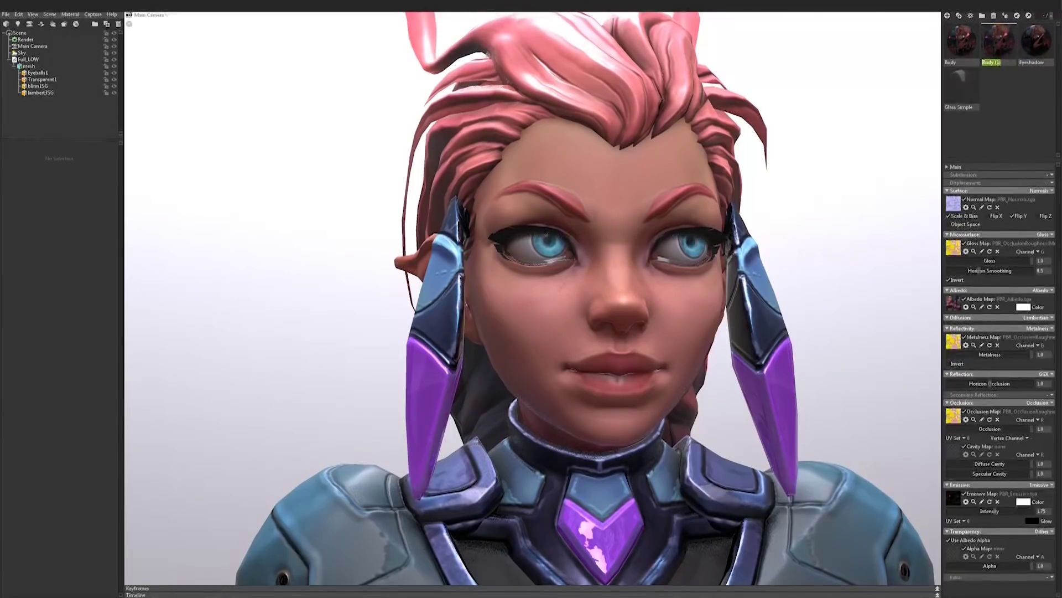
pyautogui.write('Eyeba')
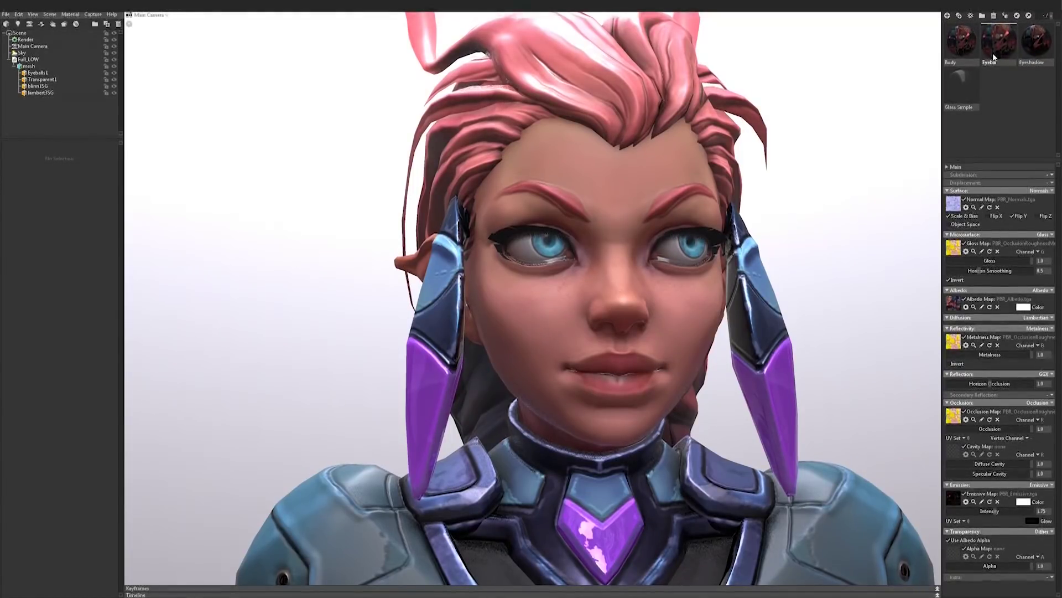
pyautogui.write('lls')
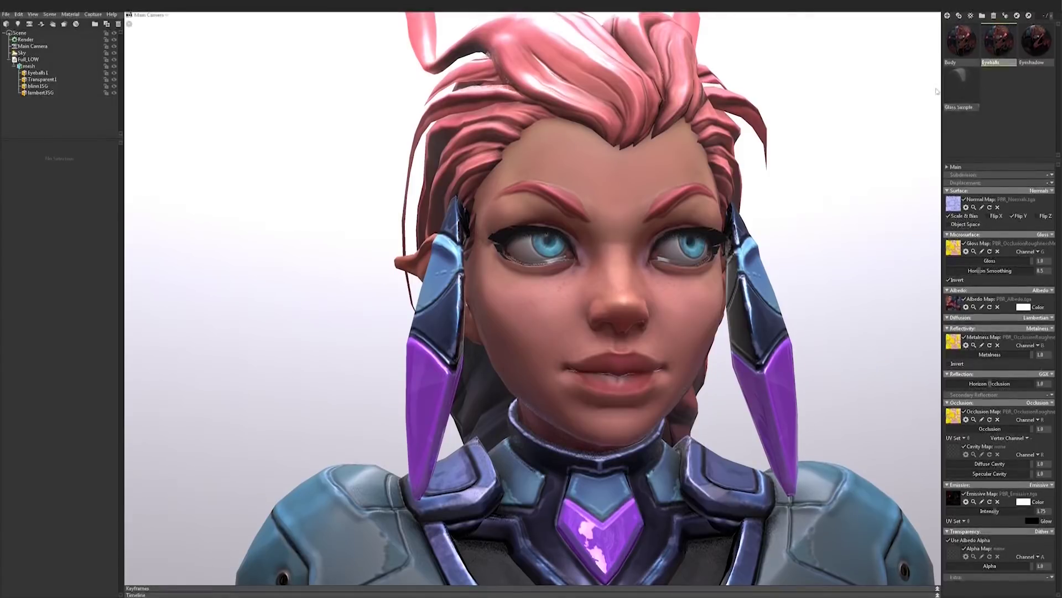
pyautogui.moveTo(1006, 46); pyautogui.dragTo(525, 250)
pyautogui.click(37, 73)
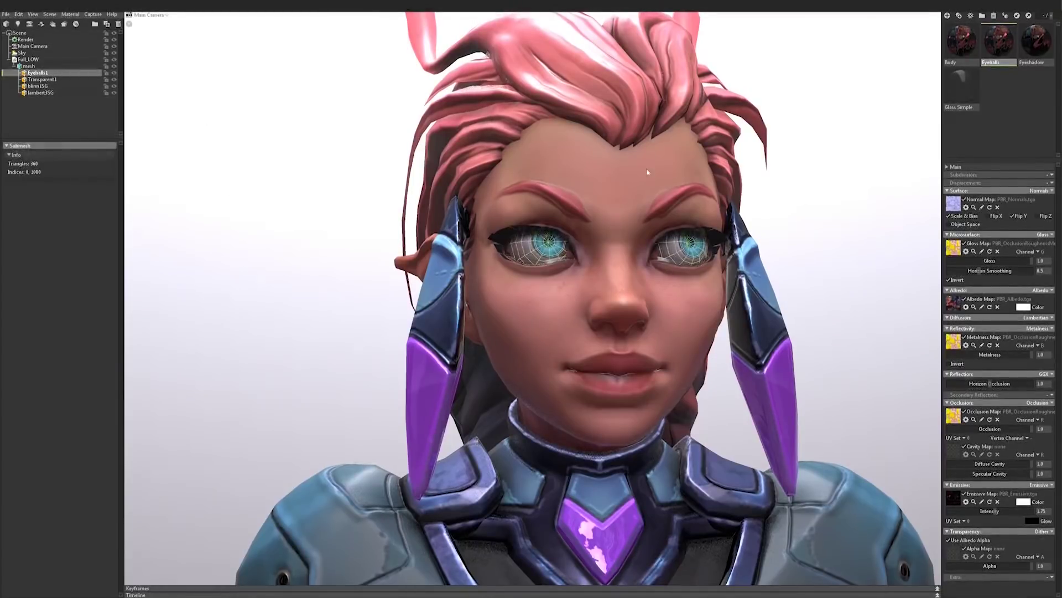
pyautogui.moveTo(748, 170); pyautogui.dragTo(830, 244)
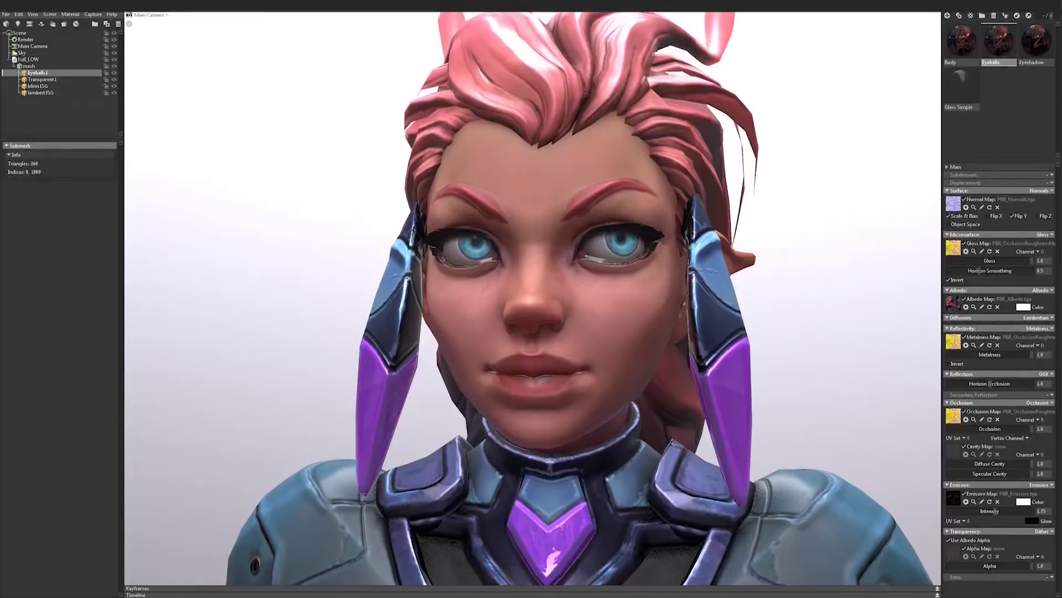
# Adjust the Eyeballs material's Emissive Intensity to about 2.04 and set its Transparency to None
pyautogui.moveTo(1000, 515)
pyautogui.mouseDown()
pyautogui.moveTo(1018, 512)
pyautogui.moveTo(1004, 511)
pyautogui.moveTo(1019, 499)
pyautogui.moveTo(976, 498)
pyautogui.moveTo(1015, 501)
pyautogui.moveTo(992, 512)
pyautogui.moveTo(1016, 511)
pyautogui.moveTo(928, 511)
pyautogui.moveTo(996, 511)
pyautogui.moveTo(984, 510)
pyautogui.mouseUp()
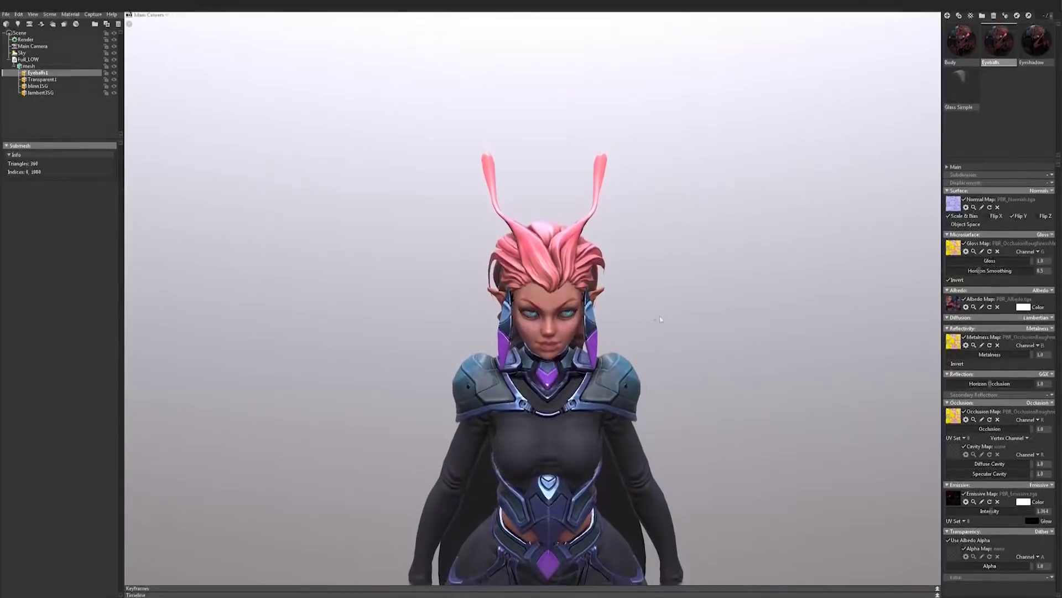
pyautogui.moveTo(994, 511); pyautogui.dragTo(1003, 511)
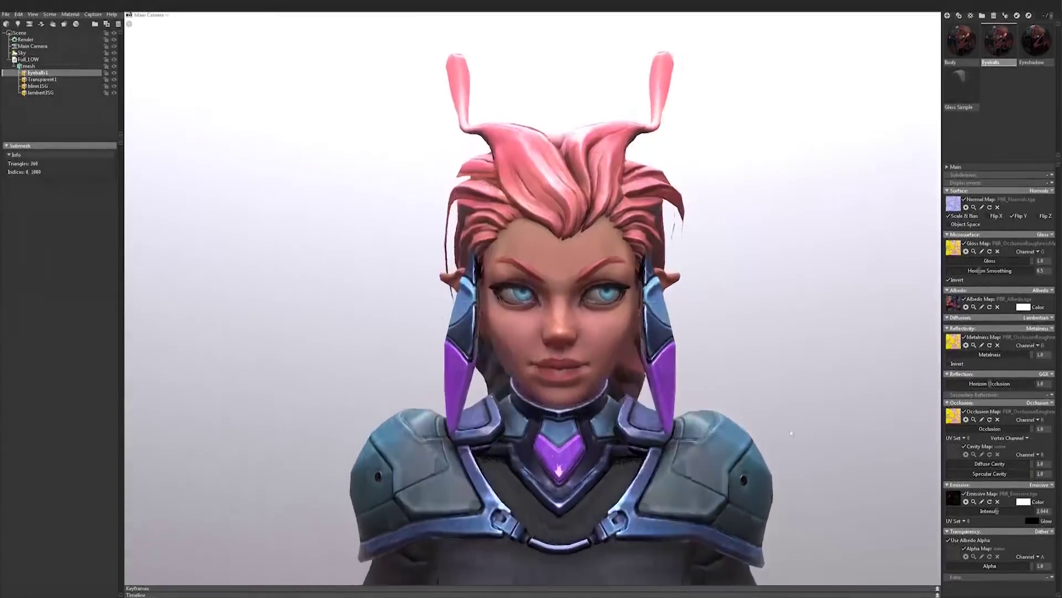
pyautogui.click(1043, 532)
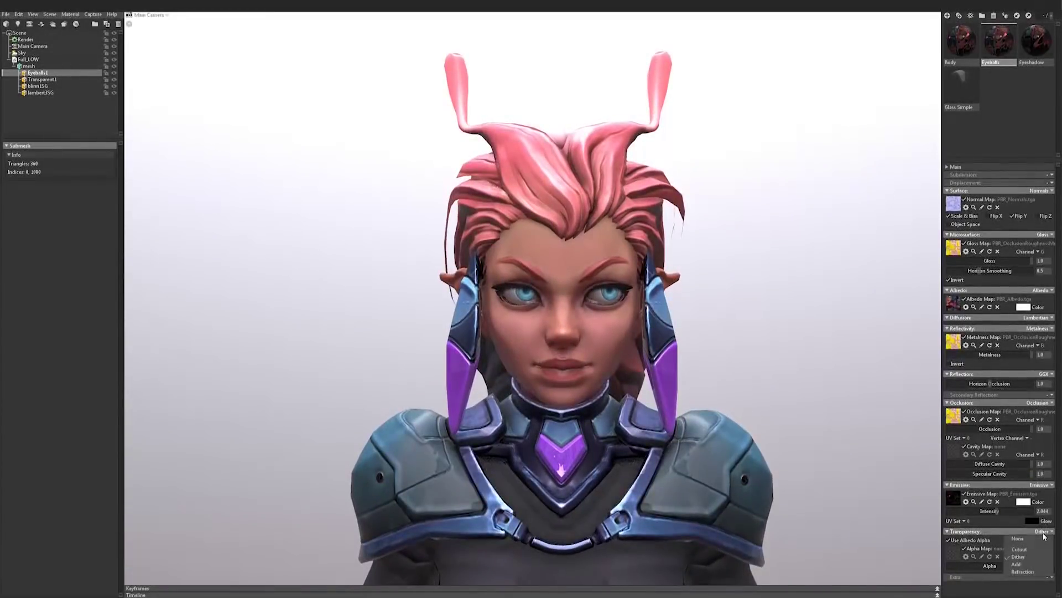
pyautogui.click(1017, 540)
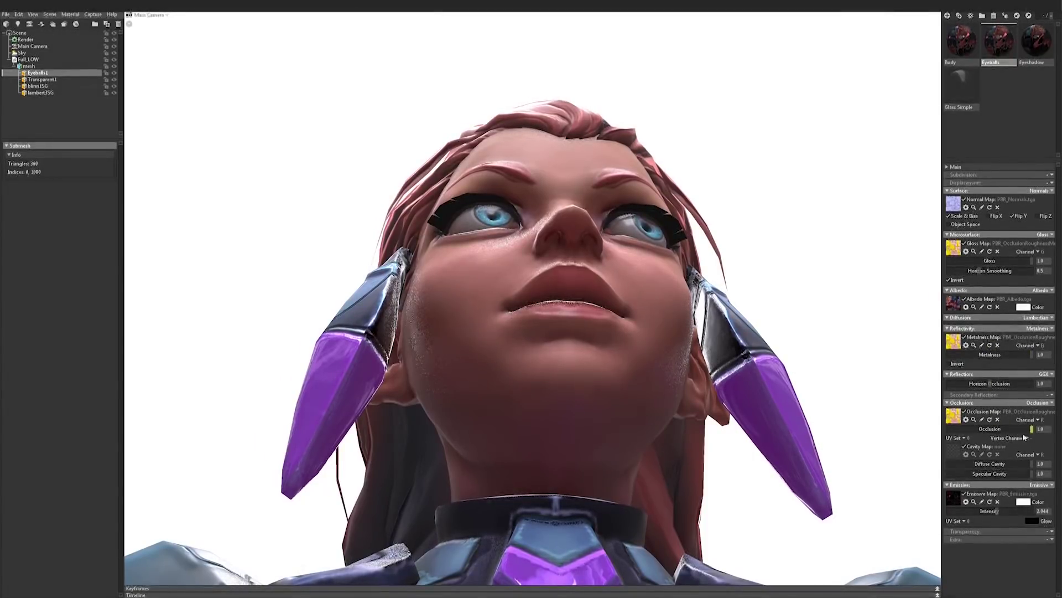
# Add a Blinn-Phong Secondary Reflection to the Eyeballs material, raising Secondary Gloss to about 1.0 and lowering its Secondary Intensity
pyautogui.click(1046, 395)
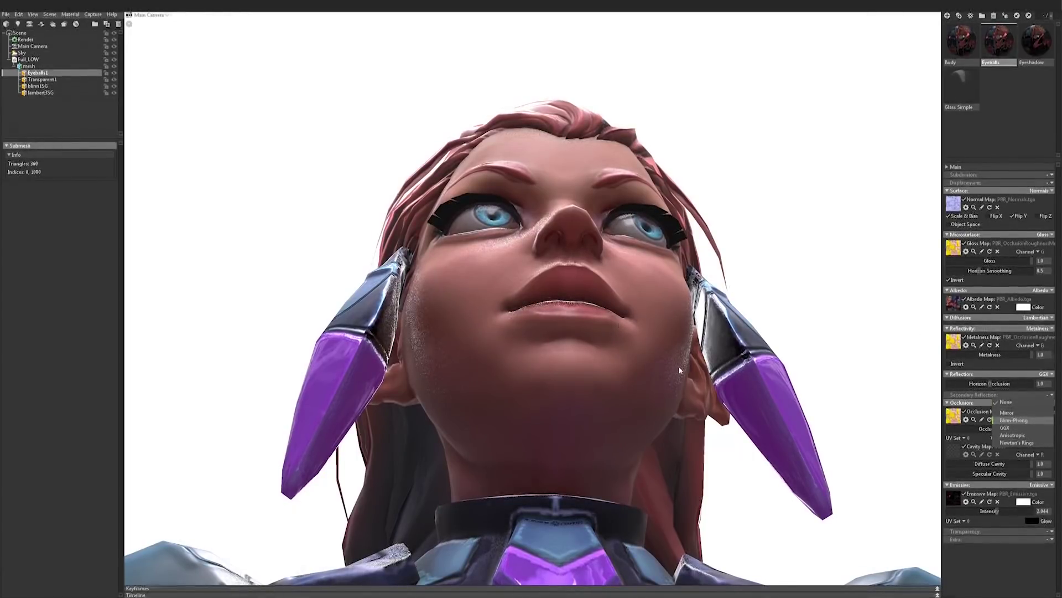
pyautogui.press('Return')
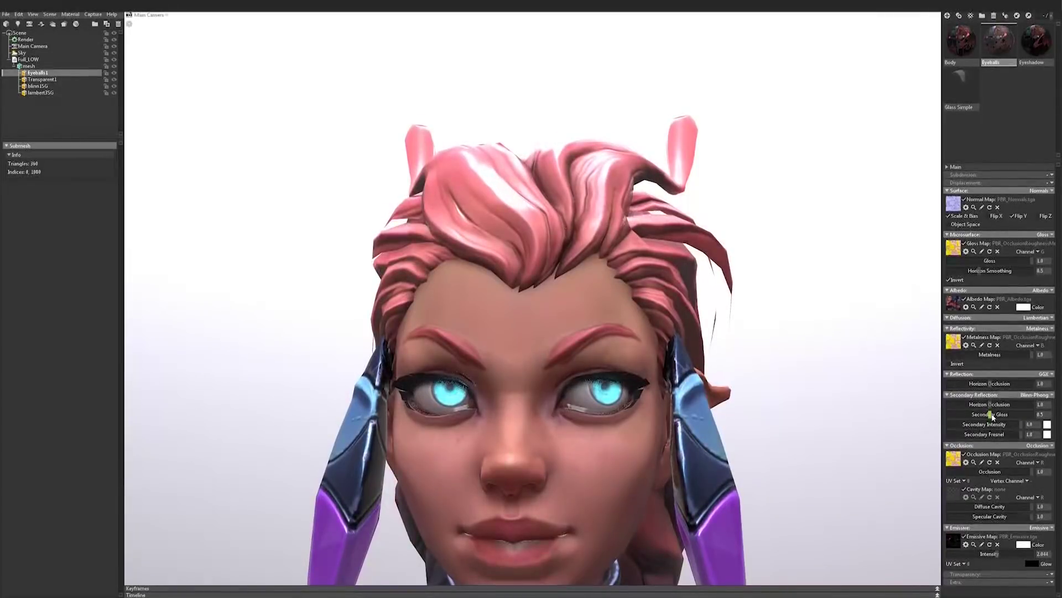
pyautogui.moveTo(990, 424)
pyautogui.mouseDown()
pyautogui.moveTo(981, 423)
pyautogui.moveTo(991, 425)
pyautogui.mouseUp()
pyautogui.moveTo(877, 412); pyautogui.dragTo(909, 337)
pyautogui.moveTo(1002, 419)
pyautogui.mouseDown()
pyautogui.moveTo(1032, 419)
pyautogui.moveTo(983, 412)
pyautogui.moveTo(998, 414)
pyautogui.mouseUp()
pyautogui.moveTo(782, 333)
pyautogui.mouseDown()
pyautogui.moveTo(614, 324)
pyautogui.moveTo(776, 328)
pyautogui.mouseUp()
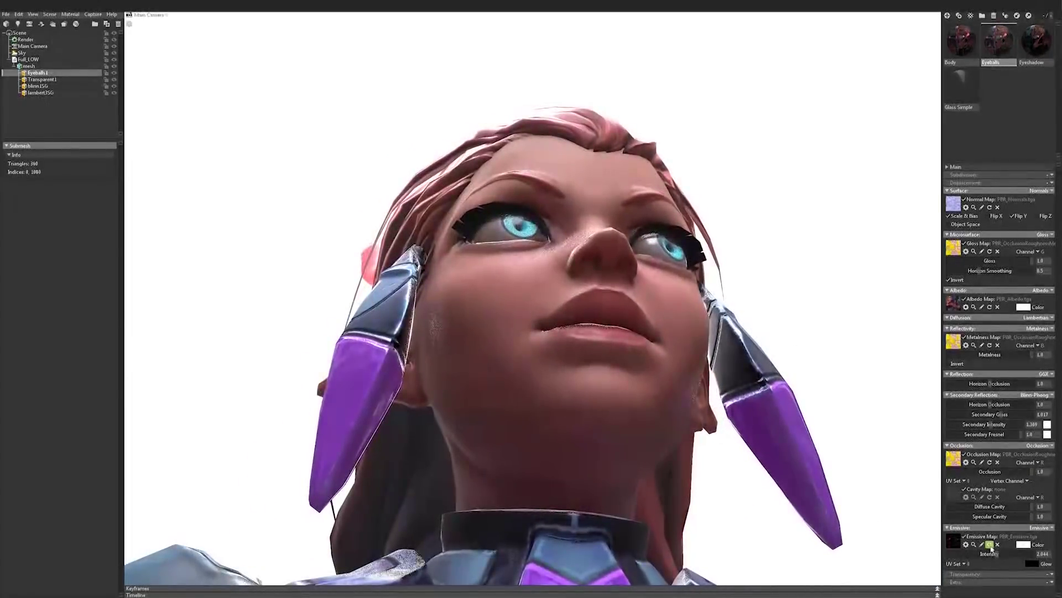
# Set the Eyeballs material's Secondary Fresnel to 0, Gloss to about 1.18 and Intensity to about 1.2, inspecting the eyes closely
pyautogui.moveTo(1002, 434)
pyautogui.mouseDown()
pyautogui.moveTo(935, 426)
pyautogui.moveTo(990, 424)
pyautogui.mouseUp()
pyautogui.moveTo(1002, 414); pyautogui.dragTo(1010, 413)
pyautogui.moveTo(1003, 408); pyautogui.dragTo(1006, 409)
pyautogui.moveTo(664, 244); pyautogui.dragTo(646, 247)
pyautogui.scroll(10, 710, 244)
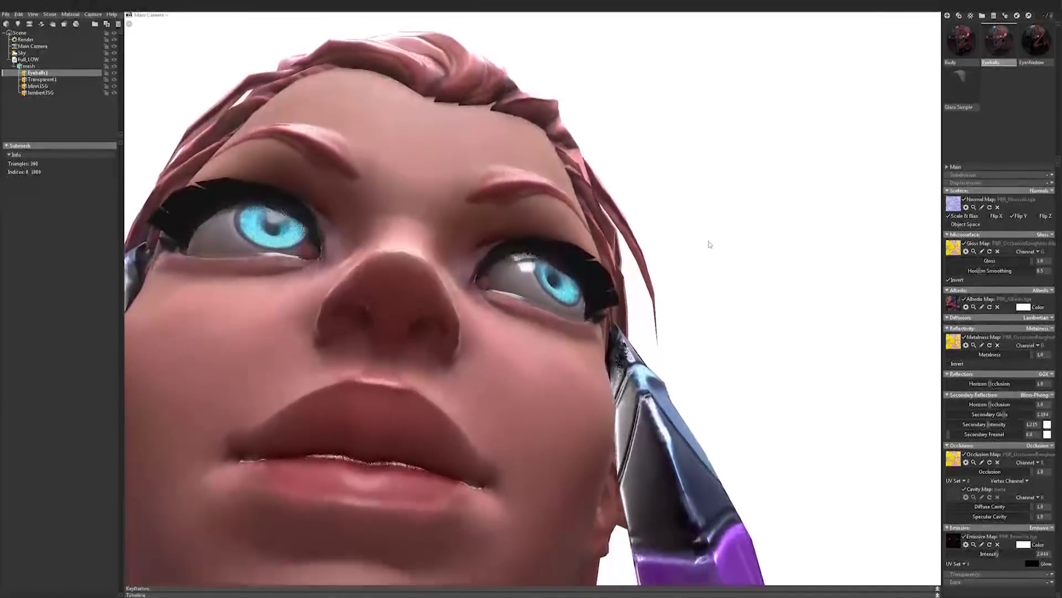
# Set the Eyeballs material's secondary Horizon Occlusion to 0, Secondary Gloss to about 1.09 and microsurface Horizon Smoothing to 1
pyautogui.moveTo(716, 256); pyautogui.dragTo(924, 399)
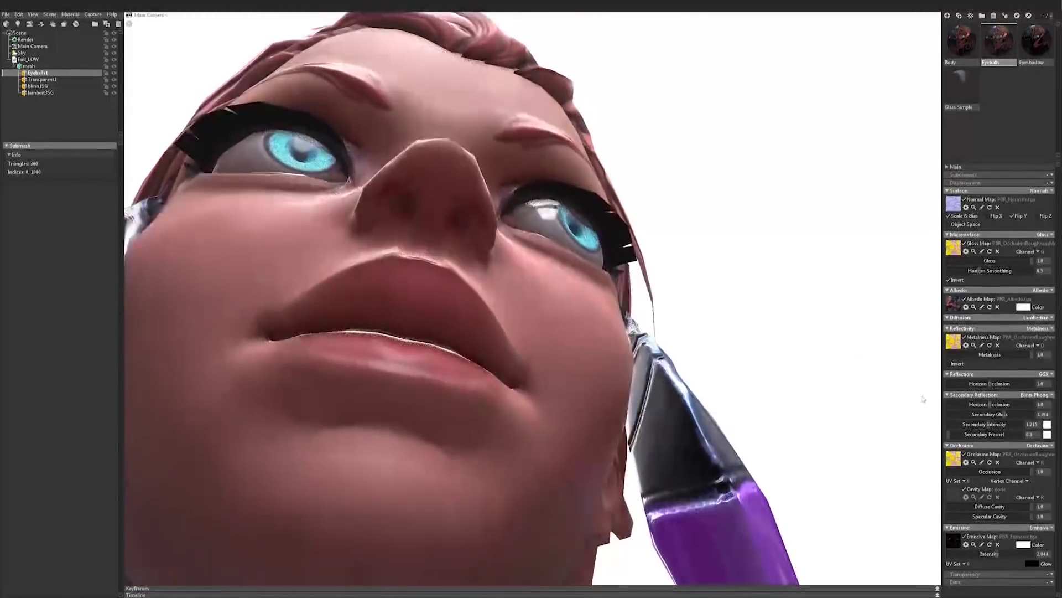
pyautogui.moveTo(1003, 415); pyautogui.dragTo(999, 414)
pyautogui.moveTo(990, 404); pyautogui.dragTo(963, 405)
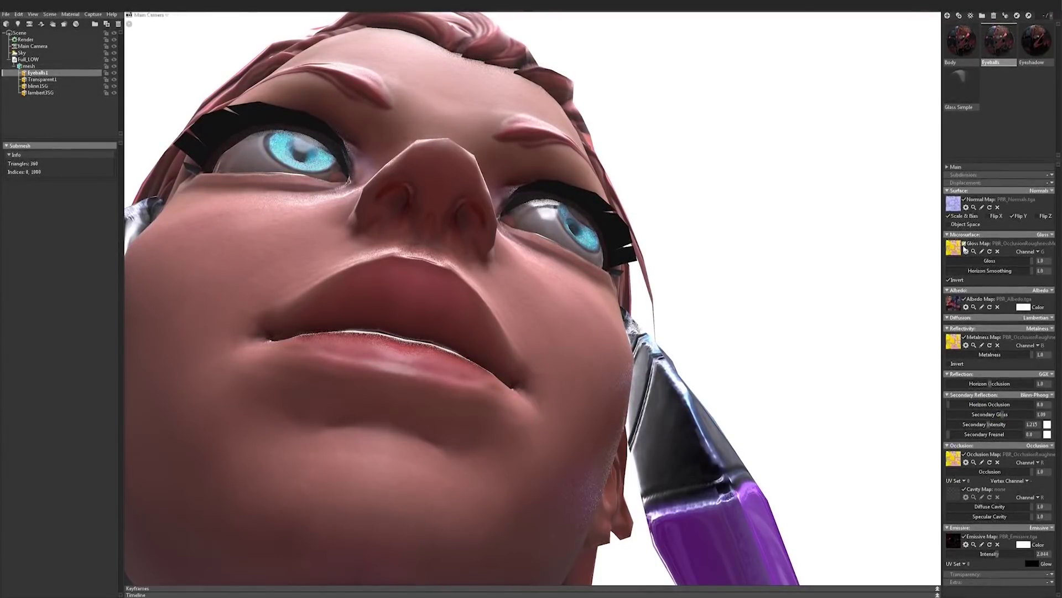
# Examine the eye reflections up close and at a distance from several angles, ending on the full character from the front
pyautogui.moveTo(827, 219); pyautogui.dragTo(784, 256)
pyautogui.moveTo(785, 256); pyautogui.dragTo(485, 237, button='right')
pyautogui.moveTo(486, 237)
pyautogui.mouseDown()
pyautogui.moveTo(444, 190)
pyautogui.moveTo(568, 197)
pyautogui.moveTo(578, 175)
pyautogui.moveTo(505, 150)
pyautogui.moveTo(484, 244)
pyautogui.mouseUp()
pyautogui.moveTo(484, 243); pyautogui.dragTo(459, 229, button='right')
pyautogui.moveTo(452, 229)
pyautogui.mouseDown()
pyautogui.moveTo(608, 265)
pyautogui.moveTo(511, 247)
pyautogui.moveTo(455, 263)
pyautogui.moveTo(458, 218)
pyautogui.moveTo(465, 237)
pyautogui.mouseUp()
pyautogui.moveTo(464, 237); pyautogui.dragTo(410, 257, button='right')
pyautogui.moveTo(410, 256); pyautogui.dragTo(429, 242)
pyautogui.moveTo(430, 242); pyautogui.dragTo(775, 277, button='right')
pyautogui.moveTo(774, 277); pyautogui.dragTo(681, 237)
pyautogui.moveTo(681, 238); pyautogui.dragTo(661, 215, button='right')
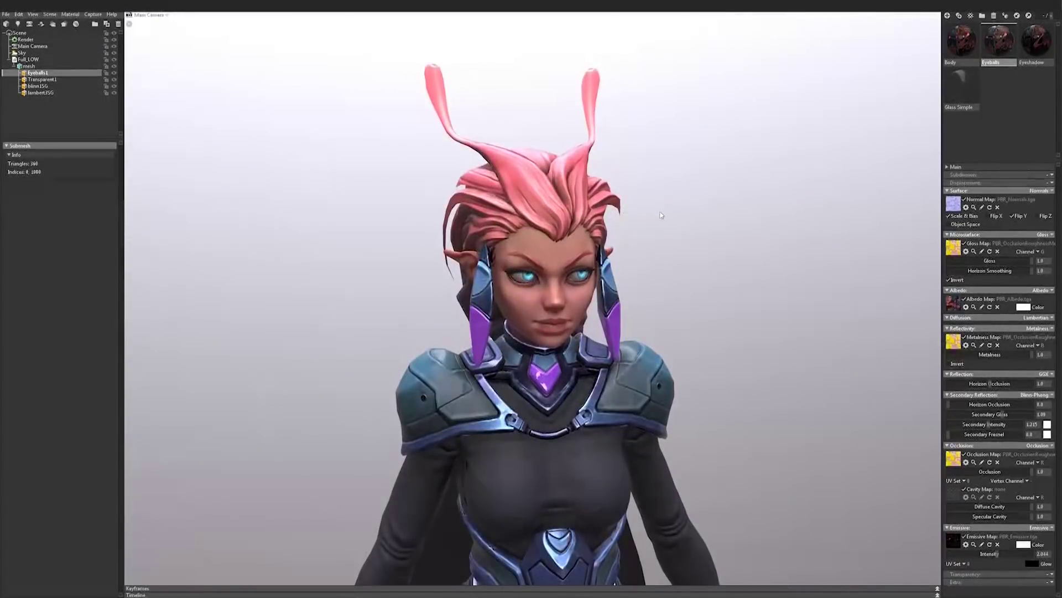
pyautogui.moveTo(644, 288); pyautogui.dragTo(581, 271)
pyautogui.moveTo(581, 271); pyautogui.dragTo(550, 265, button='right')
pyautogui.moveTo(549, 265)
pyautogui.mouseDown()
pyautogui.moveTo(513, 252)
pyautogui.moveTo(572, 257)
pyautogui.moveTo(494, 252)
pyautogui.moveTo(531, 258)
pyautogui.mouseUp()
pyautogui.moveTo(531, 258); pyautogui.dragTo(615, 275, button='right')
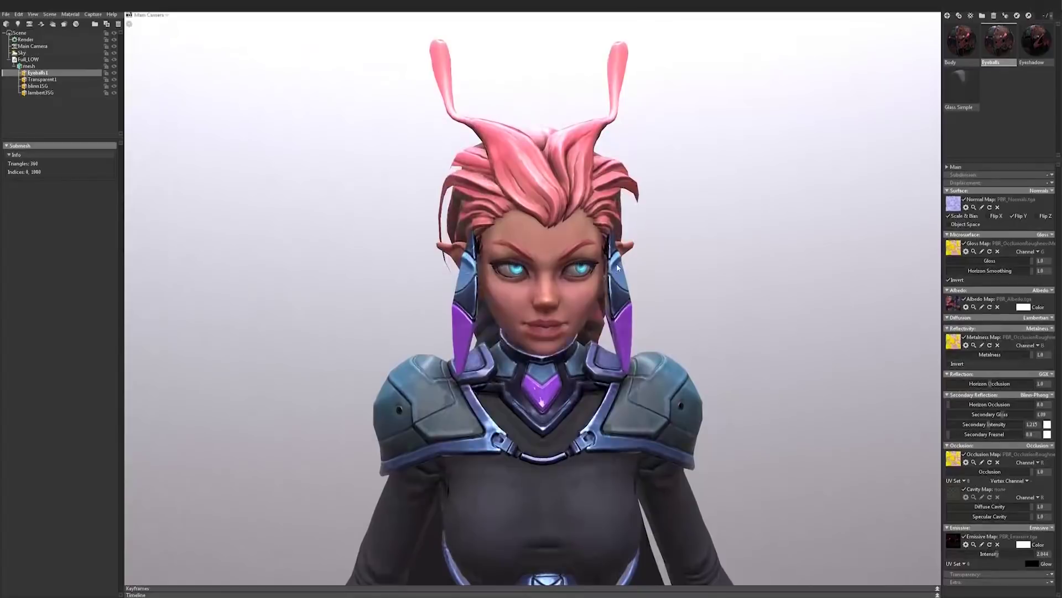
pyautogui.moveTo(564, 248); pyautogui.dragTo(496, 278, button='right')
pyautogui.moveTo(495, 278)
pyautogui.mouseDown()
pyautogui.moveTo(499, 238)
pyautogui.moveTo(498, 279)
pyautogui.mouseUp()
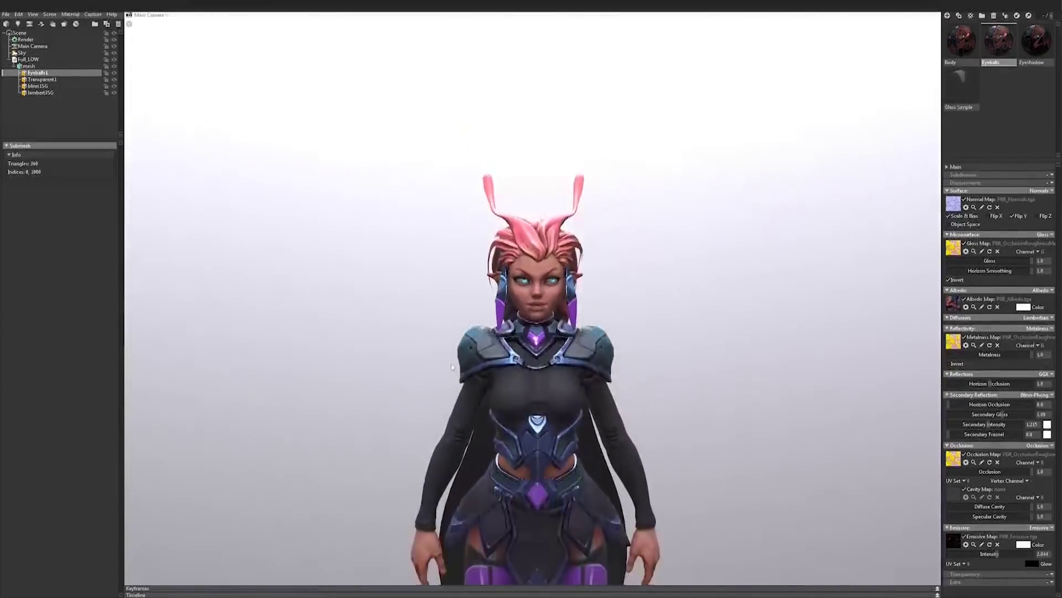
pyautogui.moveTo(452, 367); pyautogui.dragTo(451, 287, button='middle')
pyautogui.scroll(-3, 451, 287)
pyautogui.moveTo(451, 287); pyautogui.dragTo(501, 256)
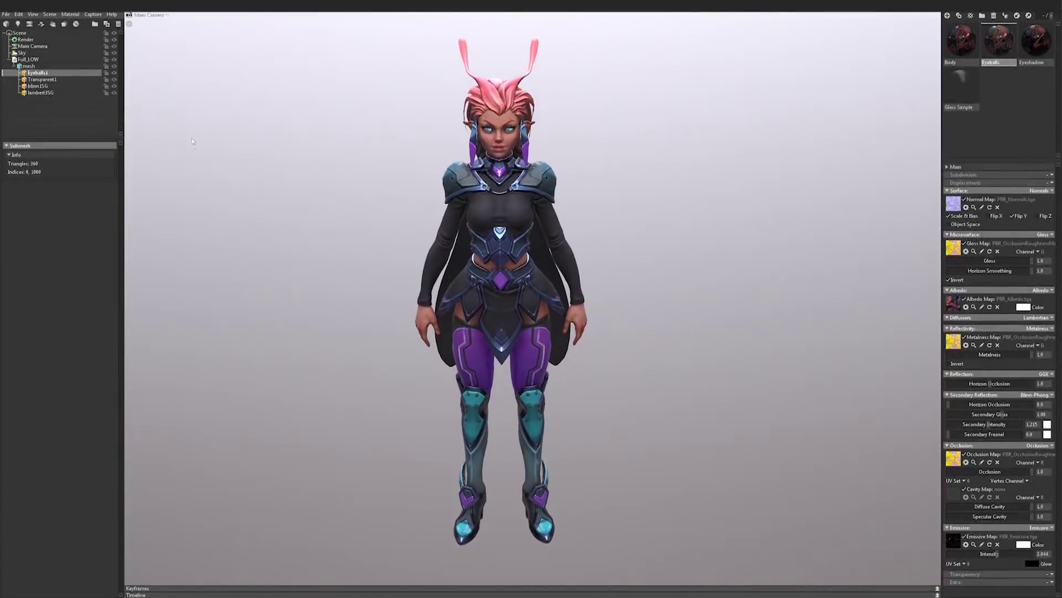
pyautogui.moveTo(528, 147); pyautogui.dragTo(562, 165)
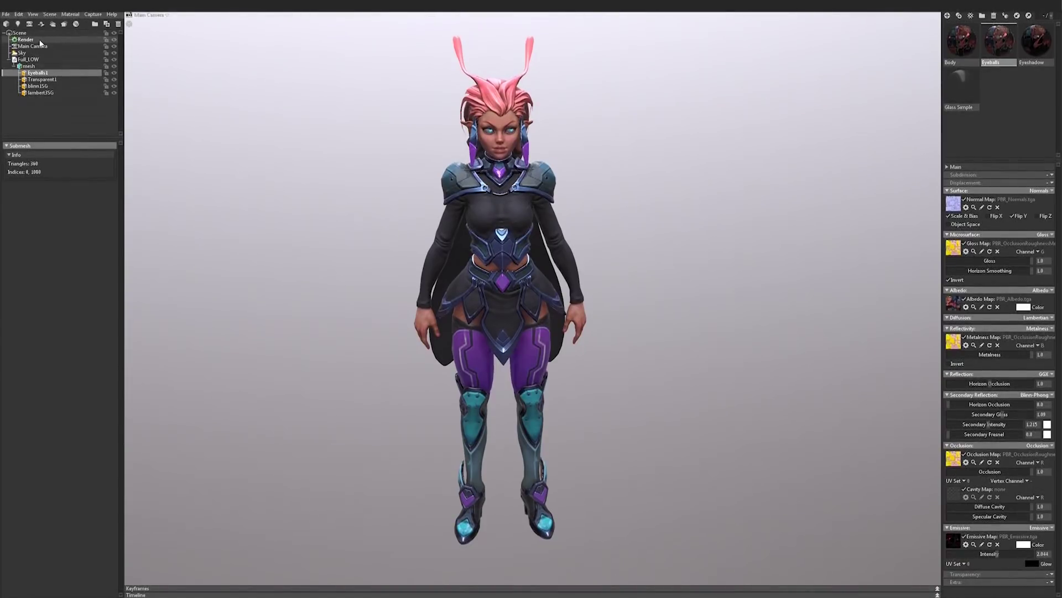
# Bring up the sky light presets and try Bologna Portico, Canada Glacier and Desert Road on the character
pyautogui.click(22, 53)
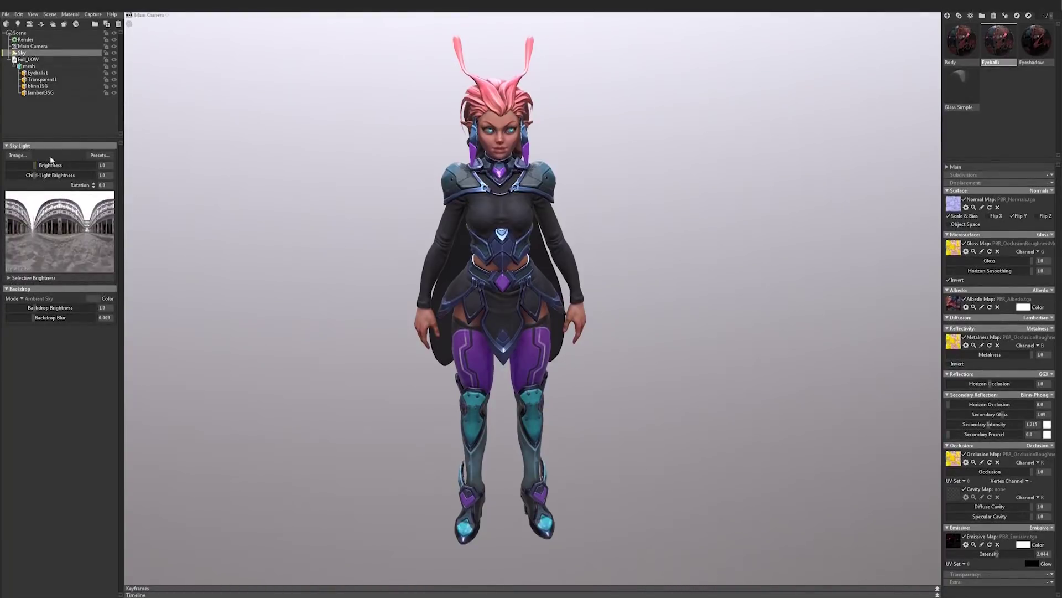
pyautogui.click(100, 155)
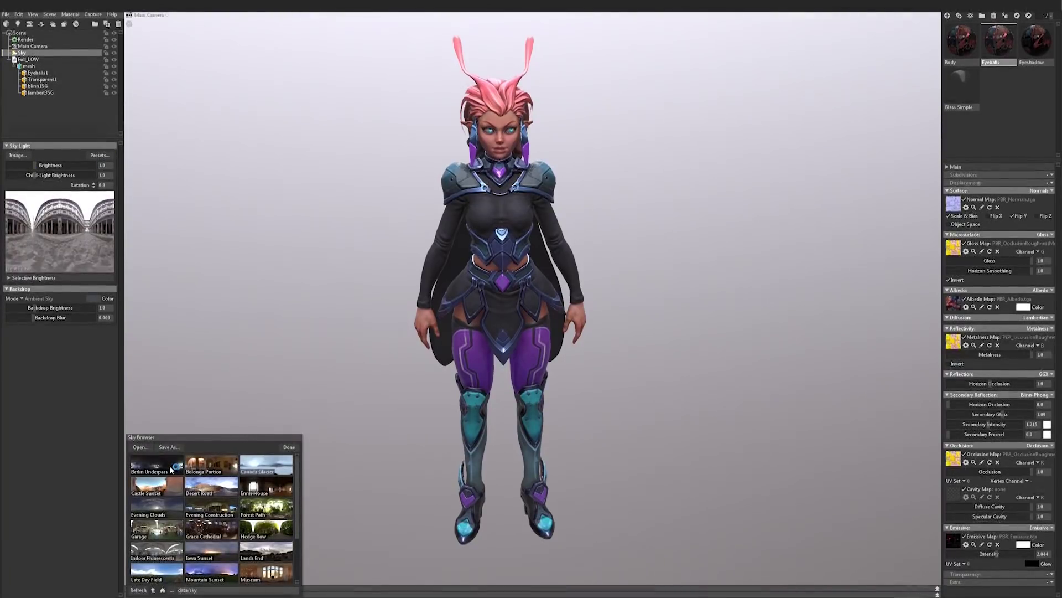
pyautogui.click(216, 474)
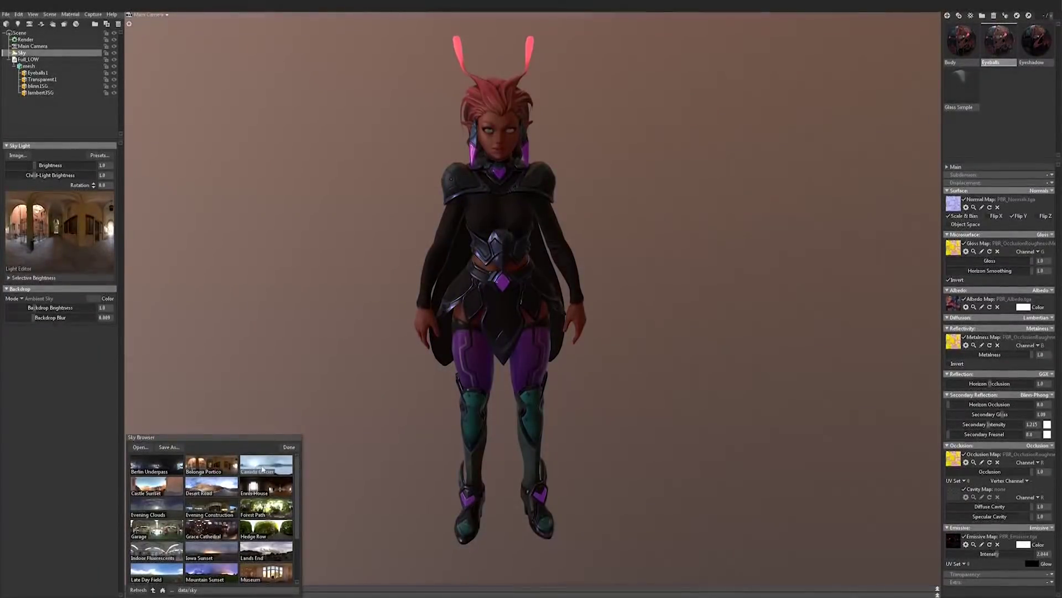
pyautogui.click(263, 469)
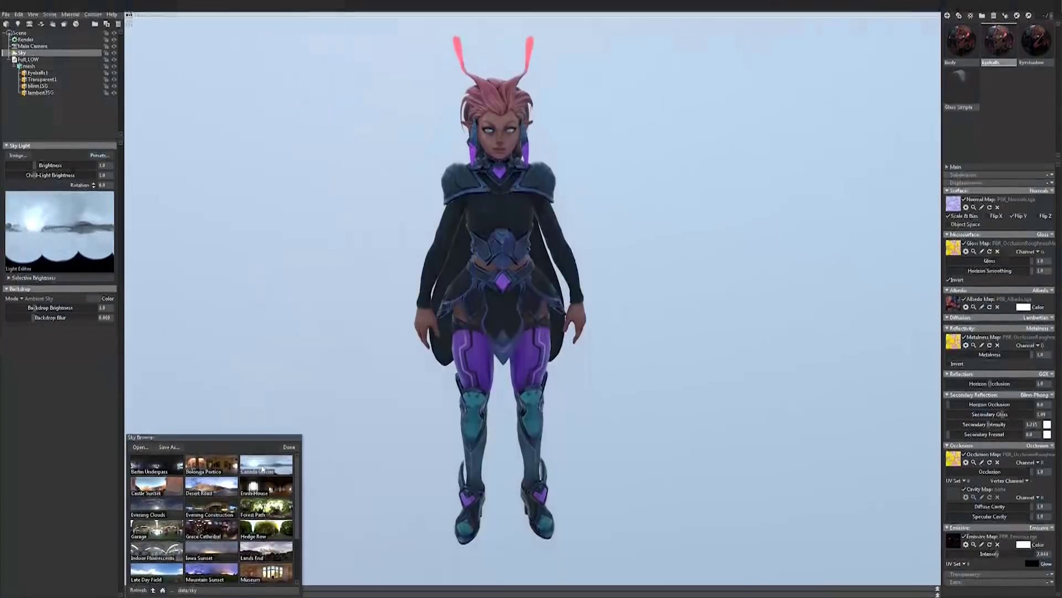
pyautogui.click(212, 489)
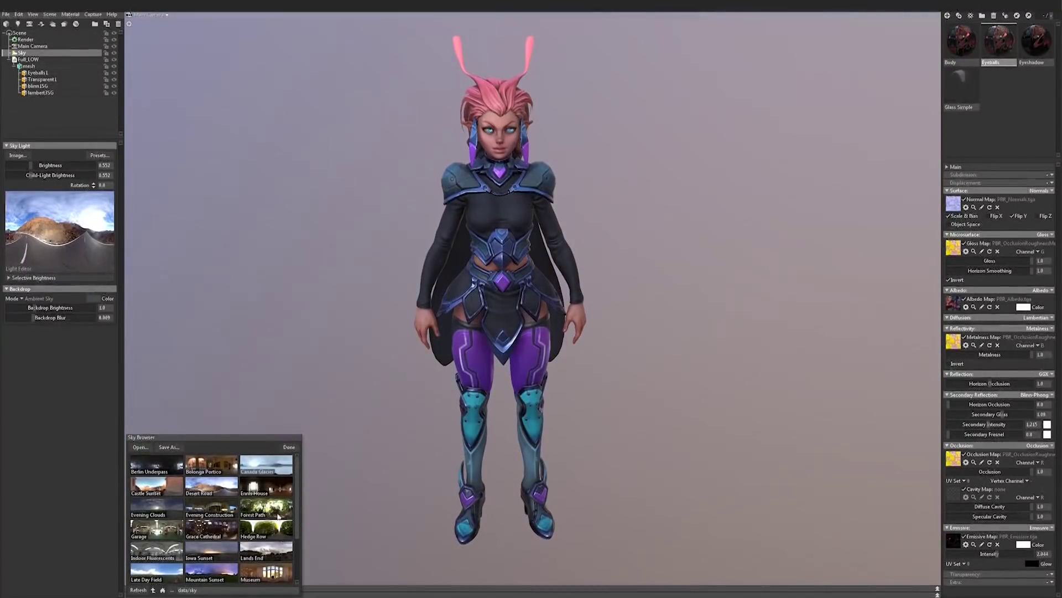
# Try the Ennis House, Forest Path, Evening Construction, Evening Clouds, Garage and Grace Cathedral sky presets
pyautogui.click(275, 487)
pyautogui.click(260, 506)
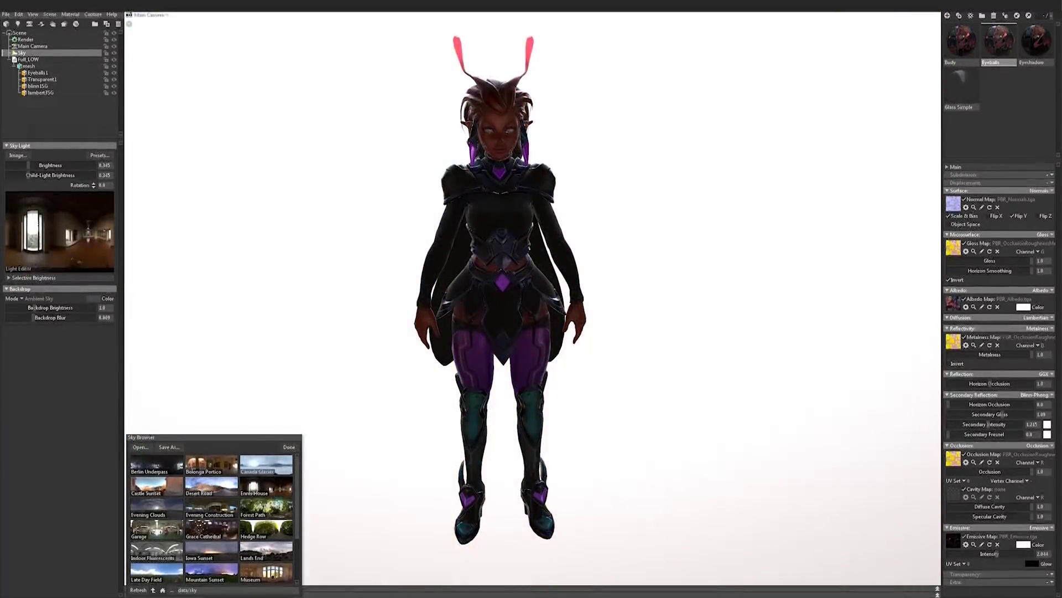
pyautogui.click(224, 508)
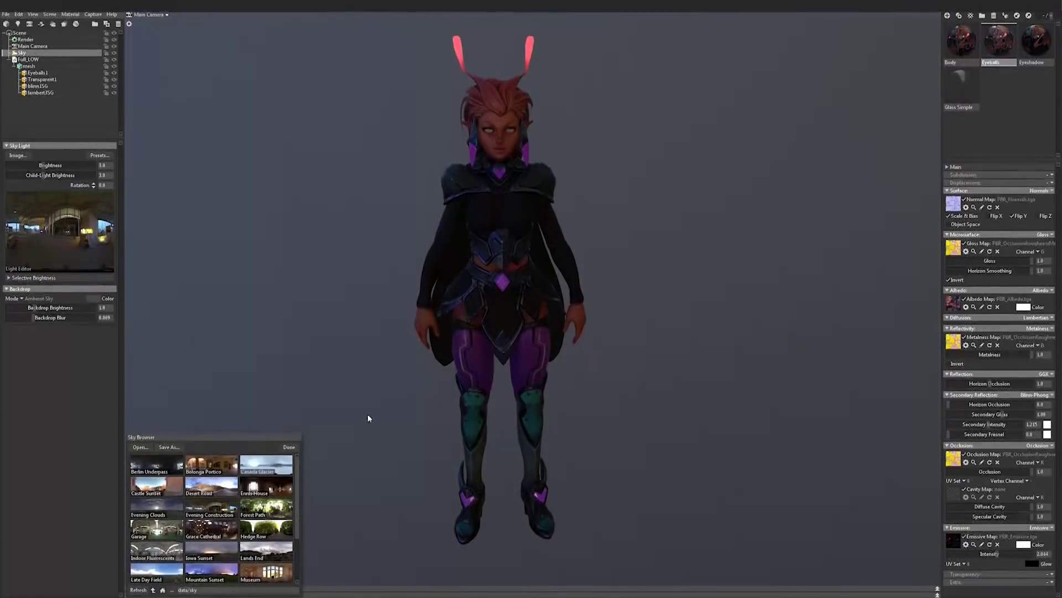
pyautogui.click(154, 512)
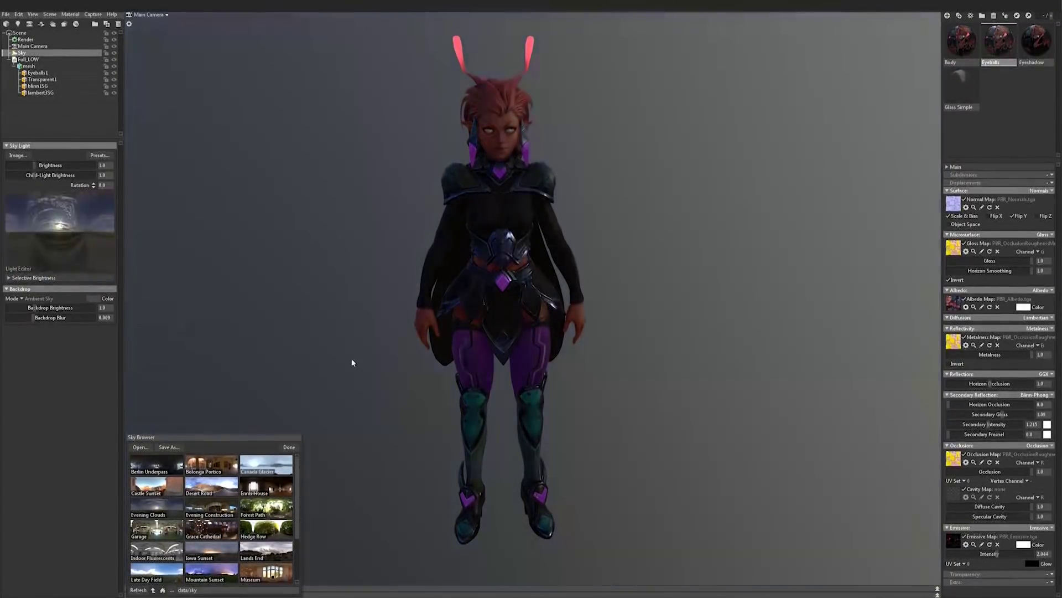
pyautogui.click(167, 533)
pyautogui.click(215, 525)
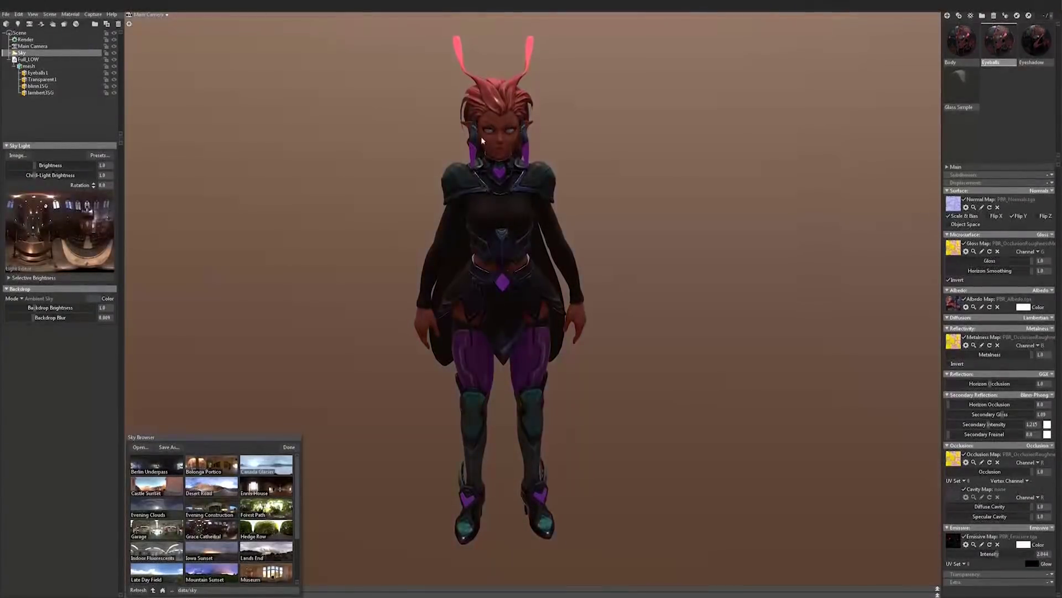
# Compare the Hedge Row, Lands End and Indoor Fluorescents sky presets with Iowa Sunset, leaving Iowa Sunset applied
pyautogui.click(272, 536)
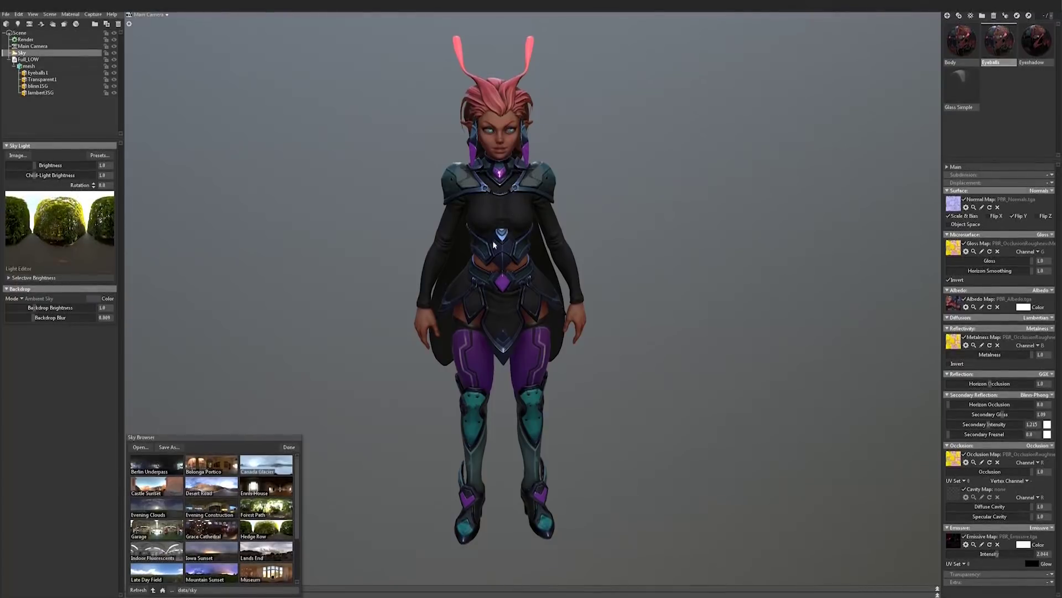
pyautogui.click(254, 554)
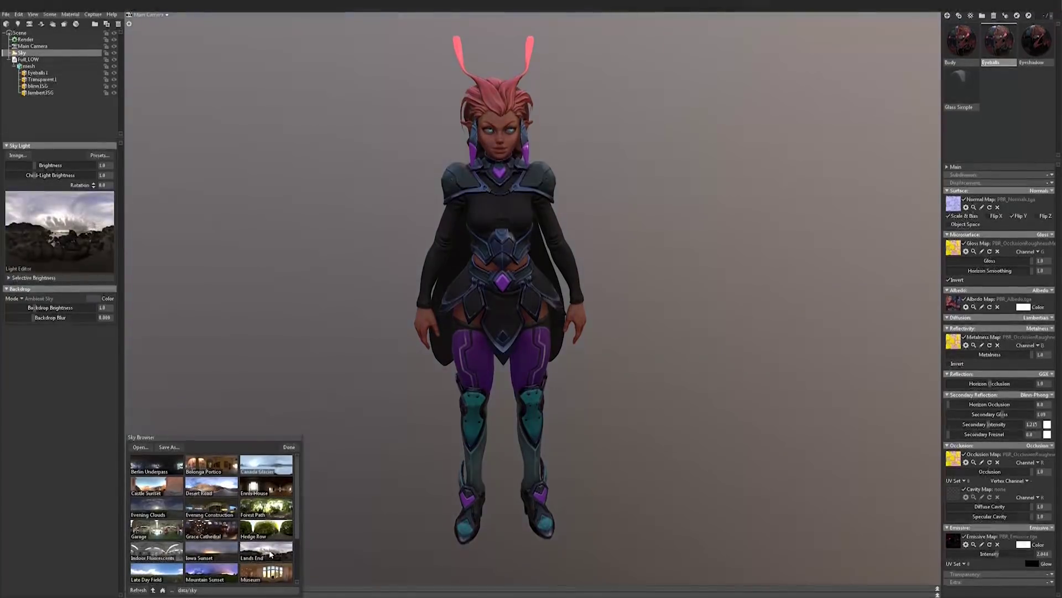
pyautogui.click(220, 550)
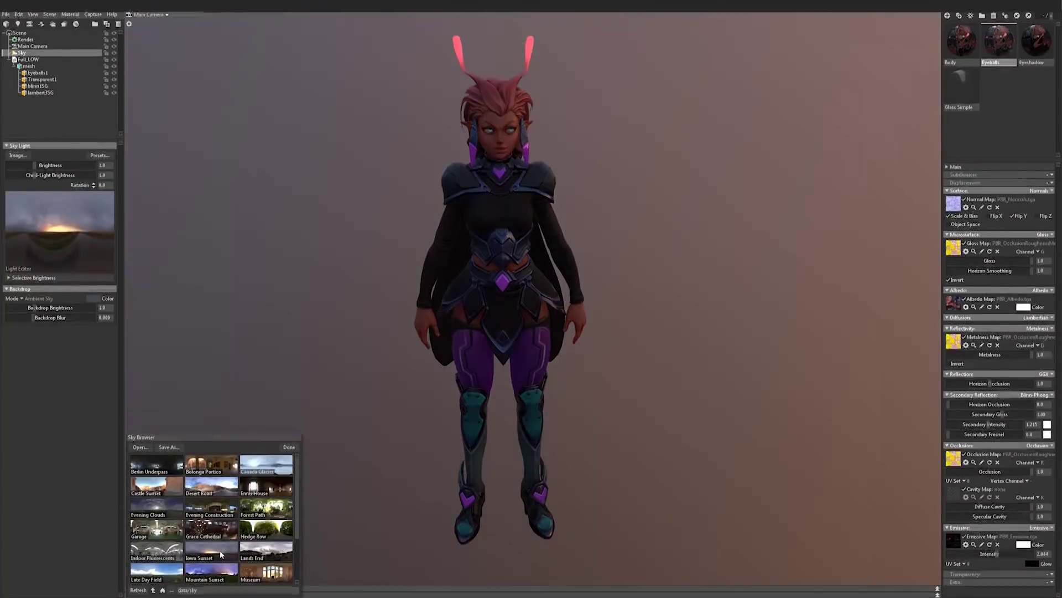
pyautogui.click(160, 549)
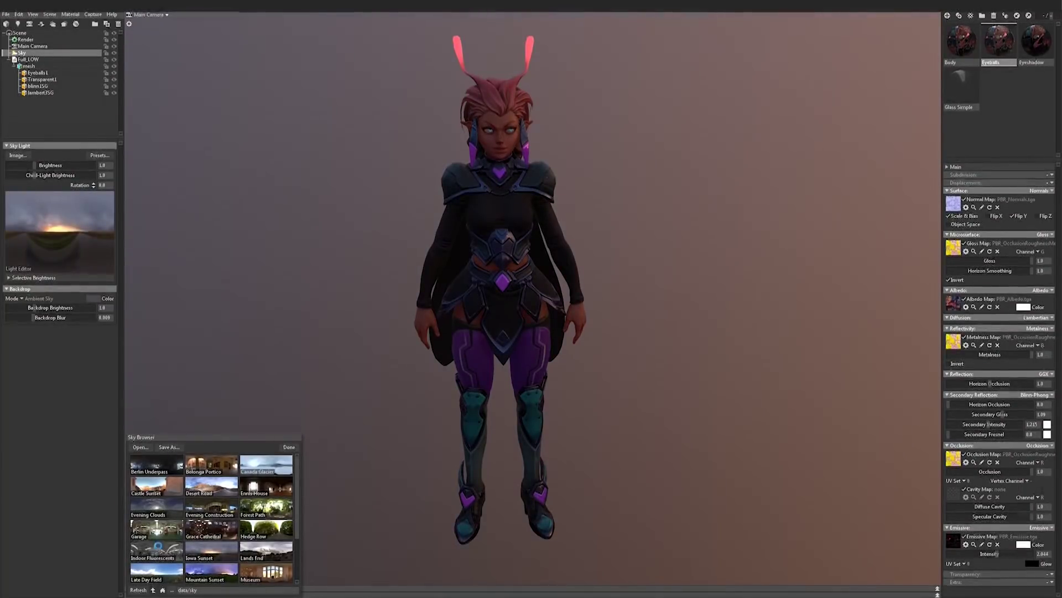
pyautogui.click(216, 532)
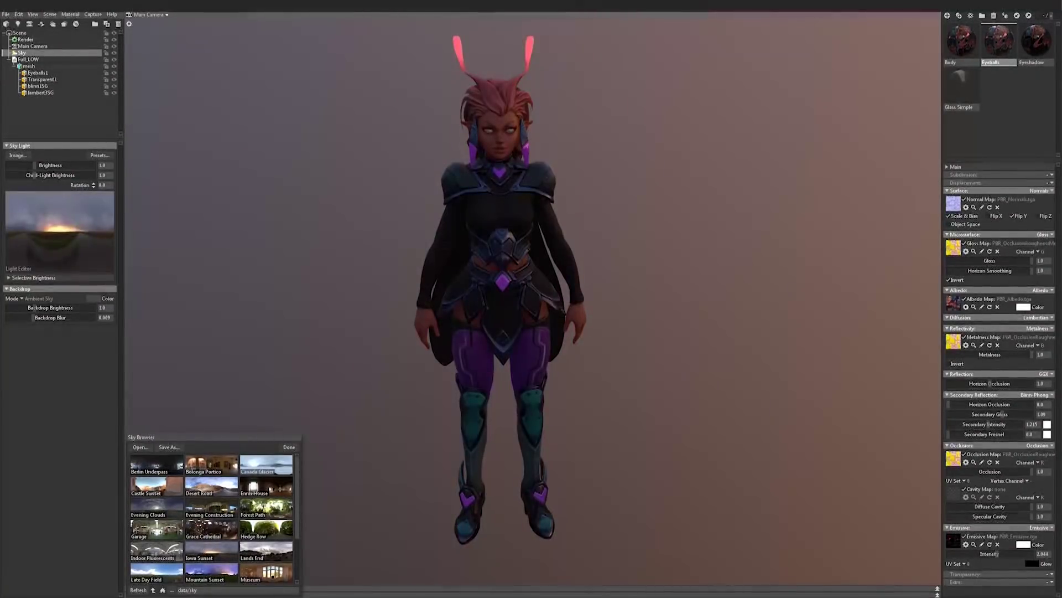
# Lower the Eyeballs material's Emissive Intensity to about 1.0 while checking the character from the side and front
pyautogui.moveTo(513, 303); pyautogui.dragTo(584, 273)
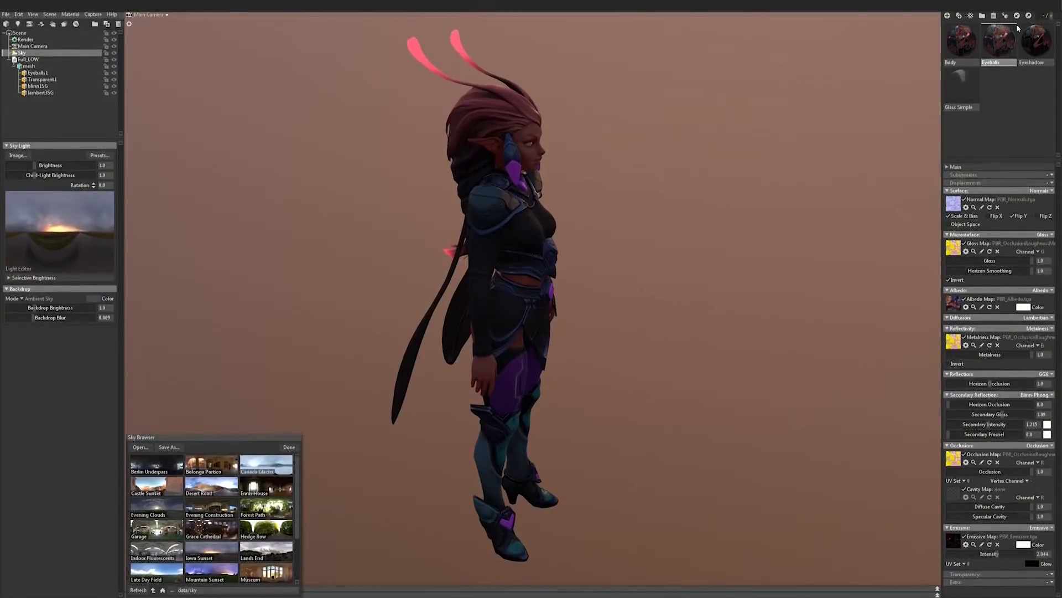
pyautogui.click(972, 37)
pyautogui.moveTo(782, 367); pyautogui.dragTo(675, 327)
pyautogui.click(999, 44)
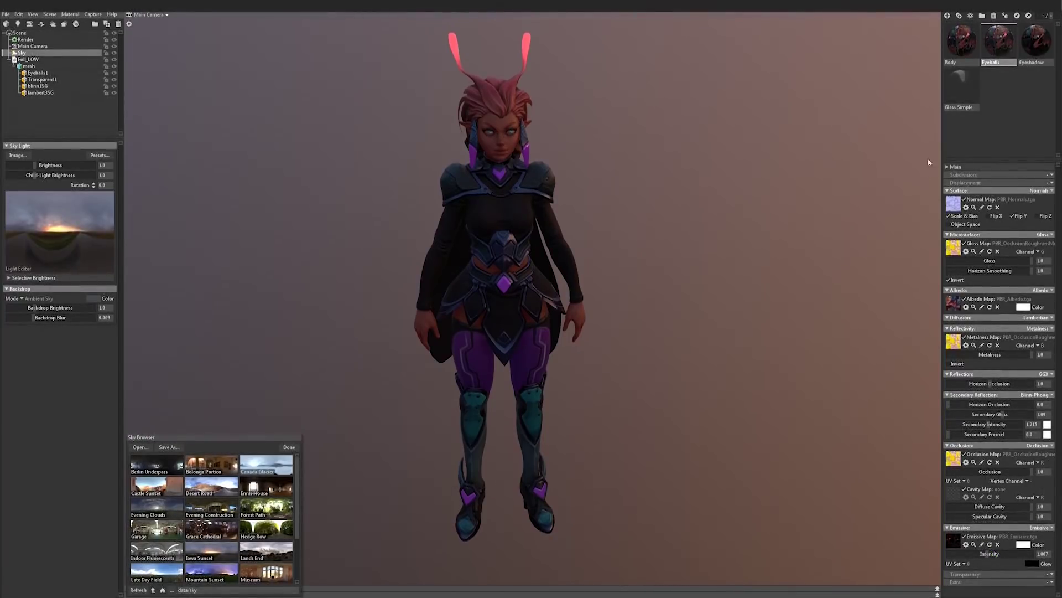
# Test the Body material's Emissive Intensity at lower values down to 0 and settle on about 1.0
pyautogui.click(961, 43)
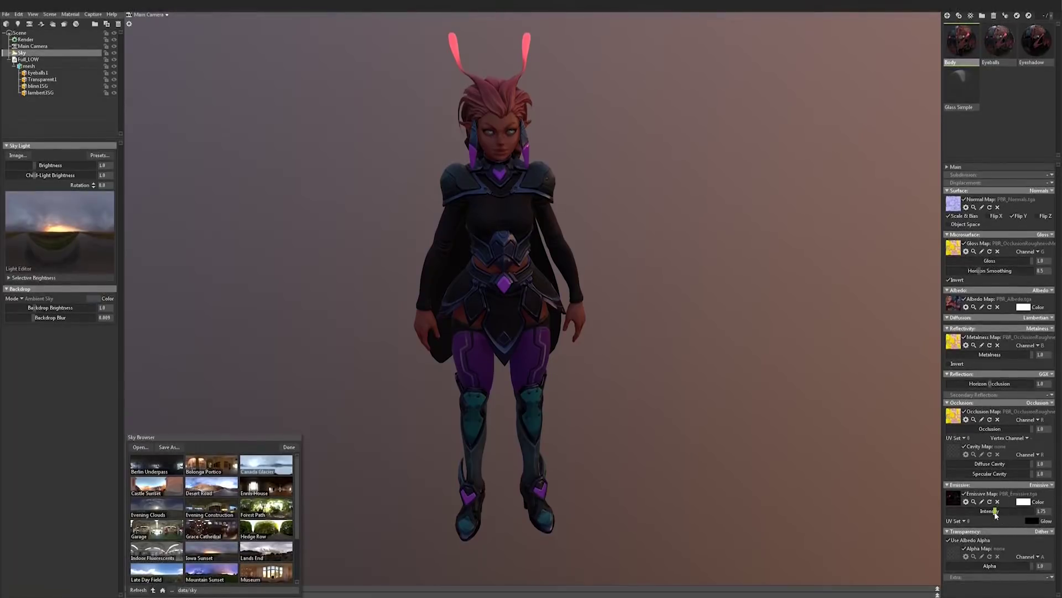
pyautogui.moveTo(990, 511); pyautogui.dragTo(987, 510)
pyautogui.moveTo(710, 296); pyautogui.dragTo(806, 291)
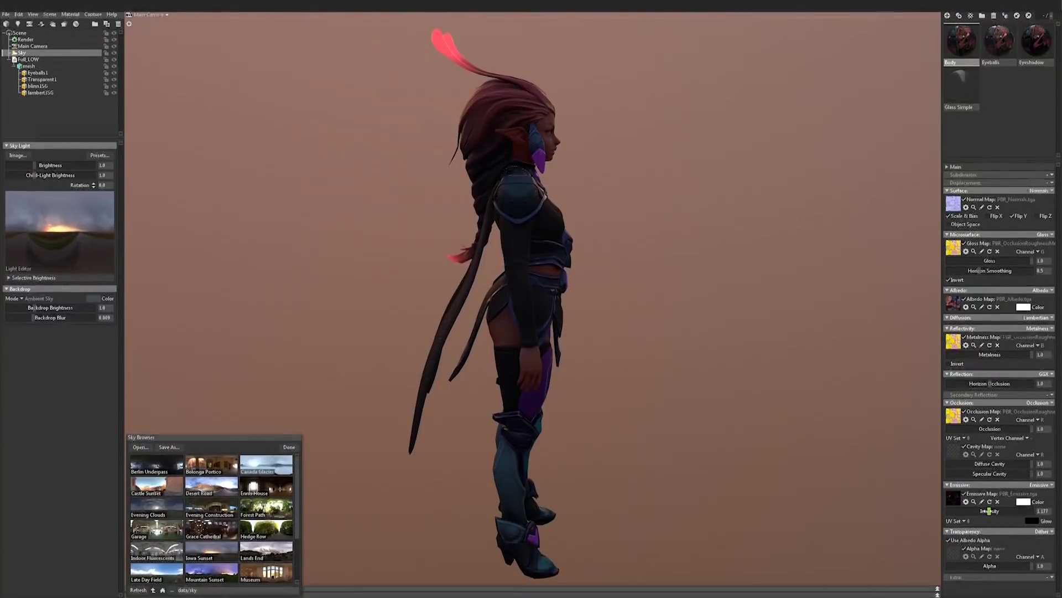
pyautogui.moveTo(989, 510); pyautogui.dragTo(937, 496)
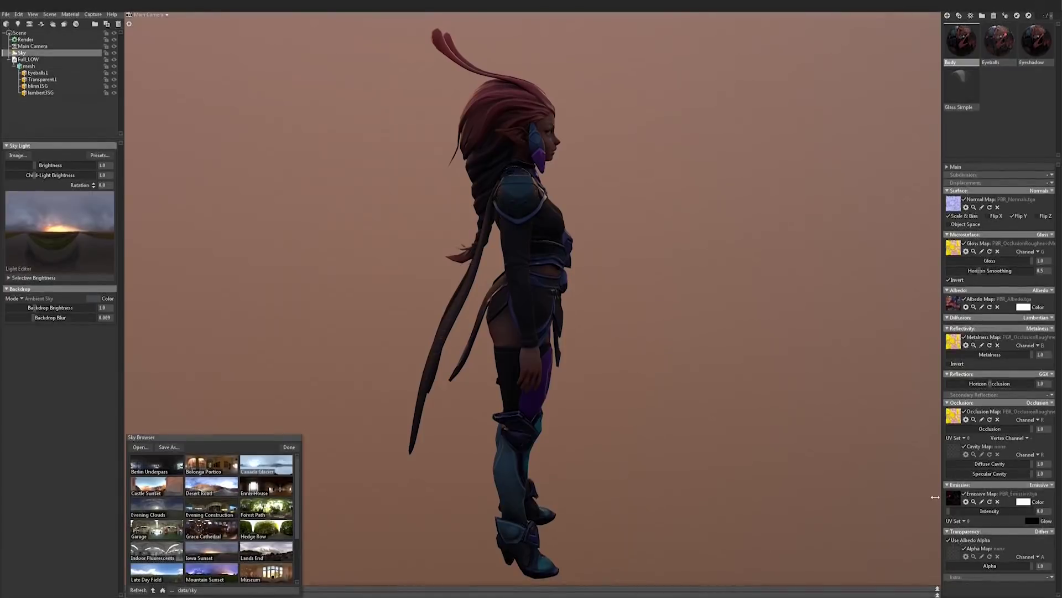
pyautogui.moveTo(946, 498); pyautogui.dragTo(986, 493)
pyautogui.moveTo(753, 326); pyautogui.dragTo(656, 292)
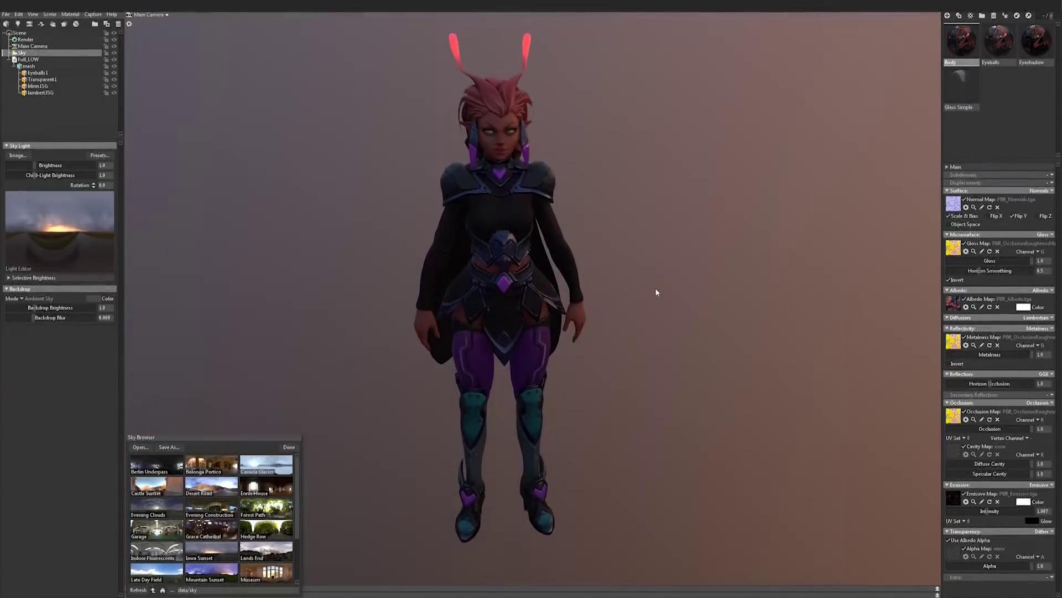
# Try the Lands End, Museum, Mountain Sunset, Narita Plaza and Late Day Field sky presets on the character
pyautogui.moveTo(345, 206); pyautogui.dragTo(532, 151)
pyautogui.moveTo(679, 284); pyautogui.dragTo(551, 321)
pyautogui.scroll(-2, 295, 477)
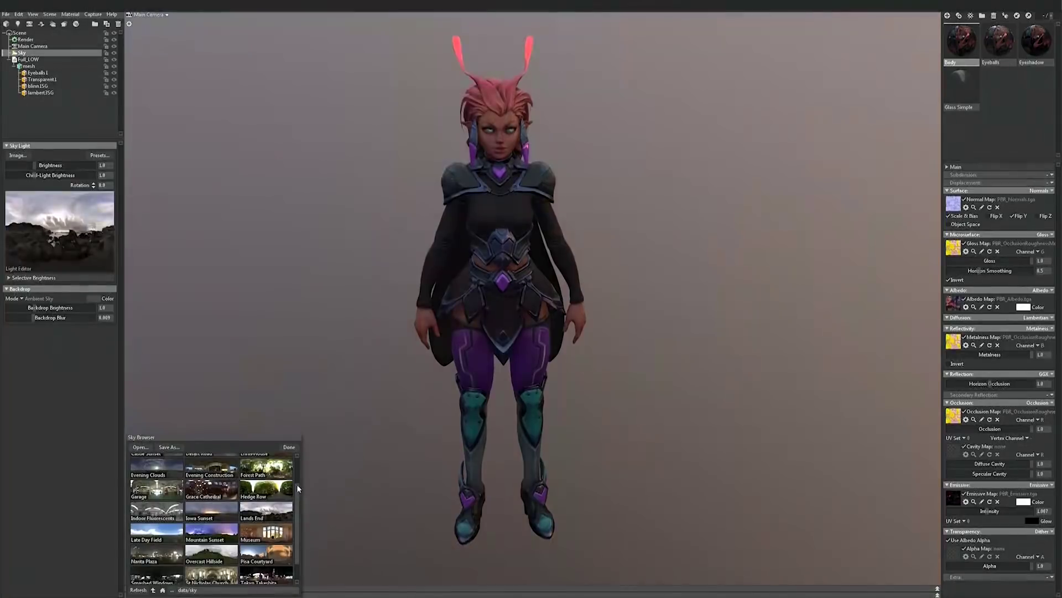
pyautogui.click(277, 555)
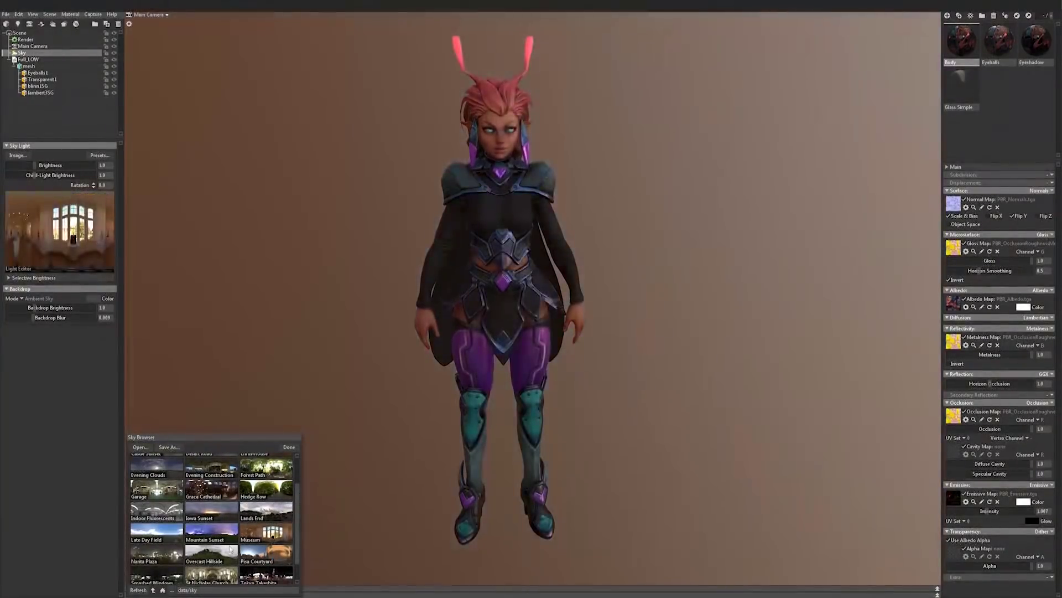
pyautogui.click(224, 535)
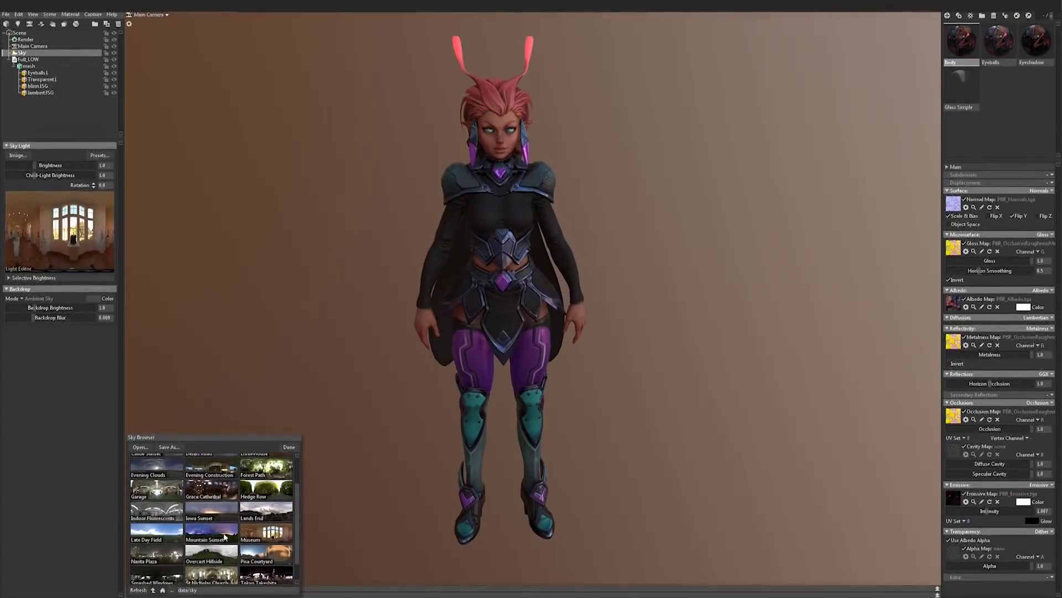
pyautogui.click(162, 527)
pyautogui.click(156, 553)
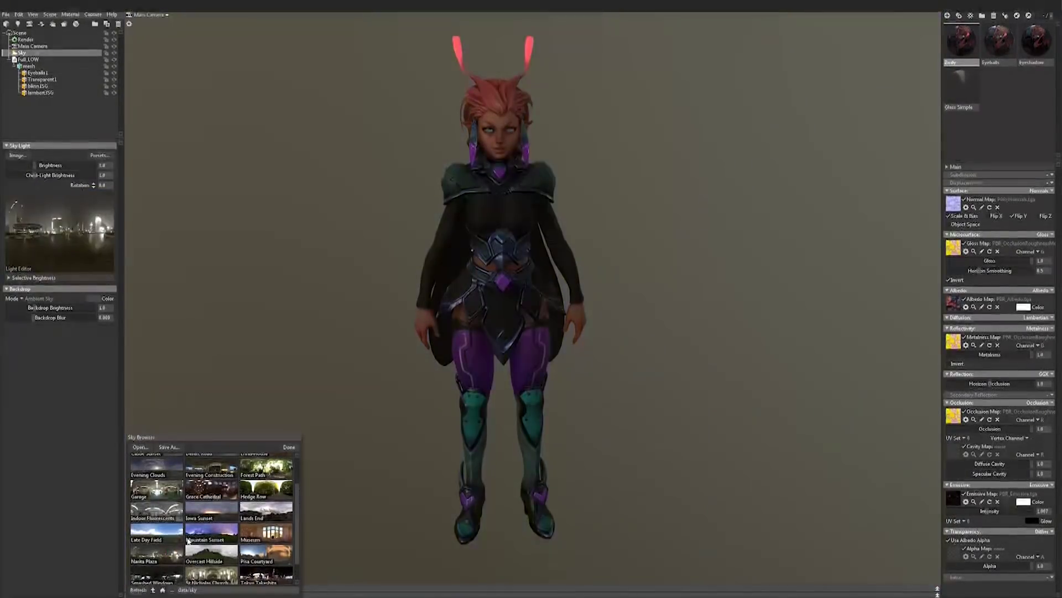
pyautogui.click(157, 528)
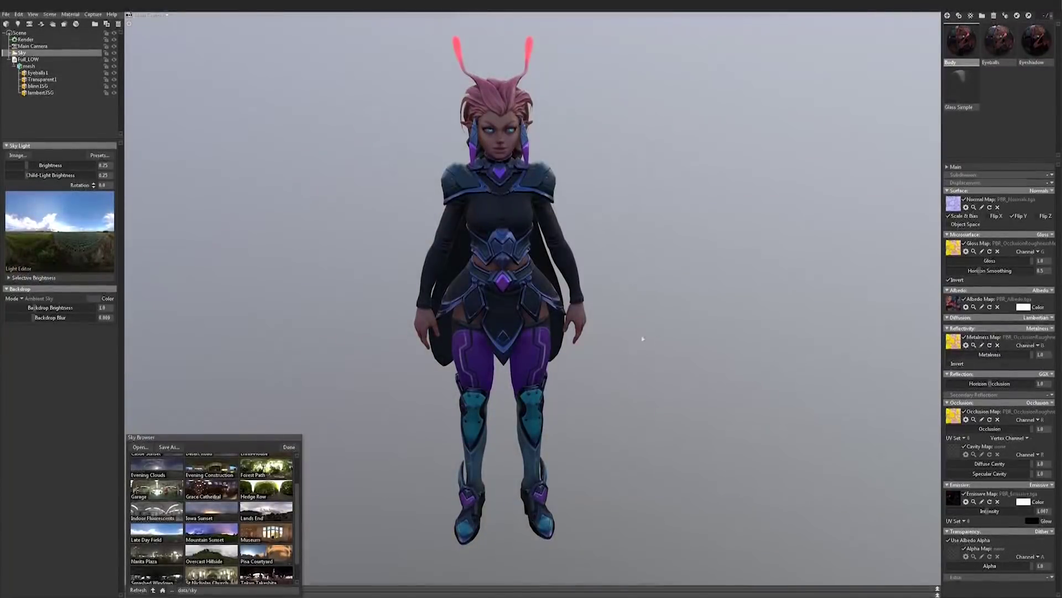
# Try the Tokyo Takeshita, Smashed Windows, Uffizi Gallery, Pisa Courtyard and Museum sky presets on the character
pyautogui.scroll(-2, 212, 526)
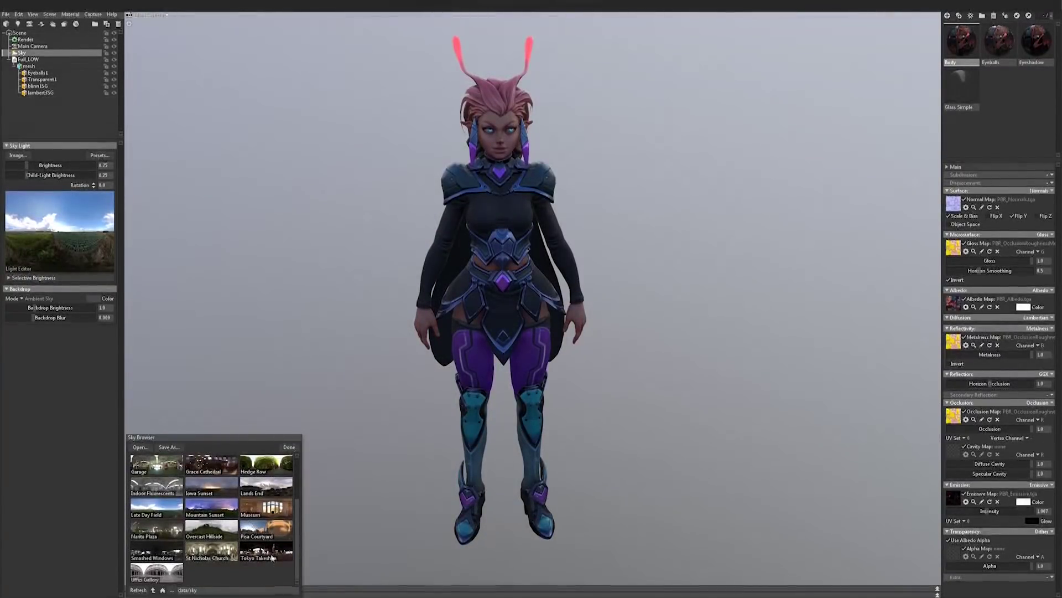
pyautogui.click(229, 551)
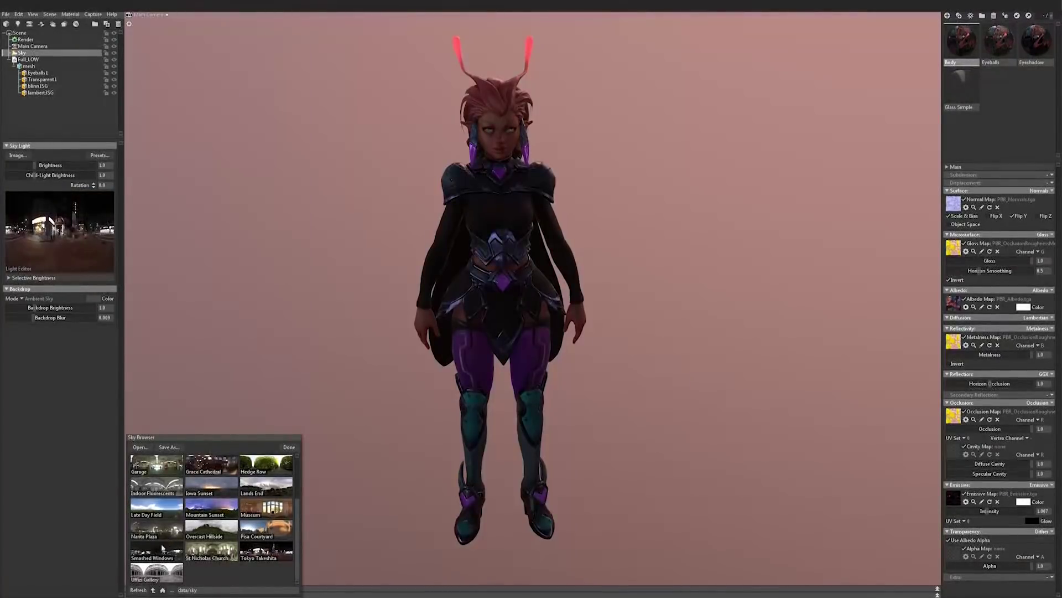
pyautogui.click(163, 548)
pyautogui.click(157, 572)
pyautogui.click(256, 533)
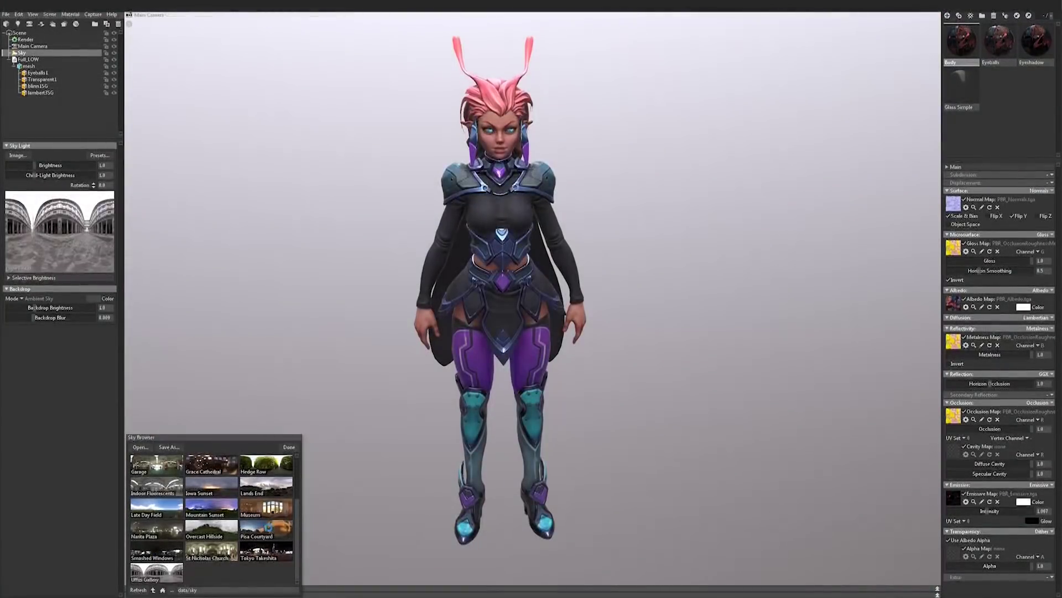
pyautogui.click(278, 508)
pyautogui.moveTo(772, 383)
pyautogui.mouseDown()
pyautogui.moveTo(658, 381)
pyautogui.moveTo(775, 376)
pyautogui.mouseUp()
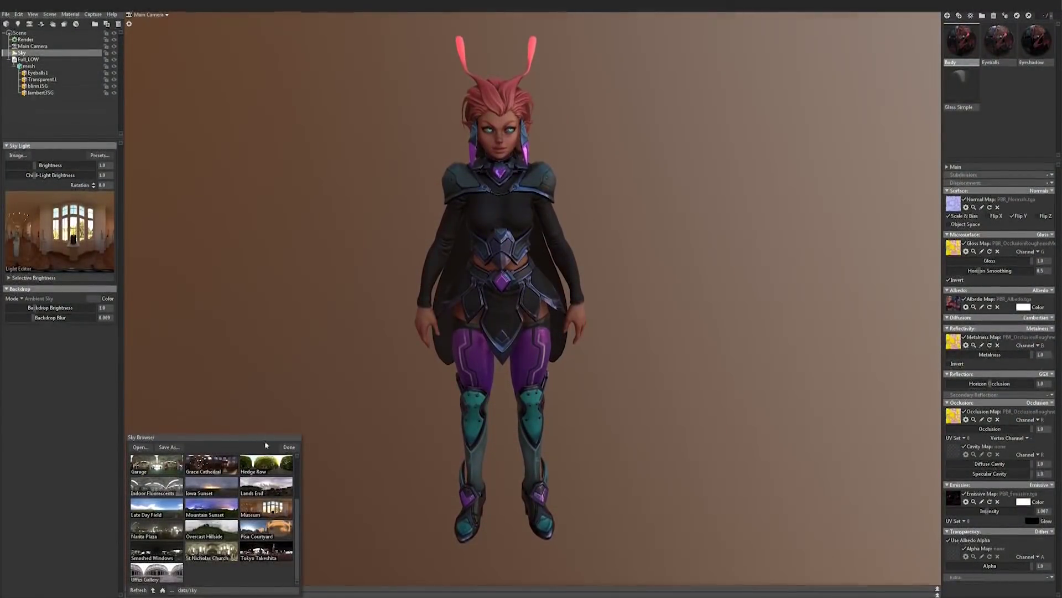
# Compare the Mountain Sunset and Late Day Field sky presets with Museum, leaving Museum applied
pyautogui.click(202, 511)
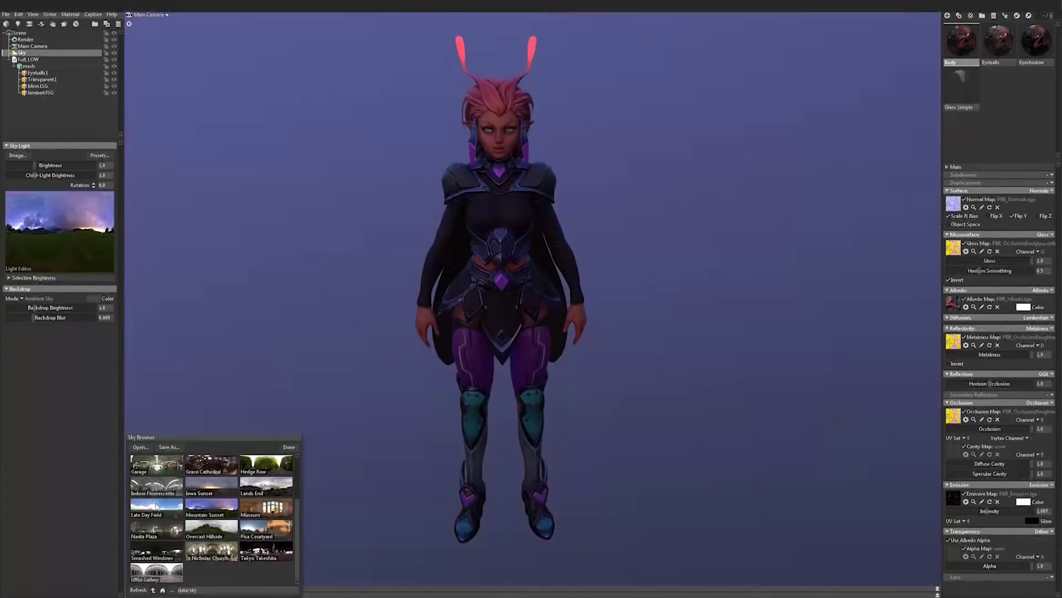
pyautogui.click(156, 506)
pyautogui.click(266, 508)
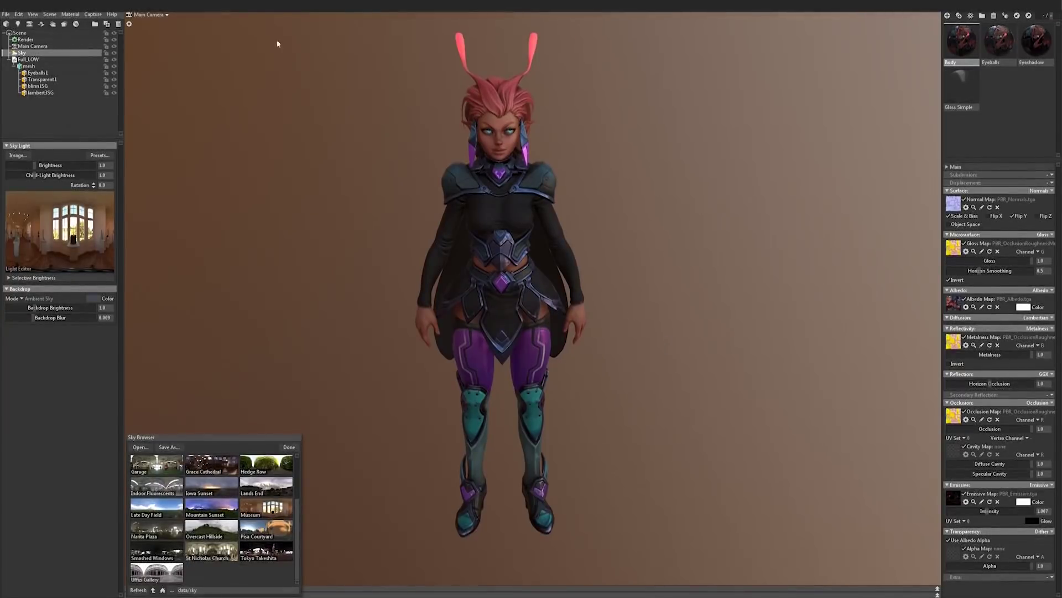
pyautogui.moveTo(275, 265)
pyautogui.mouseDown()
pyautogui.moveTo(396, 256)
pyautogui.moveTo(267, 262)
pyautogui.mouseUp()
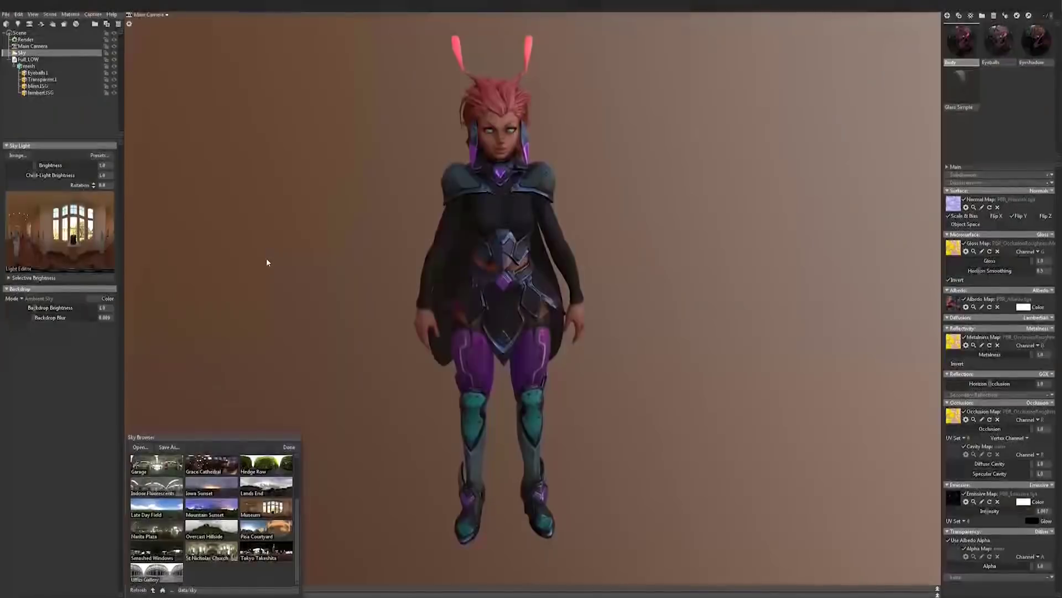
# Try the Blurred Sky backdrop mode behind the character and return the backdrop to Ambient Sky
pyautogui.click(23, 299)
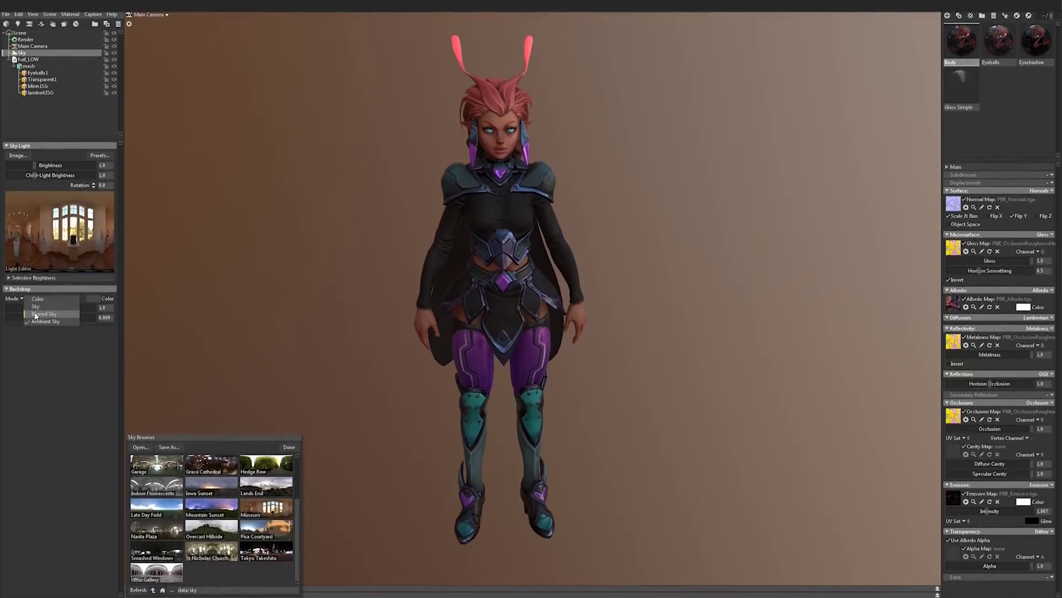
pyautogui.click(35, 314)
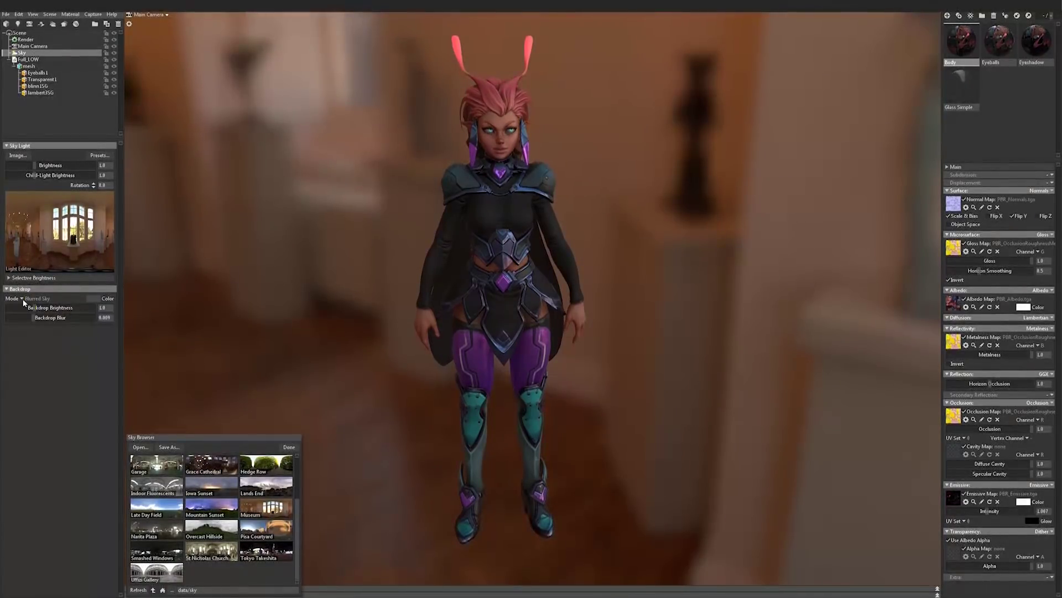
pyautogui.moveTo(401, 266)
pyautogui.mouseDown()
pyautogui.moveTo(521, 264)
pyautogui.moveTo(386, 259)
pyautogui.mouseUp()
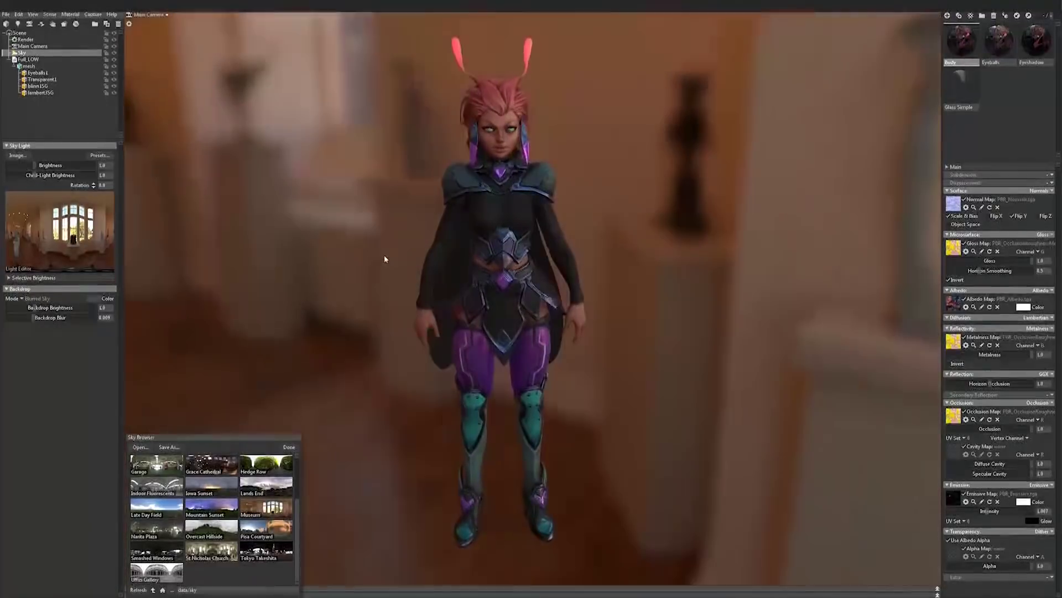
pyautogui.click(21, 297)
pyautogui.click(41, 324)
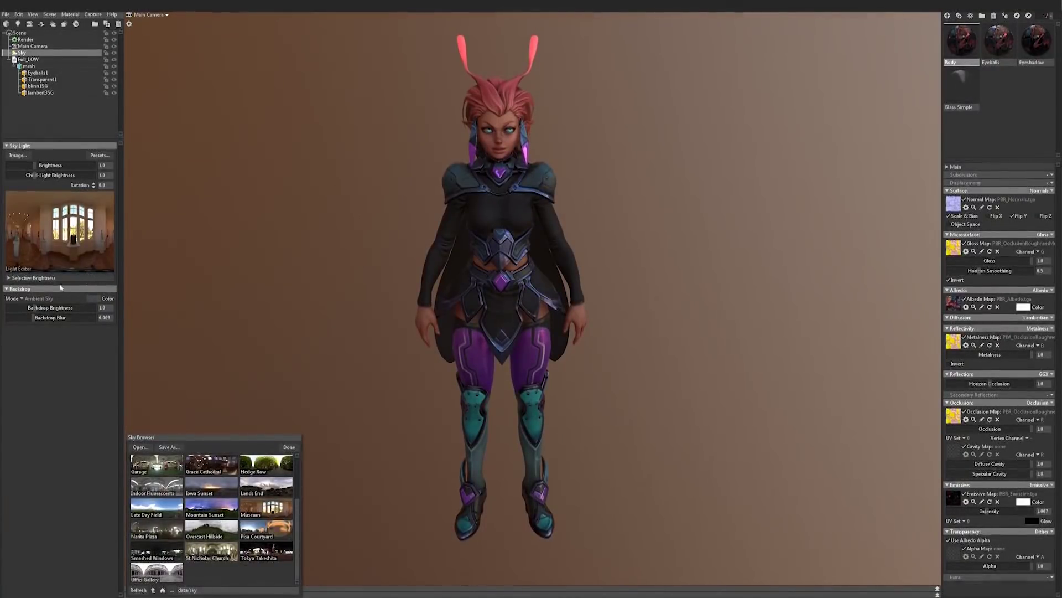
# Darken the background by lowering the sky's Backdrop Brightness to slightly below 0.24
pyautogui.moveTo(38, 308); pyautogui.dragTo(359, 270)
pyautogui.moveTo(555, 155); pyautogui.dragTo(618, 159)
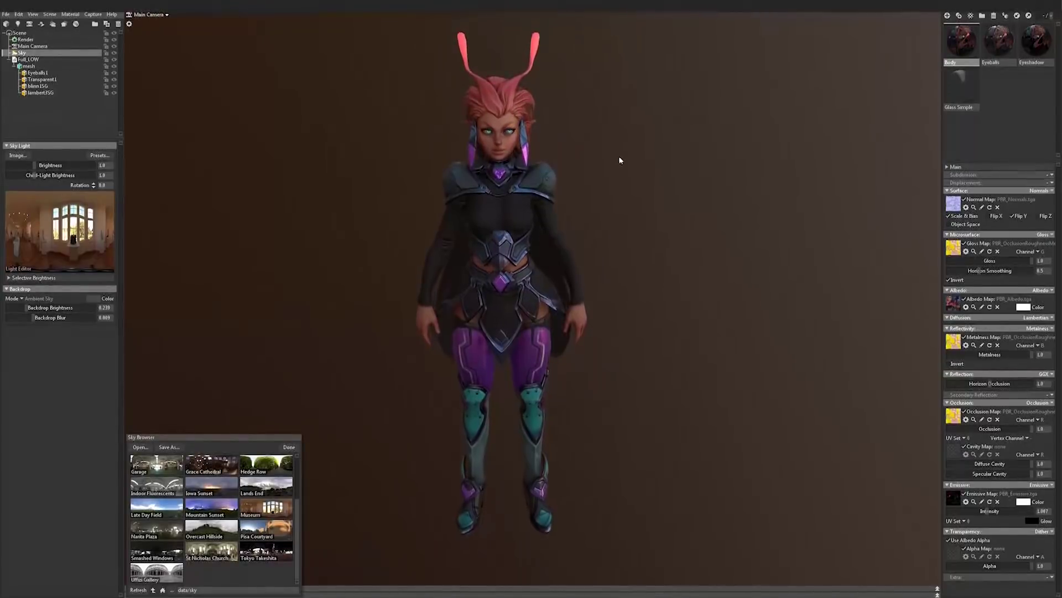
pyautogui.moveTo(25, 308)
pyautogui.mouseDown()
pyautogui.moveTo(8, 308)
pyautogui.moveTo(22, 307)
pyautogui.mouseUp()
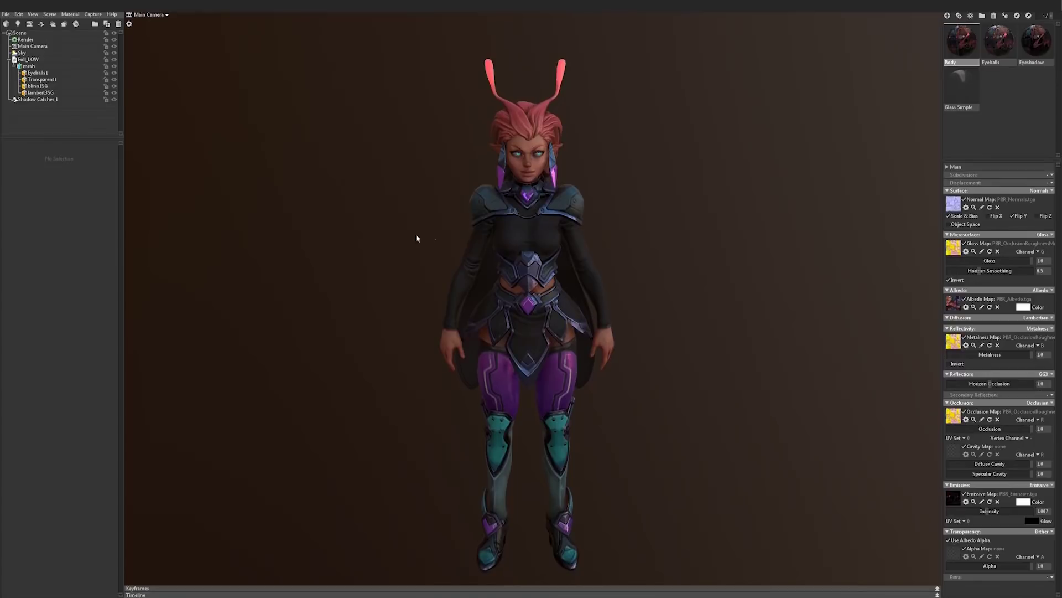
# Add a new light to the scene and check its placement in front of the character from the side
pyautogui.moveTo(434, 244); pyautogui.dragTo(494, 233)
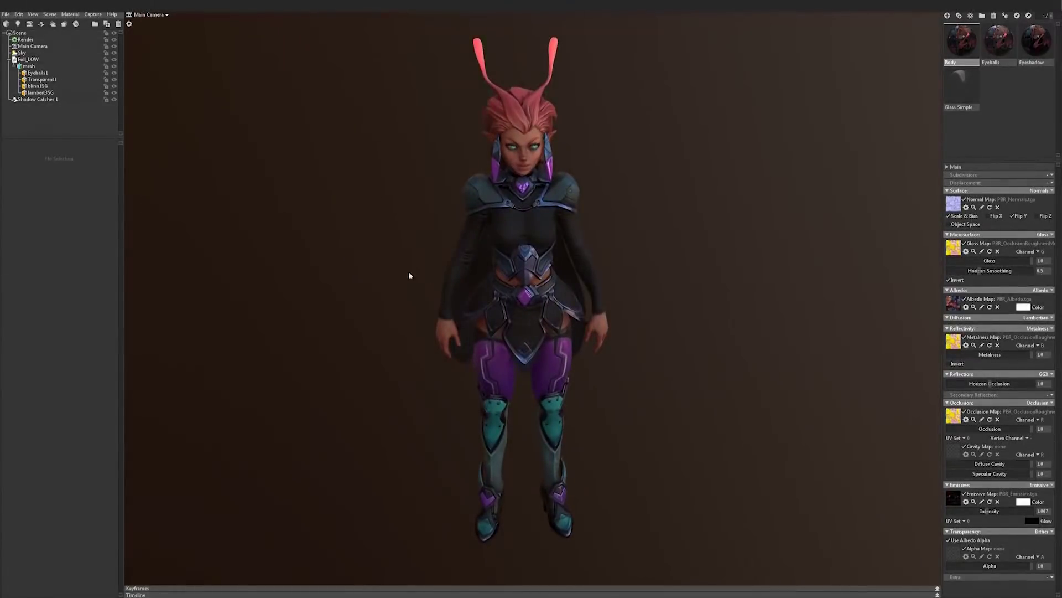
pyautogui.moveTo(403, 280); pyautogui.dragTo(340, 262, button='middle')
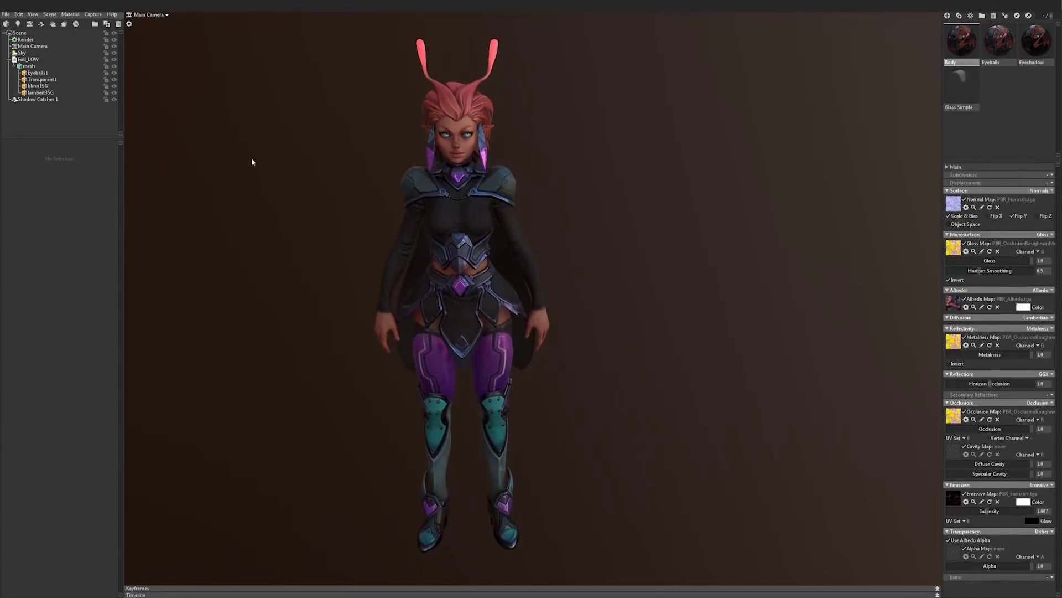
pyautogui.click(18, 24)
pyautogui.moveTo(310, 162); pyautogui.dragTo(280, 167)
pyautogui.moveTo(280, 167); pyautogui.dragTo(230, 172, button='right')
pyautogui.moveTo(412, 188); pyautogui.dragTo(198, 166, button='right')
pyautogui.moveTo(199, 169); pyautogui.dragTo(381, 199)
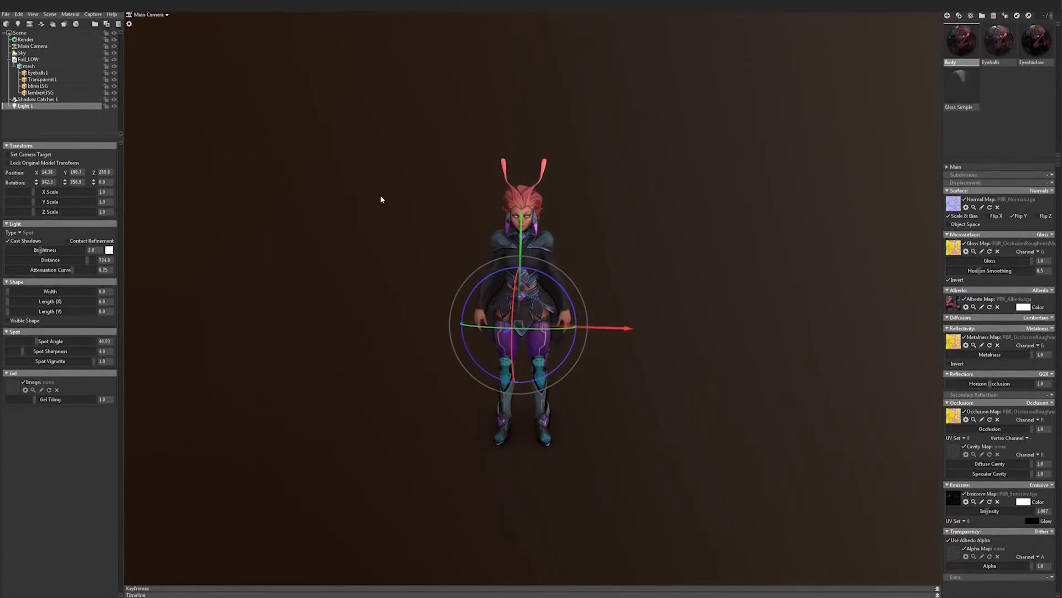
pyautogui.moveTo(384, 197); pyautogui.dragTo(439, 204)
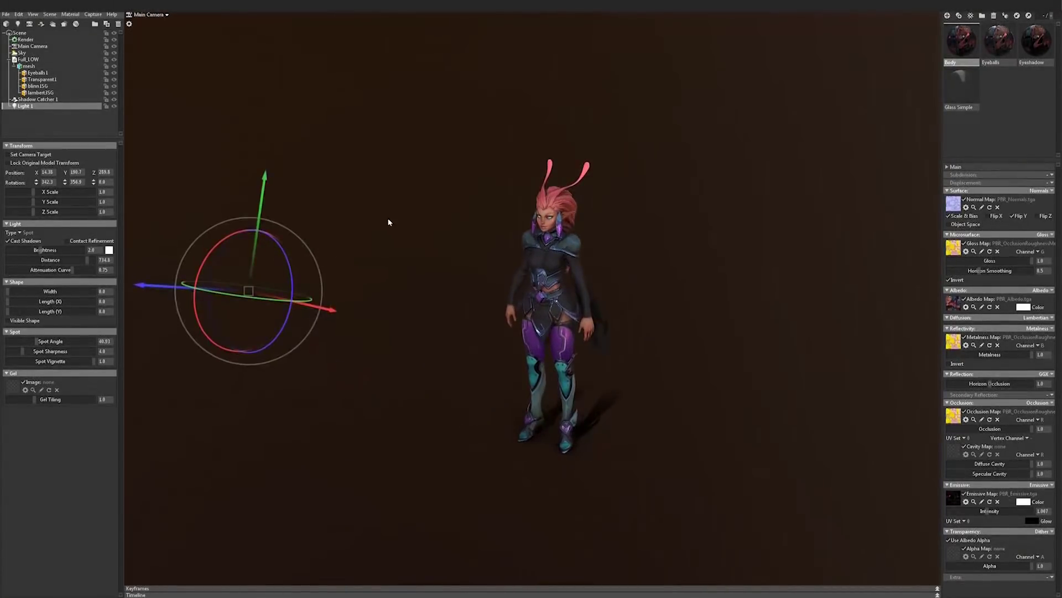
# Turn on the viewport guides and inspect the spot light's cone around the character
pyautogui.click(69, 14)
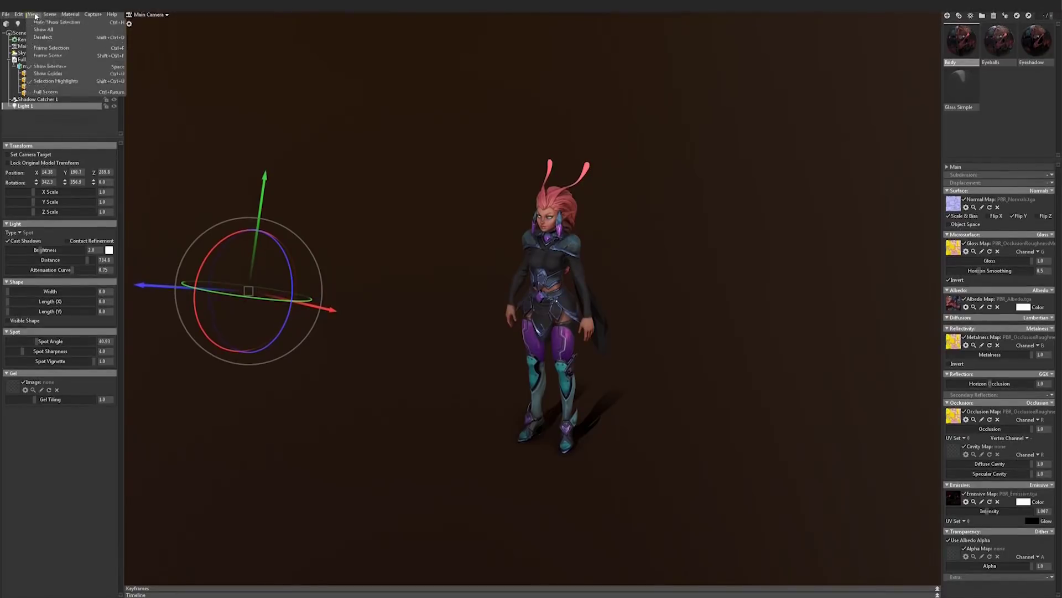
pyautogui.click(44, 74)
pyautogui.moveTo(299, 208); pyautogui.dragTo(343, 221)
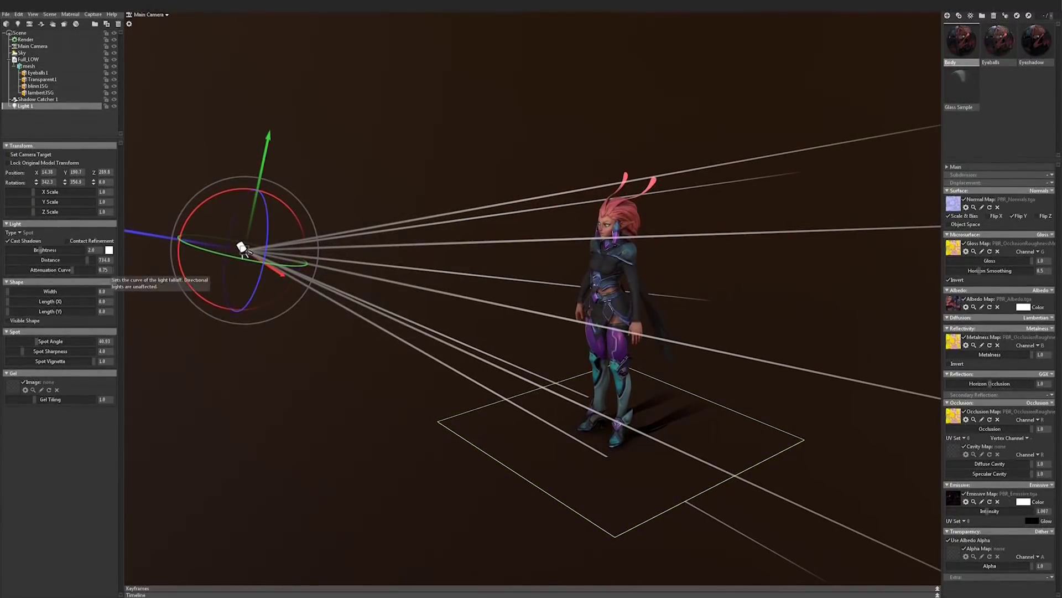
pyautogui.moveTo(358, 292); pyautogui.dragTo(586, 255)
pyautogui.moveTo(655, 278); pyautogui.dragTo(630, 260)
pyautogui.scroll(3, 498, 249)
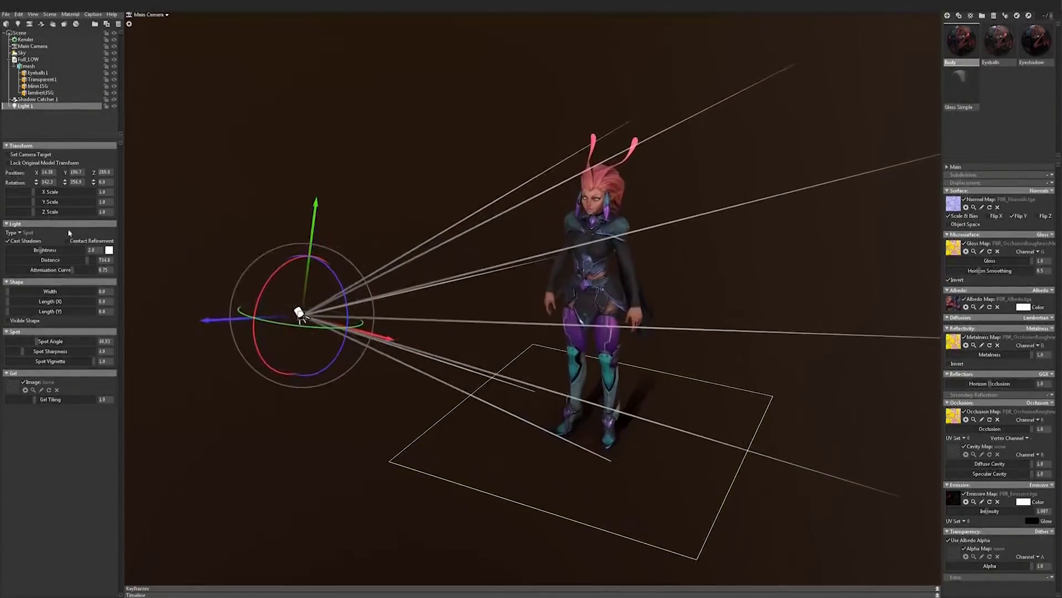
# Change the light's type from Spot to Omni and check the lighting from the character's other side
pyautogui.click(21, 232)
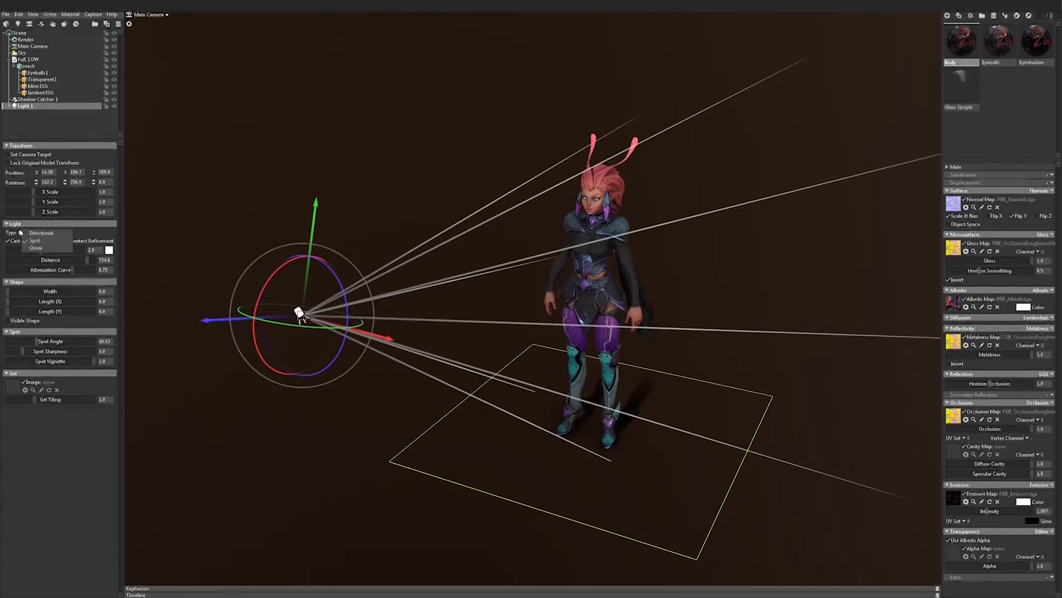
pyautogui.click(37, 248)
pyautogui.moveTo(228, 278); pyautogui.dragTo(661, 205)
pyautogui.moveTo(711, 237); pyautogui.dragTo(706, 244)
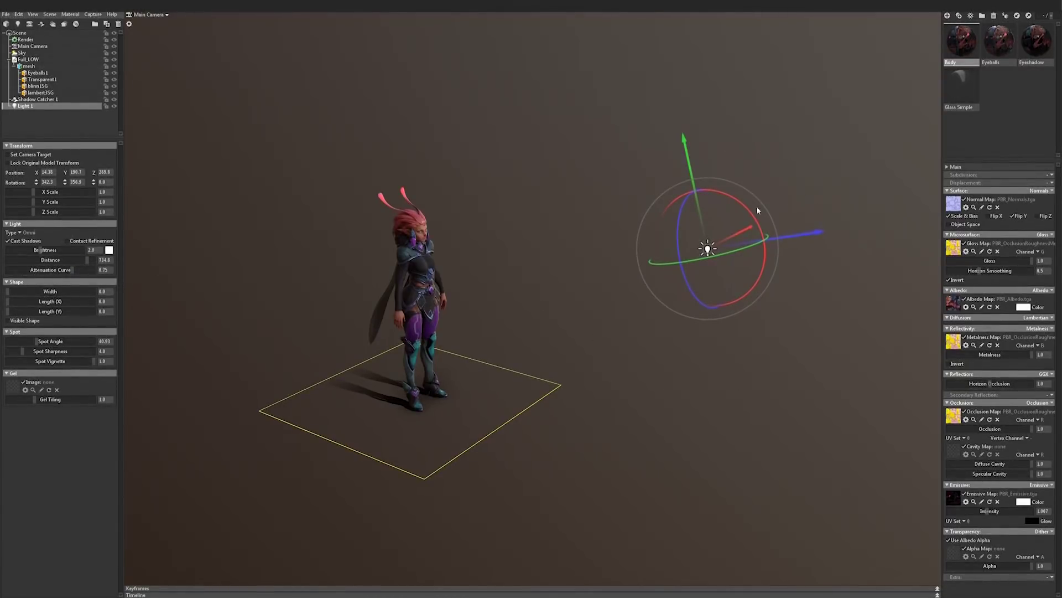
# Move the omni light closer to the character's front, at about X -47, Y 222, Z 141
pyautogui.moveTo(658, 177); pyautogui.dragTo(575, 221)
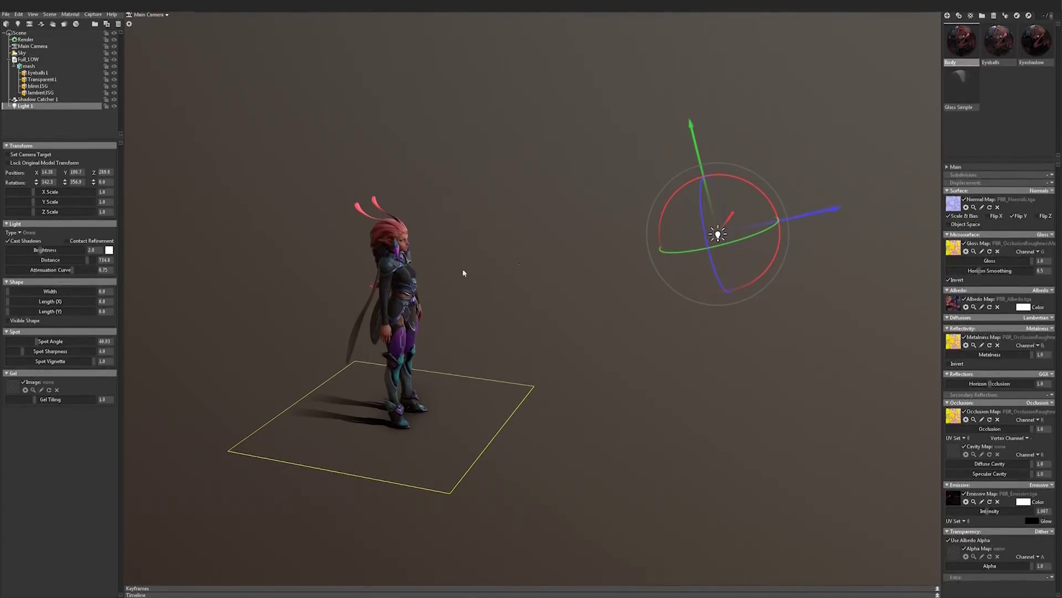
pyautogui.keyDown('alt'); pyautogui.moveTo(740, 243); pyautogui.dragTo(534, 237); pyautogui.keyUp('alt')
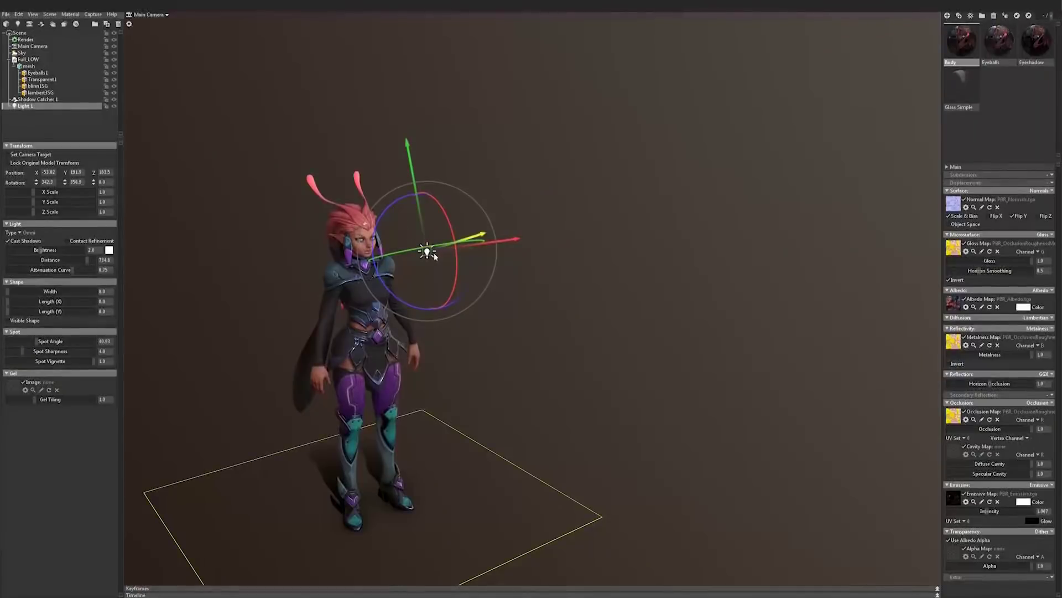
pyautogui.moveTo(426, 252); pyautogui.dragTo(348, 147)
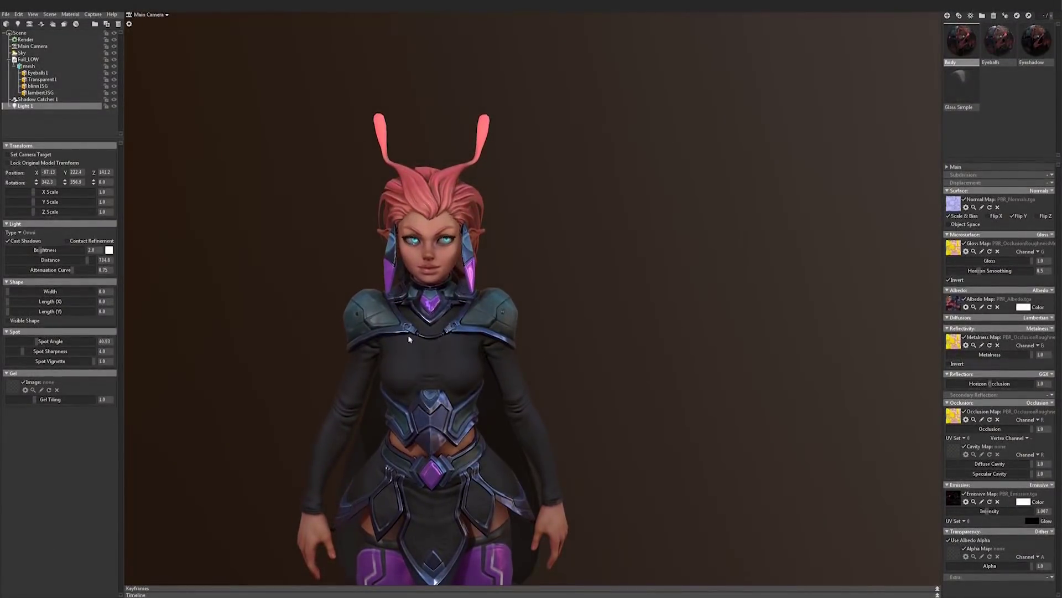
# Move the omni light behind the character, above one shoulder, at about Y 218 and Z -144
pyautogui.scroll(-5, 408, 337)
pyautogui.moveTo(435, 307); pyautogui.dragTo(219, 197)
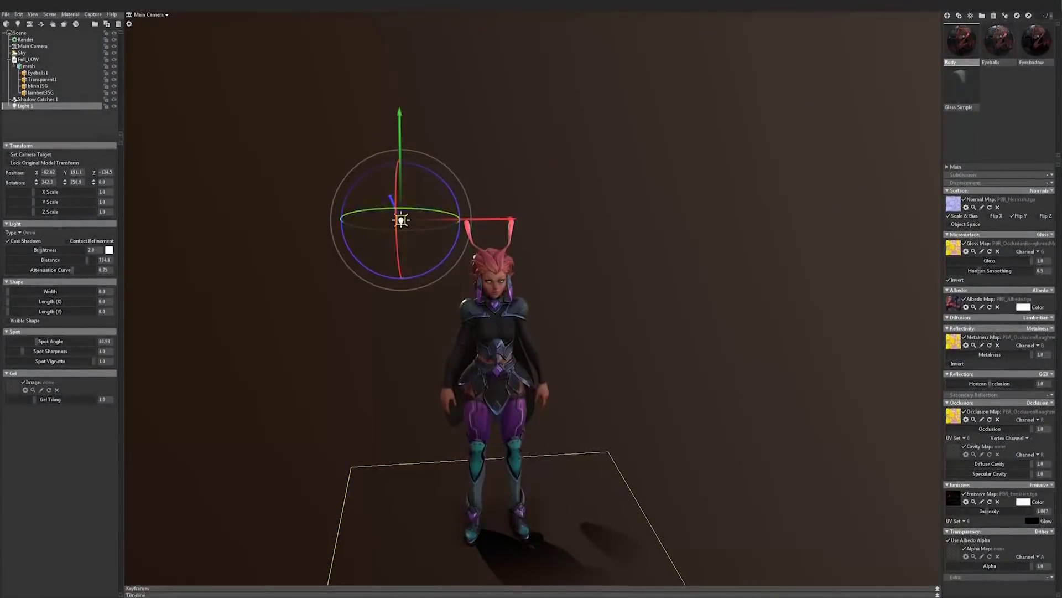
pyautogui.moveTo(398, 221); pyautogui.dragTo(361, 197)
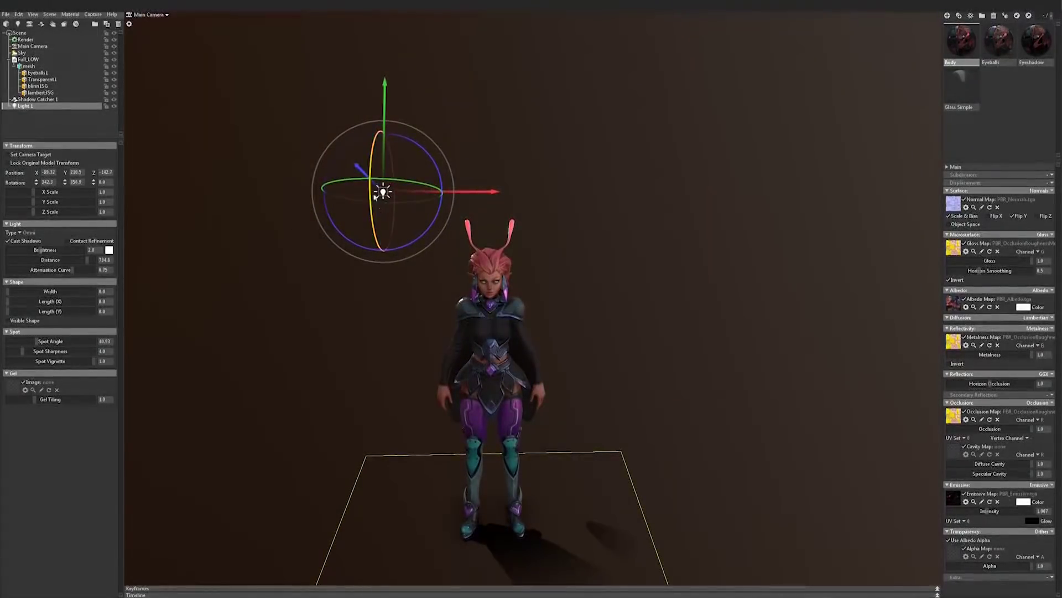
pyautogui.moveTo(376, 197); pyautogui.dragTo(351, 189)
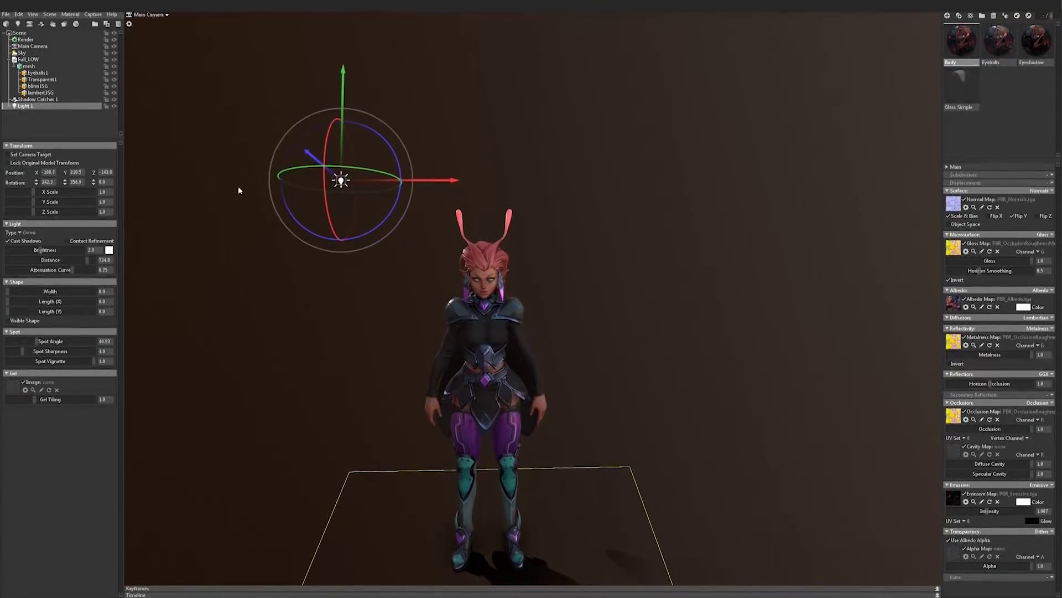
# Raise the omni light's Brightness to about 13.5 and move it higher behind the character, to about Y 314
pyautogui.moveTo(43, 250); pyautogui.dragTo(54, 251)
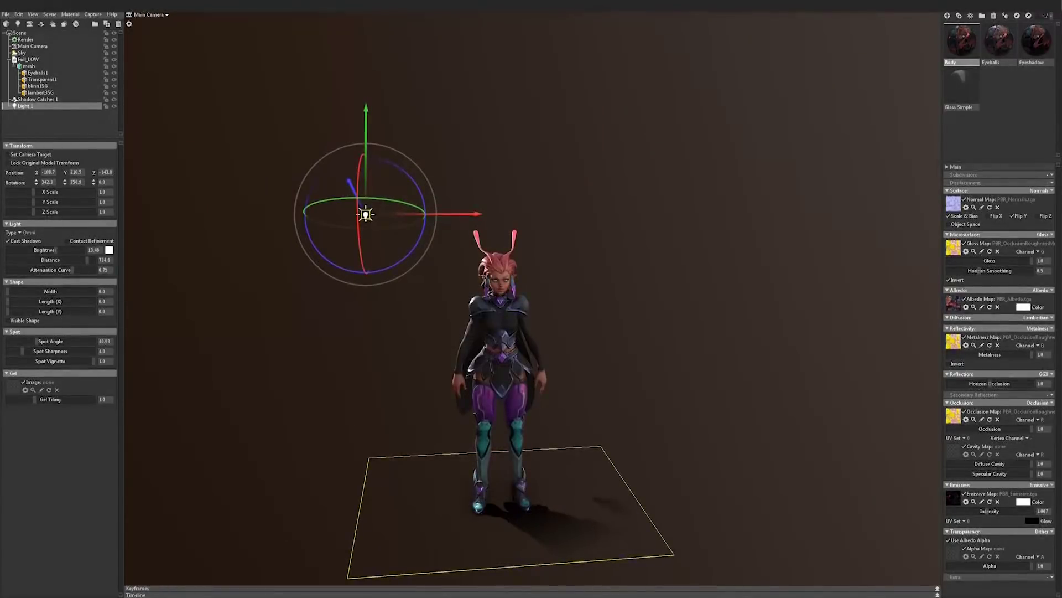
pyautogui.moveTo(384, 216)
pyautogui.mouseDown()
pyautogui.moveTo(388, 113)
pyautogui.moveTo(354, 166)
pyautogui.moveTo(369, 219)
pyautogui.mouseUp()
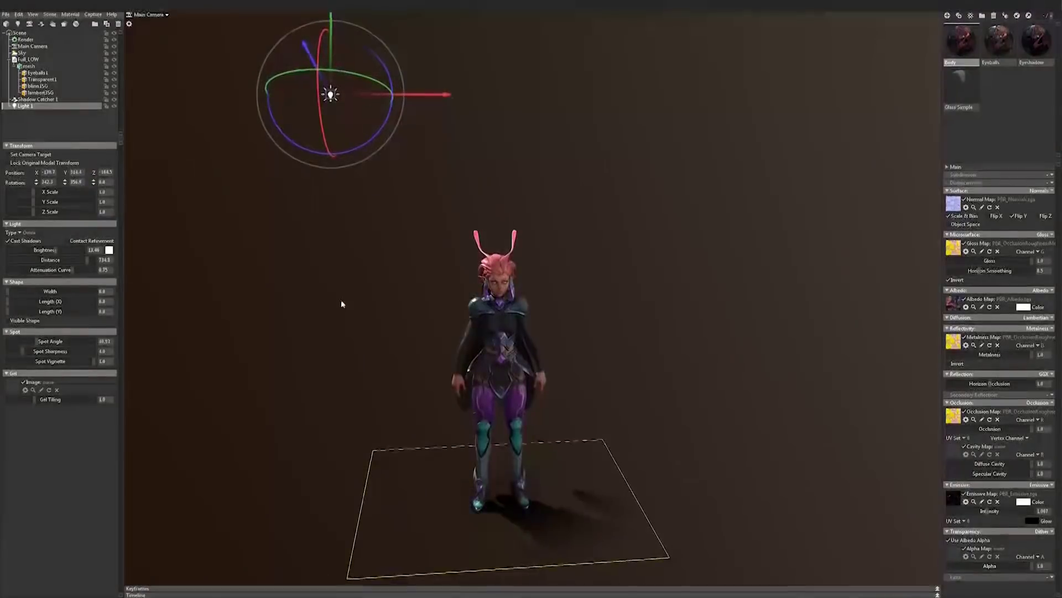
pyautogui.scroll(5, 387, 321)
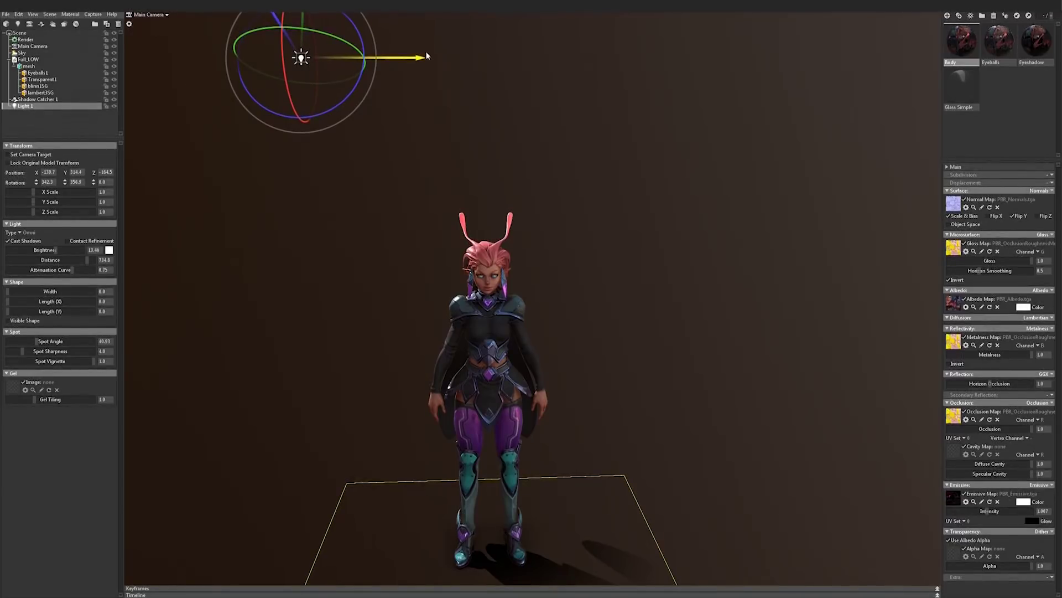
# Duplicate the omni light and move the copy to the opposite side behind the character, at about head height
pyautogui.moveTo(419, 59); pyautogui.dragTo(576, 64)
pyautogui.hotkey('ctrl', 'z')
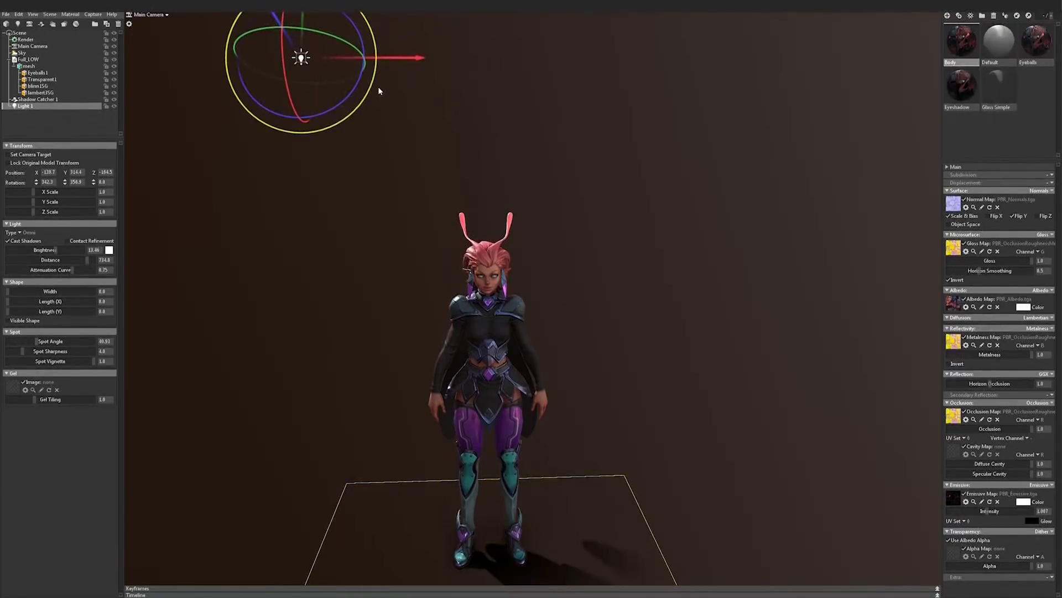
pyautogui.hotkey('ctrl', 'd')
pyautogui.moveTo(457, 58); pyautogui.dragTo(808, 118)
pyautogui.moveTo(671, 101); pyautogui.dragTo(509, 75)
pyautogui.moveTo(822, 133); pyautogui.dragTo(837, 226)
pyautogui.moveTo(692, 119); pyautogui.dragTo(778, 117)
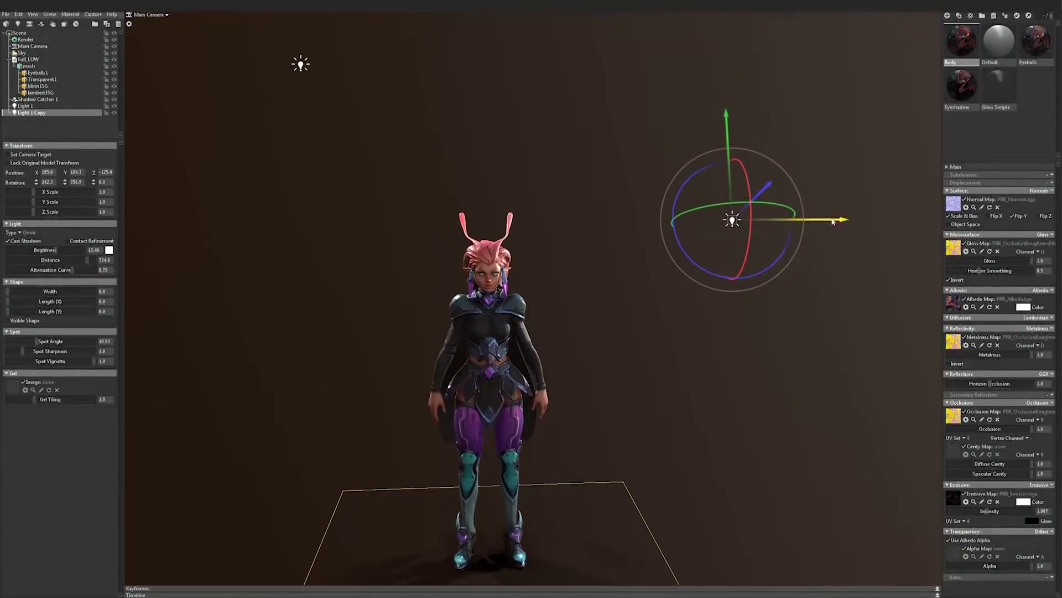
# Fine-tune the copied light's position, pushing it farther behind the character to about Z -204
pyautogui.moveTo(834, 223); pyautogui.dragTo(828, 222)
pyautogui.scroll(5, 590, 281)
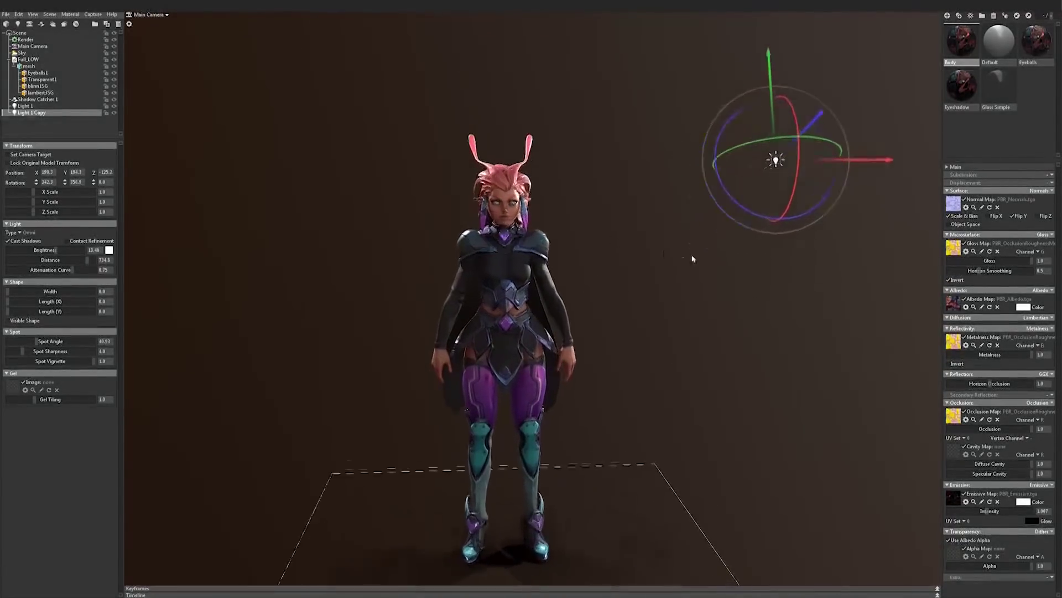
pyautogui.moveTo(561, 273); pyautogui.dragTo(462, 224)
pyautogui.scroll(-3, 636, 200)
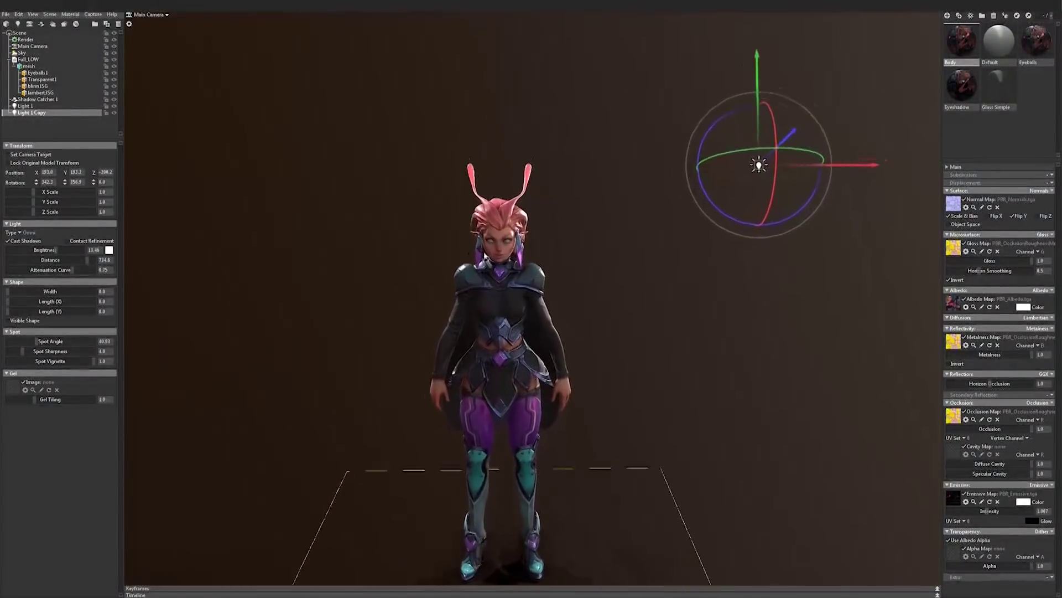
# Tint the copied rim light behind the character a pale blue
pyautogui.scroll(5, 462, 224)
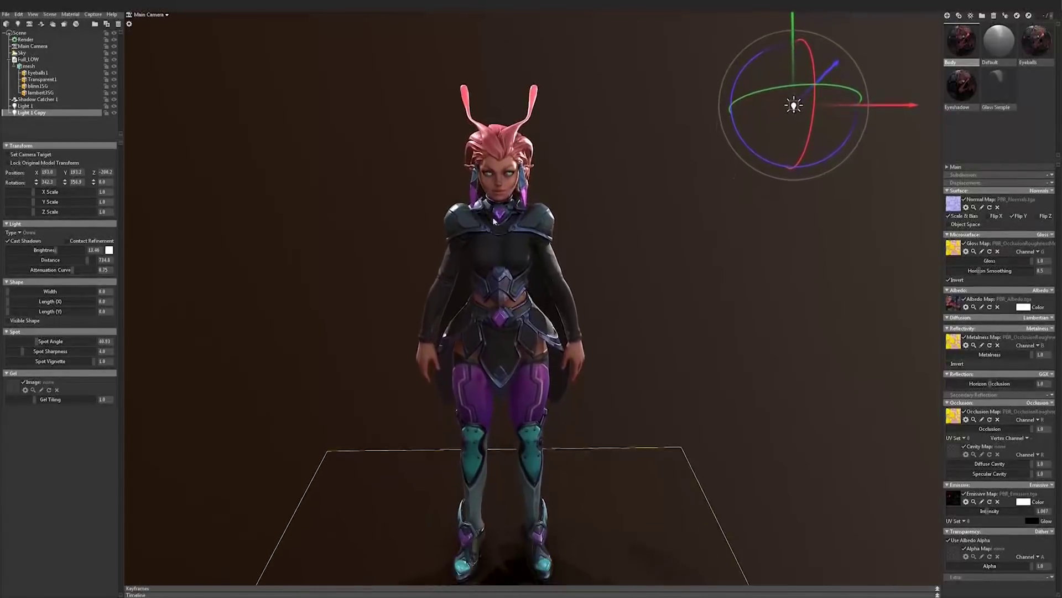
pyautogui.click(109, 250)
pyautogui.moveTo(222, 451)
pyautogui.mouseDown()
pyautogui.moveTo(222, 462)
pyautogui.moveTo(222, 450)
pyautogui.mouseUp()
pyautogui.click(150, 408)
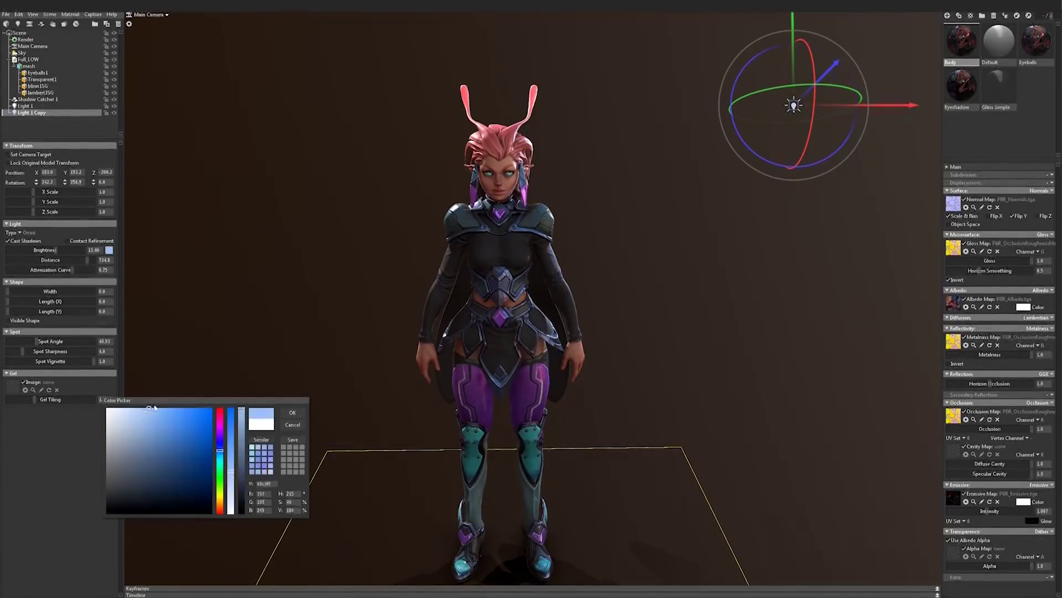
pyautogui.moveTo(155, 408)
pyautogui.mouseDown()
pyautogui.moveTo(126, 386)
pyautogui.moveTo(144, 385)
pyautogui.mouseUp()
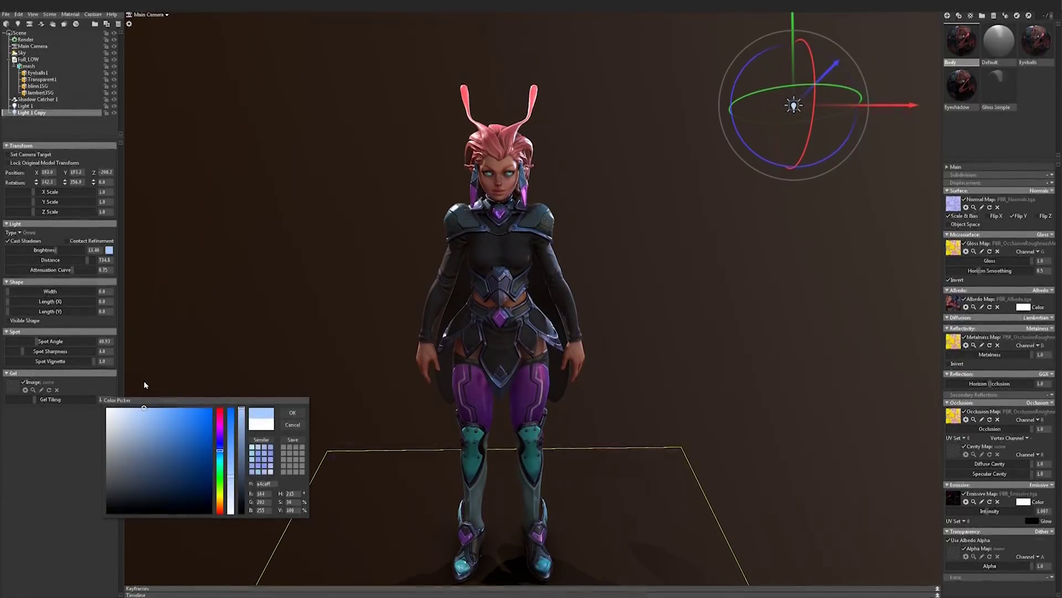
pyautogui.click(168, 417)
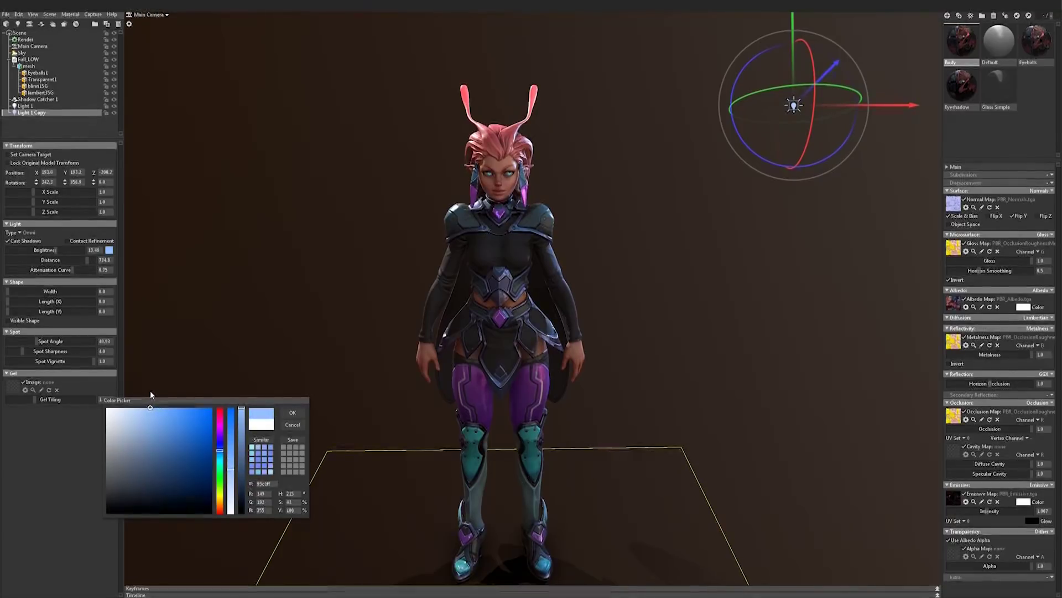
pyautogui.click(298, 412)
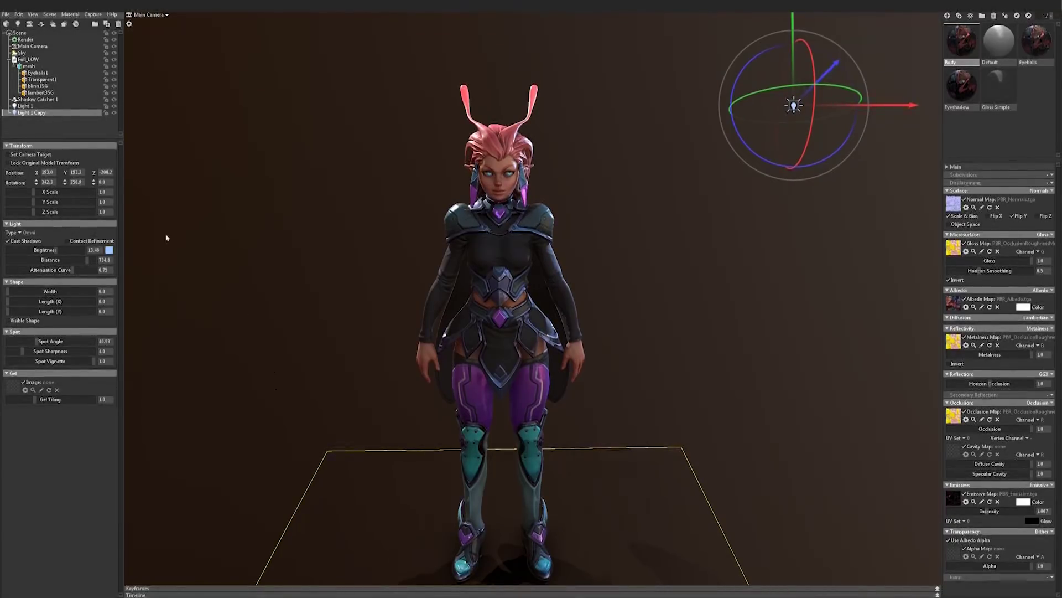
# Raise the copied light's Brightness, reduce its Distance to about 377 and adjust its Attenuation Curve
pyautogui.moveTo(62, 250)
pyautogui.mouseDown()
pyautogui.moveTo(84, 250)
pyautogui.moveTo(63, 247)
pyautogui.mouseUp()
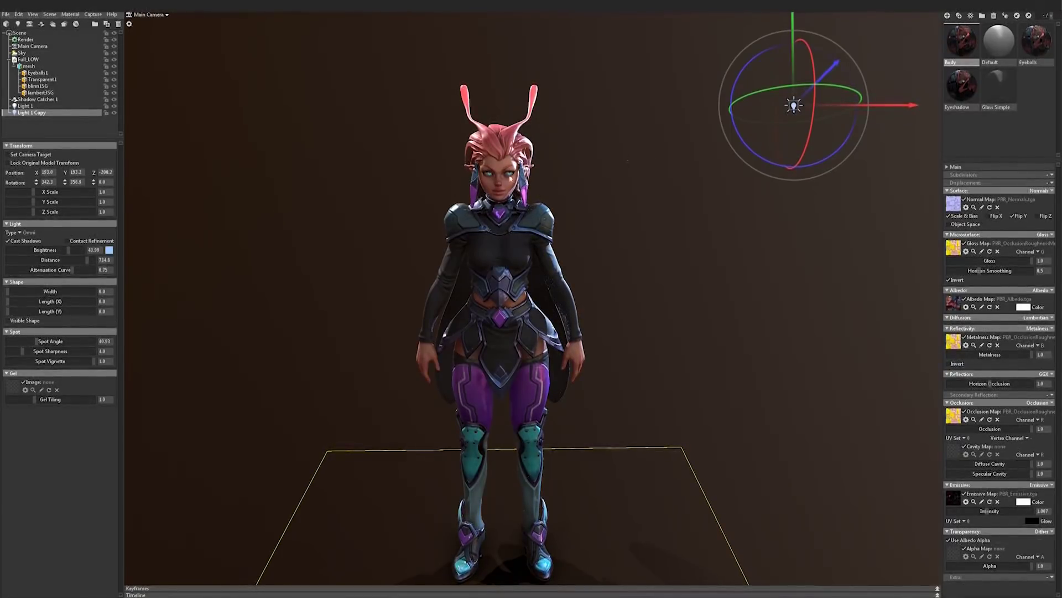
pyautogui.moveTo(87, 262); pyautogui.dragTo(69, 255)
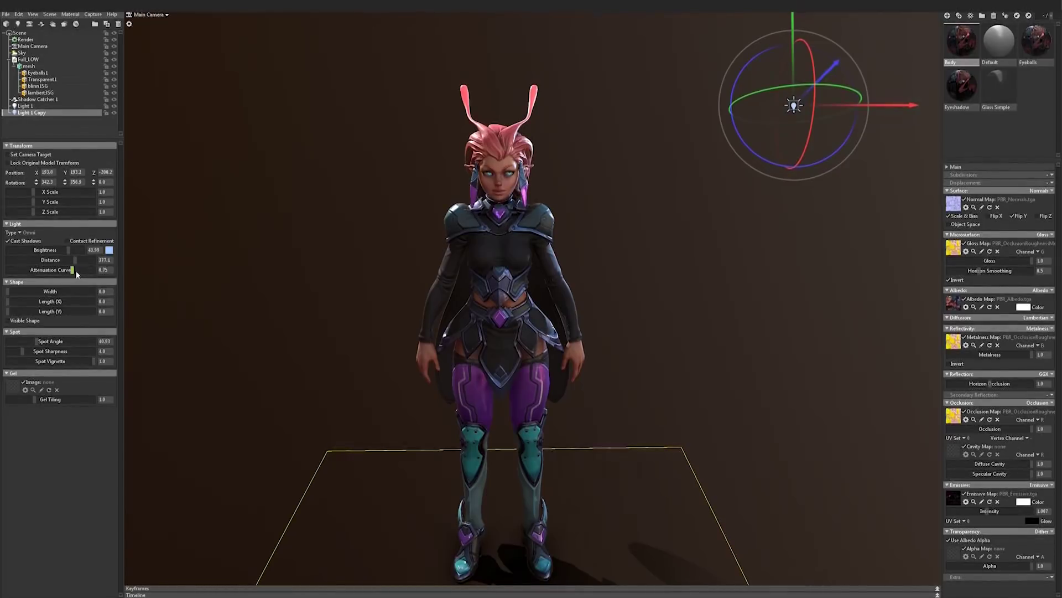
pyautogui.moveTo(100, 270); pyautogui.dragTo(57, 268)
# Deselect the light and examine the rim lighting on the whole character from several distances and angles
pyautogui.moveTo(679, 306); pyautogui.dragTo(688, 272)
pyautogui.click(687, 274)
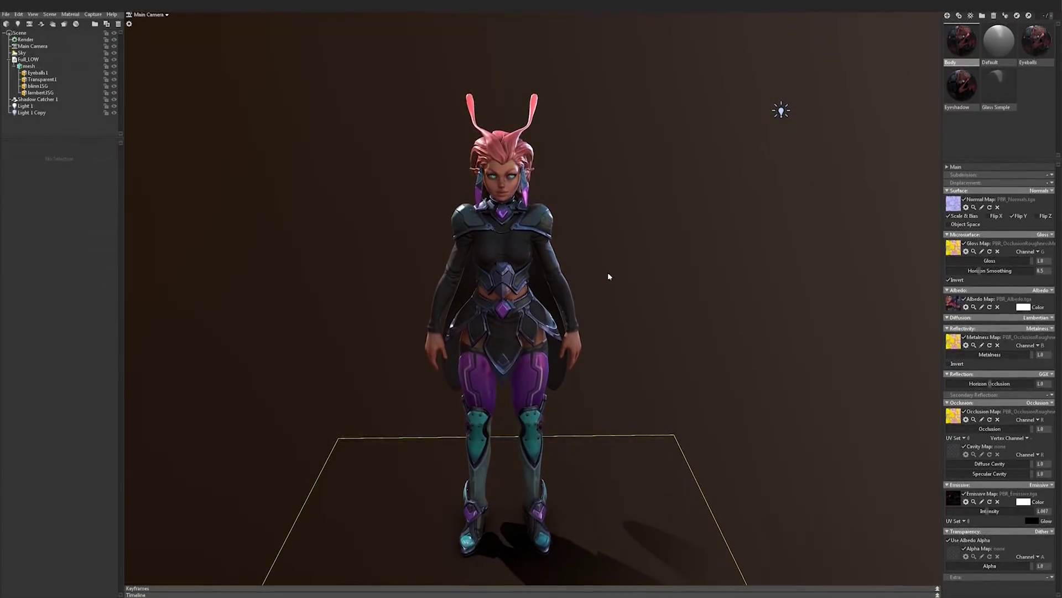
pyautogui.scroll(-3, 595, 242)
pyautogui.scroll(2, 596, 241)
pyautogui.moveTo(595, 242); pyautogui.dragTo(147, 109)
pyautogui.scroll(-8, 148, 110)
pyautogui.scroll(5, 373, 149)
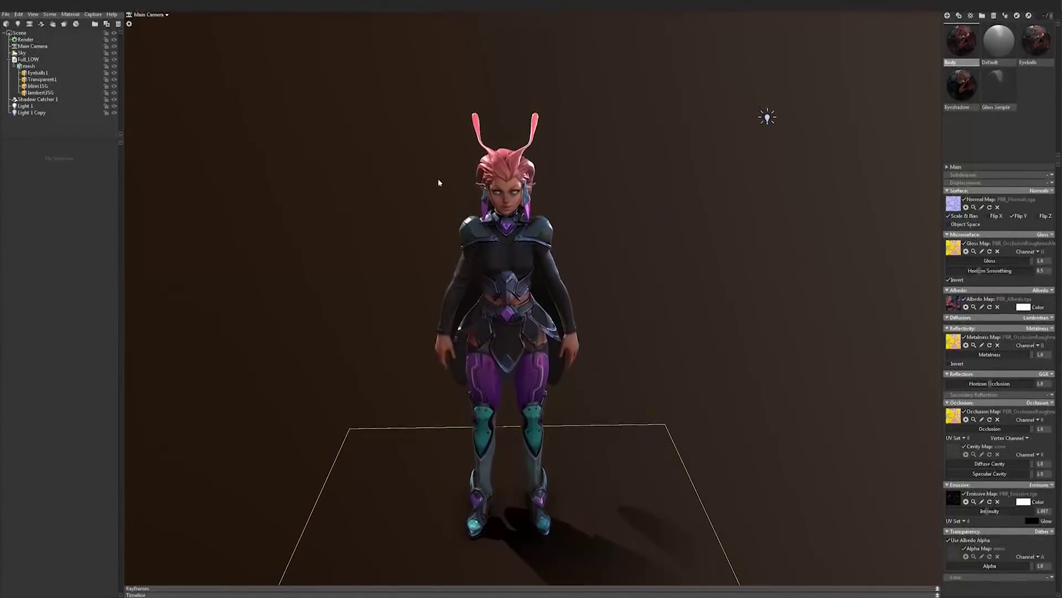
pyautogui.moveTo(436, 179)
pyautogui.mouseDown()
pyautogui.moveTo(509, 177)
pyautogui.moveTo(447, 172)
pyautogui.mouseUp()
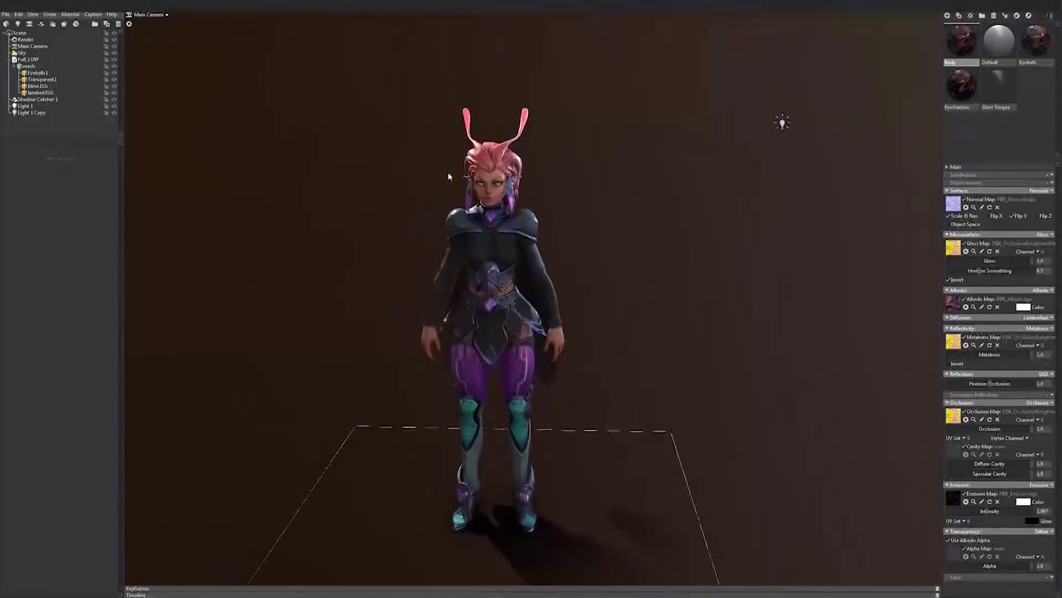
# Add a new light to the scene and change its type from Spot to Omni
pyautogui.click(18, 24)
pyautogui.moveTo(313, 223); pyautogui.dragTo(389, 218)
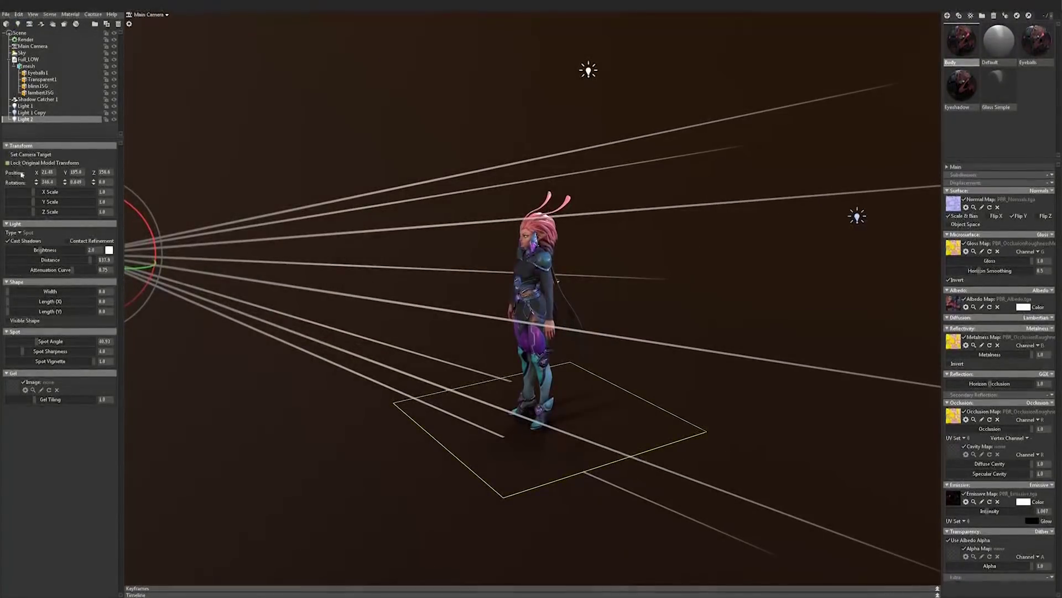
pyautogui.moveTo(359, 282)
pyautogui.mouseDown()
pyautogui.moveTo(398, 260)
pyautogui.moveTo(365, 277)
pyautogui.mouseUp()
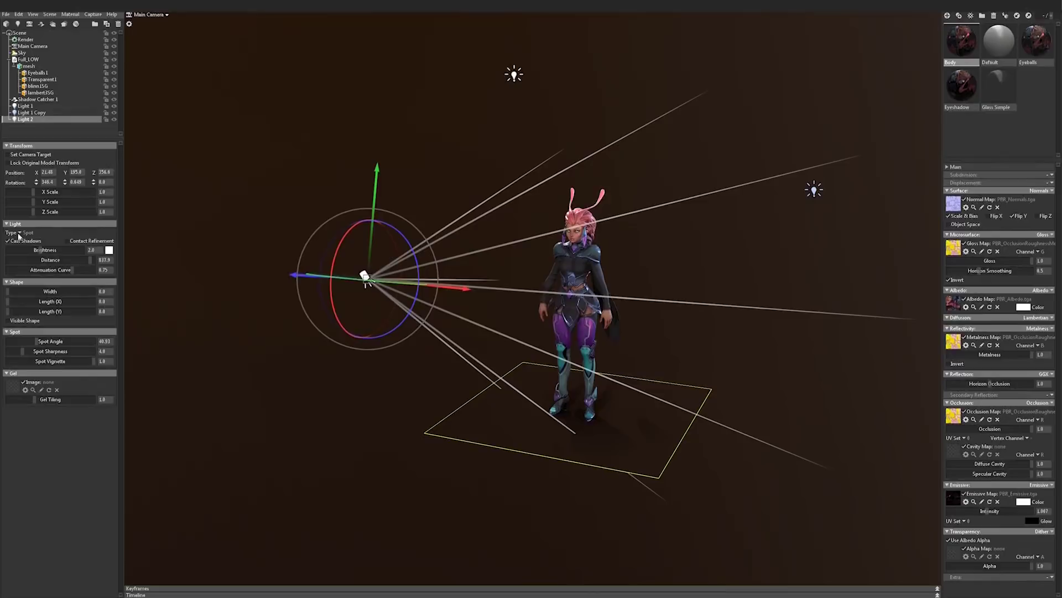
pyautogui.click(24, 249)
# Move the new omni light in front of the character, above head height, at about X -73, Y 206, Z 101
pyautogui.moveTo(203, 267); pyautogui.dragTo(431, 214)
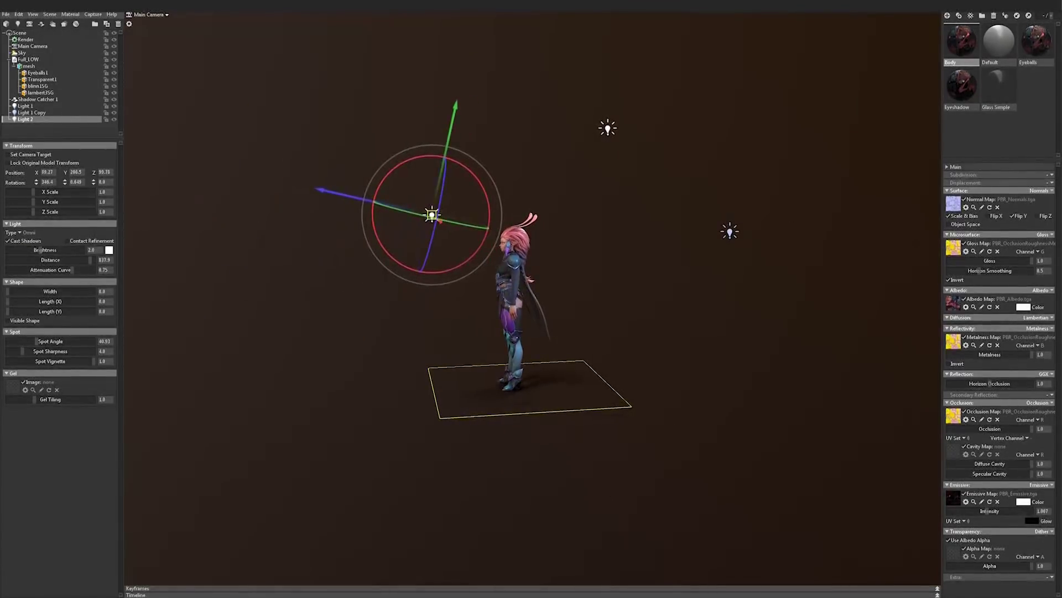
pyautogui.moveTo(213, 251); pyautogui.dragTo(526, 327)
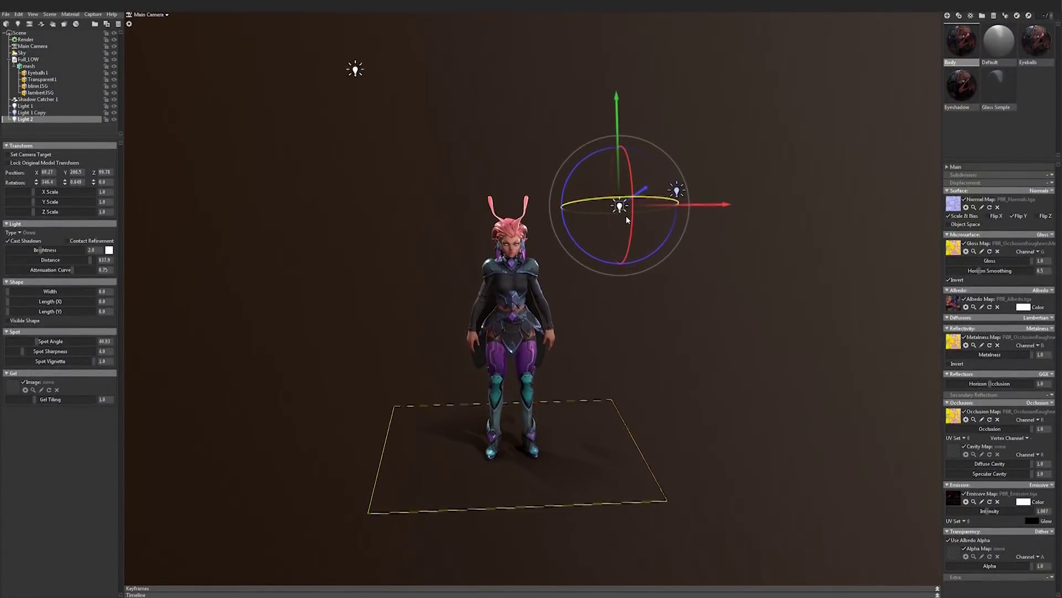
pyautogui.moveTo(733, 200); pyautogui.dragTo(526, 208)
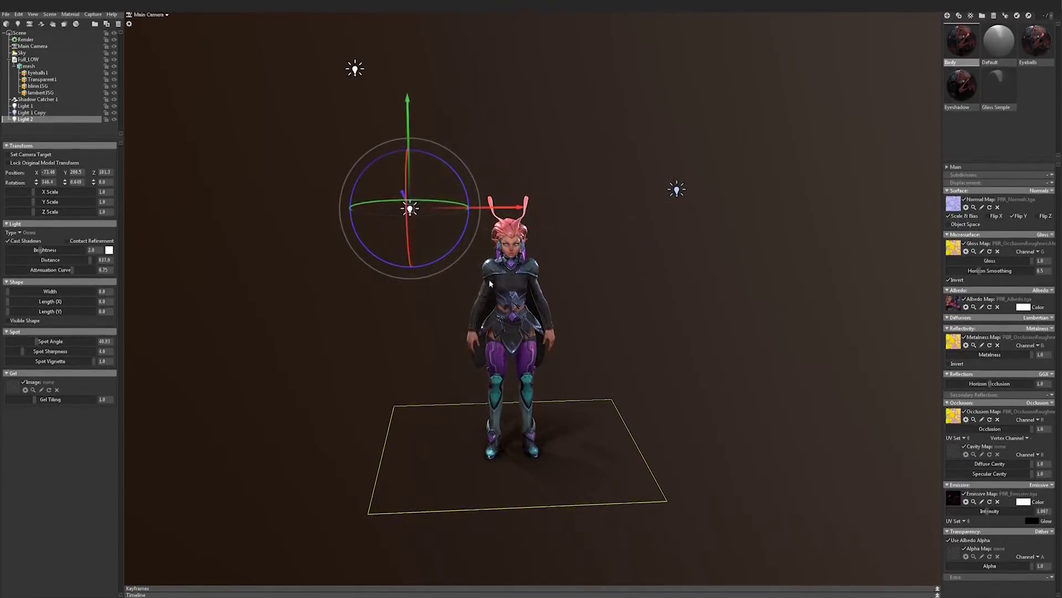
# Reposition the front omni light nearer the character's centre line and higher, at about X -28, Y 223, Z 112
pyautogui.scroll(5, 490, 283)
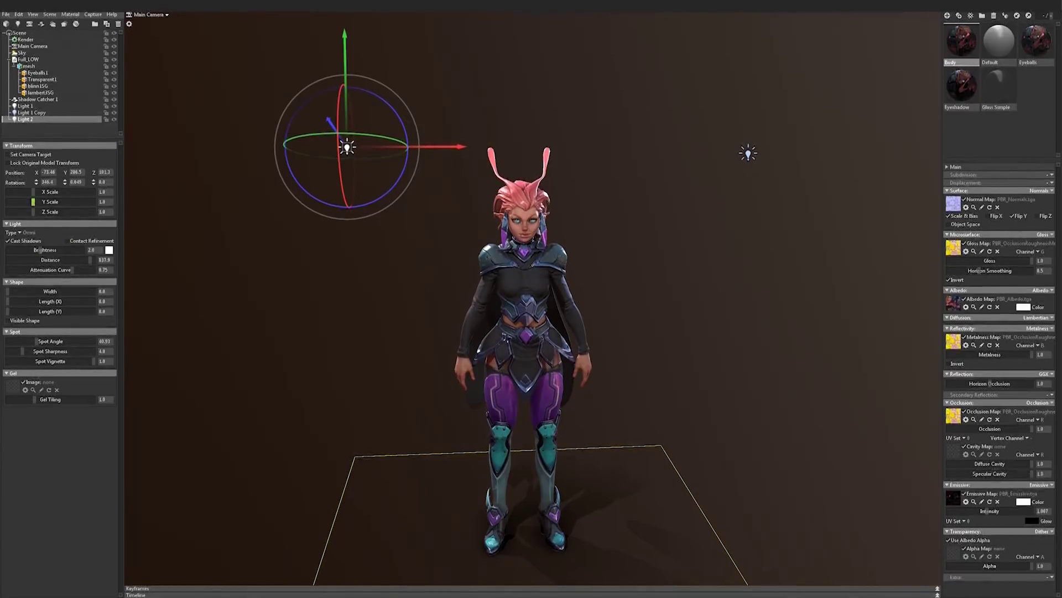
pyautogui.moveTo(392, 232); pyautogui.dragTo(492, 242)
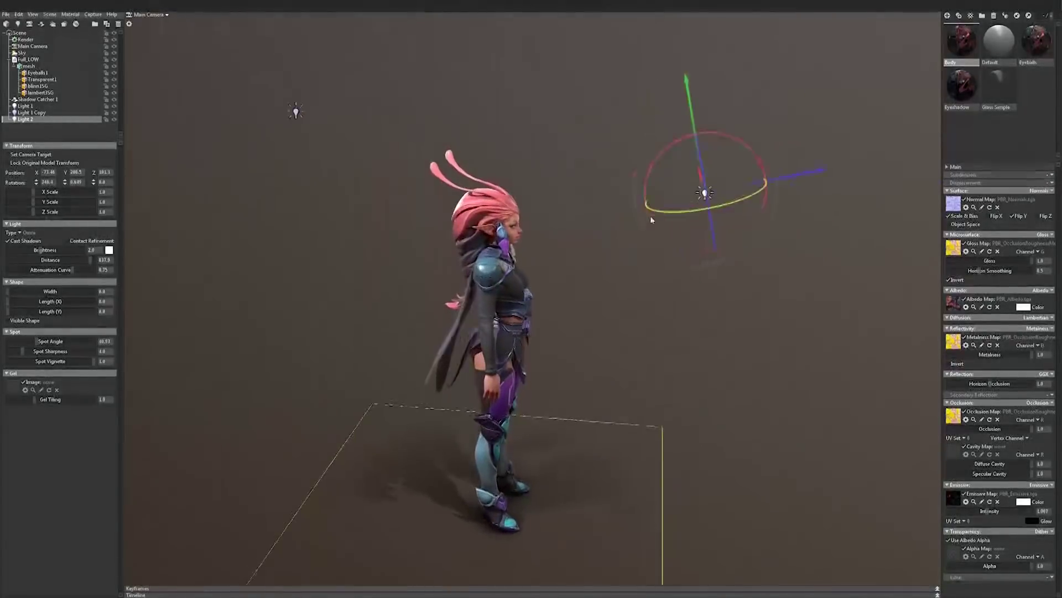
pyautogui.moveTo(706, 194); pyautogui.dragTo(608, 199)
pyautogui.moveTo(285, 177); pyautogui.dragTo(332, 145)
pyautogui.moveTo(261, 142); pyautogui.dragTo(363, 117)
pyautogui.moveTo(211, 171); pyautogui.dragTo(364, 232)
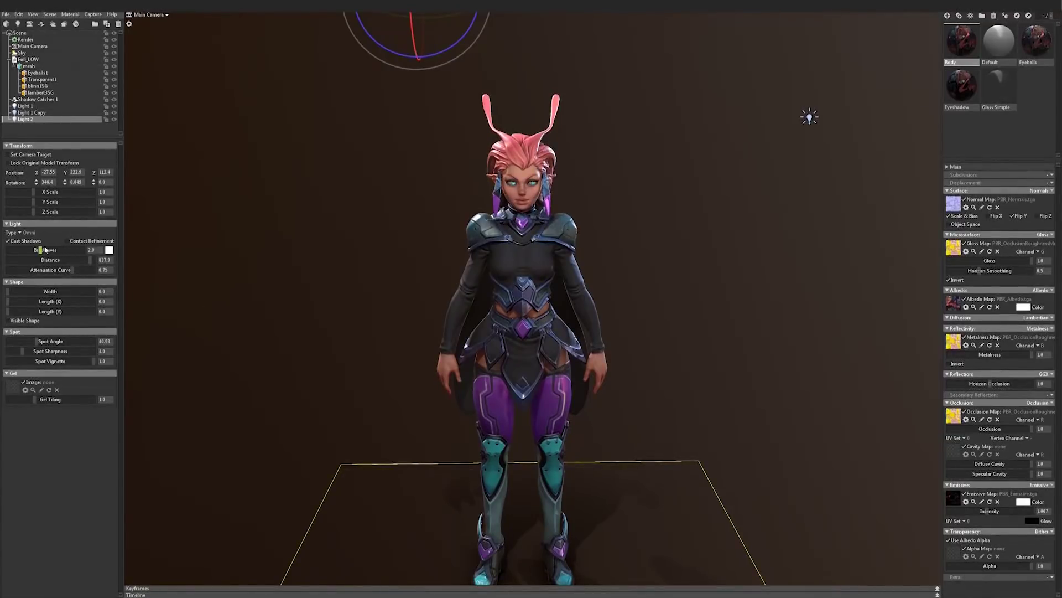
# Raise the front omni light's Brightness to about 3.3 and move the light up and outward to about Y 259
pyautogui.moveTo(39, 250); pyautogui.dragTo(44, 249)
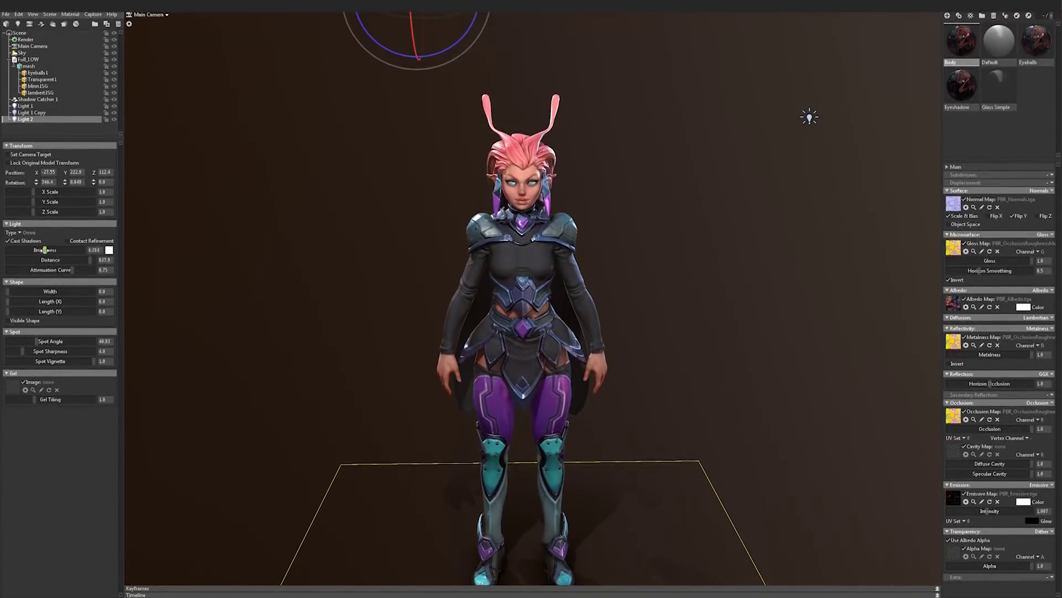
pyautogui.moveTo(402, 235); pyautogui.dragTo(468, 79)
pyautogui.moveTo(436, 44); pyautogui.dragTo(875, 107)
pyautogui.moveTo(342, 157); pyautogui.dragTo(439, 48)
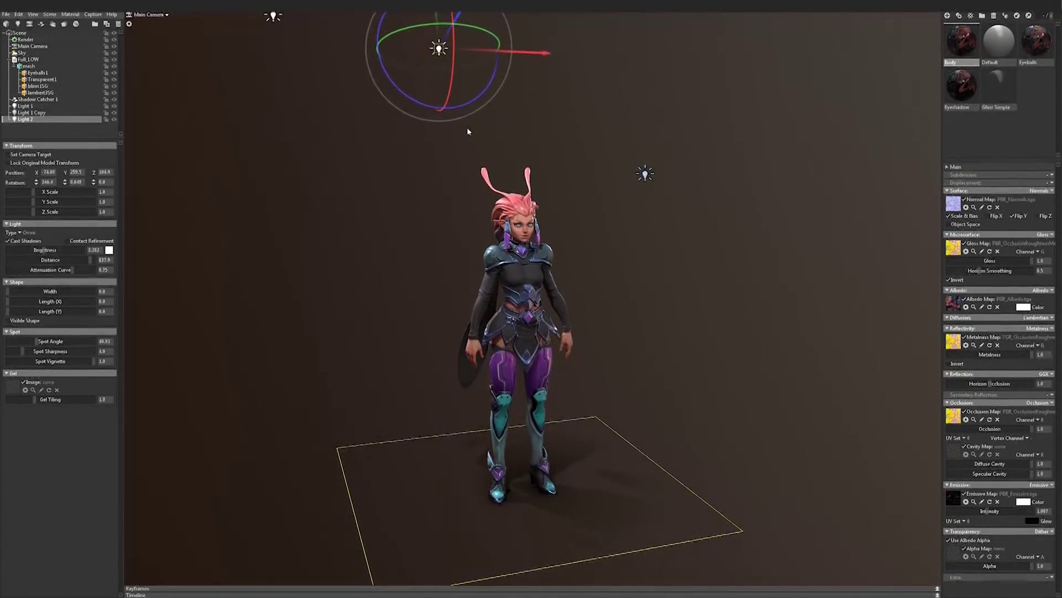
# Check the light on the face and armor, and lower the front omni light to about Y 228
pyautogui.scroll(5, 468, 131)
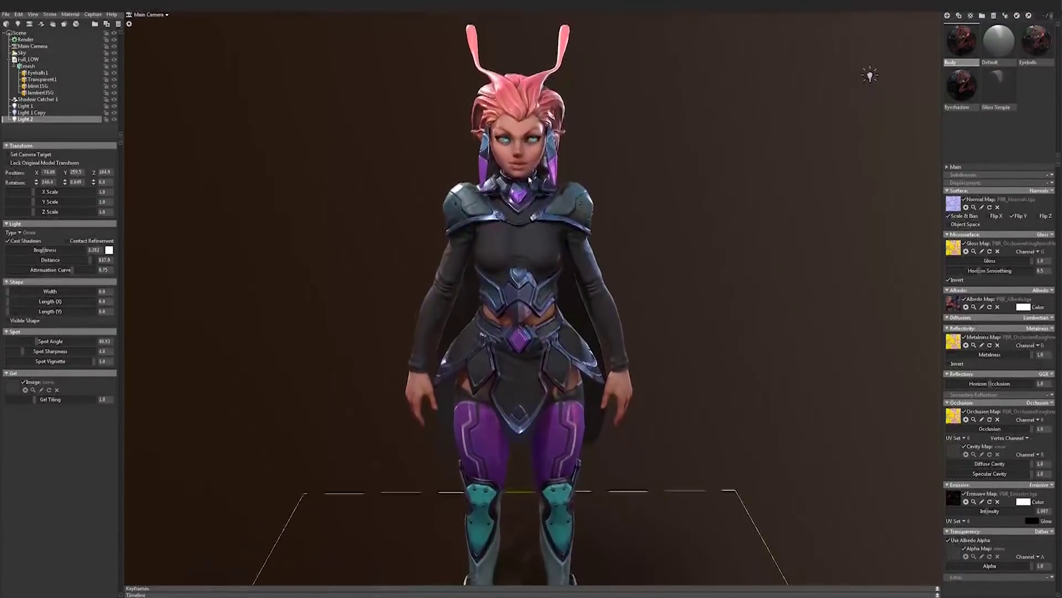
pyautogui.scroll(3, 675, 237)
pyautogui.moveTo(675, 237); pyautogui.dragTo(573, 226)
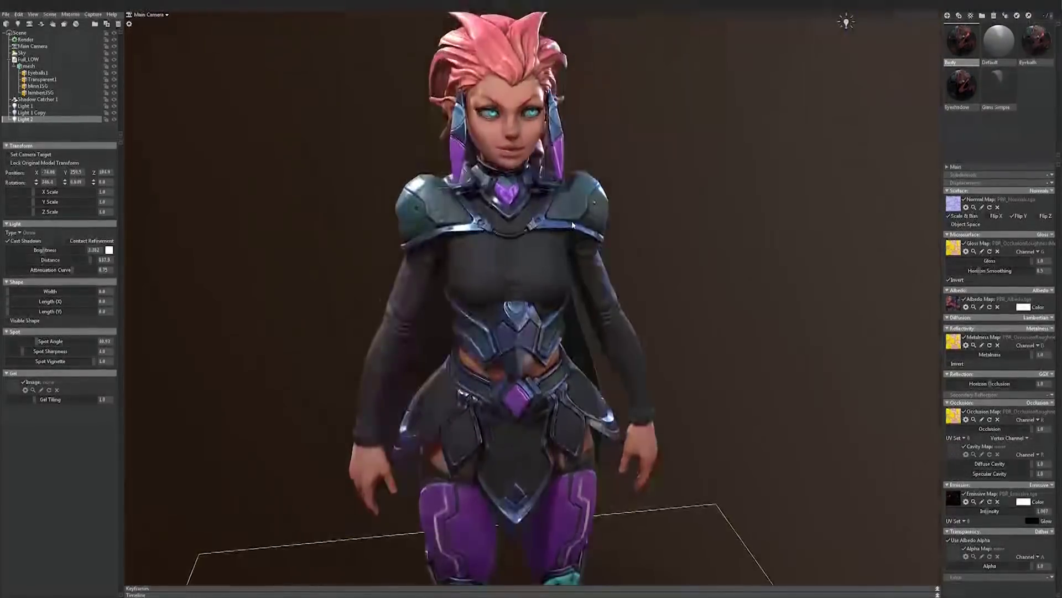
pyautogui.scroll(-5, 573, 225)
pyautogui.moveTo(333, 46); pyautogui.dragTo(372, 125)
pyautogui.scroll(3, 372, 125)
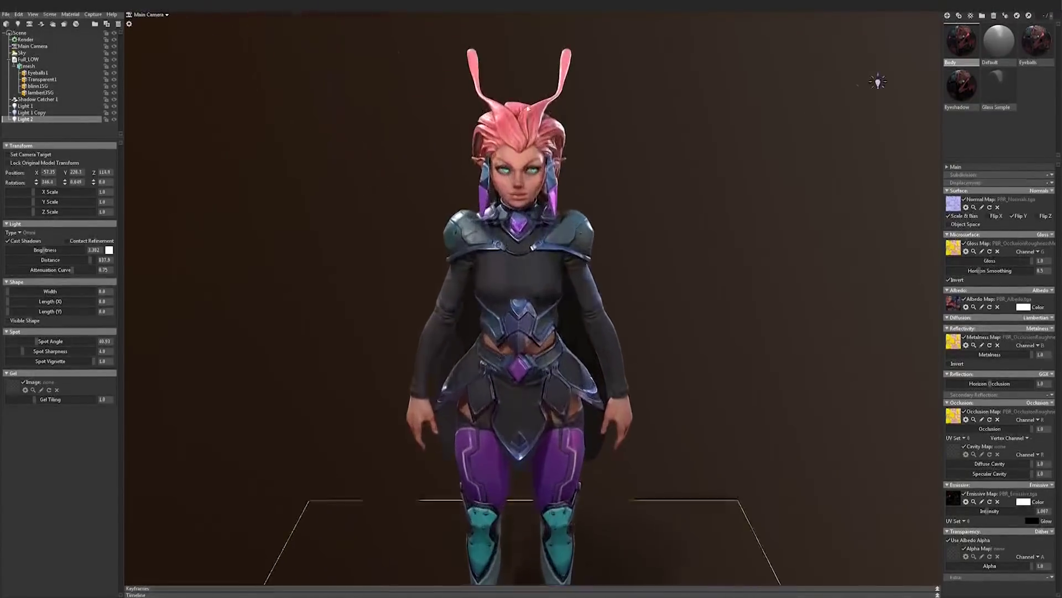
# Tint the front omni light a pale violet
pyautogui.click(110, 250)
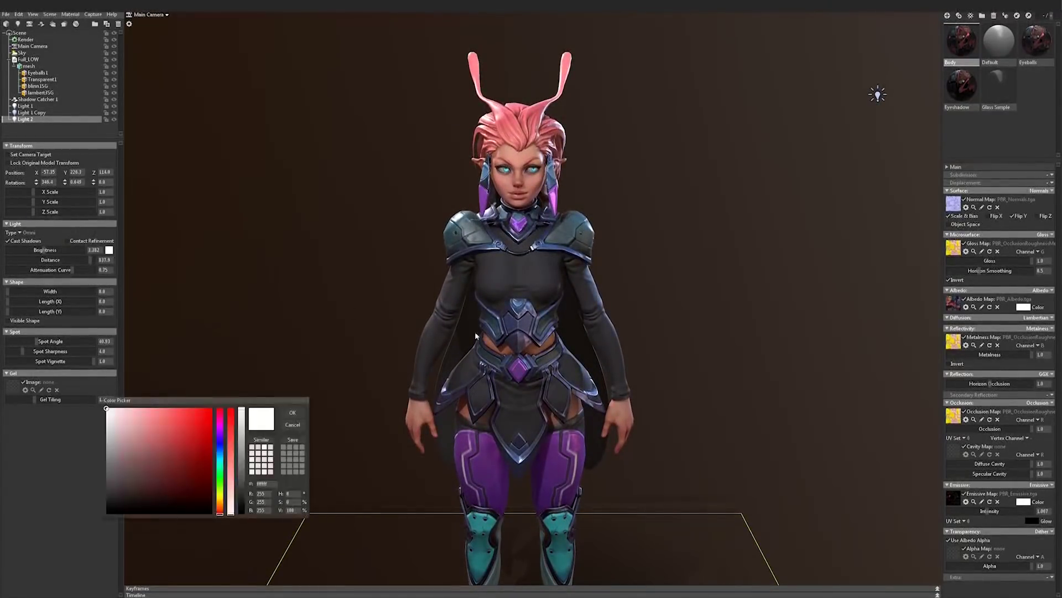
pyautogui.moveTo(134, 424); pyautogui.dragTo(126, 401)
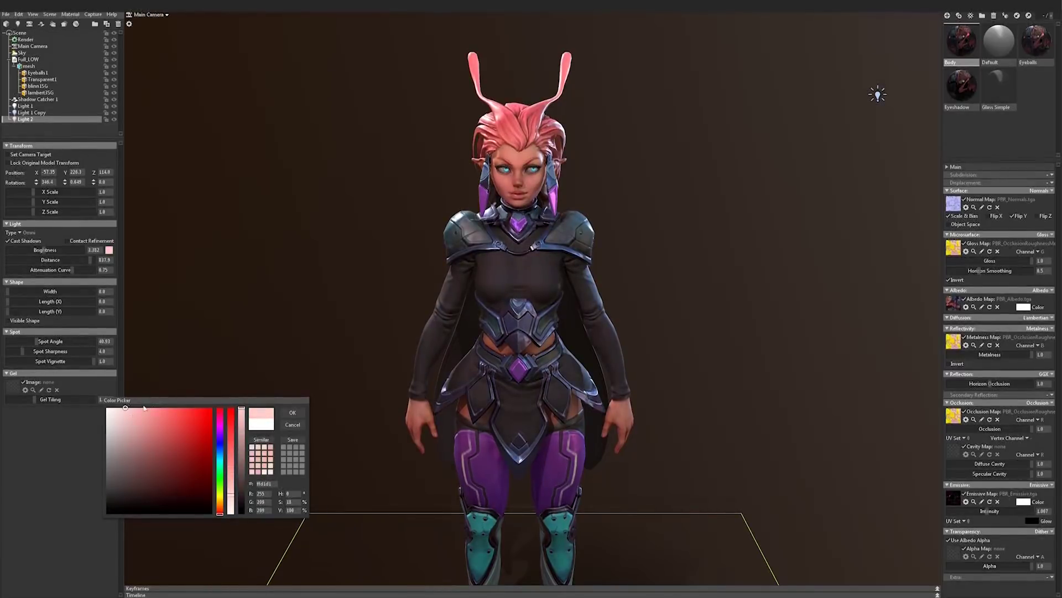
pyautogui.moveTo(228, 465); pyautogui.dragTo(221, 445)
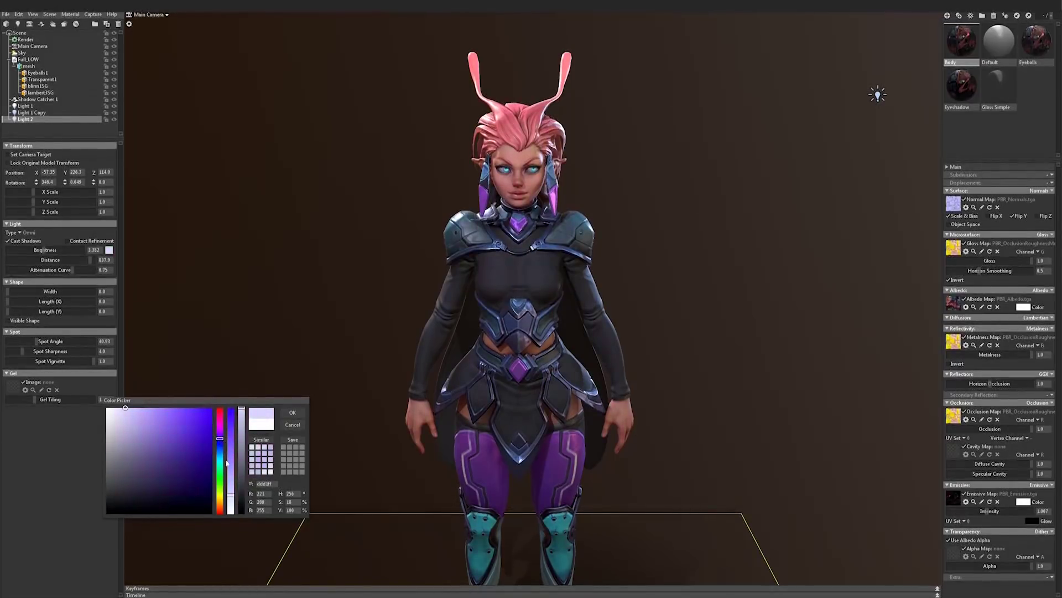
pyautogui.moveTo(141, 414); pyautogui.dragTo(129, 390)
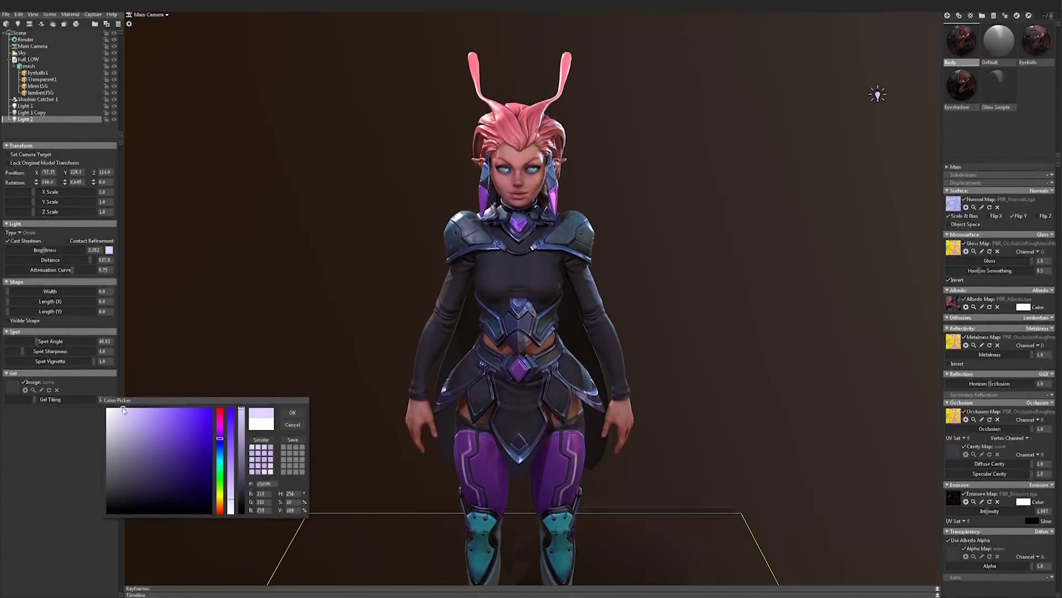
pyautogui.click(293, 413)
# Fine-tune the front omni light's height to about Y 223
pyautogui.moveTo(421, 332)
pyautogui.mouseDown()
pyautogui.moveTo(473, 339)
pyautogui.moveTo(363, 315)
pyautogui.moveTo(426, 327)
pyautogui.mouseUp()
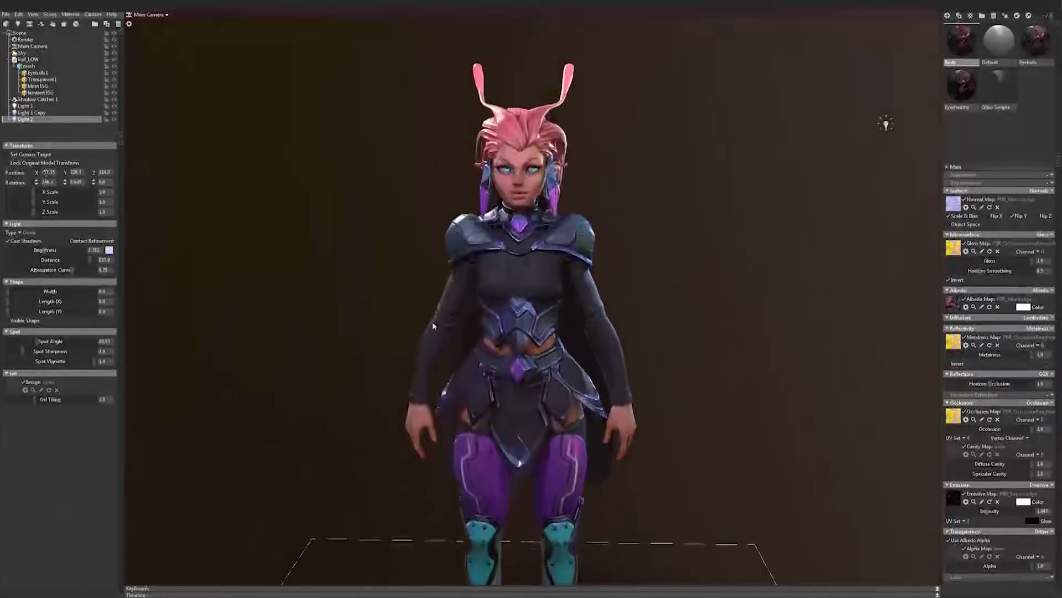
pyautogui.scroll(-3, 327, 317)
pyautogui.moveTo(326, 317); pyautogui.dragTo(339, 284)
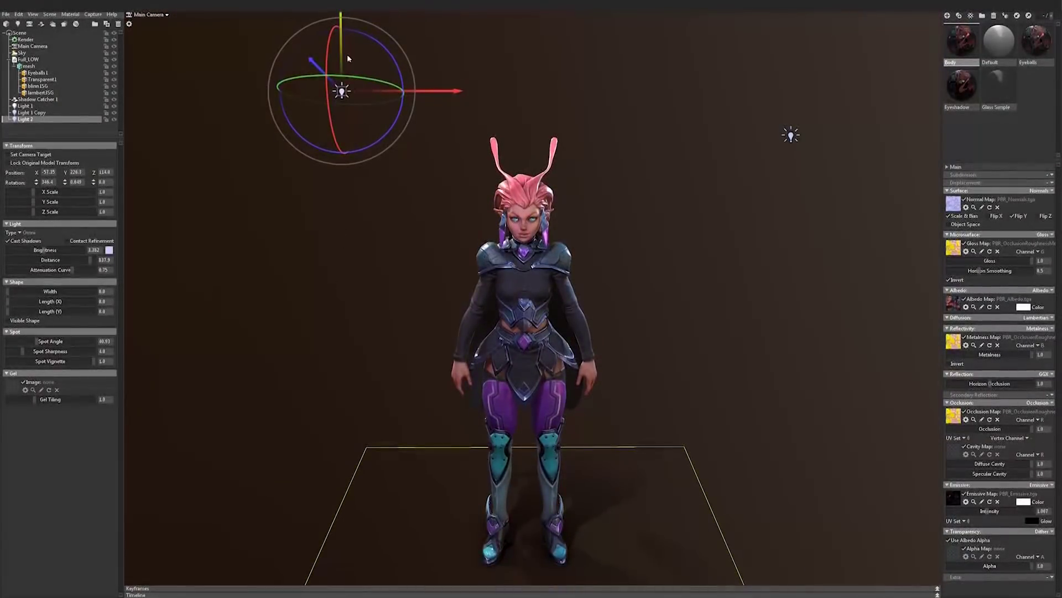
pyautogui.moveTo(342, 51)
pyautogui.mouseDown()
pyautogui.moveTo(352, 113)
pyautogui.moveTo(349, 38)
pyautogui.mouseUp()
# Review the character's lighting up close and at full length, and add another light to the scene
pyautogui.scroll(6, 456, 208)
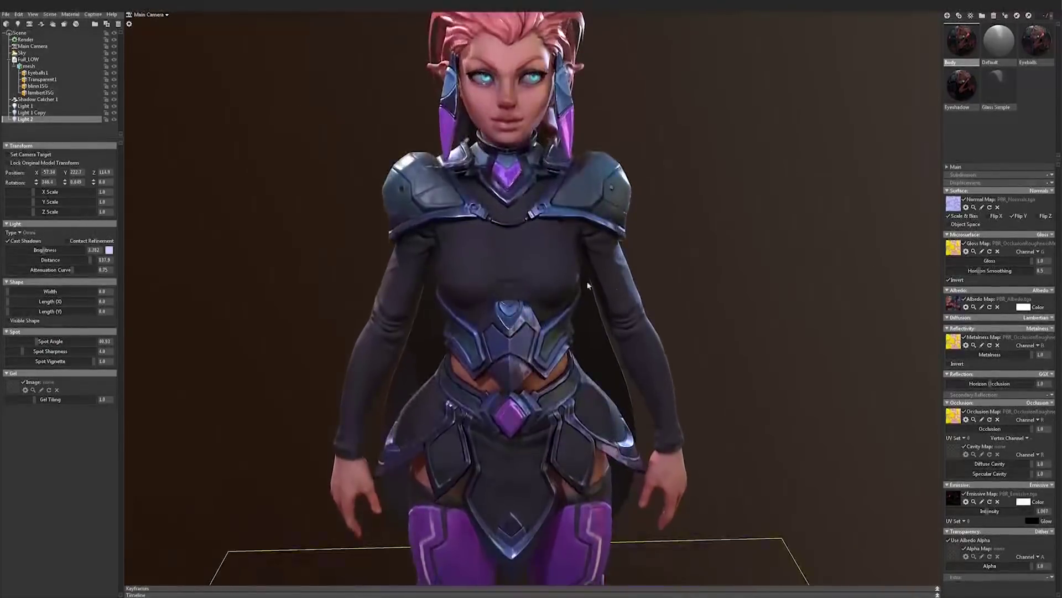
pyautogui.moveTo(588, 285); pyautogui.dragTo(457, 256)
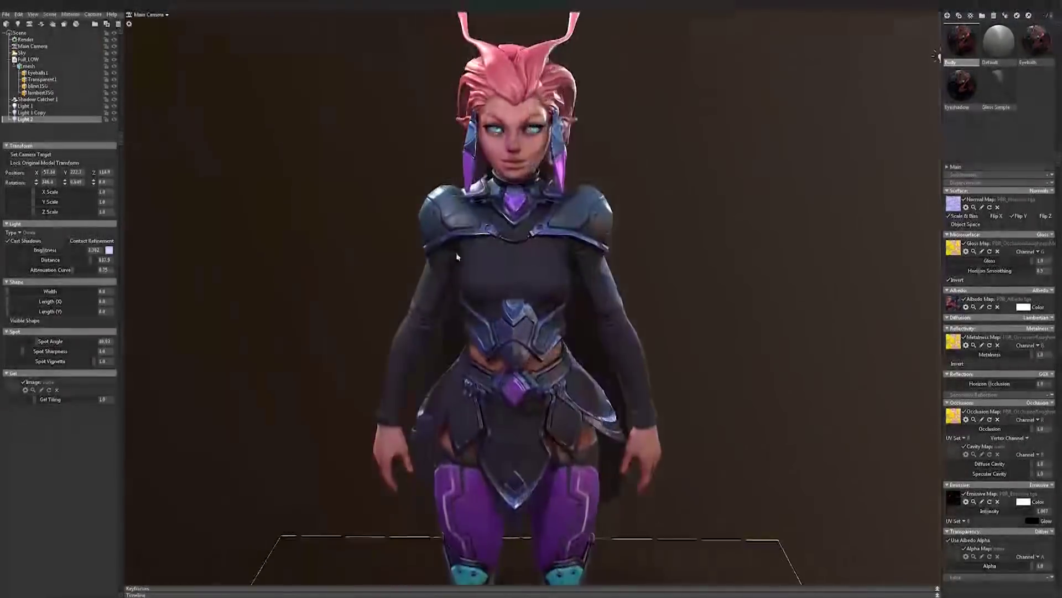
pyautogui.scroll(-5, 457, 257)
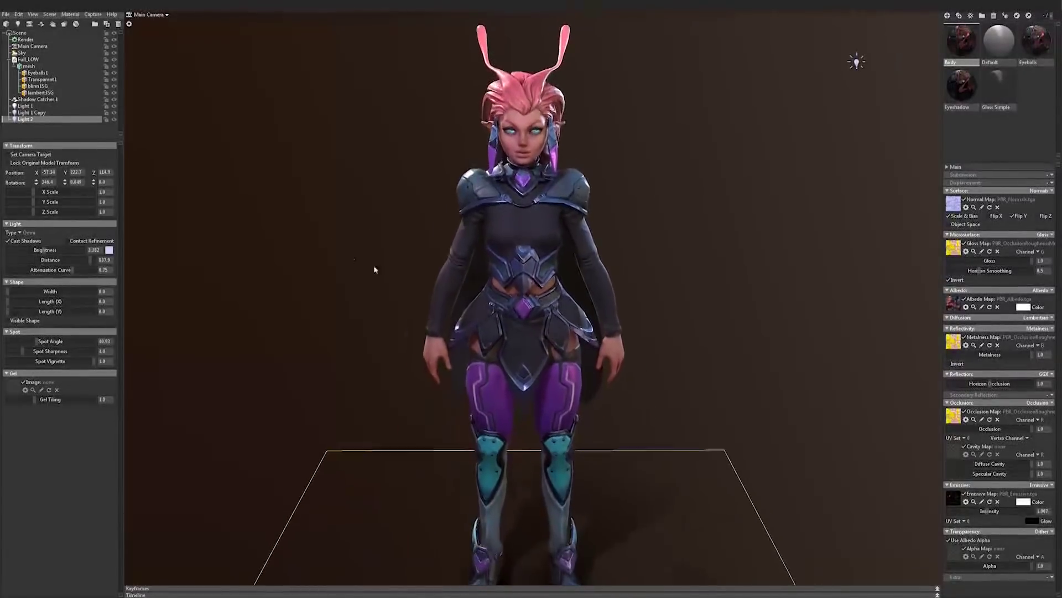
pyautogui.scroll(-4, 374, 270)
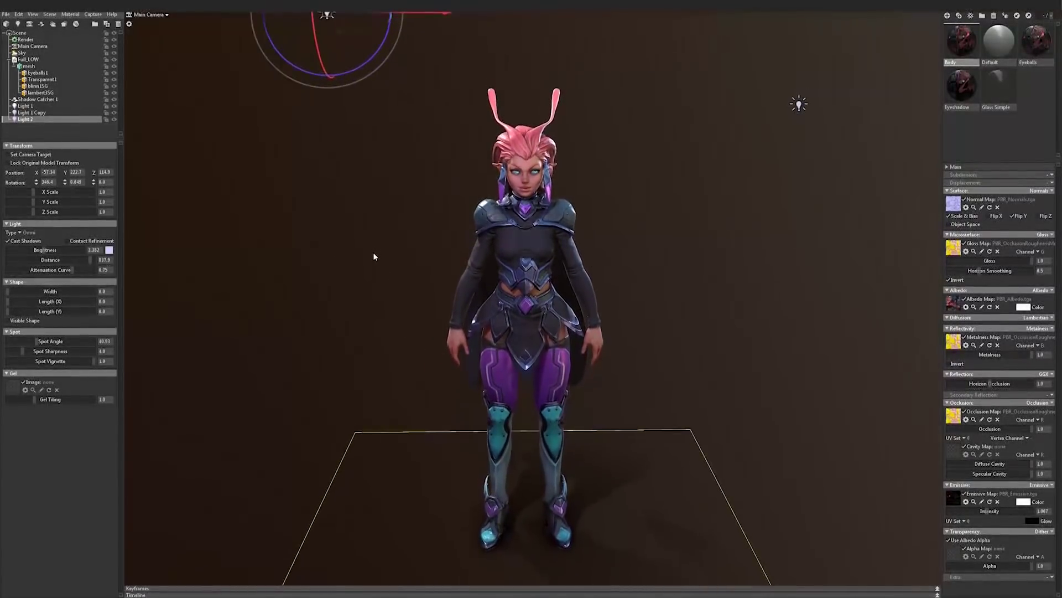
pyautogui.moveTo(374, 256); pyautogui.dragTo(354, 266)
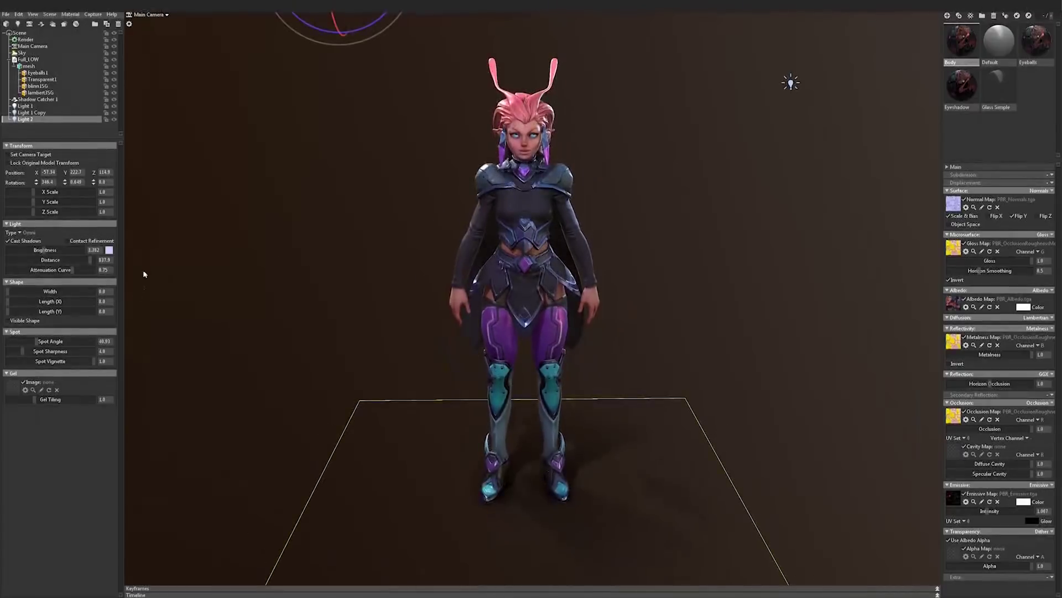
pyautogui.click(18, 24)
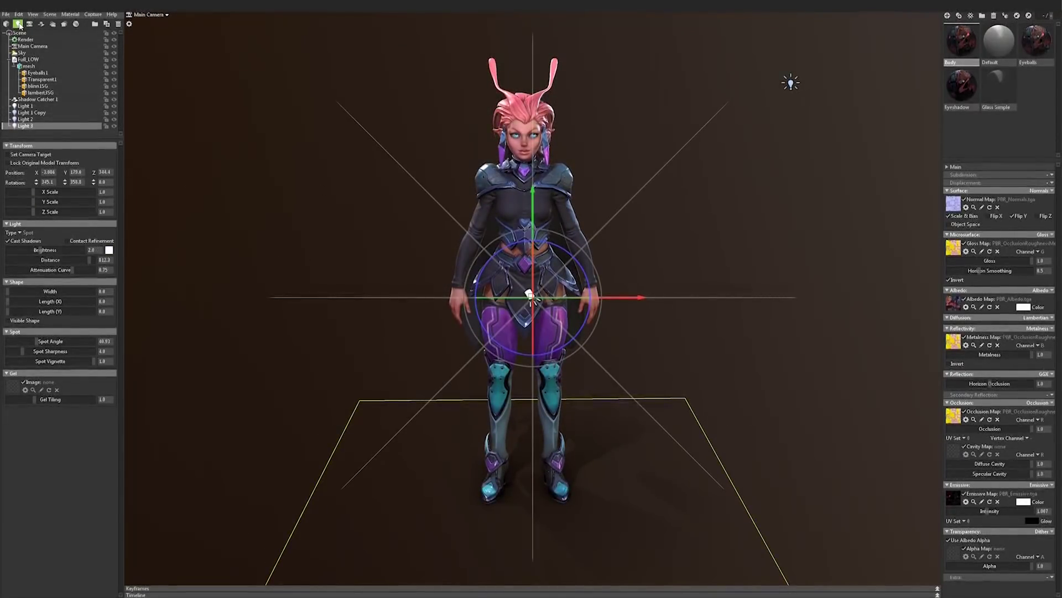
# Change the new light's type to omni and try it at several positions beside and behind the character
pyautogui.click(33, 250)
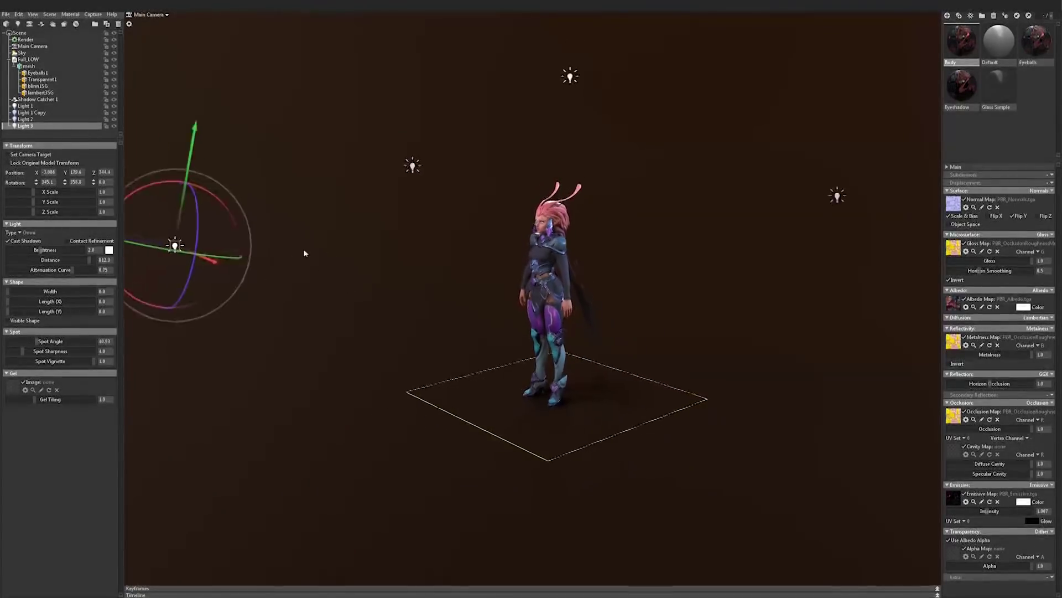
pyautogui.moveTo(190, 243); pyautogui.dragTo(558, 400)
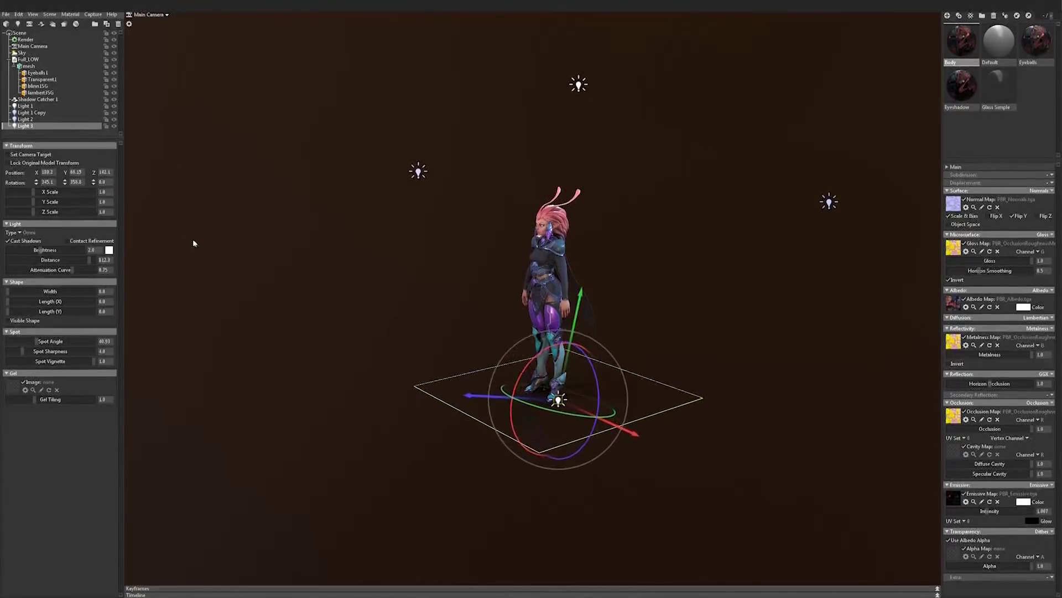
pyautogui.moveTo(203, 238); pyautogui.dragTo(737, 329)
pyautogui.moveTo(858, 344); pyautogui.dragTo(620, 416)
pyautogui.moveTo(503, 370); pyautogui.dragTo(525, 381)
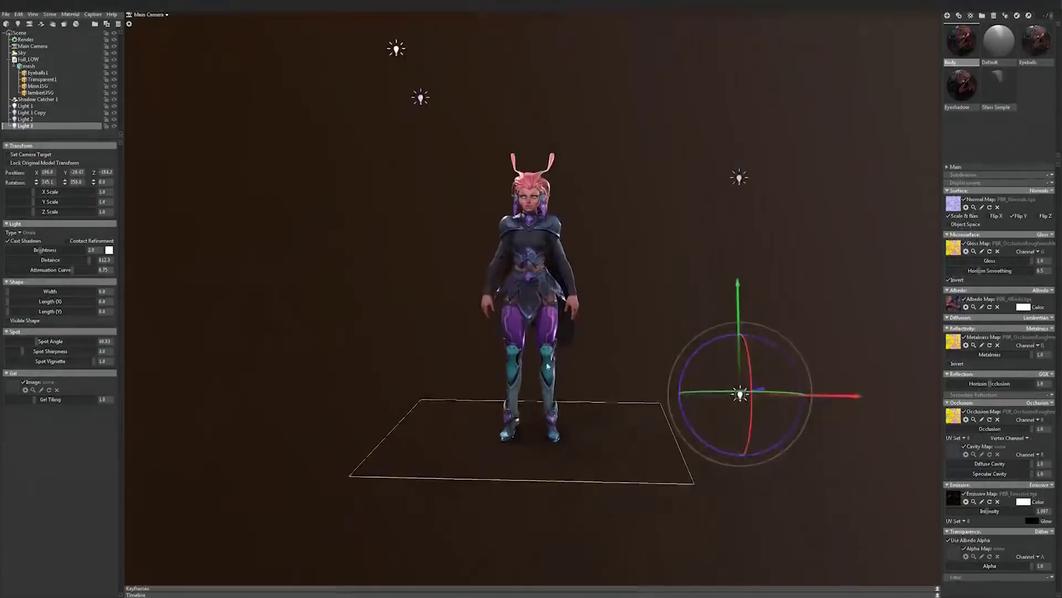
pyautogui.scroll(5, 555, 406)
pyautogui.scroll(-3, 539, 416)
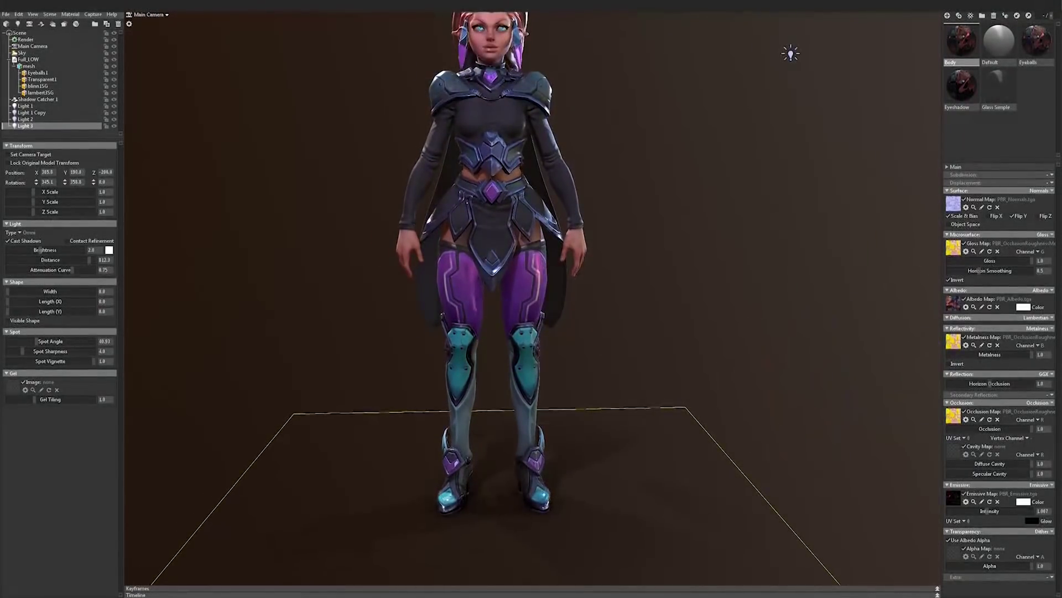
pyautogui.moveTo(490, 396); pyautogui.dragTo(602, 410)
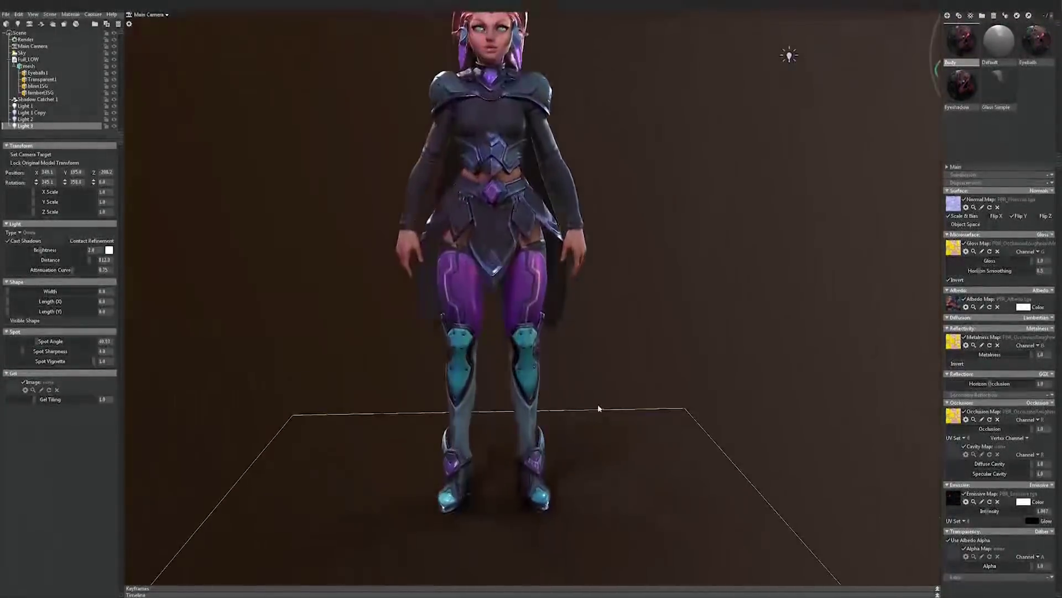
pyautogui.scroll(-3, 602, 409)
# Bring the omni light down to floor level in front of the character's feet, at about X 66, Y 3, Z 48
pyautogui.moveTo(787, 268); pyautogui.dragTo(415, 398)
pyautogui.moveTo(795, 190); pyautogui.dragTo(604, 253)
pyautogui.scroll(-5, 586, 298)
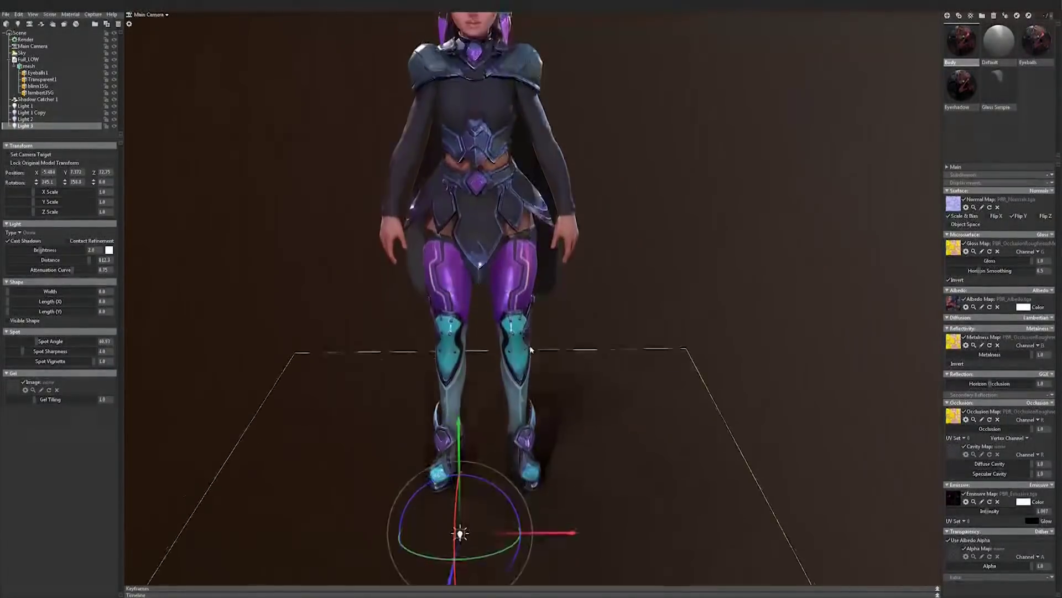
pyautogui.scroll(2, 456, 471)
pyautogui.moveTo(472, 494); pyautogui.dragTo(708, 493)
pyautogui.moveTo(355, 419); pyautogui.dragTo(417, 430)
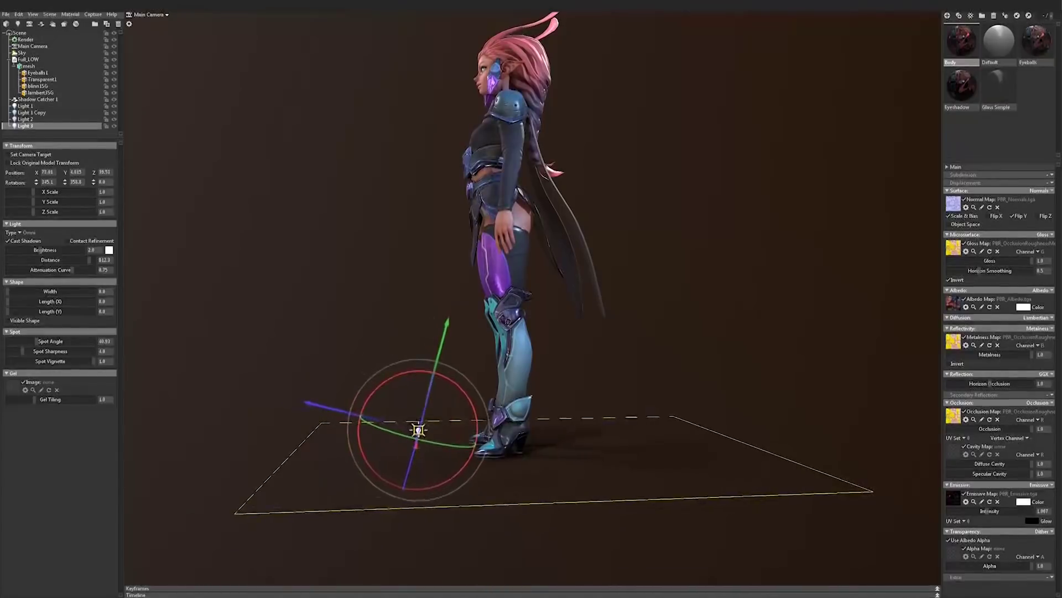
pyautogui.moveTo(270, 385); pyautogui.dragTo(630, 469)
pyautogui.moveTo(722, 508); pyautogui.dragTo(699, 508)
pyautogui.moveTo(451, 124); pyautogui.dragTo(549, 195)
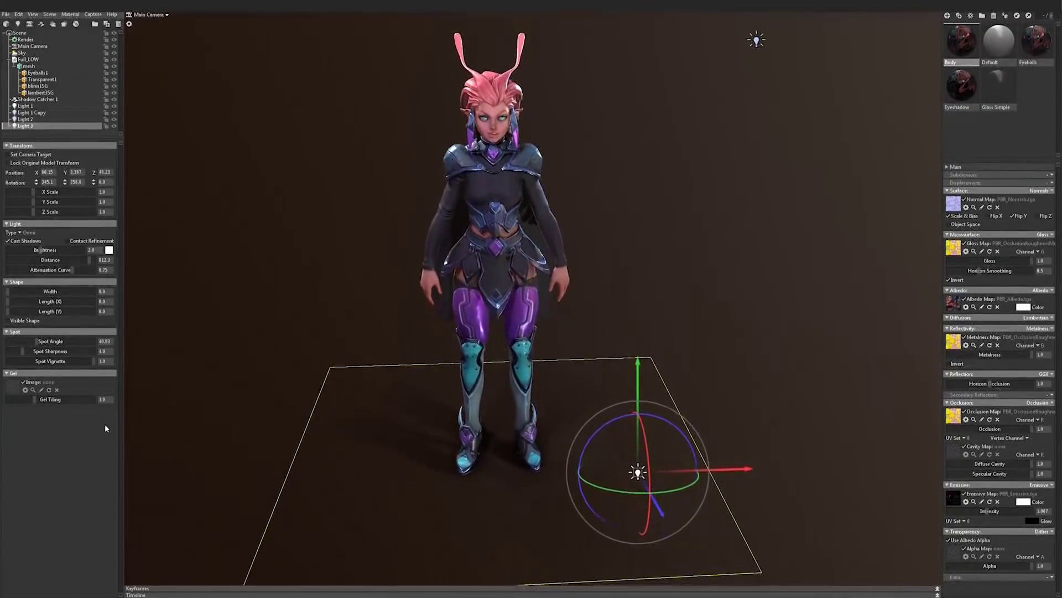
# Tint the floor-level omni light a muted brownish orange
pyautogui.click(109, 250)
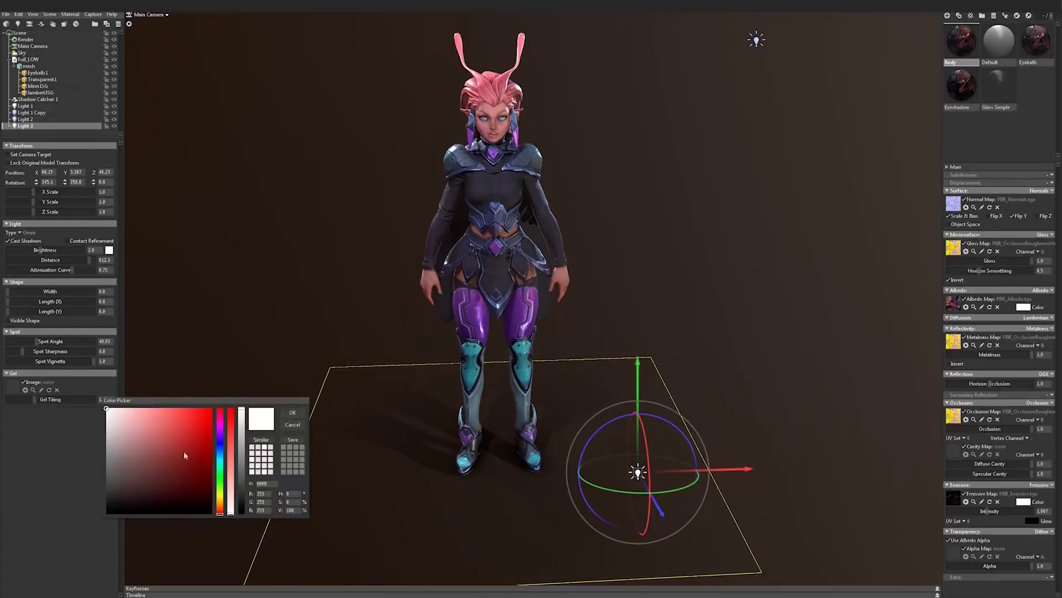
pyautogui.moveTo(220, 509); pyautogui.dragTo(220, 502)
pyautogui.moveTo(147, 463)
pyautogui.mouseDown()
pyautogui.moveTo(147, 477)
pyautogui.moveTo(178, 420)
pyautogui.moveTo(142, 439)
pyautogui.moveTo(168, 463)
pyautogui.moveTo(155, 446)
pyautogui.moveTo(151, 469)
pyautogui.moveTo(142, 455)
pyautogui.mouseUp()
pyautogui.click(286, 417)
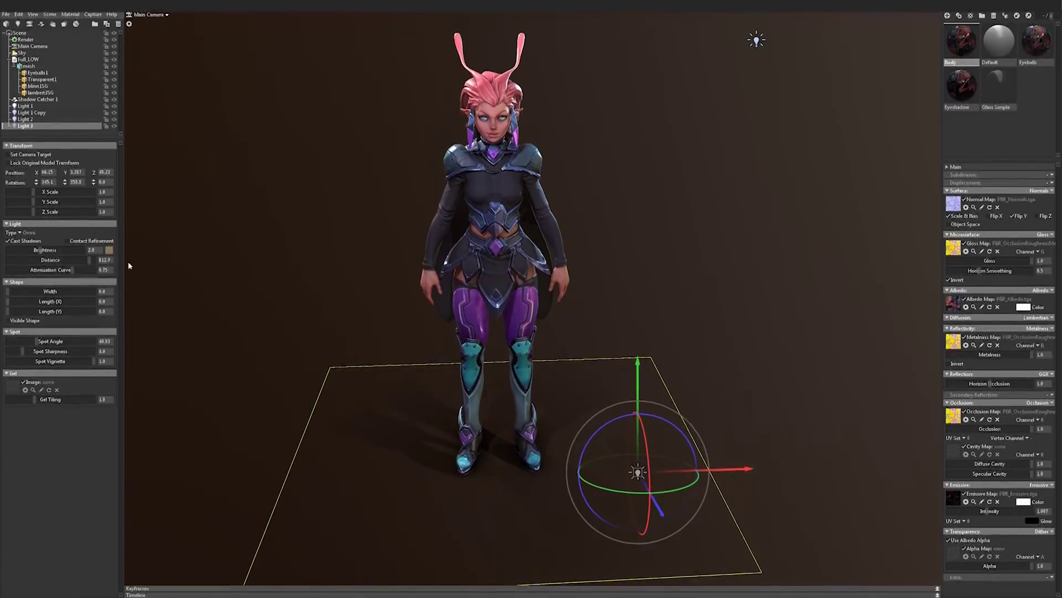
# Reduce the floor light's distance to about 243, raise its brightness, and set its attenuation curve to about 0.85
pyautogui.moveTo(89, 260); pyautogui.dragTo(68, 260)
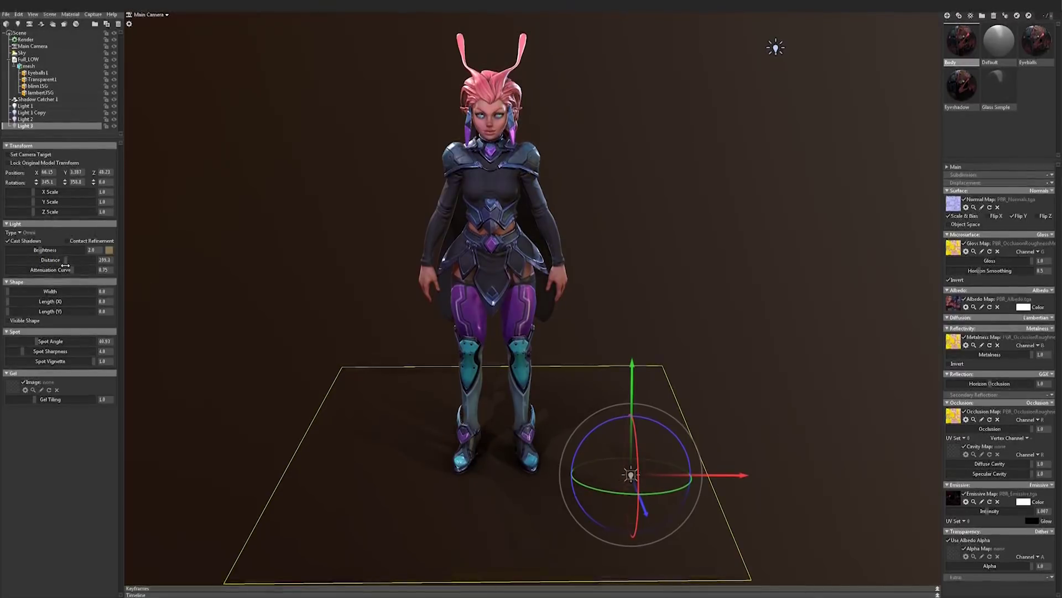
pyautogui.moveTo(45, 251)
pyautogui.mouseDown()
pyautogui.moveTo(72, 252)
pyautogui.moveTo(57, 251)
pyautogui.mouseUp()
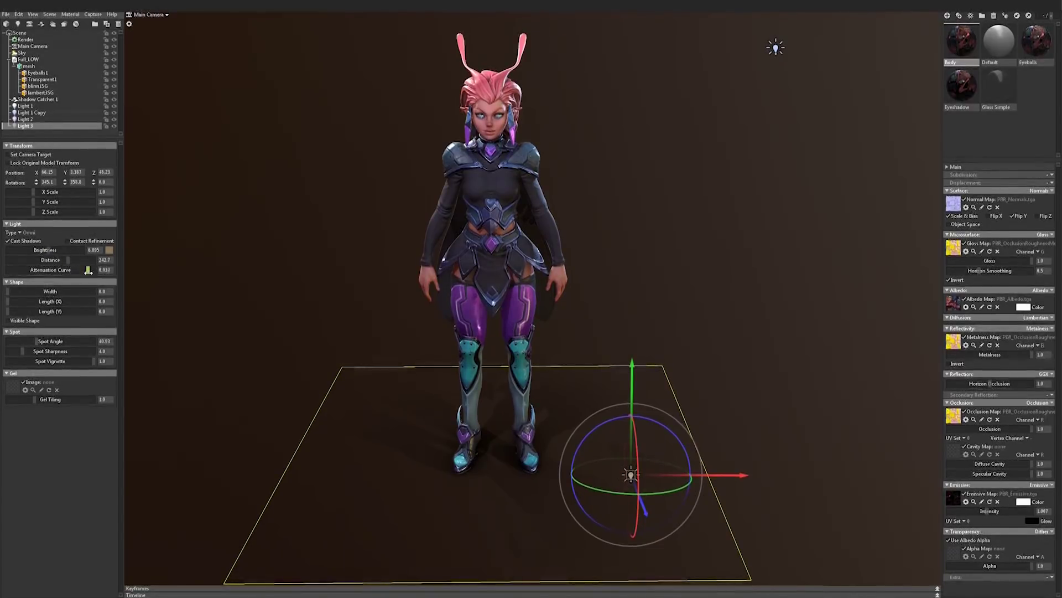
pyautogui.moveTo(332, 276); pyautogui.dragTo(54, 384)
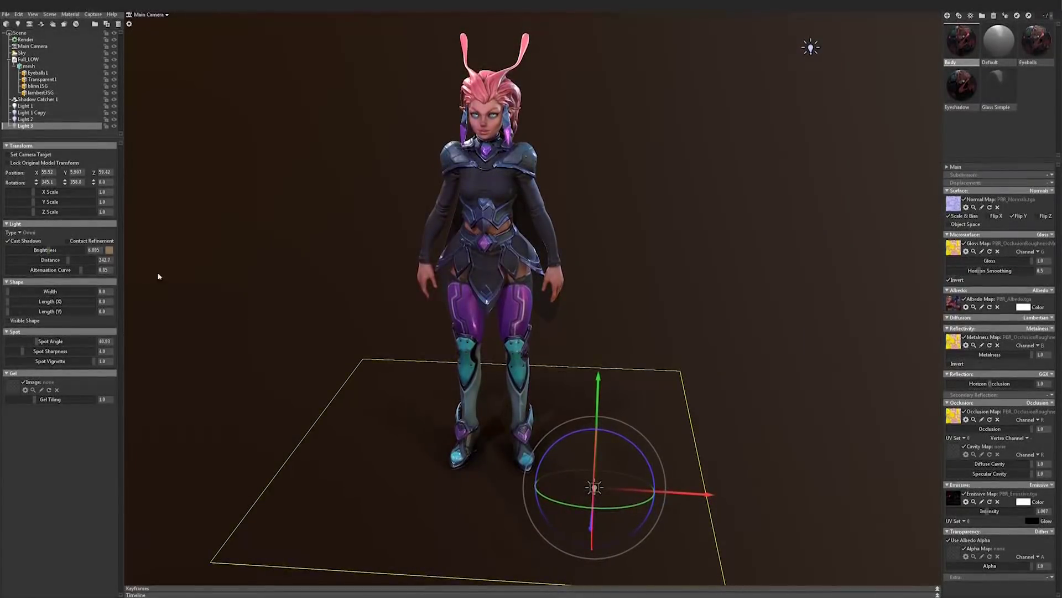
# Check the floor light on the legs and armor from several angles, and turn off its shadow casting
pyautogui.moveTo(158, 276); pyautogui.dragTo(521, 314)
pyautogui.moveTo(522, 314); pyautogui.dragTo(408, 271, button='right')
pyautogui.moveTo(455, 284); pyautogui.dragTo(391, 278)
pyautogui.moveTo(527, 244); pyautogui.dragTo(450, 238)
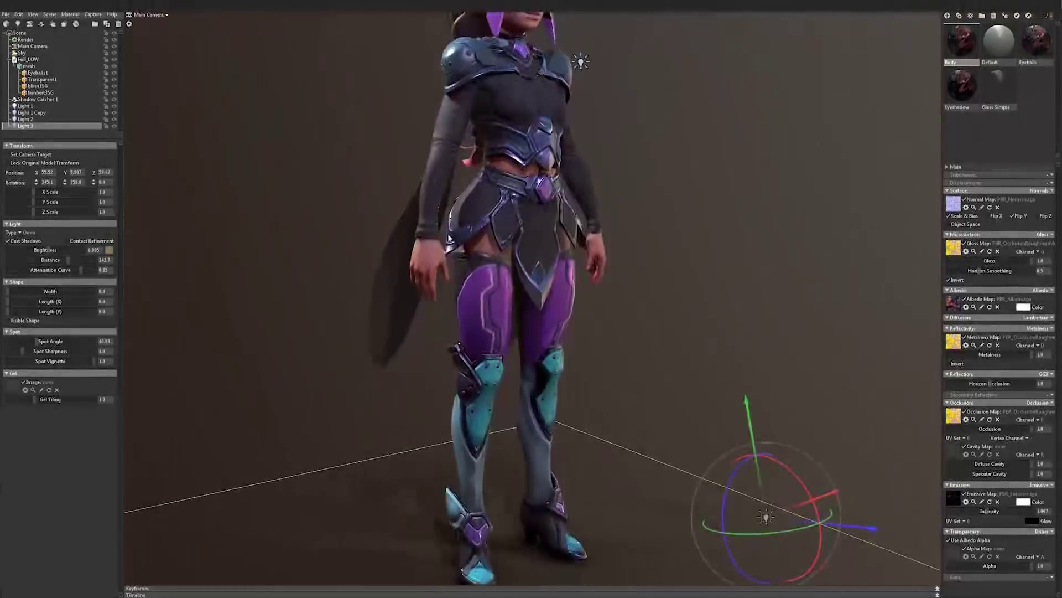
pyautogui.moveTo(598, 285); pyautogui.dragTo(425, 316)
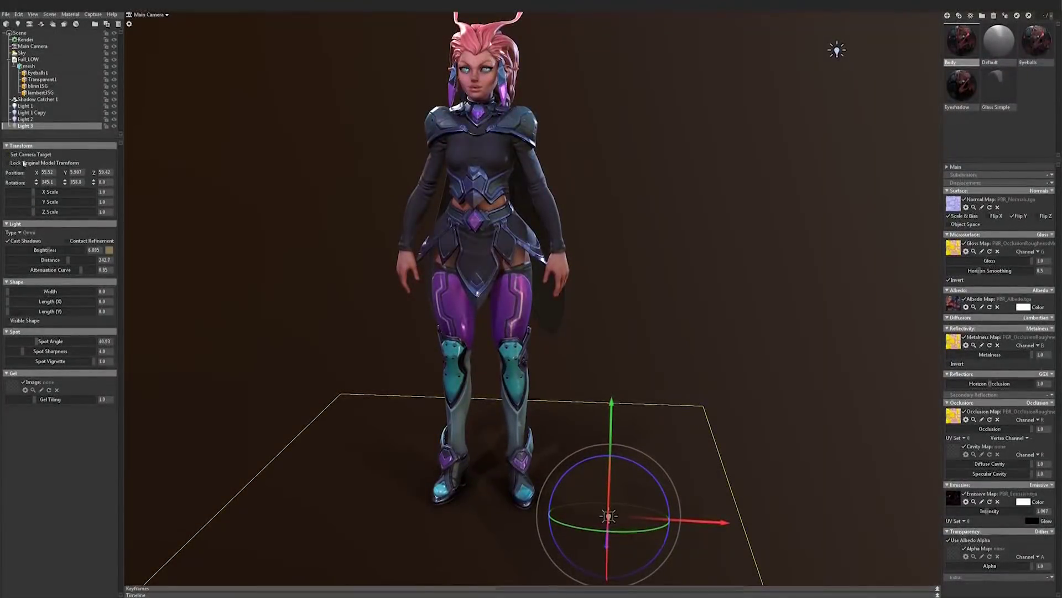
pyautogui.click(8, 241)
pyautogui.moveTo(337, 300); pyautogui.dragTo(539, 423)
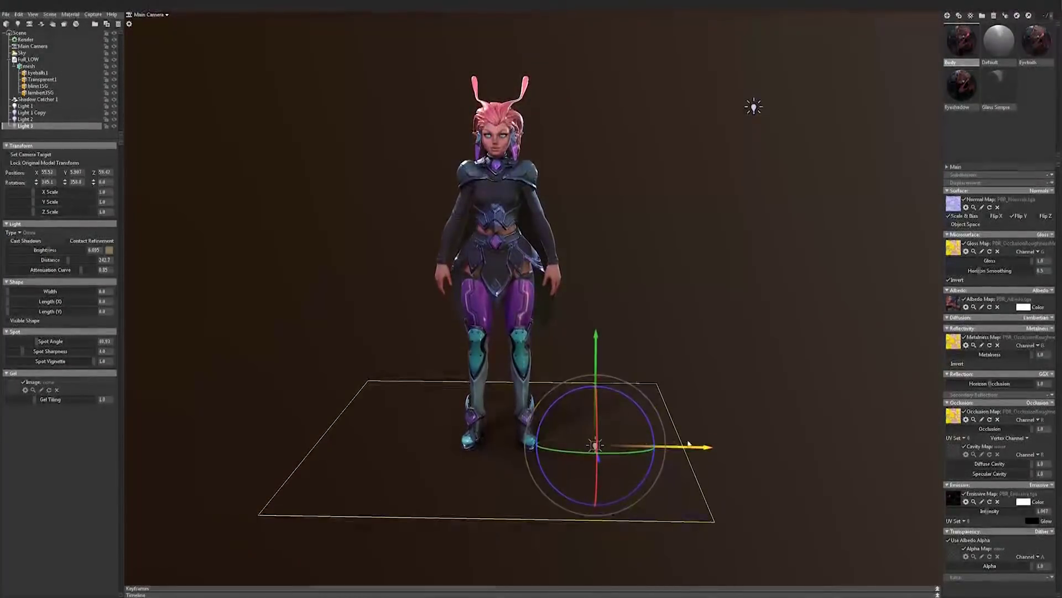
# Slide the floor light inward toward the character's feet, to about X 44, and deselect it
pyautogui.moveTo(709, 438); pyautogui.dragTo(711, 118)
pyautogui.click(658, 402)
pyautogui.click(587, 443)
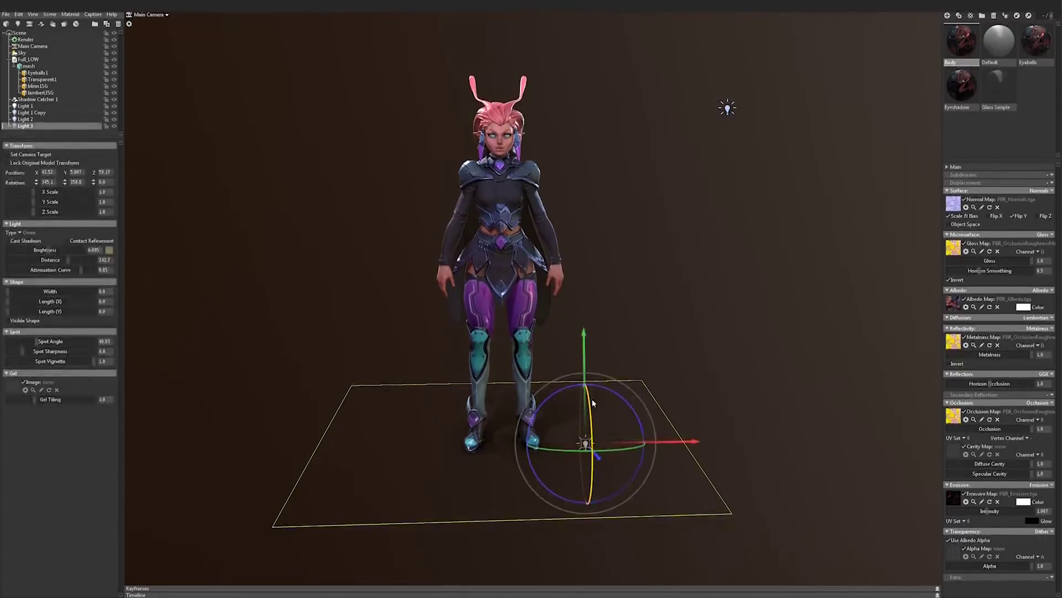
pyautogui.moveTo(604, 346); pyautogui.dragTo(622, 383)
pyautogui.click(622, 384)
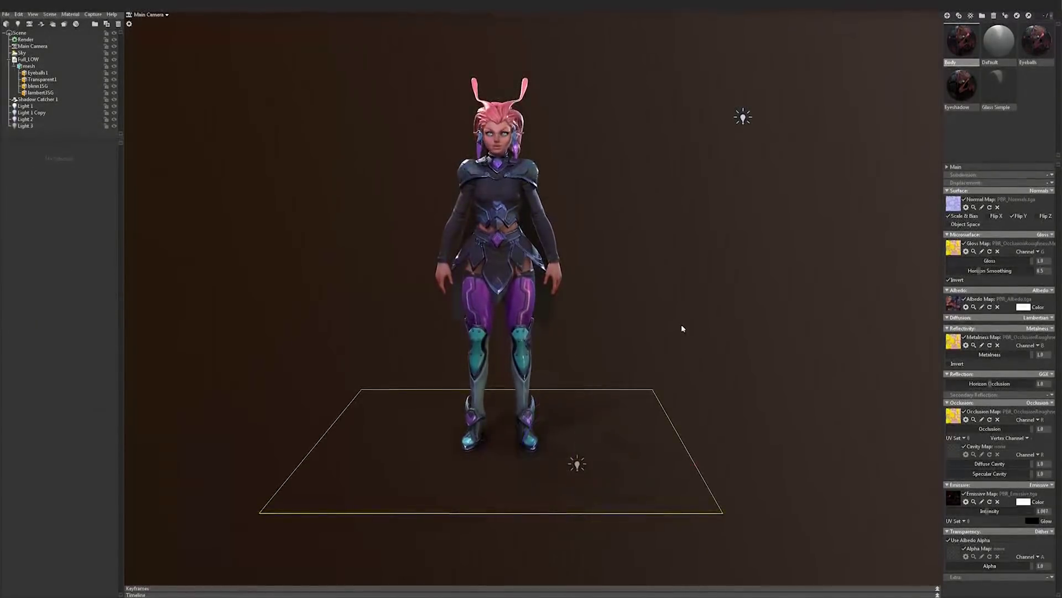
# Review the lighting on the upper body, then add another light and set its type to omni
pyautogui.moveTo(542, 317); pyautogui.dragTo(484, 319)
pyautogui.scroll(6, 484, 319)
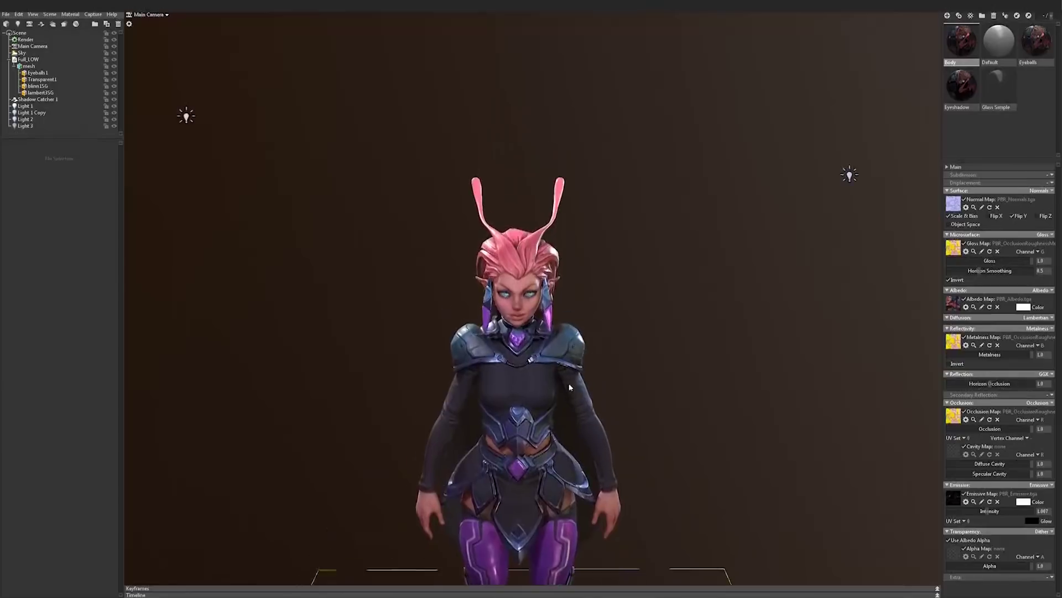
pyautogui.moveTo(639, 372); pyautogui.dragTo(488, 258)
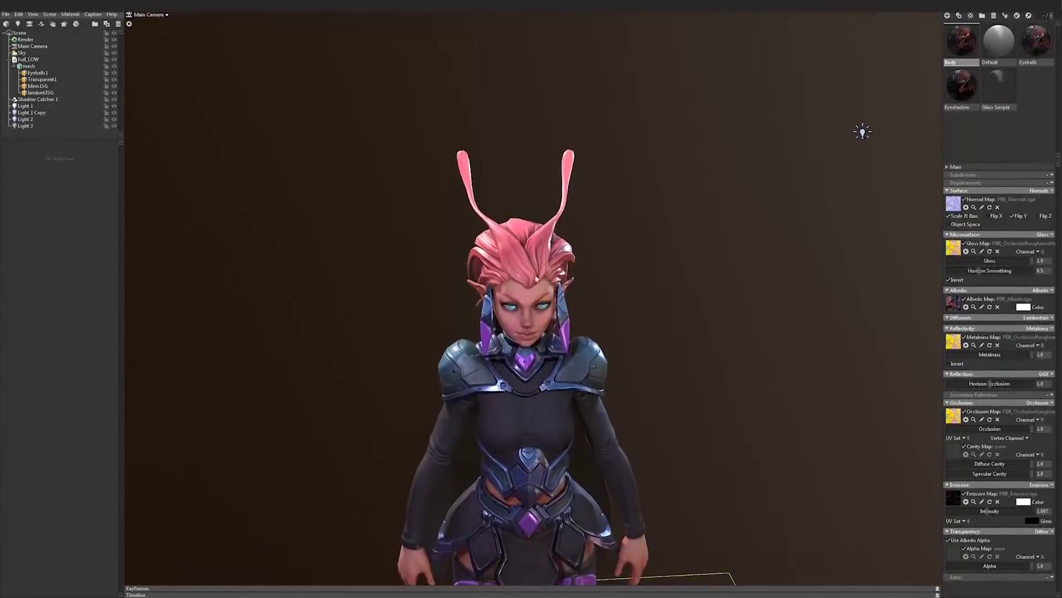
pyautogui.moveTo(519, 193); pyautogui.dragTo(440, 156)
pyautogui.moveTo(635, 180); pyautogui.dragTo(310, 166)
pyautogui.click(18, 25)
pyautogui.moveTo(299, 164); pyautogui.dragTo(52, 163, button='right')
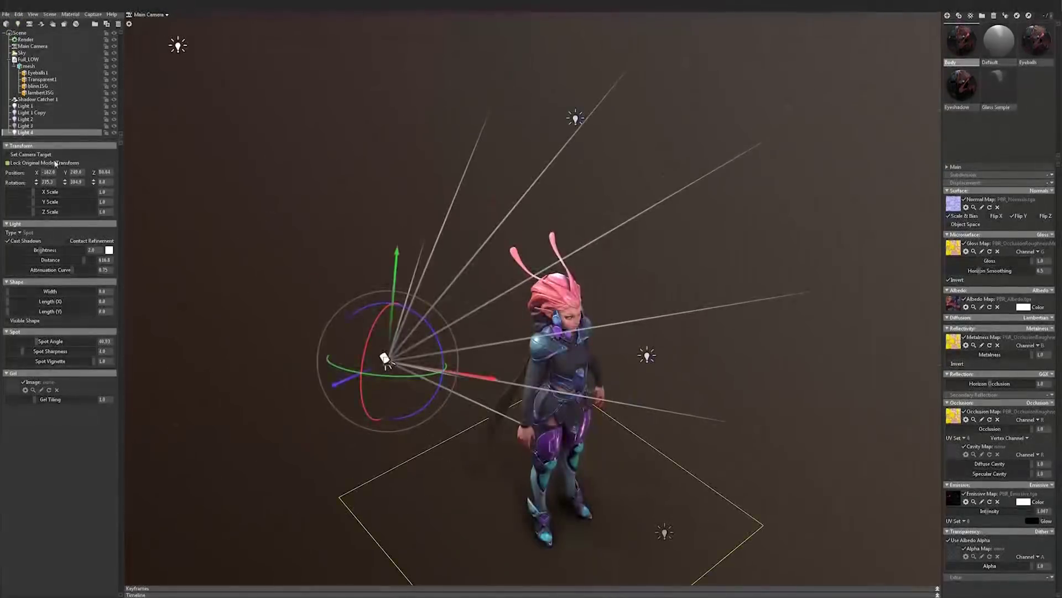
pyautogui.click(18, 232)
pyautogui.click(36, 248)
# Move the new omni light behind the head, next to an antenna tip at about X 15
pyautogui.moveTo(356, 380); pyautogui.dragTo(588, 173)
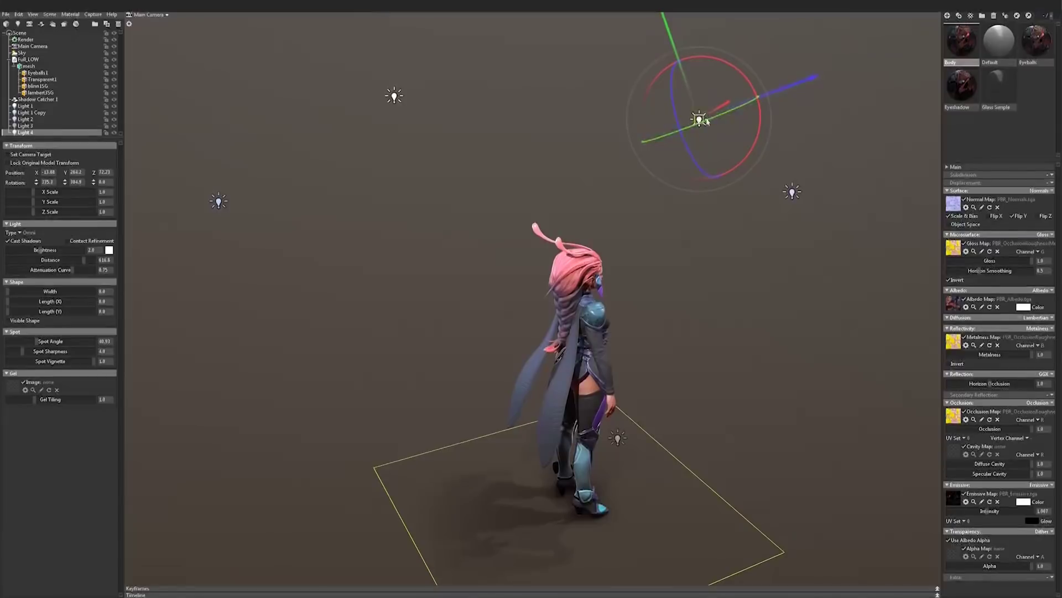
pyautogui.moveTo(698, 119); pyautogui.dragTo(534, 225)
pyautogui.moveTo(589, 141); pyautogui.dragTo(453, 232)
pyautogui.moveTo(521, 230); pyautogui.dragTo(609, 282)
pyautogui.moveTo(486, 244); pyautogui.dragTo(431, 277)
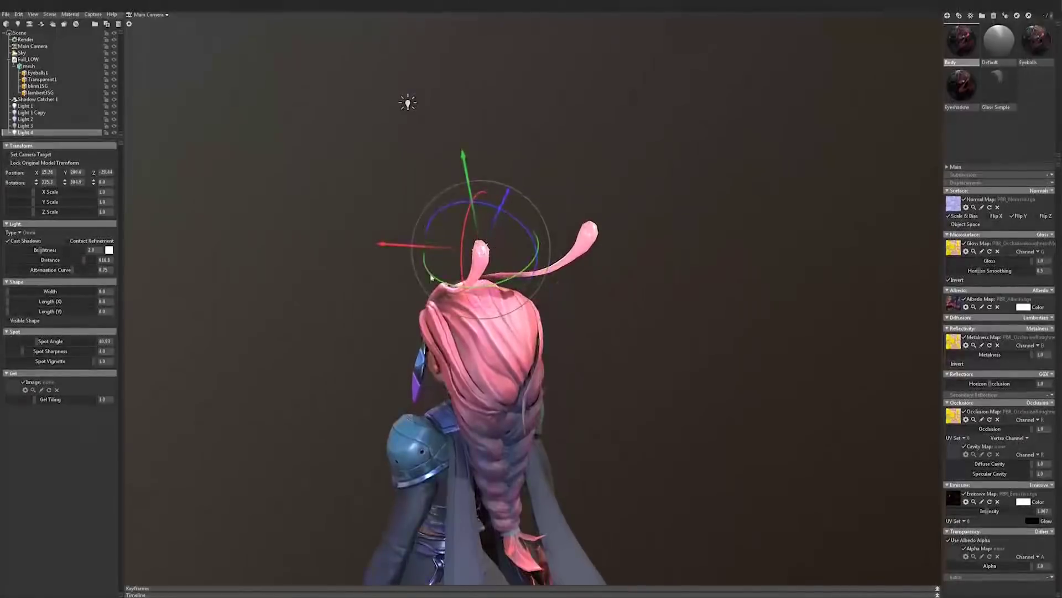
# Tint the omni light above the head a soft pink
pyautogui.click(109, 250)
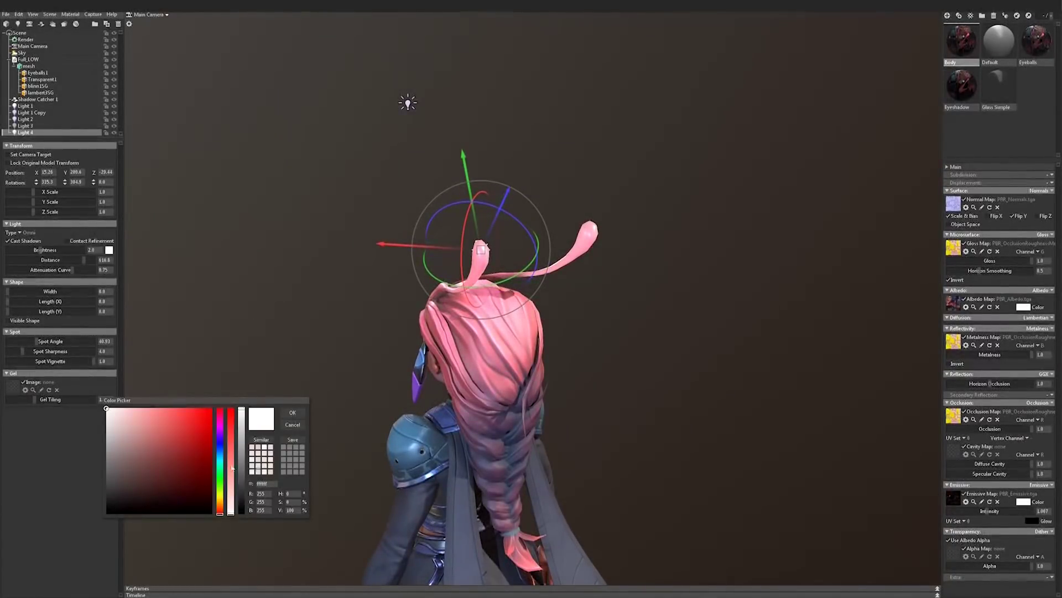
pyautogui.click(159, 418)
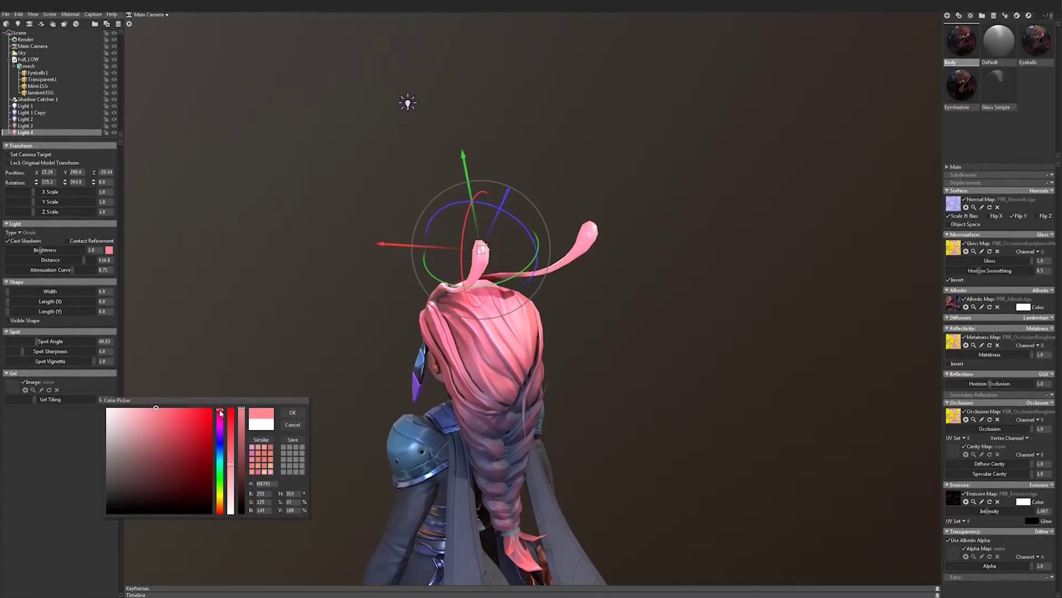
pyautogui.click(292, 412)
pyautogui.moveTo(292, 412); pyautogui.dragTo(180, 240)
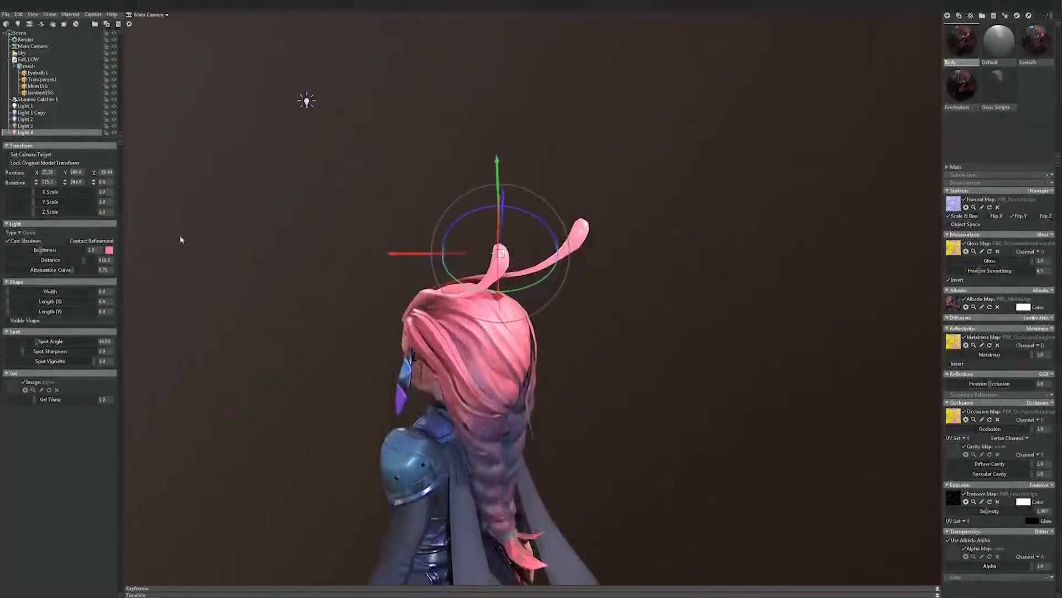
# Raise the pink light's brightness and turn off its shadow casting
pyautogui.moveTo(42, 250)
pyautogui.mouseDown()
pyautogui.moveTo(73, 250)
pyautogui.moveTo(43, 250)
pyautogui.mouseUp()
pyautogui.moveTo(309, 94); pyautogui.dragTo(399, 260)
pyautogui.moveTo(449, 233); pyautogui.dragTo(453, 177)
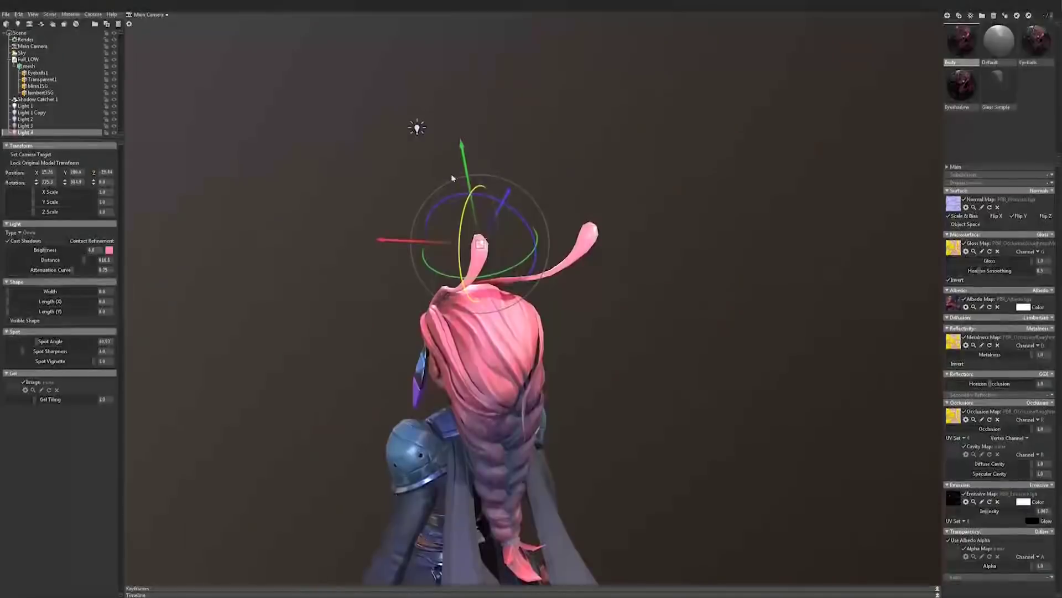
pyautogui.click(8, 241)
pyautogui.moveTo(425, 295); pyautogui.dragTo(249, 277)
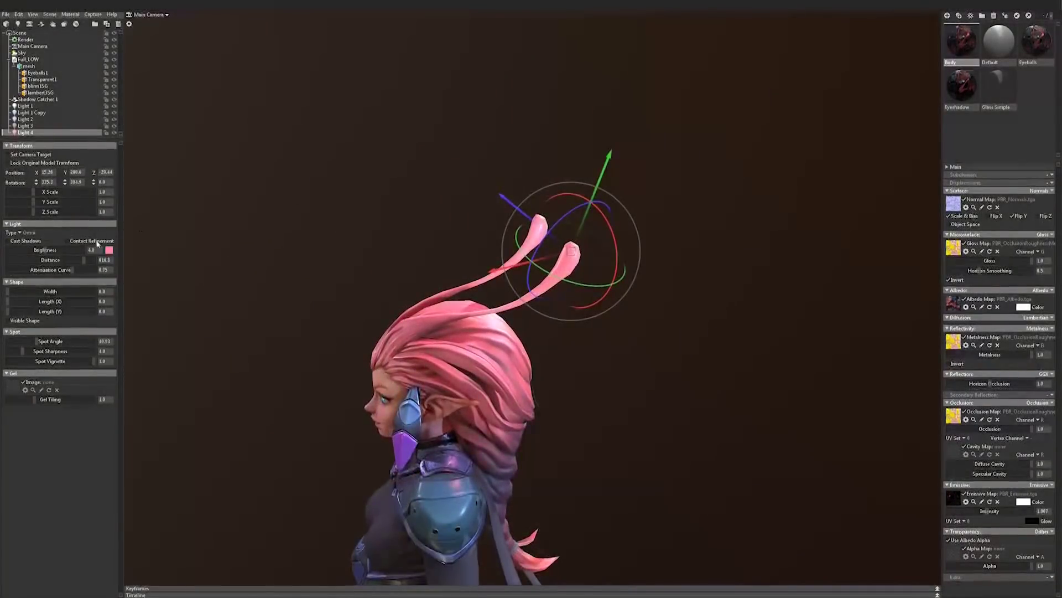
# Limit the pink light's distance to about 97 and set its attenuation curve to about 0.84, checking the hair from back and front
pyautogui.moveTo(80, 259); pyautogui.dragTo(58, 260)
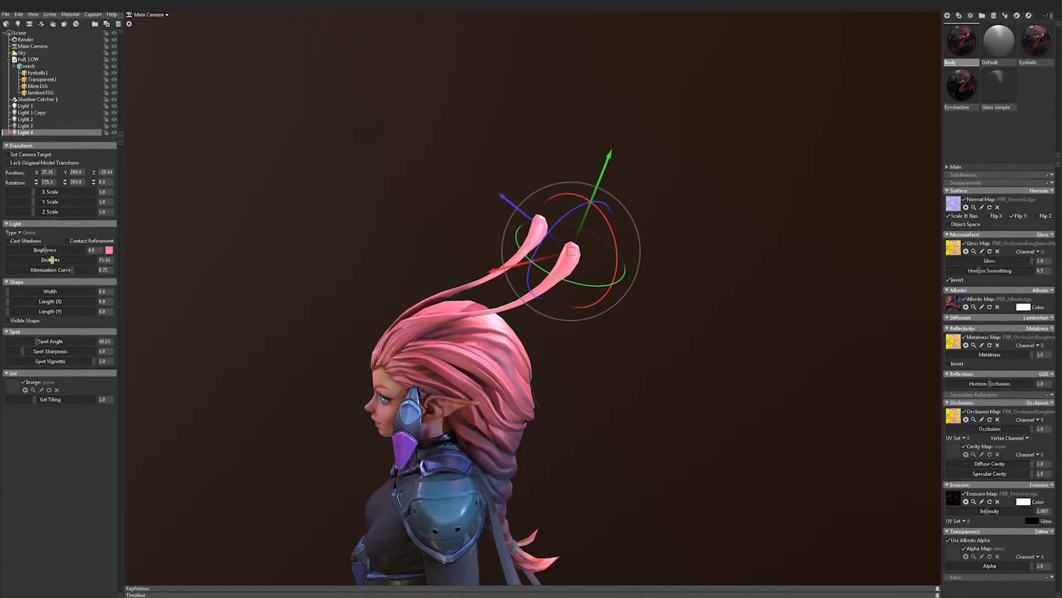
pyautogui.moveTo(498, 404); pyautogui.dragTo(540, 406)
pyautogui.moveTo(474, 445); pyautogui.dragTo(496, 111)
pyautogui.moveTo(441, 348); pyautogui.dragTo(492, 244)
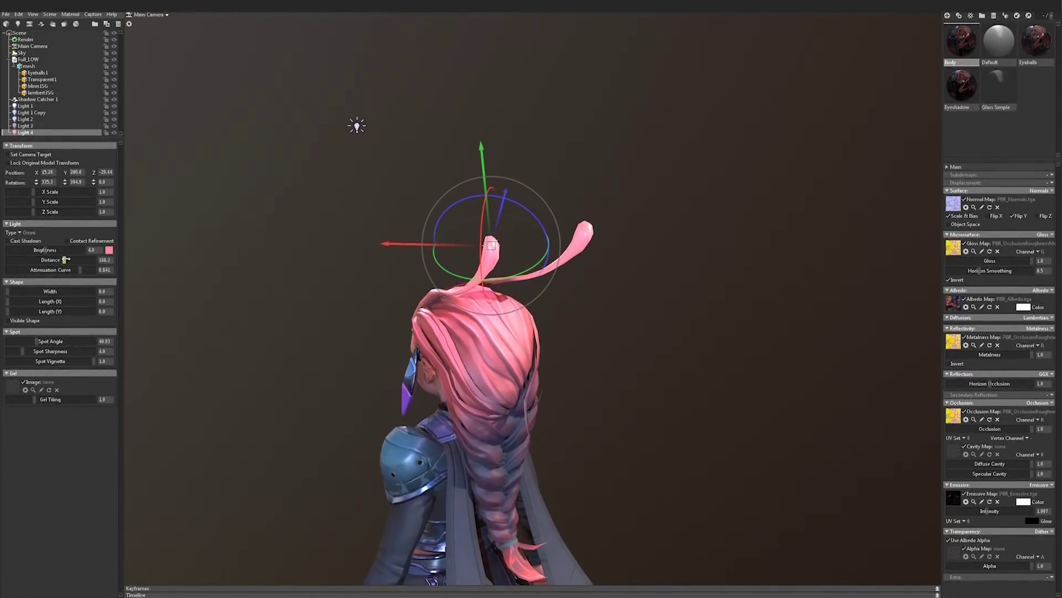
pyautogui.moveTo(313, 328); pyautogui.dragTo(580, 484)
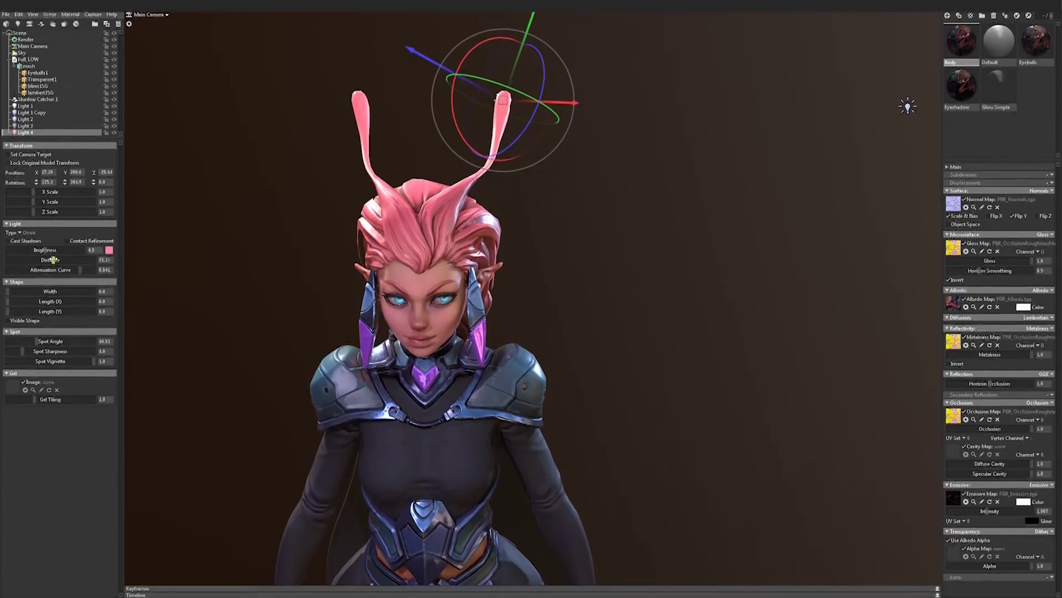
pyautogui.moveTo(54, 260); pyautogui.dragTo(57, 259)
pyautogui.moveTo(437, 235); pyautogui.dragTo(543, 280)
pyautogui.click(636, 266)
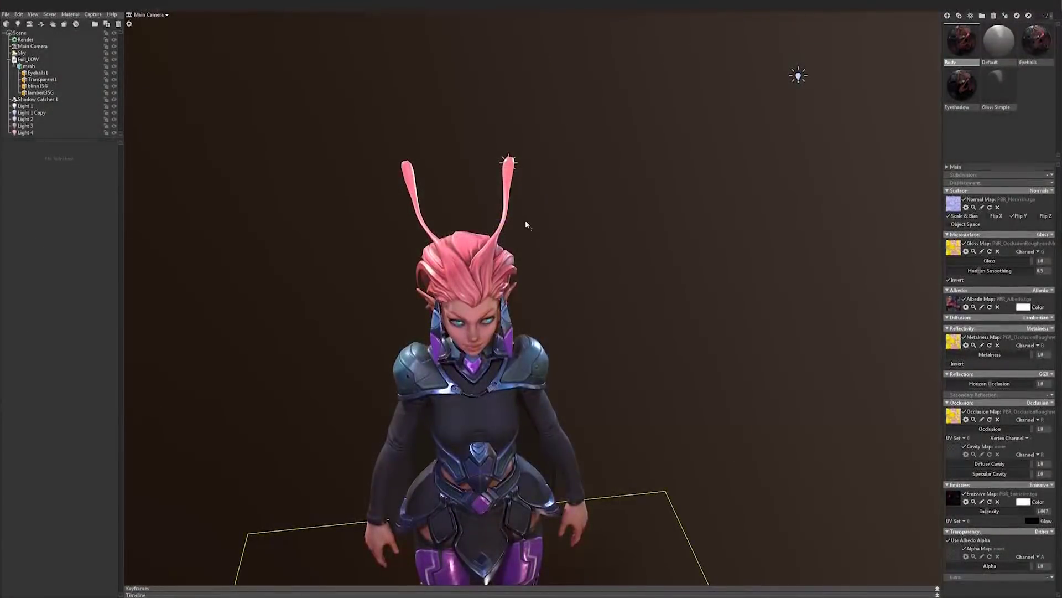
# Toggle the pink light's visibility to compare its effect on the hair, and select it from behind the character
pyautogui.moveTo(526, 222); pyautogui.dragTo(369, 170)
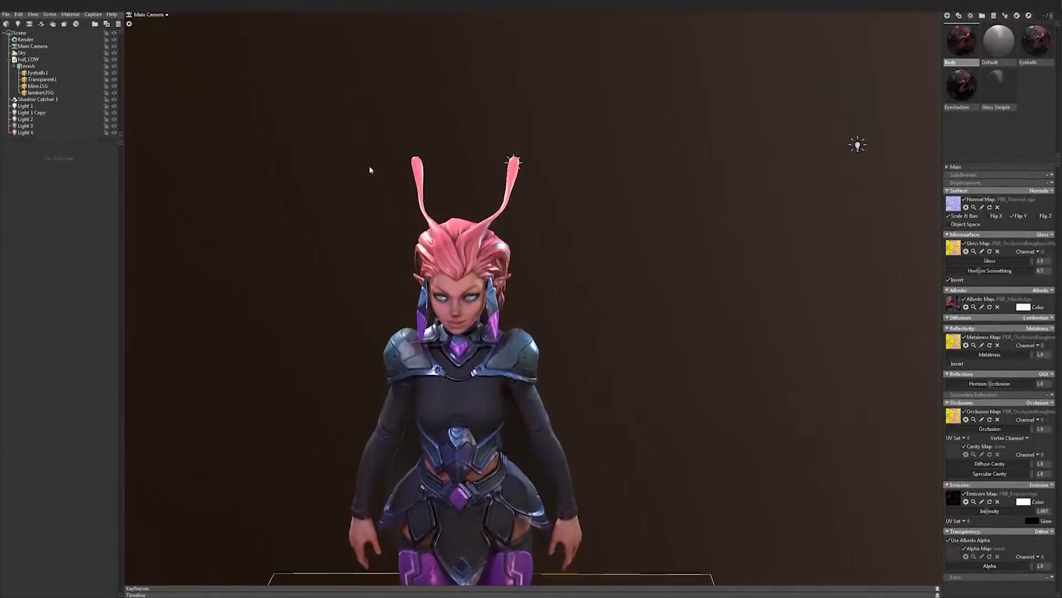
pyautogui.click(114, 133)
pyautogui.moveTo(455, 134); pyautogui.dragTo(248, 137)
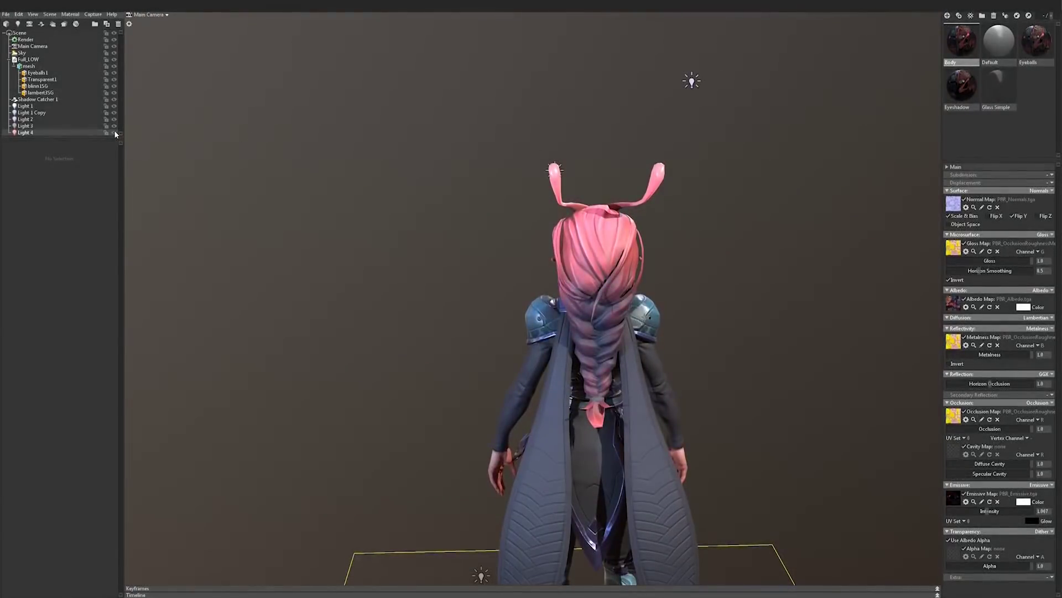
pyautogui.moveTo(288, 161); pyautogui.dragTo(425, 215)
pyautogui.click(427, 208)
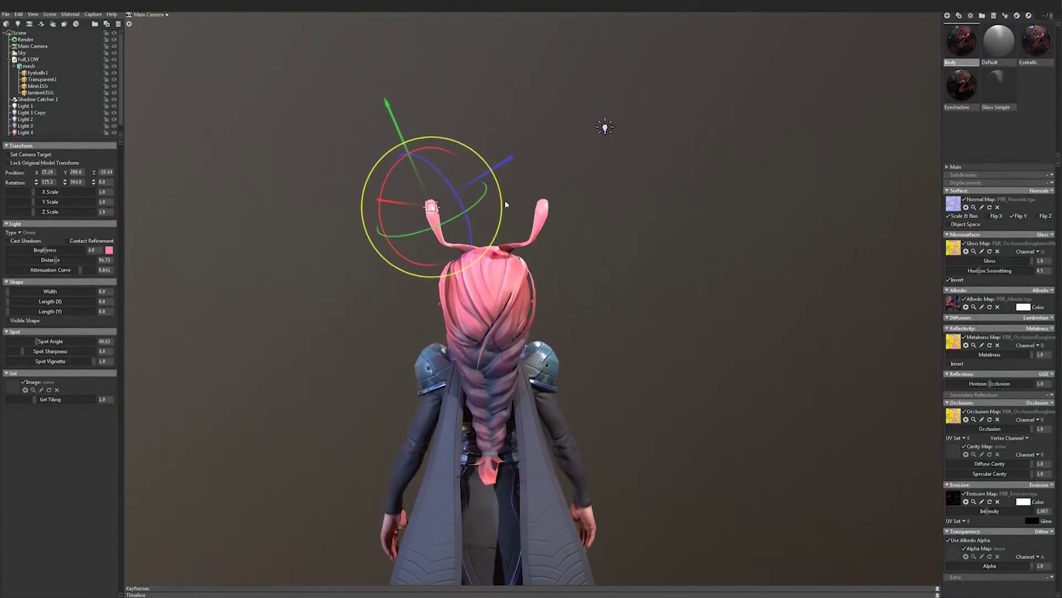
# Position the pink light and its duplicate at the tips of the character's two antennae, checking placement from the side and back
pyautogui.moveTo(505, 194); pyautogui.dragTo(531, 244)
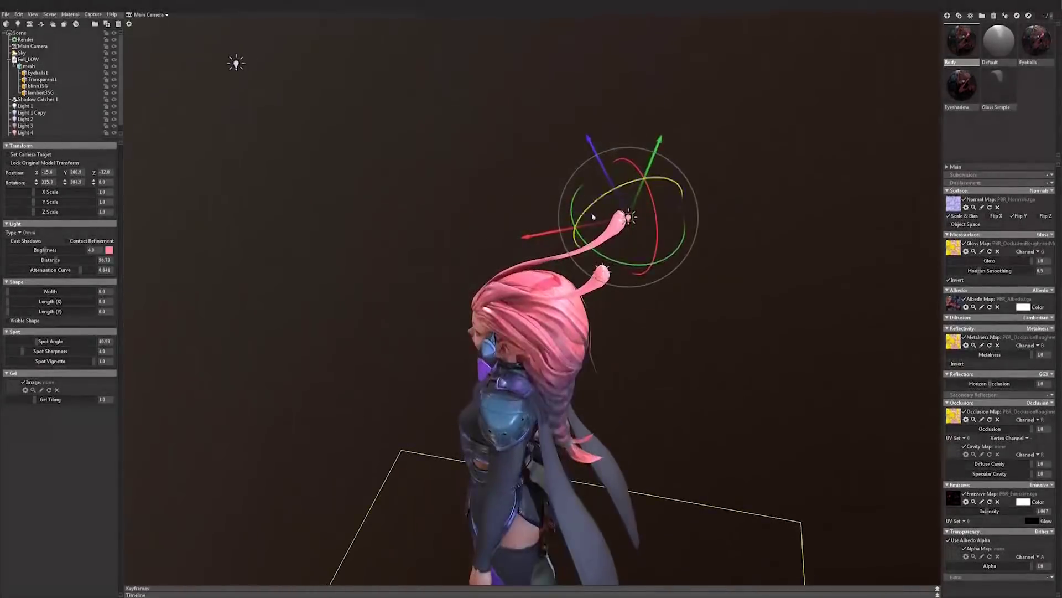
pyautogui.moveTo(590, 224); pyautogui.dragTo(564, 250)
pyautogui.click(385, 173)
pyautogui.click(544, 269)
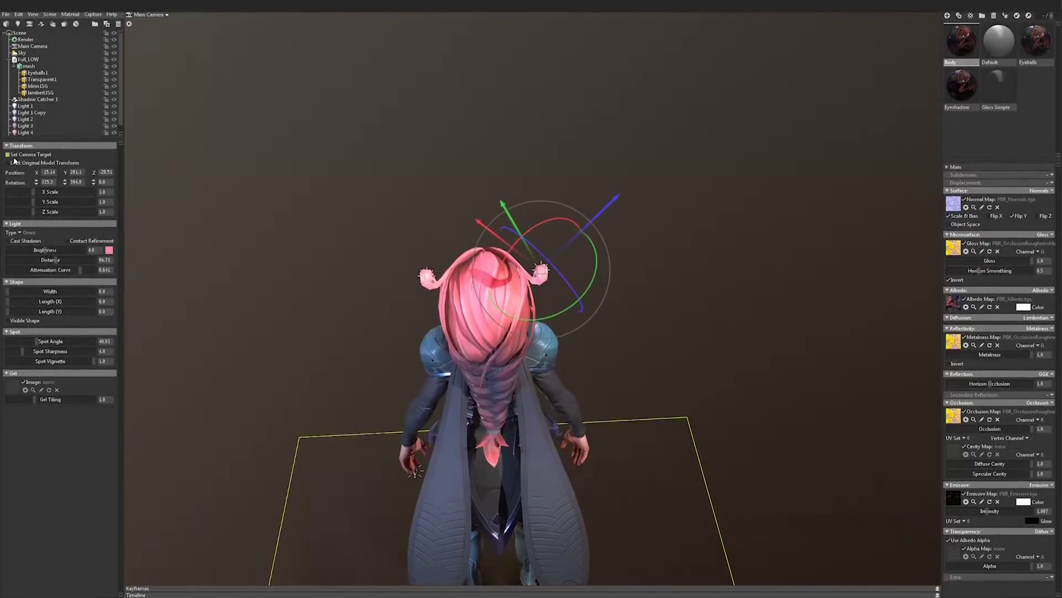
pyautogui.moveTo(586, 182); pyautogui.dragTo(575, 244)
pyautogui.click(573, 170)
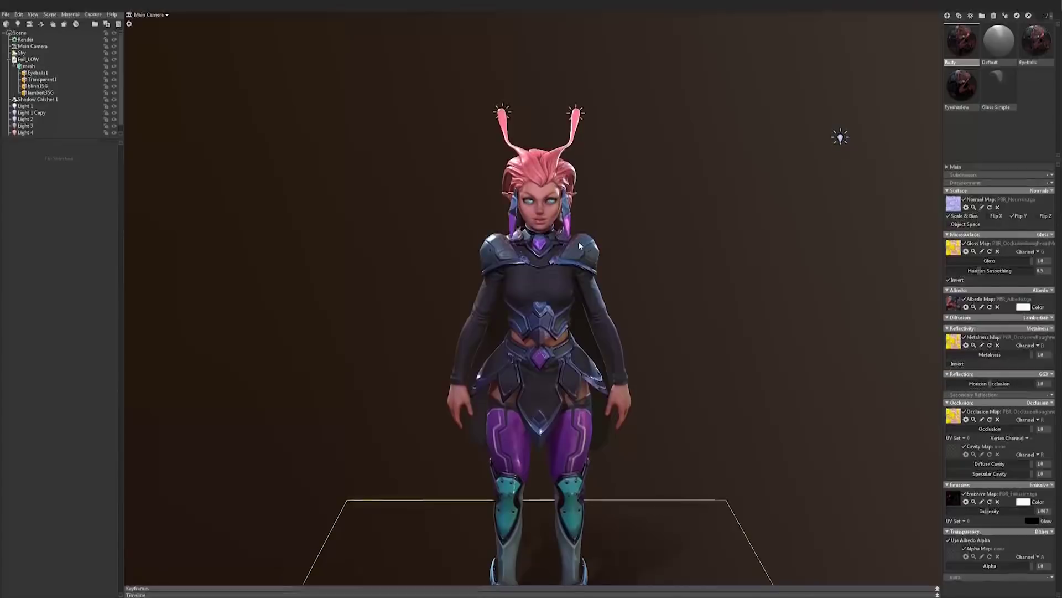
# Rotate the character mesh around its vertical axis and back to face front, inspecting how the lights fall on it
pyautogui.moveTo(471, 275); pyautogui.dragTo(484, 226)
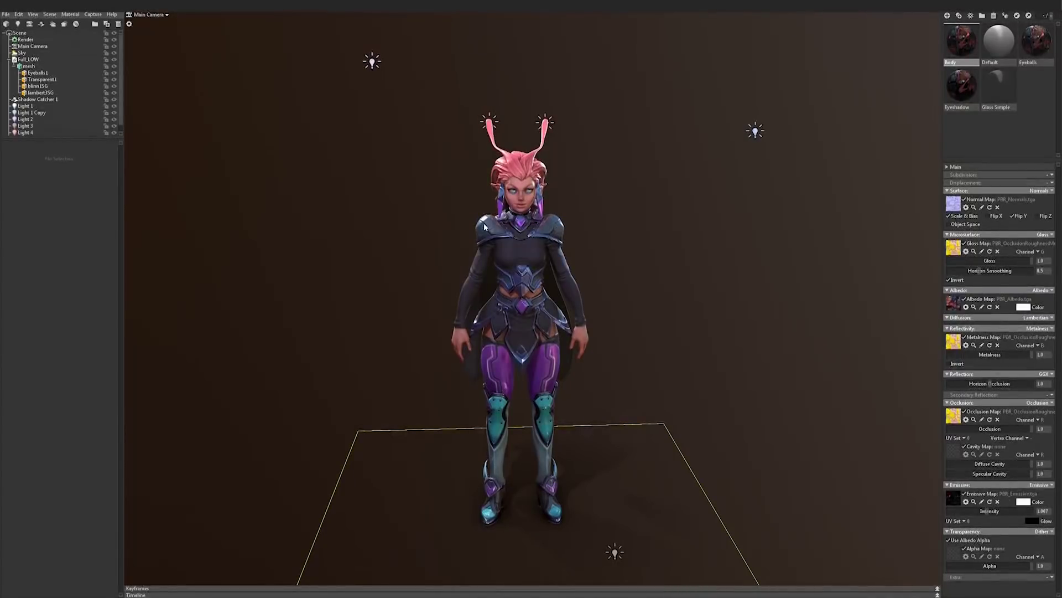
pyautogui.moveTo(472, 177); pyautogui.dragTo(539, 306)
pyautogui.scroll(3, 475, 171)
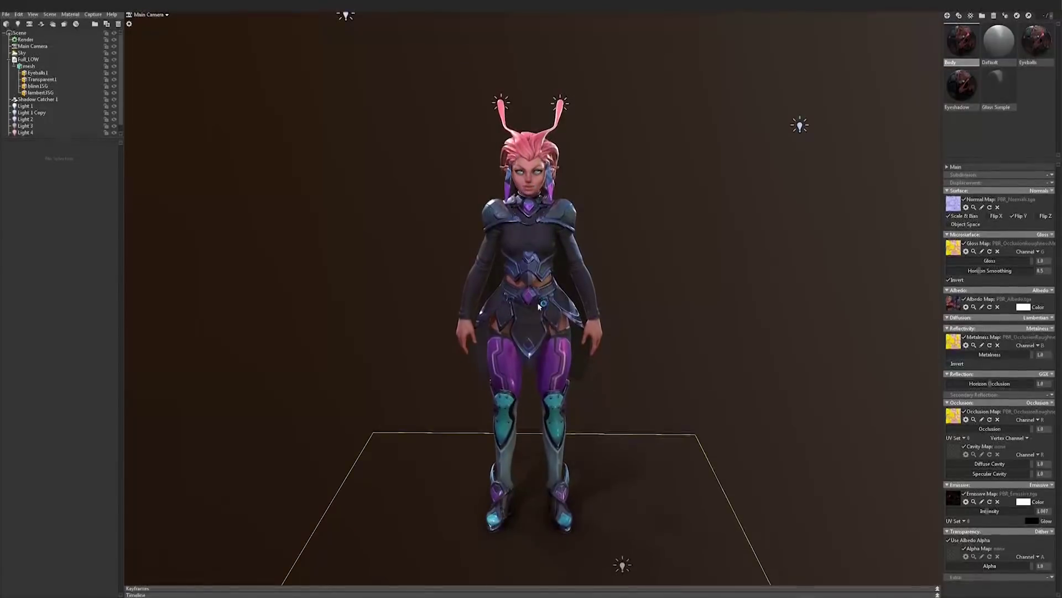
pyautogui.click(539, 306)
pyautogui.moveTo(587, 491)
pyautogui.mouseDown()
pyautogui.moveTo(559, 514)
pyautogui.moveTo(498, 513)
pyautogui.moveTo(608, 503)
pyautogui.moveTo(453, 495)
pyautogui.moveTo(532, 519)
pyautogui.moveTo(481, 505)
pyautogui.moveTo(587, 512)
pyautogui.mouseUp()
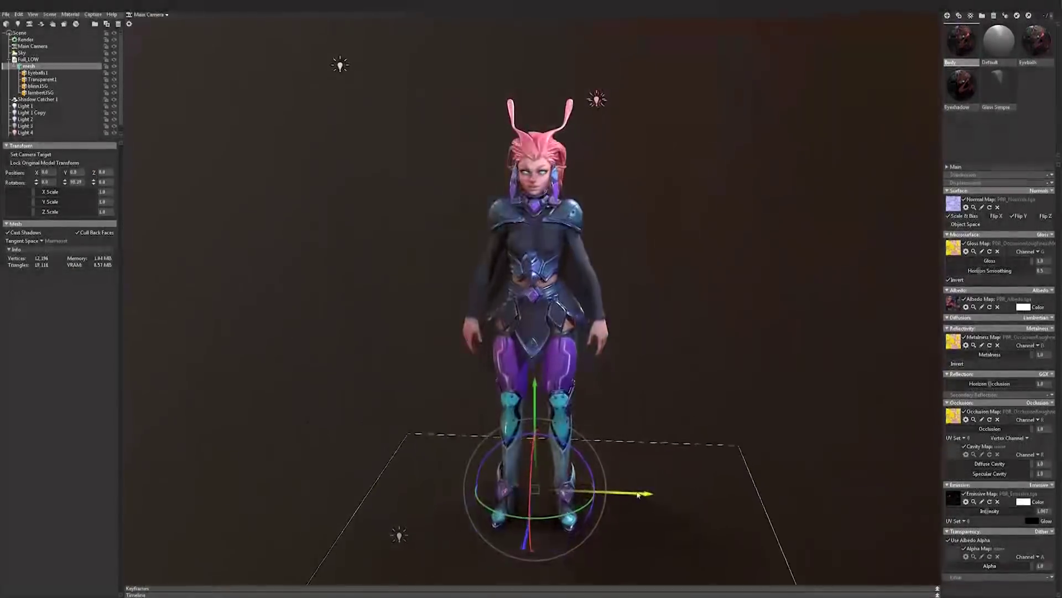
pyautogui.moveTo(637, 489); pyautogui.dragTo(490, 466)
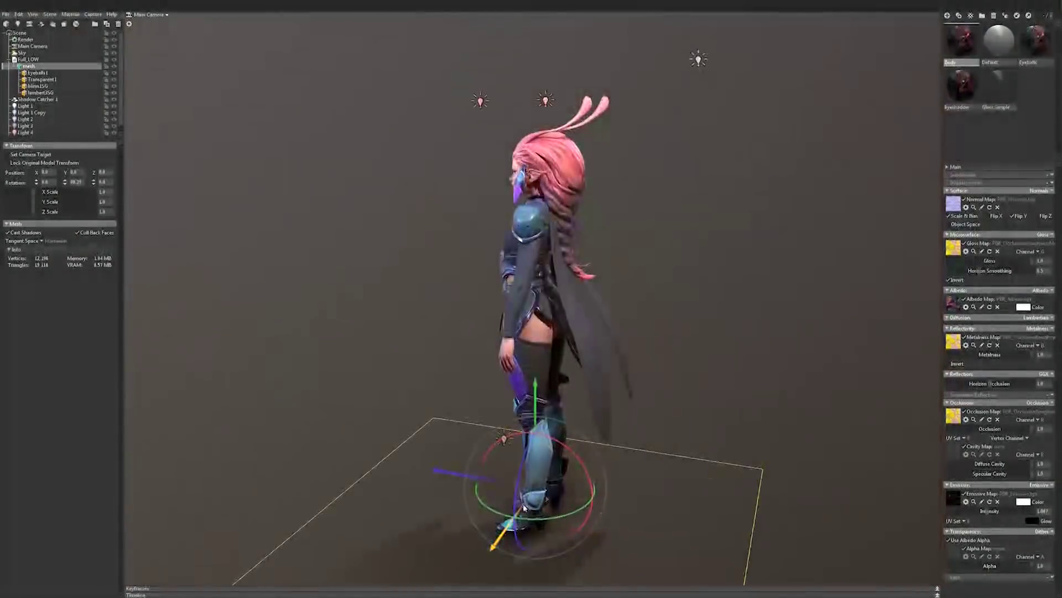
pyautogui.moveTo(523, 503); pyautogui.dragTo(595, 506)
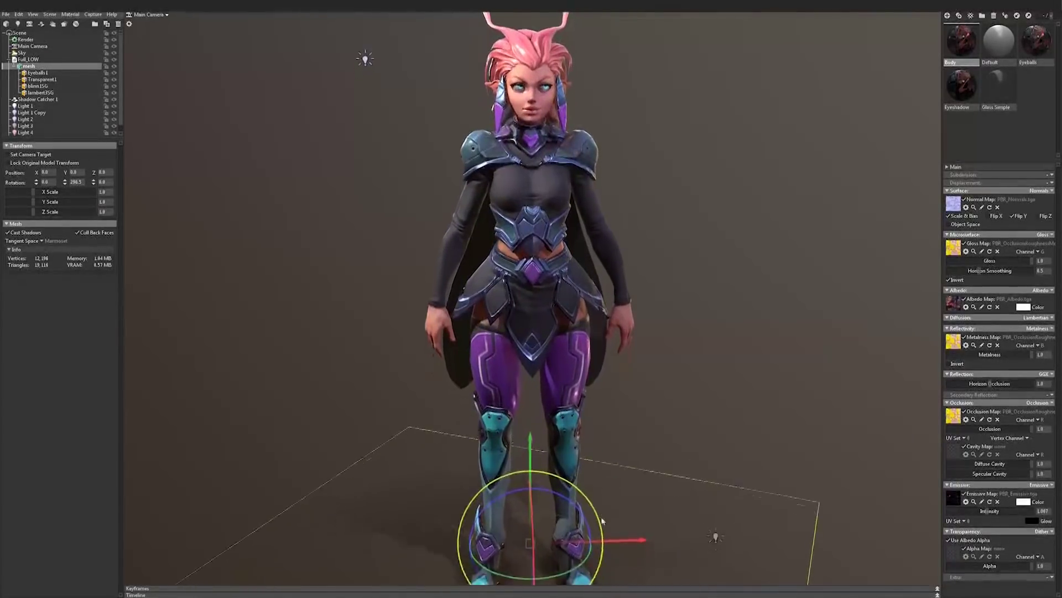
pyautogui.moveTo(546, 518); pyautogui.dragTo(517, 526)
pyautogui.moveTo(406, 468); pyautogui.dragTo(442, 467)
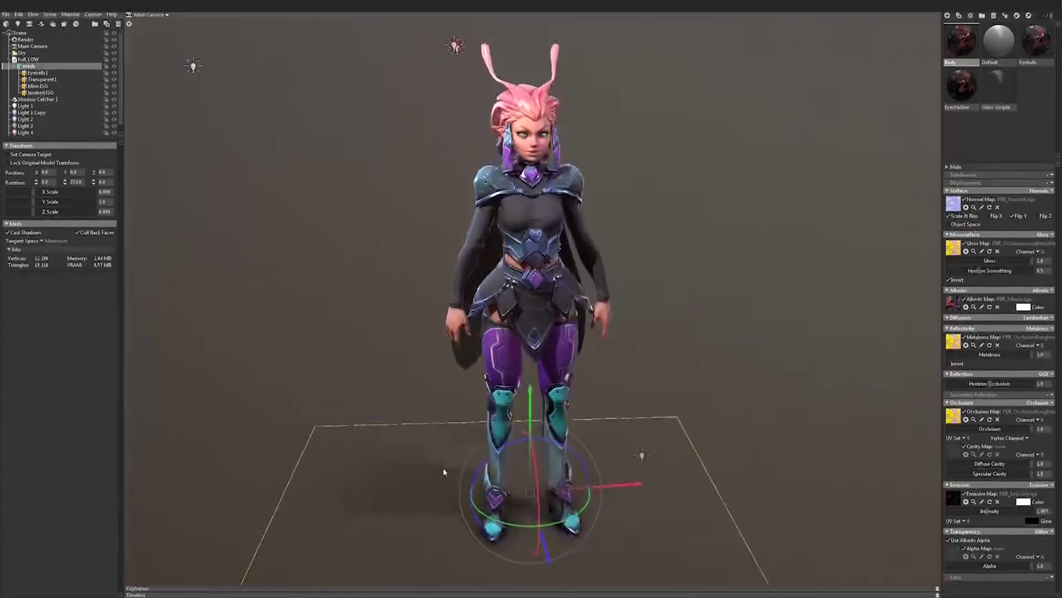
pyautogui.moveTo(443, 467); pyautogui.dragTo(682, 443)
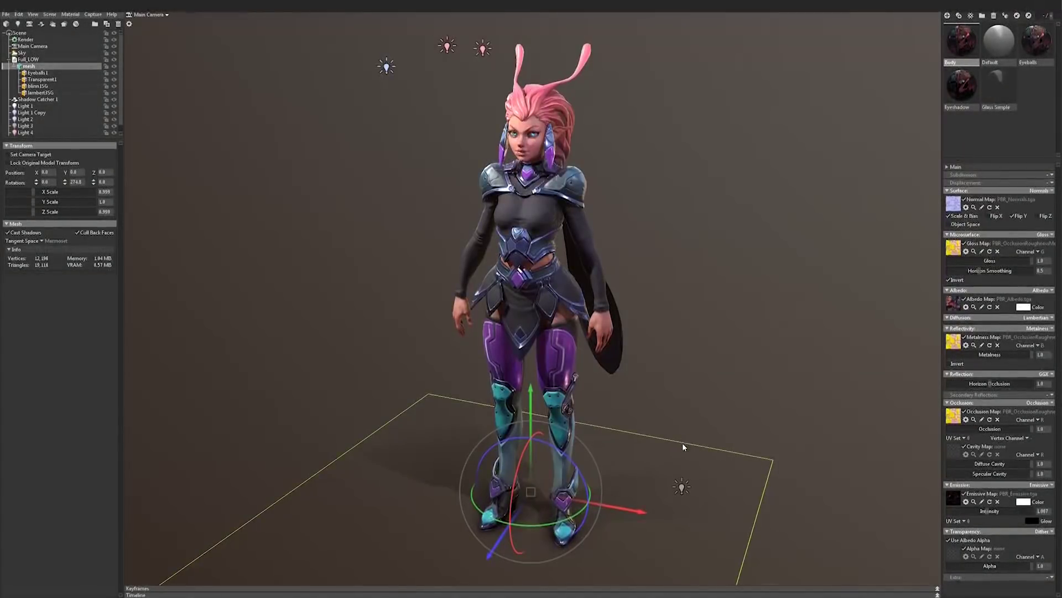
pyautogui.moveTo(736, 433); pyautogui.dragTo(564, 460)
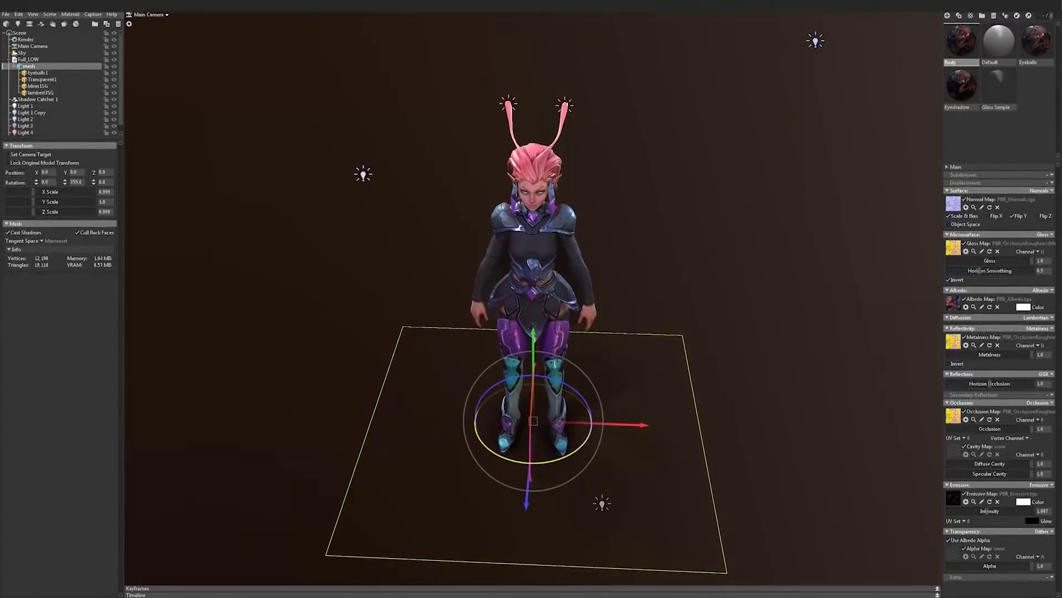
# Parent both pink antenna lights to the character mesh in the scene hierarchy and select the mesh
pyautogui.moveTo(322, 339); pyautogui.dragTo(487, 116)
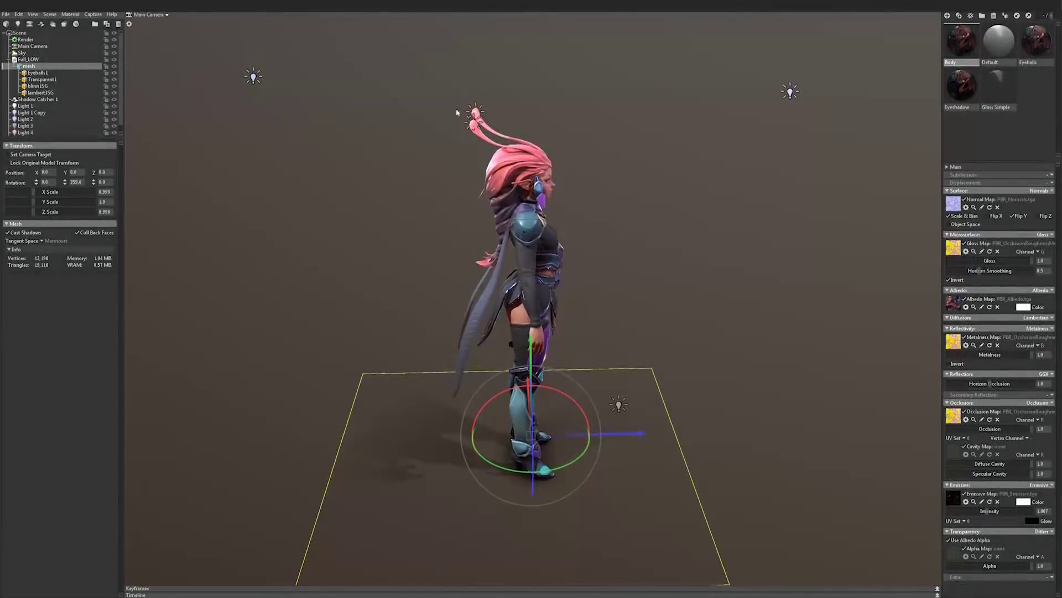
pyautogui.click(52, 132)
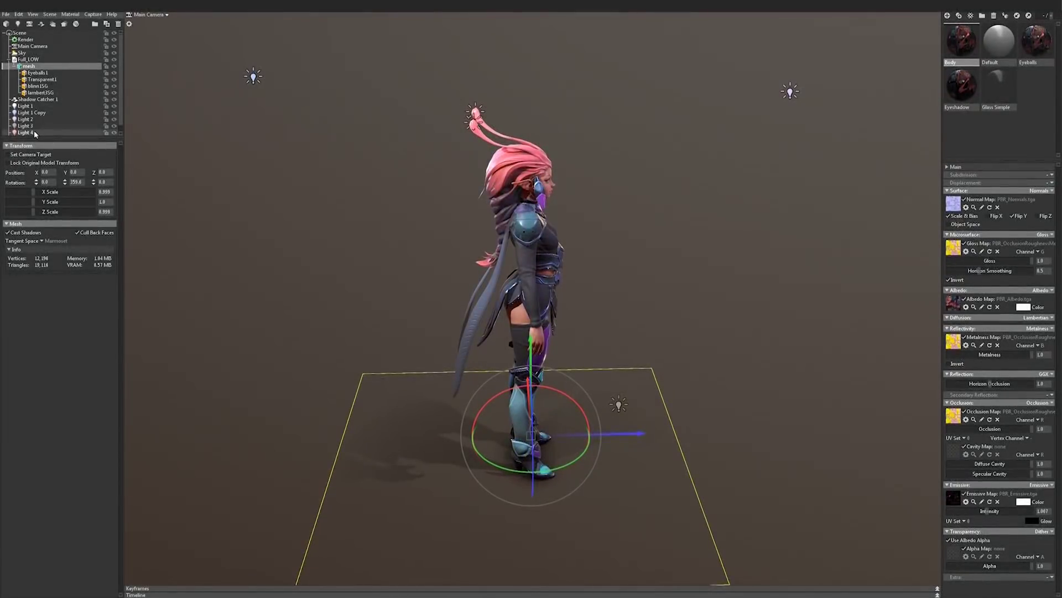
pyautogui.hotkey('ctrl', 'd')
pyautogui.click(37, 133)
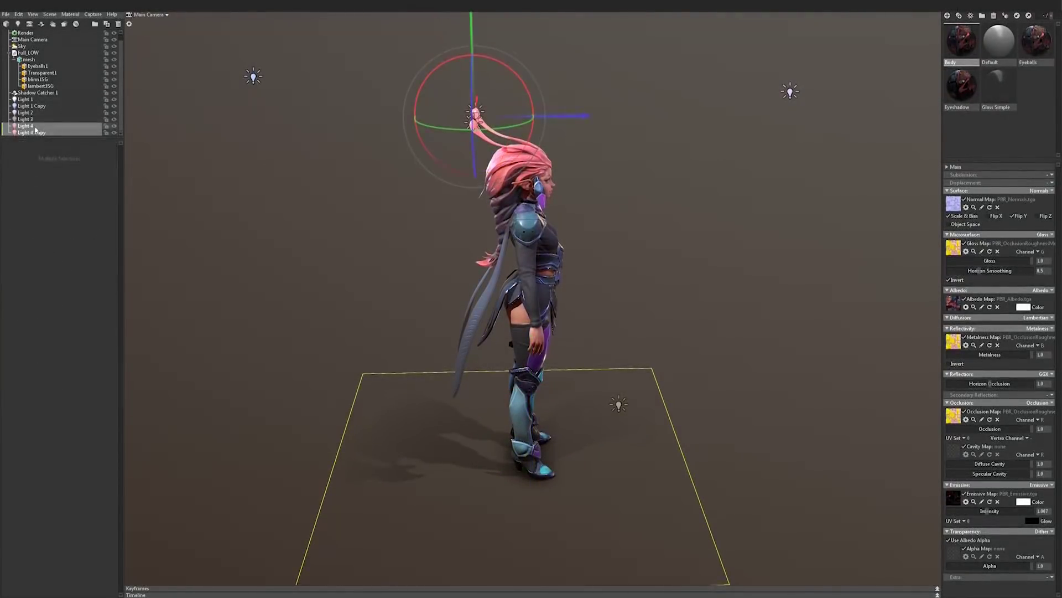
pyautogui.moveTo(33, 61); pyautogui.dragTo(31, 60)
pyautogui.click(28, 60)
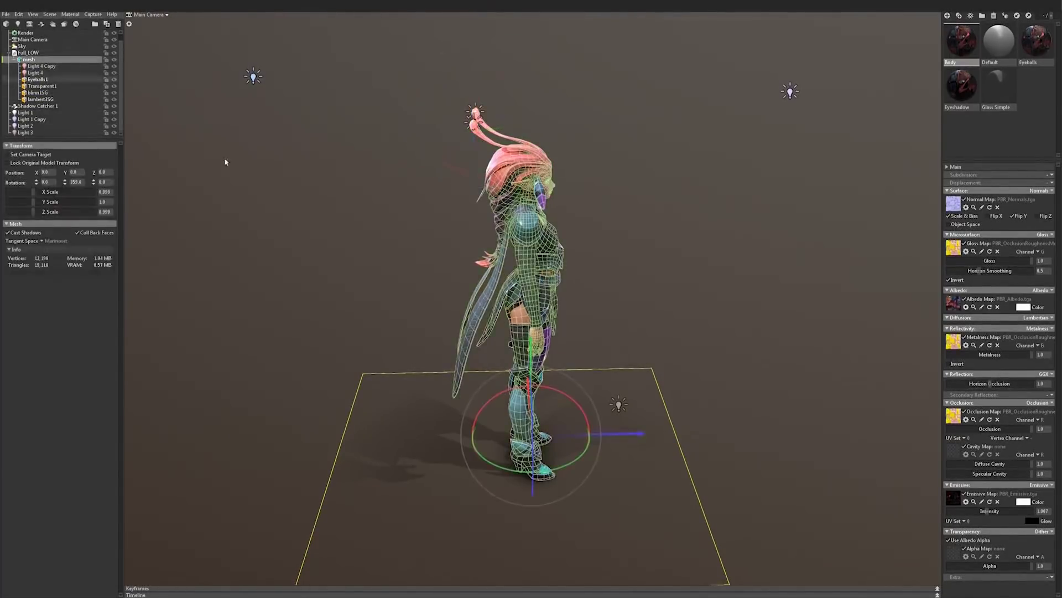
# Rotate the mesh to check that the pink lights follow it, return it to face front, and deselect it
pyautogui.moveTo(556, 487); pyautogui.dragTo(654, 323)
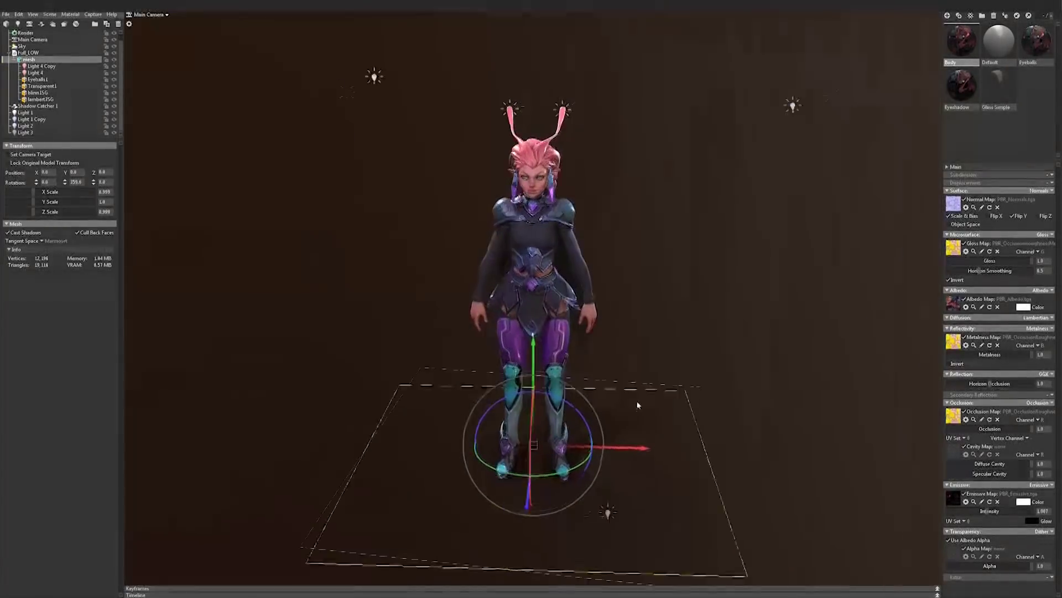
pyautogui.click(654, 321)
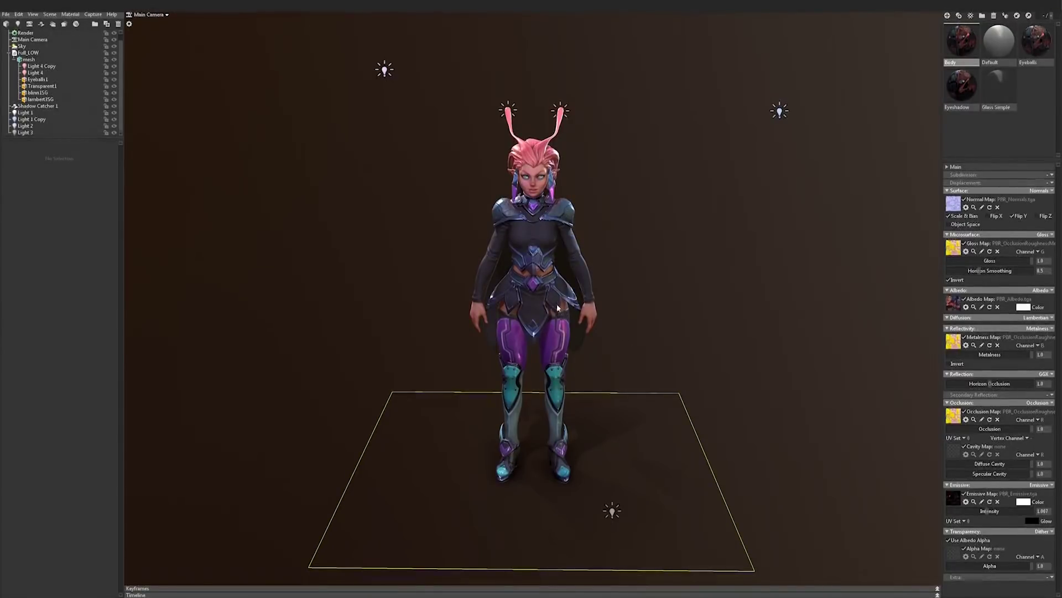
pyautogui.moveTo(467, 265); pyautogui.dragTo(469, 260)
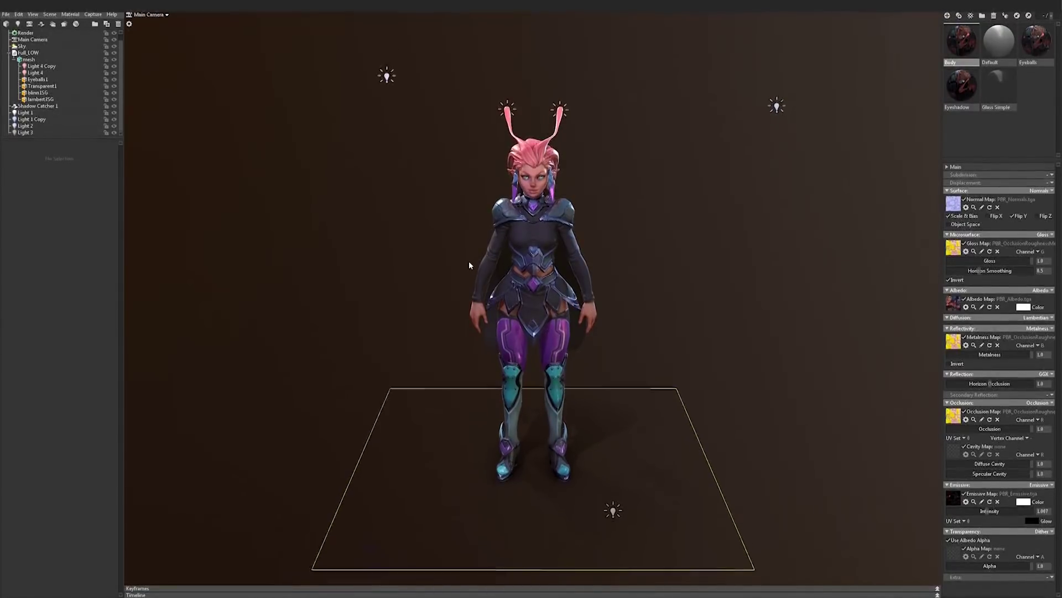
# Hide the viewport guides so the light icons and shadow catcher outline are not drawn, and frame the character
pyautogui.click(34, 14)
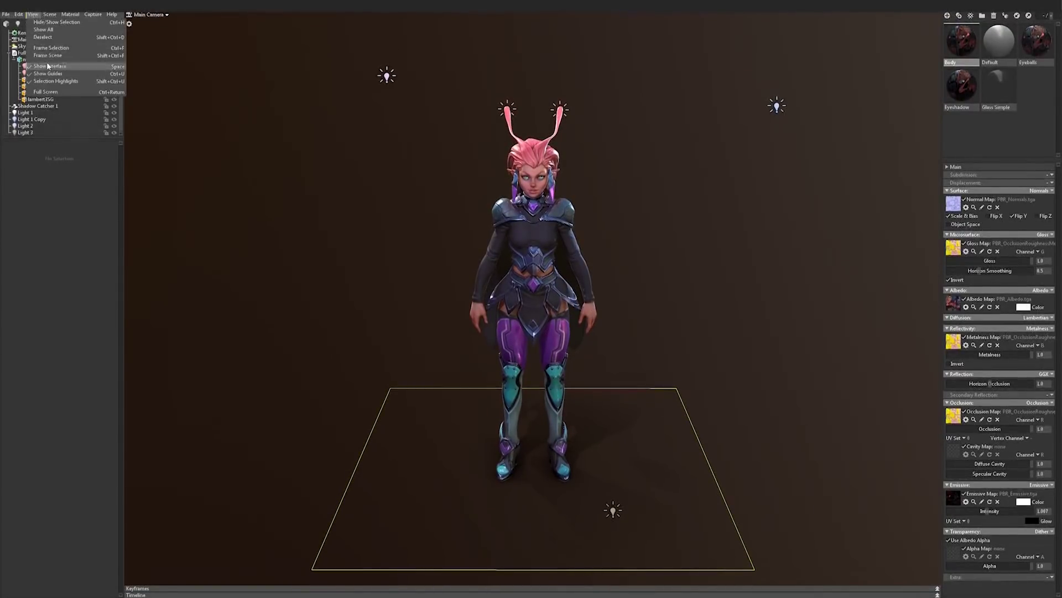
pyautogui.click(77, 81)
pyautogui.moveTo(732, 220)
pyautogui.mouseDown()
pyautogui.moveTo(638, 208)
pyautogui.moveTo(681, 218)
pyautogui.moveTo(874, 213)
pyautogui.moveTo(726, 216)
pyautogui.mouseUp()
pyautogui.scroll(5, 688, 209)
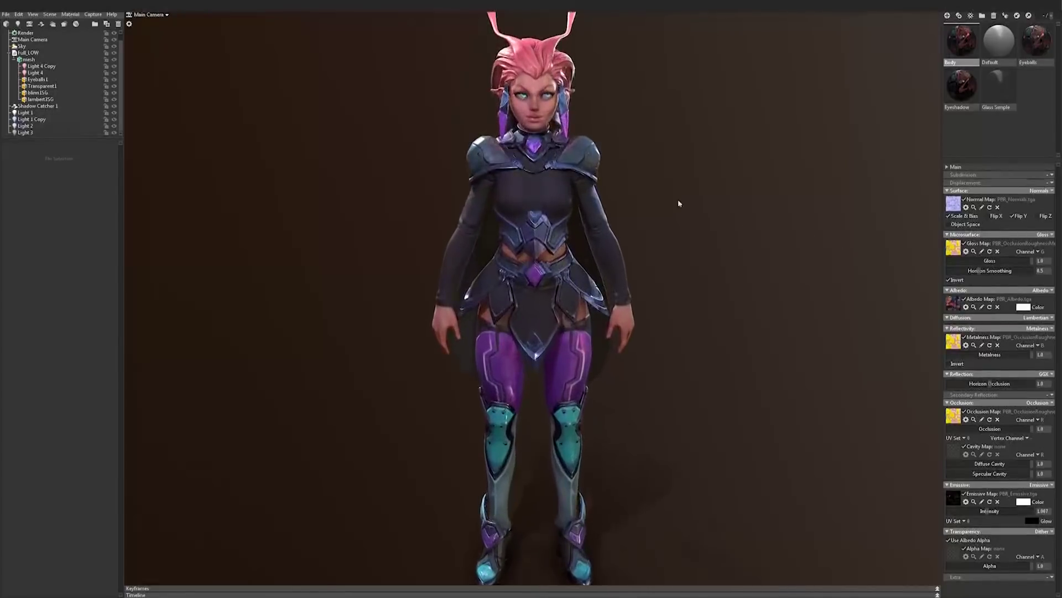
pyautogui.moveTo(679, 204); pyautogui.dragTo(639, 315, button='middle')
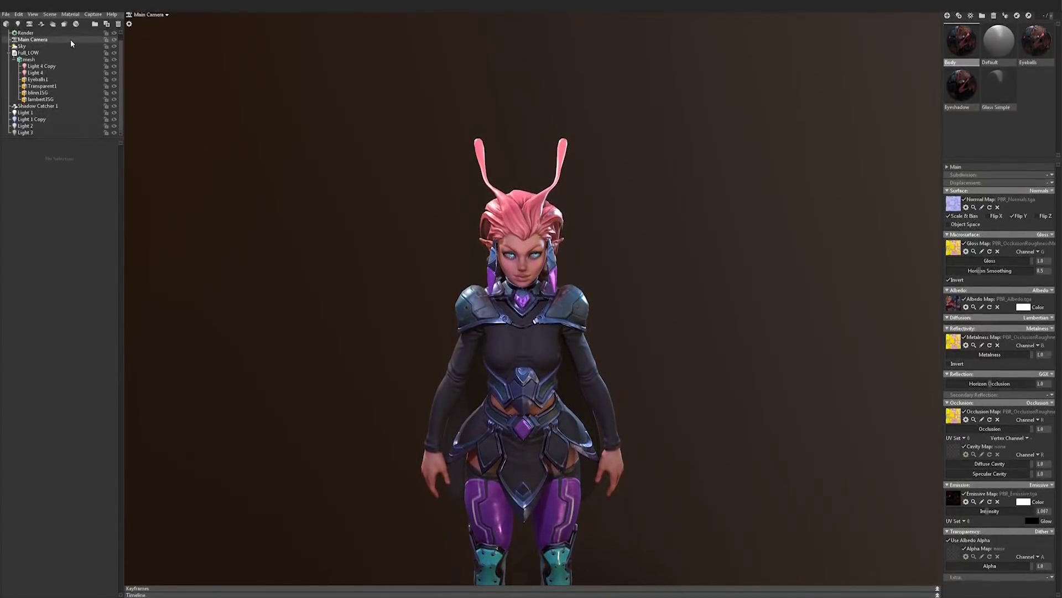
pyautogui.moveTo(384, 205); pyautogui.dragTo(457, 210, button='middle')
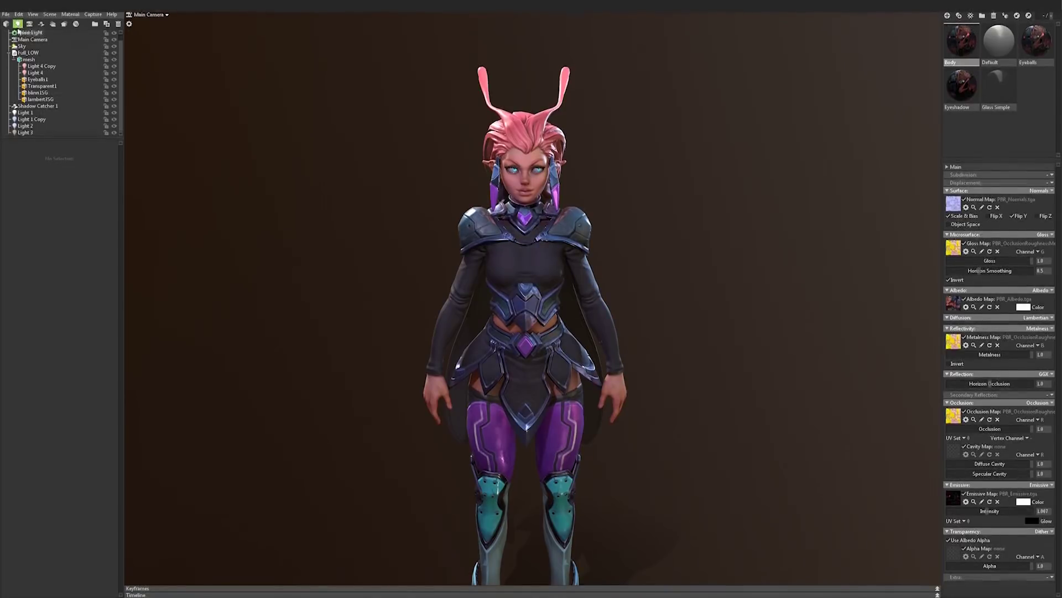
# Look through the sky and render settings, open the main camera's settings, and frame the character's head and torso
pyautogui.click(24, 46)
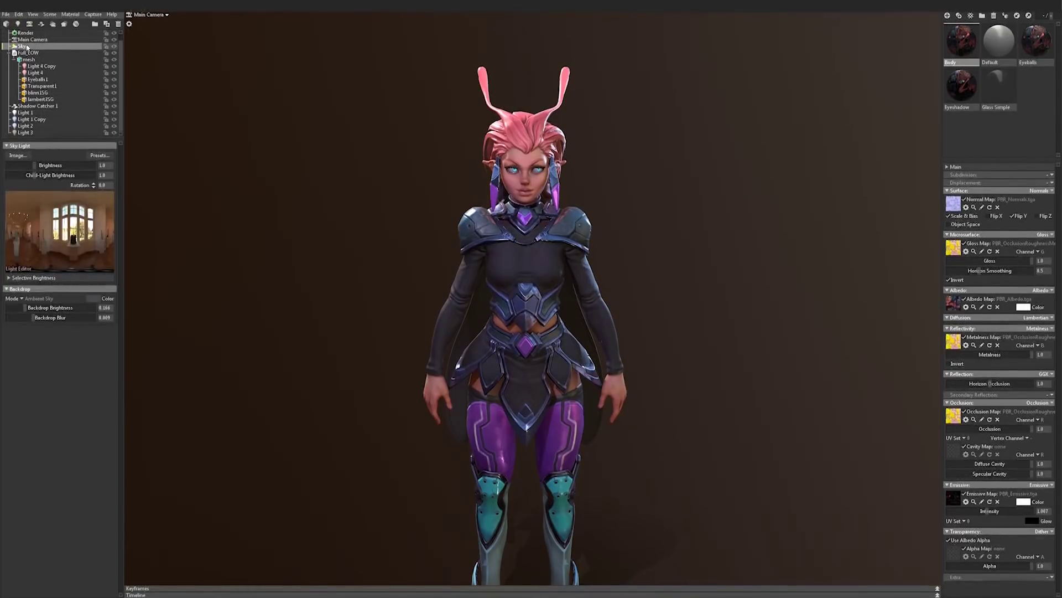
pyautogui.click(29, 33)
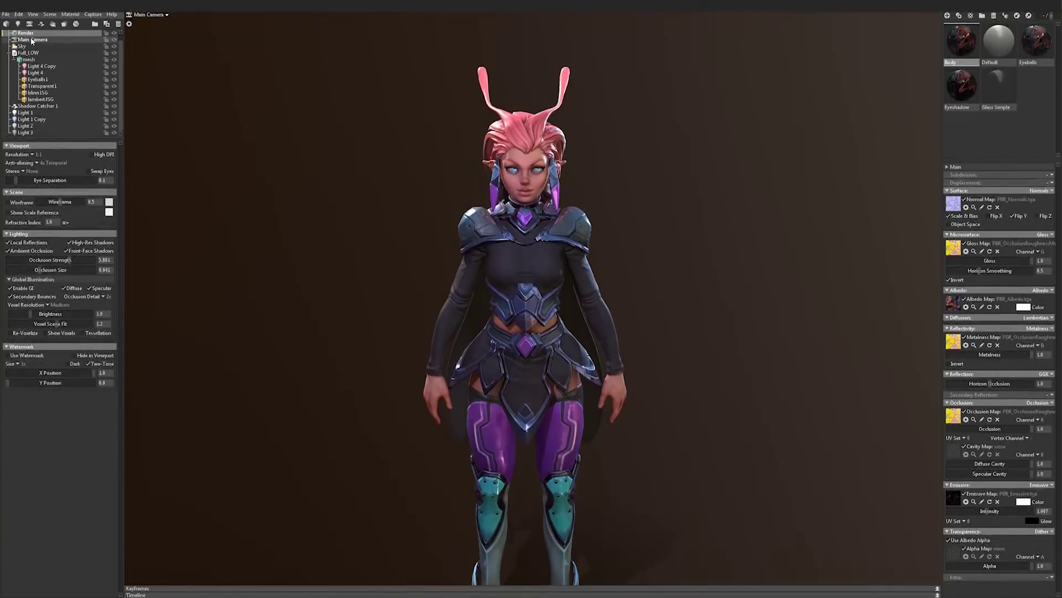
pyautogui.click(32, 39)
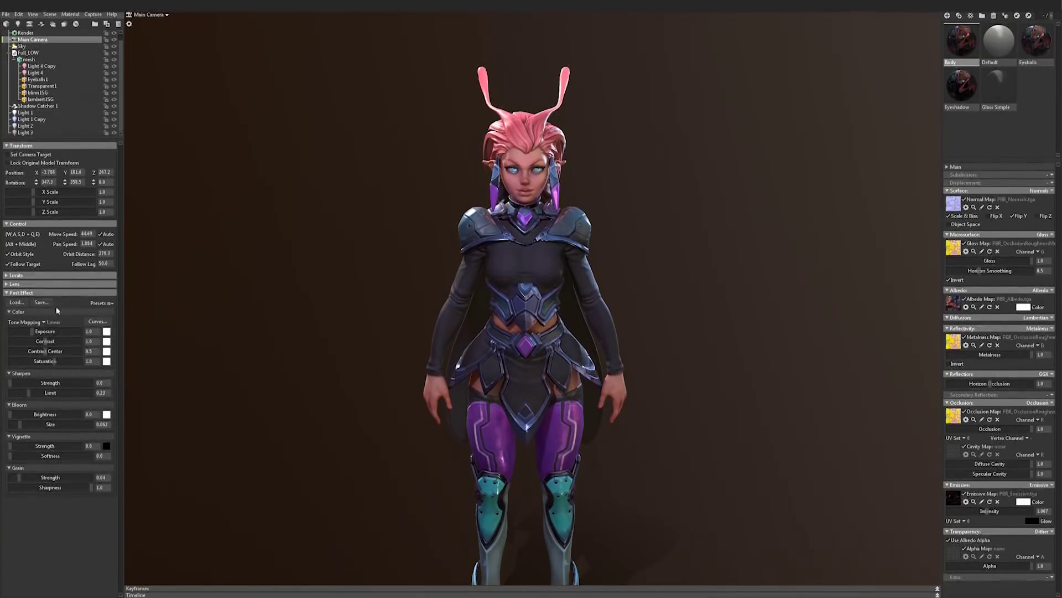
pyautogui.scroll(3, 425, 347)
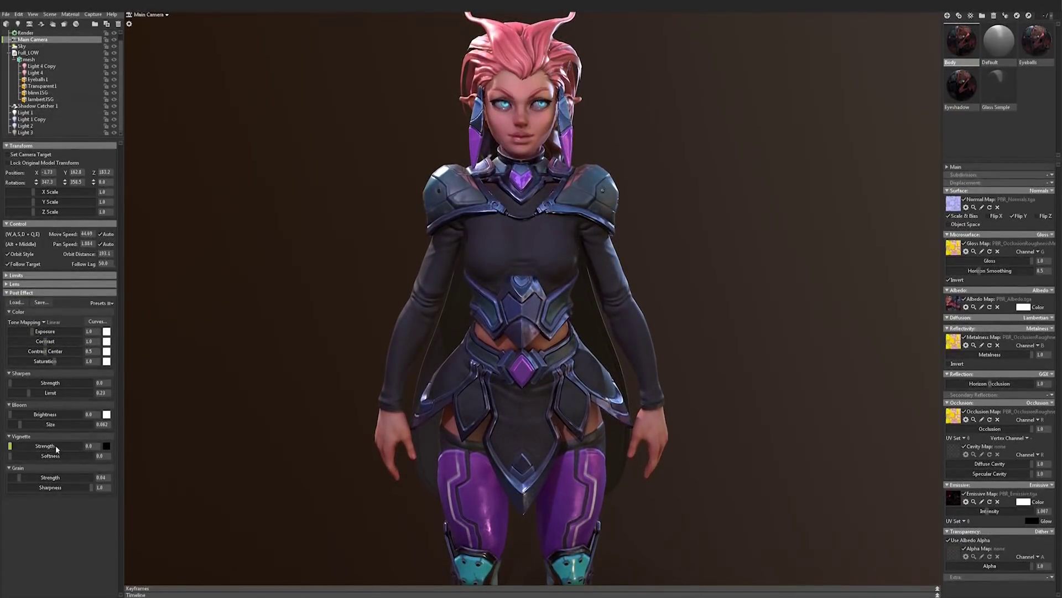
pyautogui.keyDown('alt'); pyautogui.moveTo(354, 337); pyautogui.dragTo(334, 407, button='middle'); pyautogui.keyUp('alt')
pyautogui.scroll(4, 334, 407)
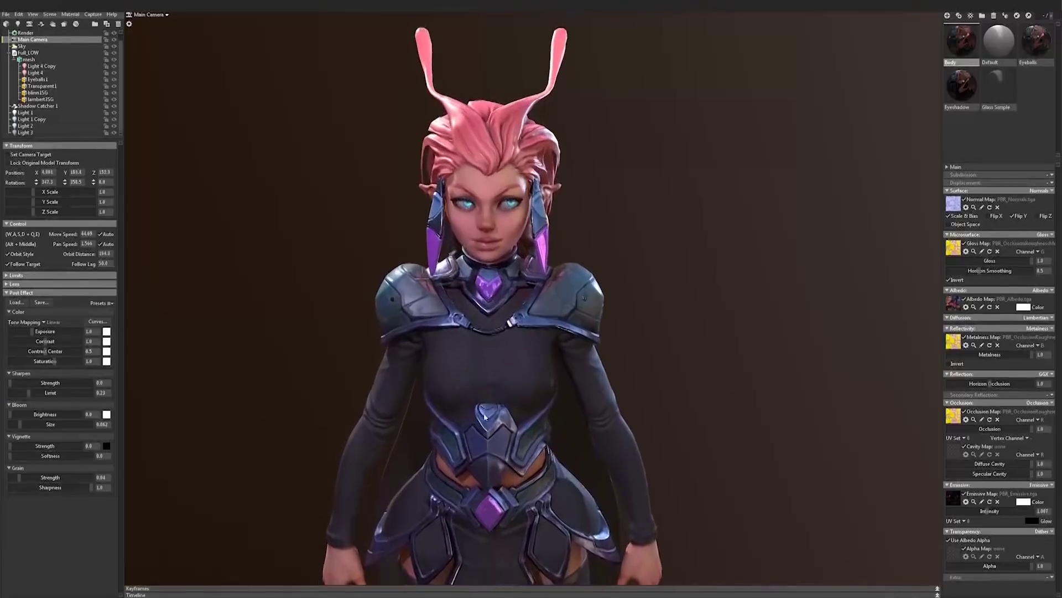
pyautogui.keyDown('alt'); pyautogui.moveTo(372, 350); pyautogui.dragTo(328, 358, button='middle'); pyautogui.keyUp('alt')
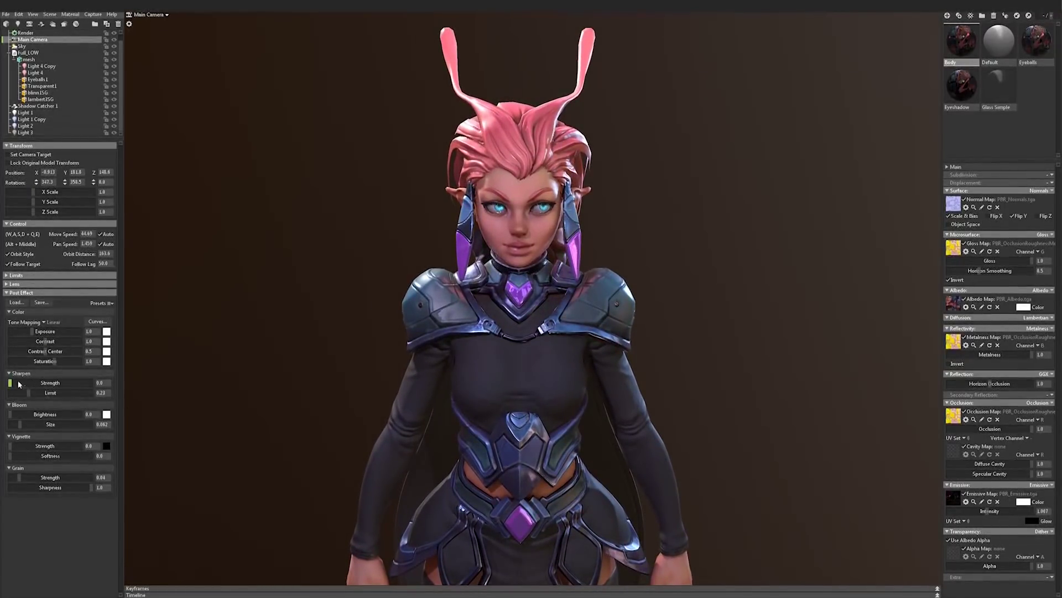
# Try the camera's sharpen strength at 10 and at about 0.76, checking the shoulder armor up close
pyautogui.moveTo(18, 383); pyautogui.dragTo(80, 388)
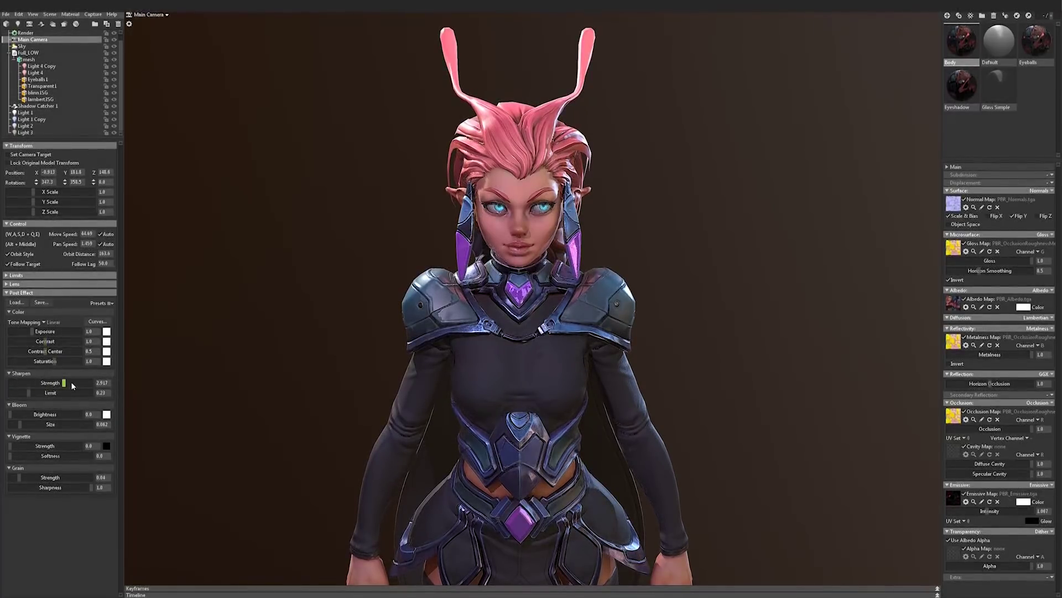
pyautogui.moveTo(72, 386); pyautogui.dragTo(112, 392)
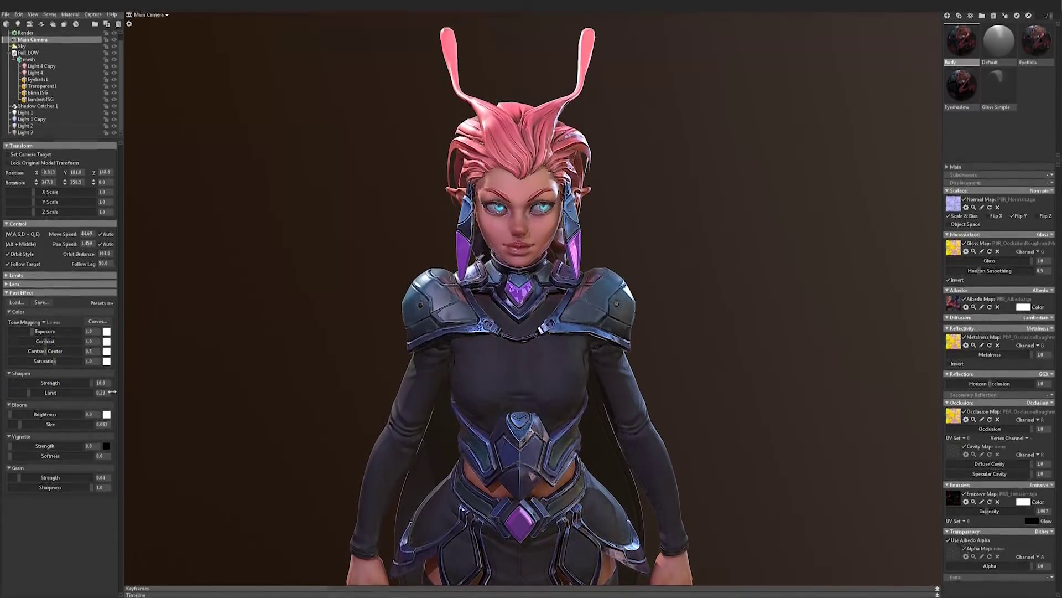
pyautogui.moveTo(80, 405); pyautogui.dragTo(51, 399)
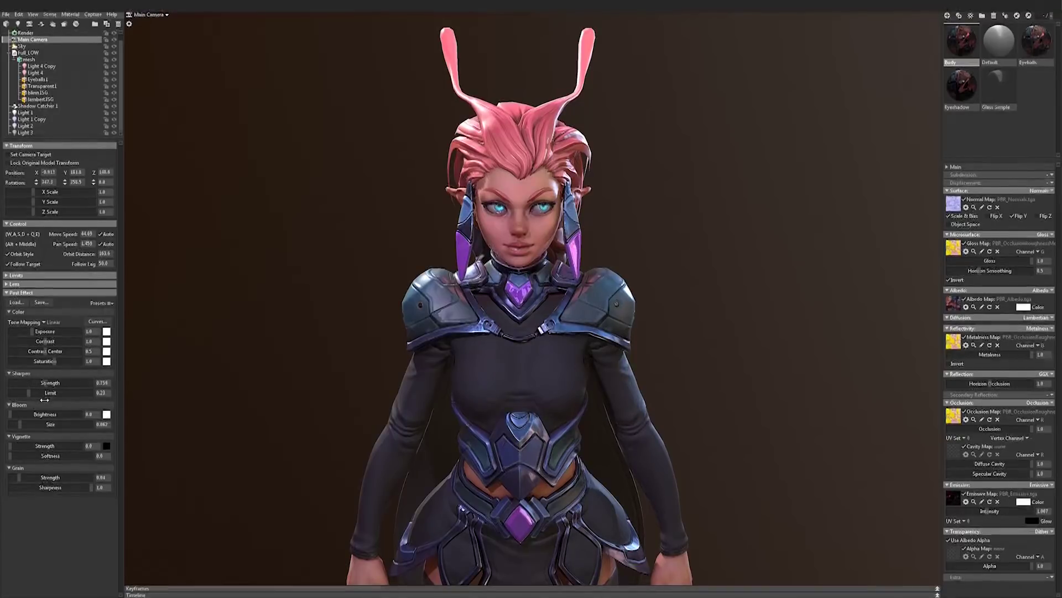
pyautogui.scroll(10, 628, 384)
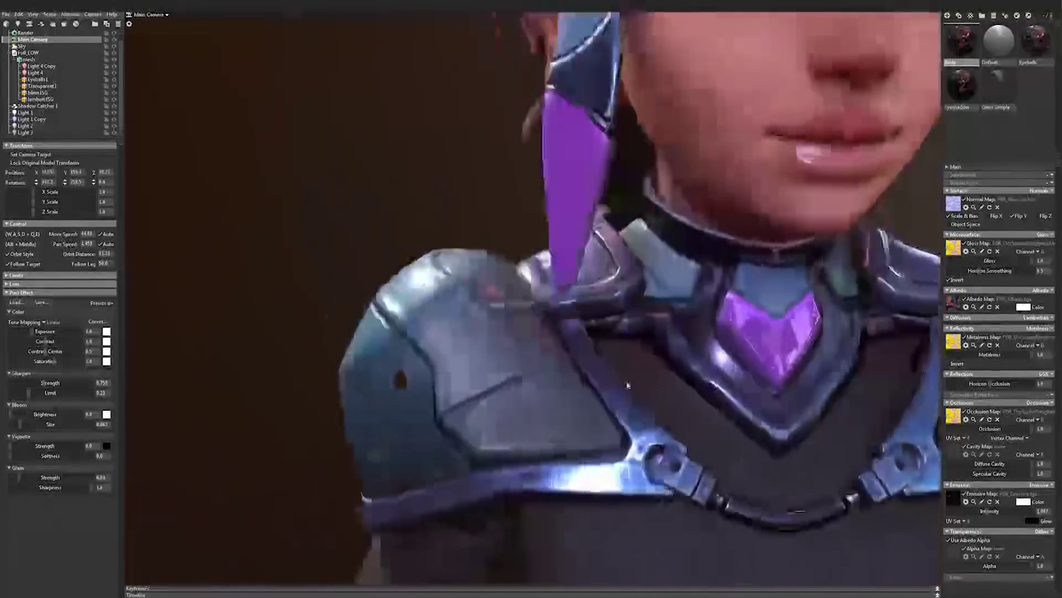
pyautogui.keyDown('alt'); pyautogui.moveTo(627, 384); pyautogui.dragTo(575, 354); pyautogui.keyUp('alt')
pyautogui.scroll(-3, 552, 401)
pyautogui.scroll(1, 575, 354)
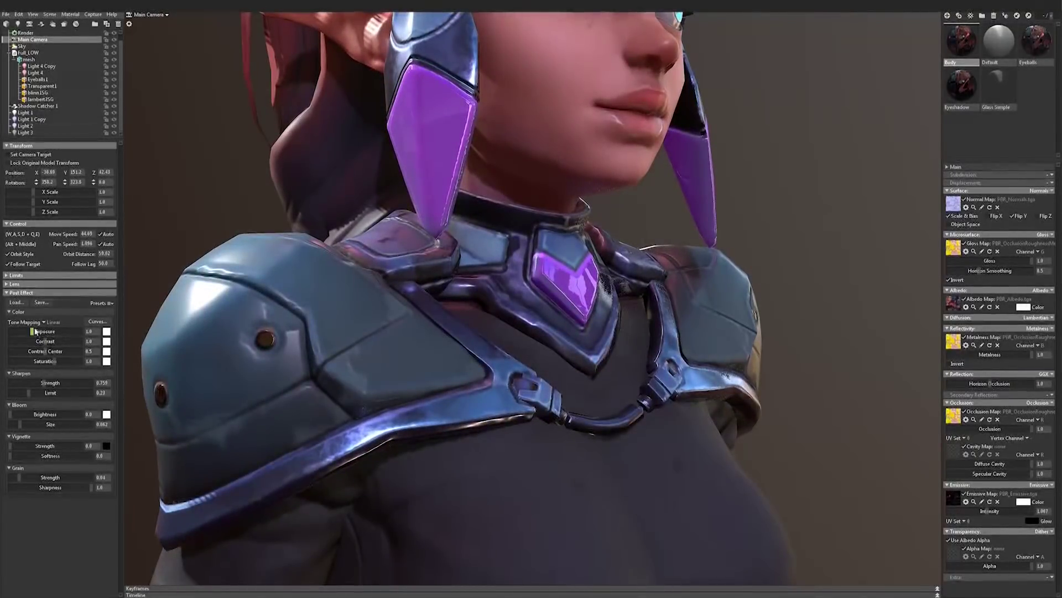
# Lower the camera's sharpen strength to about 0.19 after comparing it with about 4.3 on the face
pyautogui.moveTo(44, 383); pyautogui.dragTo(65, 383)
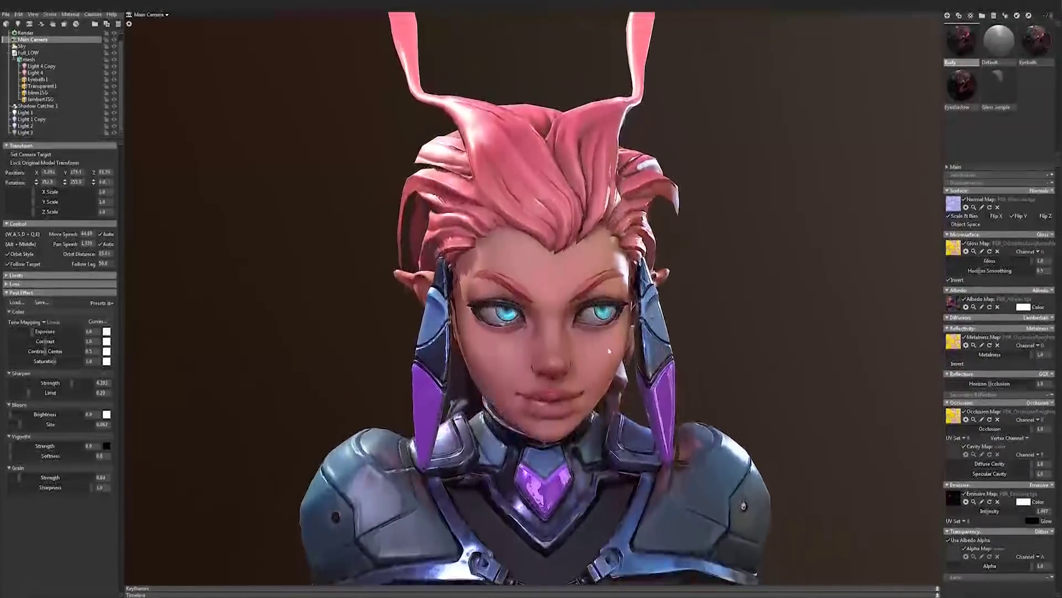
pyautogui.click(33, 382)
pyautogui.moveTo(65, 383); pyautogui.dragTo(99, 380)
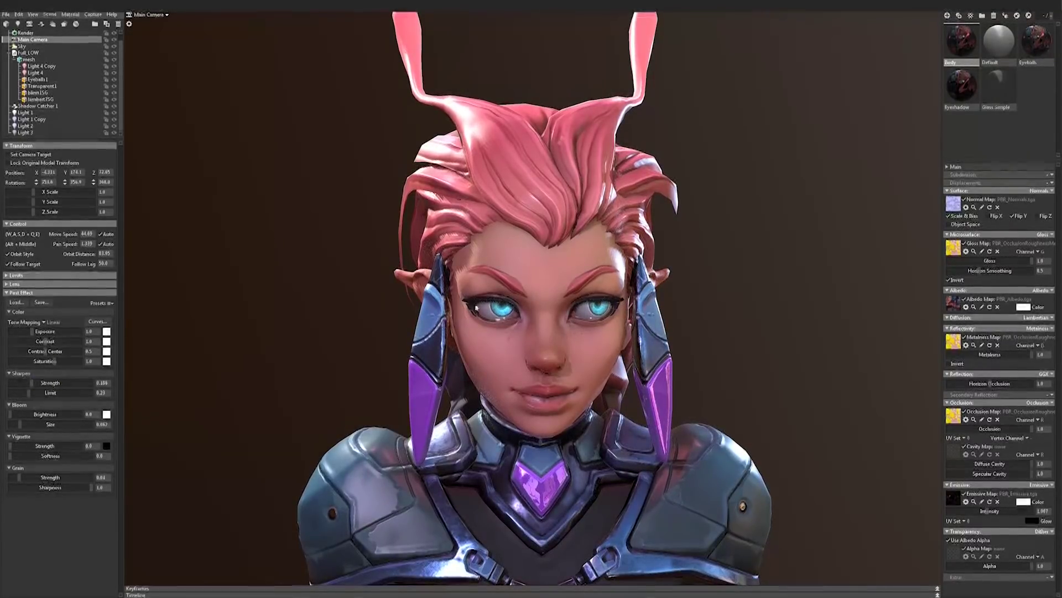
# Try the camera's sharpen strength at about 3.7 with a limit near 0.02, checking the character from behind and from the front
pyautogui.moveTo(36, 385); pyautogui.dragTo(12, 380)
pyautogui.scroll(-2, 361, 387)
pyautogui.moveTo(39, 383); pyautogui.dragTo(6, 390)
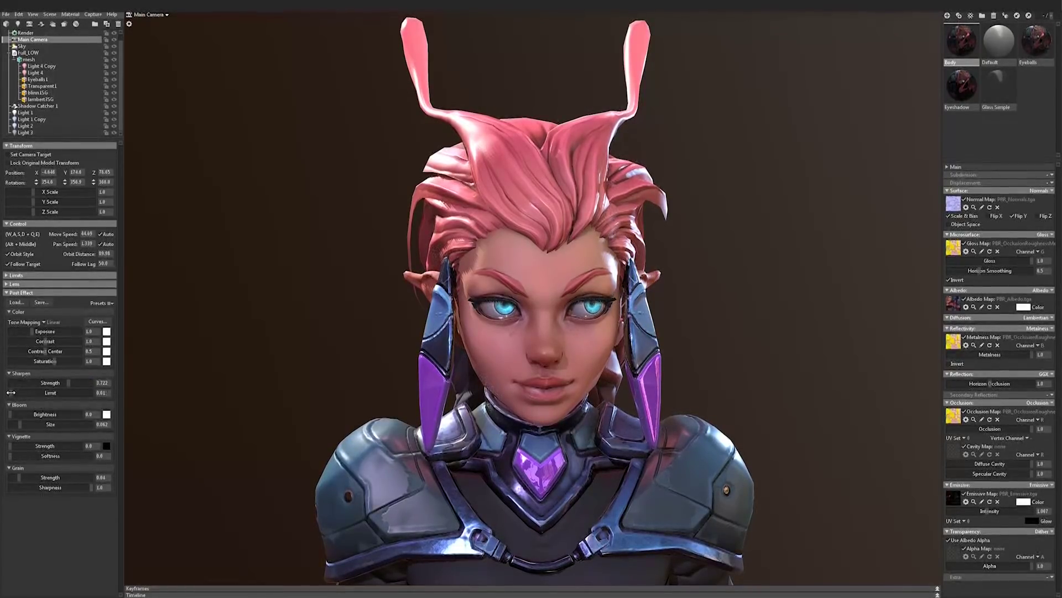
pyautogui.moveTo(312, 444); pyautogui.dragTo(702, 450)
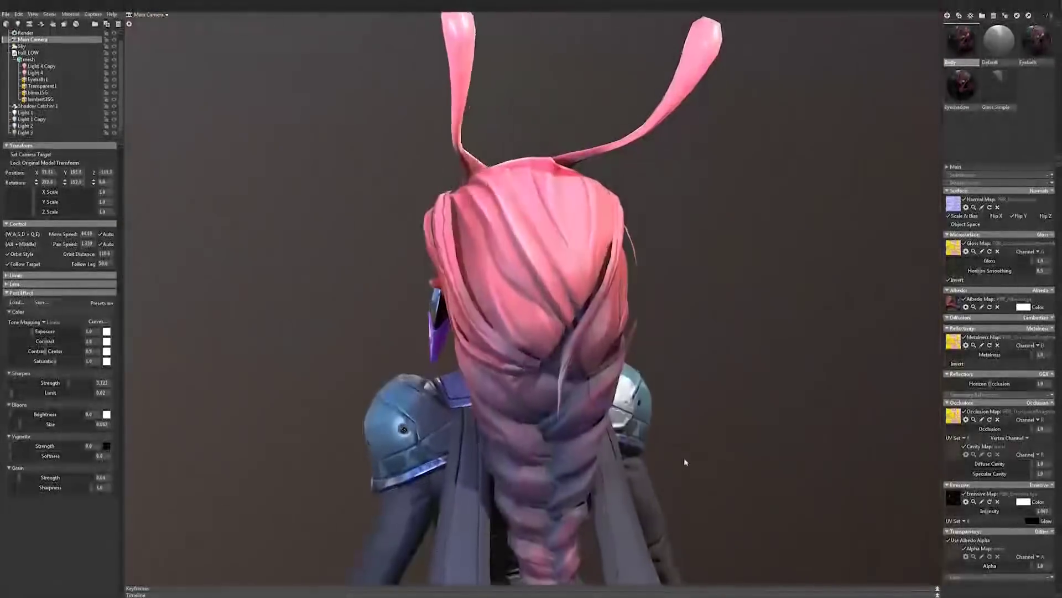
pyautogui.scroll(-3, 492, 437)
pyautogui.moveTo(492, 438); pyautogui.dragTo(316, 349)
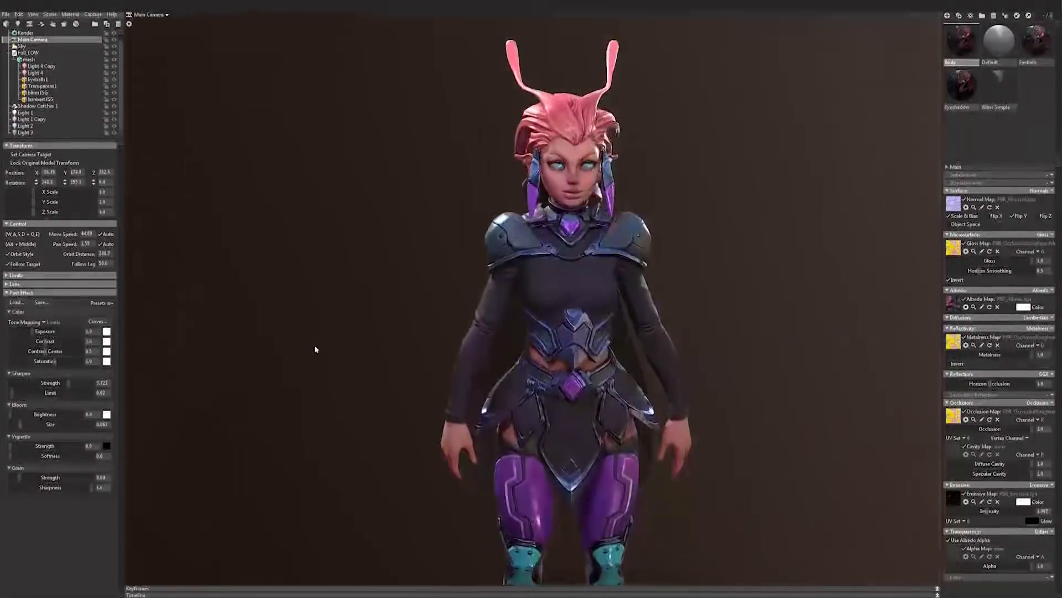
pyautogui.scroll(3, 578, 363)
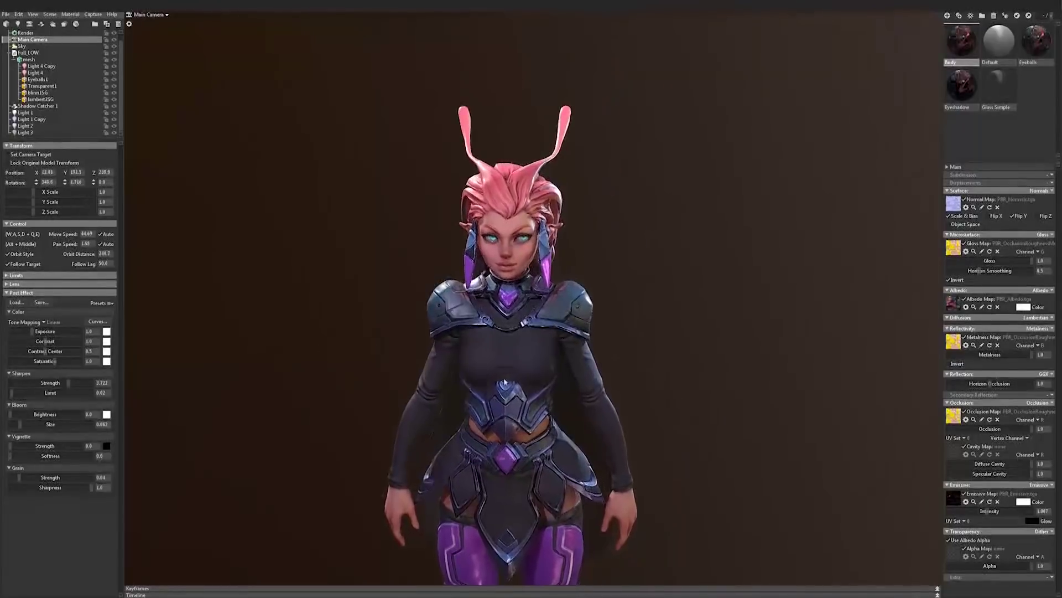
# Set the camera's sharpen limit to about 0.255 and strength to about 1.2, checking the torso armor and the full figure
pyautogui.moveTo(577, 363); pyautogui.dragTo(560, 253, button='middle')
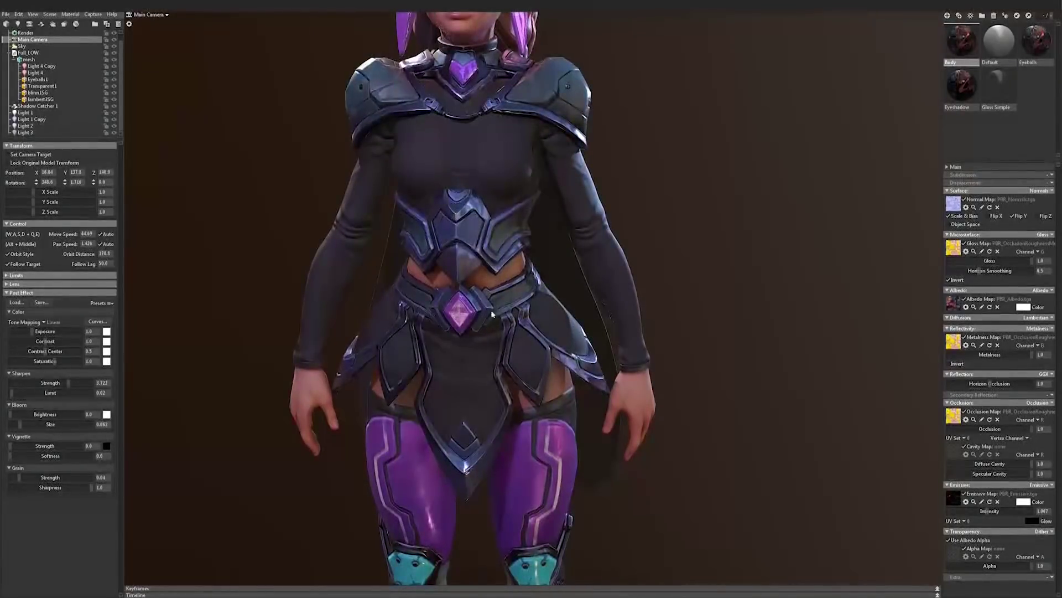
pyautogui.moveTo(492, 314); pyautogui.dragTo(518, 329)
pyautogui.keyDown('alt'); pyautogui.moveTo(465, 244); pyautogui.dragTo(490, 246); pyautogui.keyUp('alt')
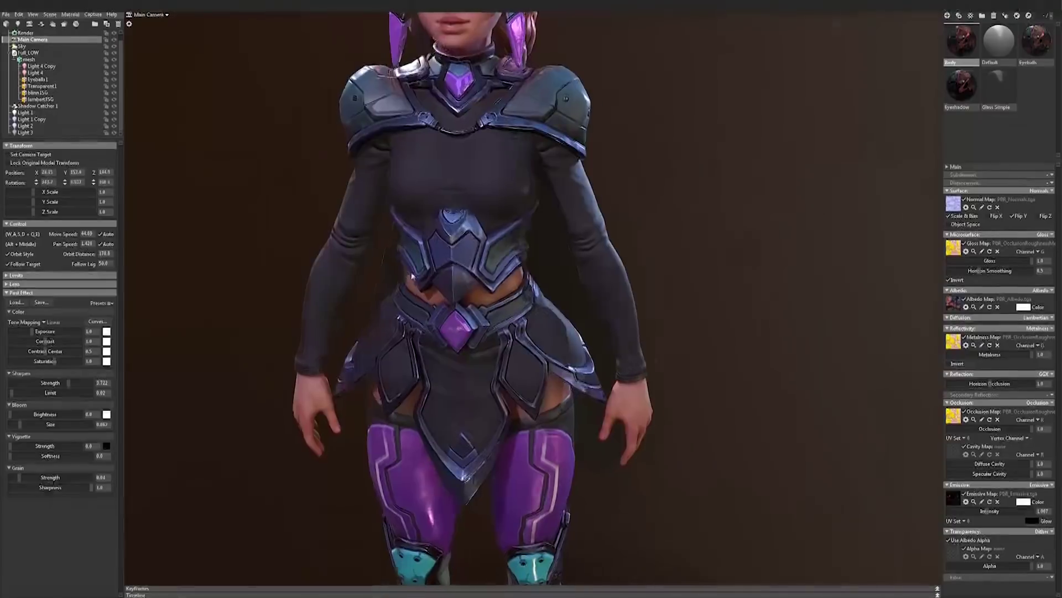
pyautogui.keyDown('alt'); pyautogui.moveTo(489, 246); pyautogui.dragTo(523, 326, button='middle'); pyautogui.keyUp('alt')
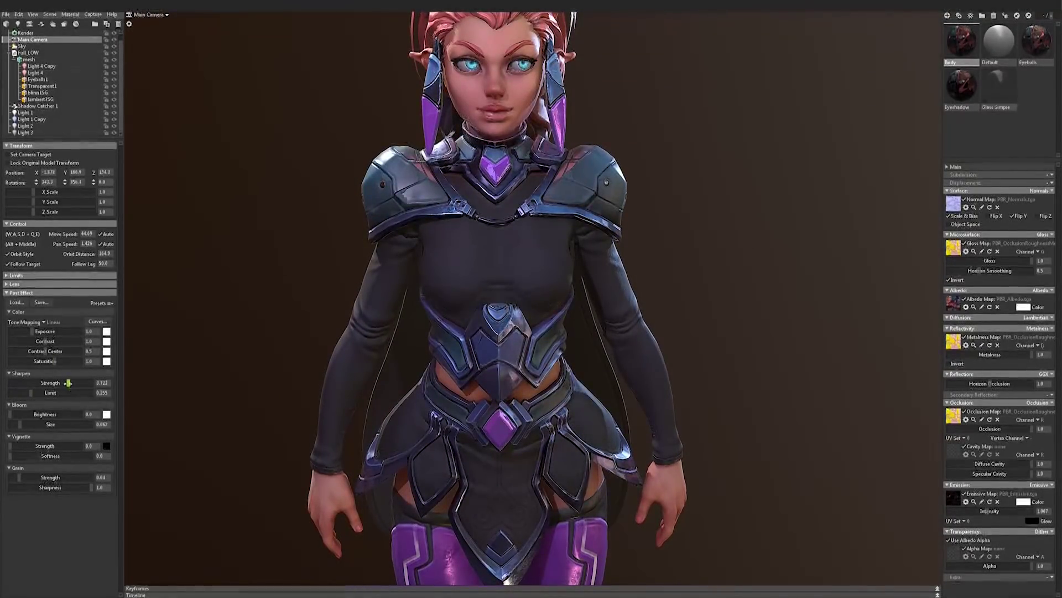
pyautogui.moveTo(44, 381); pyautogui.dragTo(17, 373)
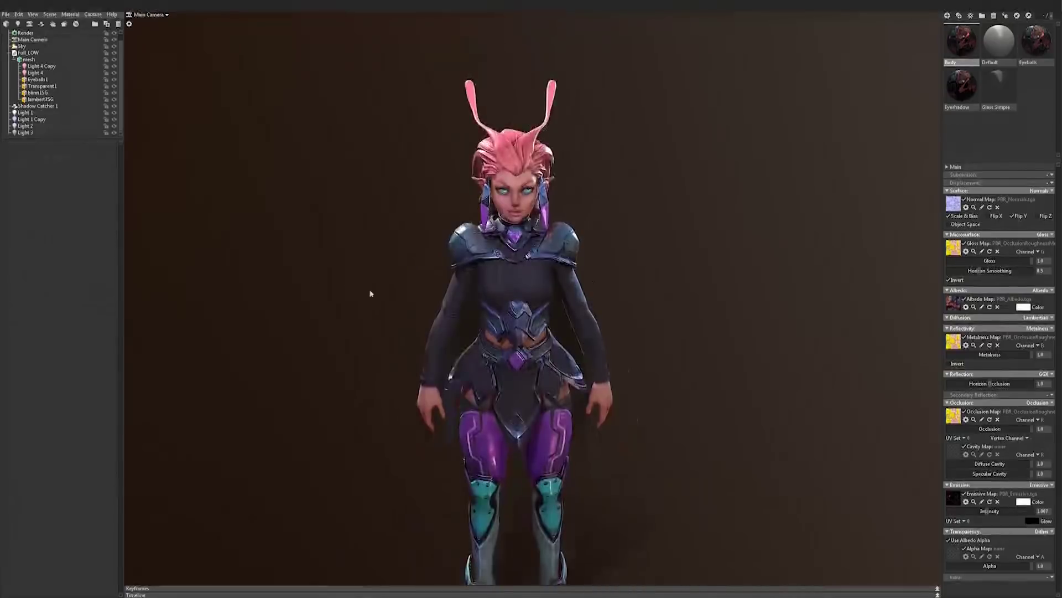
pyautogui.moveTo(370, 294); pyautogui.dragTo(401, 301)
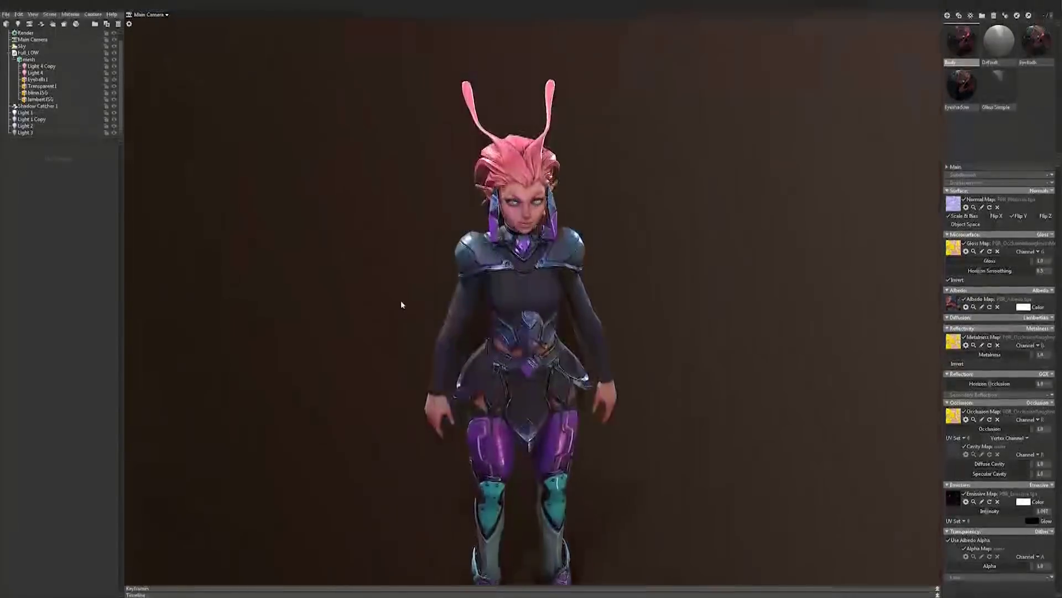
pyautogui.moveTo(501, 337); pyautogui.dragTo(503, 299)
pyautogui.scroll(2, 510, 311)
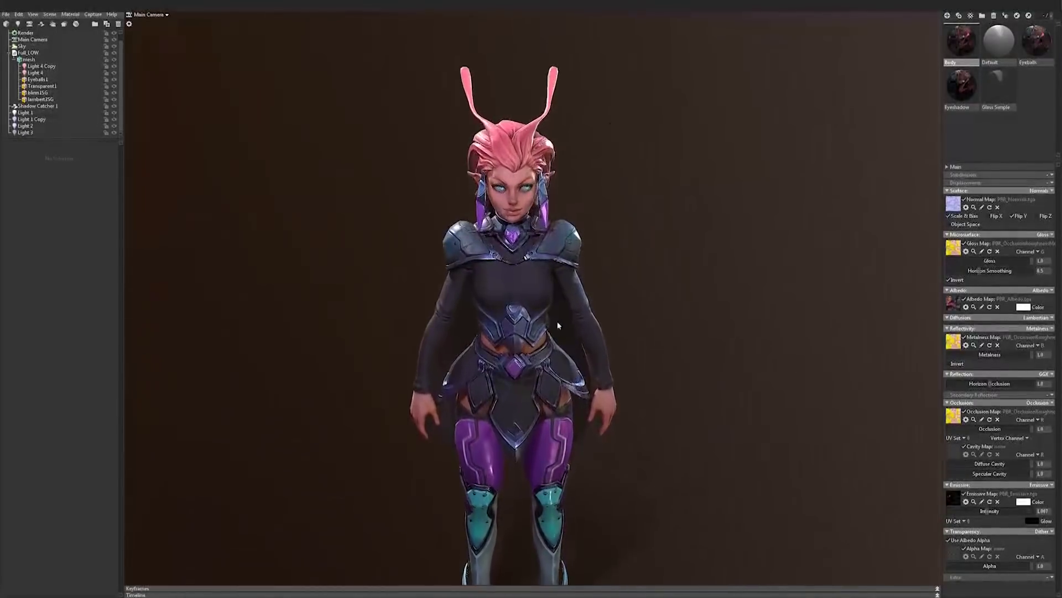
# Raise the main camera's bloom brightness to about 0.038, judging the glow on the hair and antennae up close
pyautogui.click(31, 40)
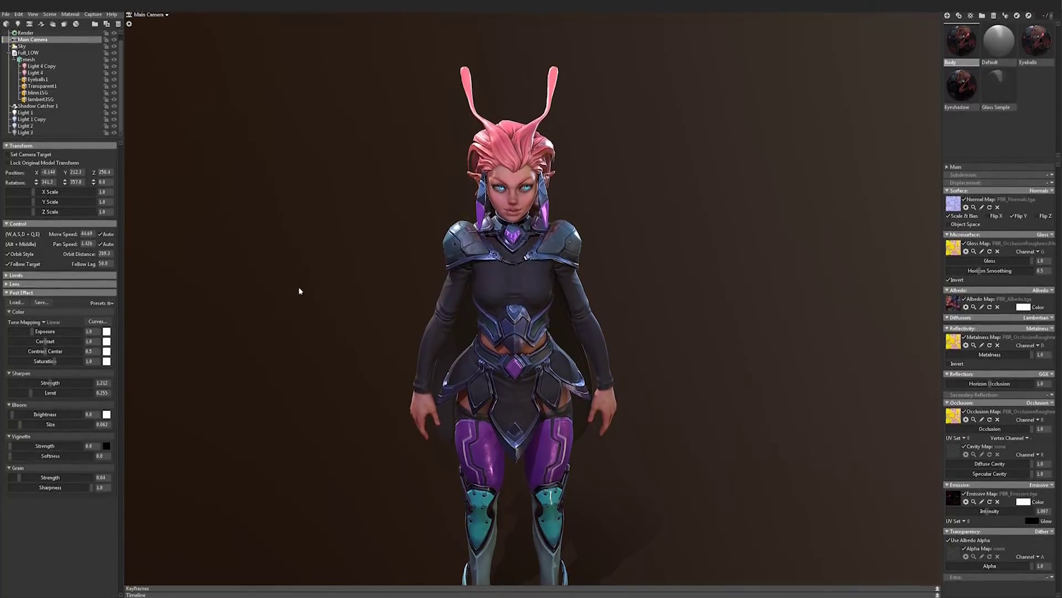
pyautogui.scroll(5, 367, 391)
pyautogui.moveTo(778, 434); pyautogui.dragTo(499, 242)
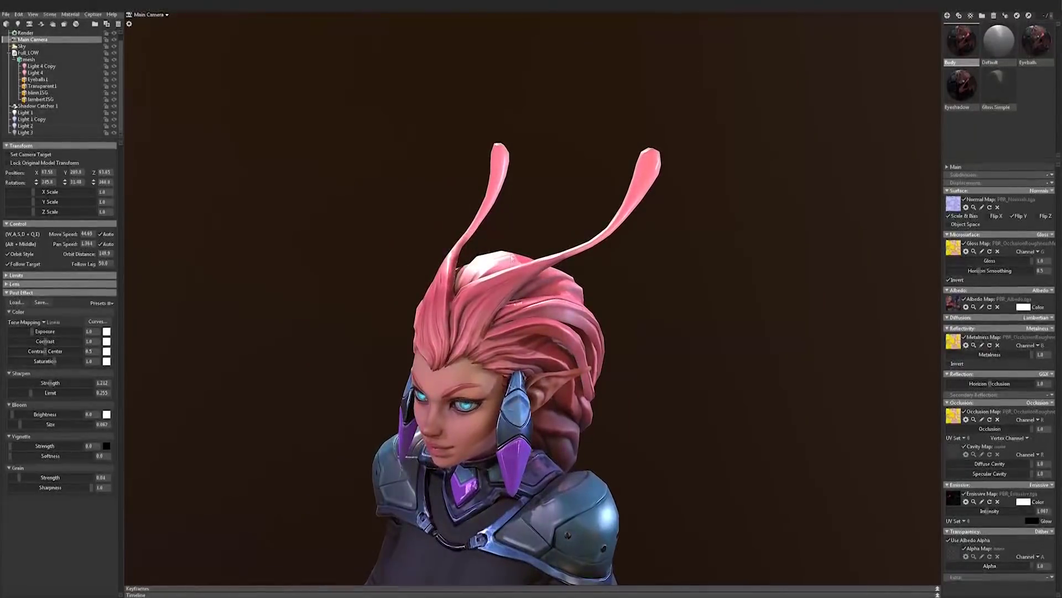
pyautogui.moveTo(12, 418)
pyautogui.mouseDown()
pyautogui.moveTo(37, 420)
pyautogui.moveTo(25, 416)
pyautogui.mouseUp()
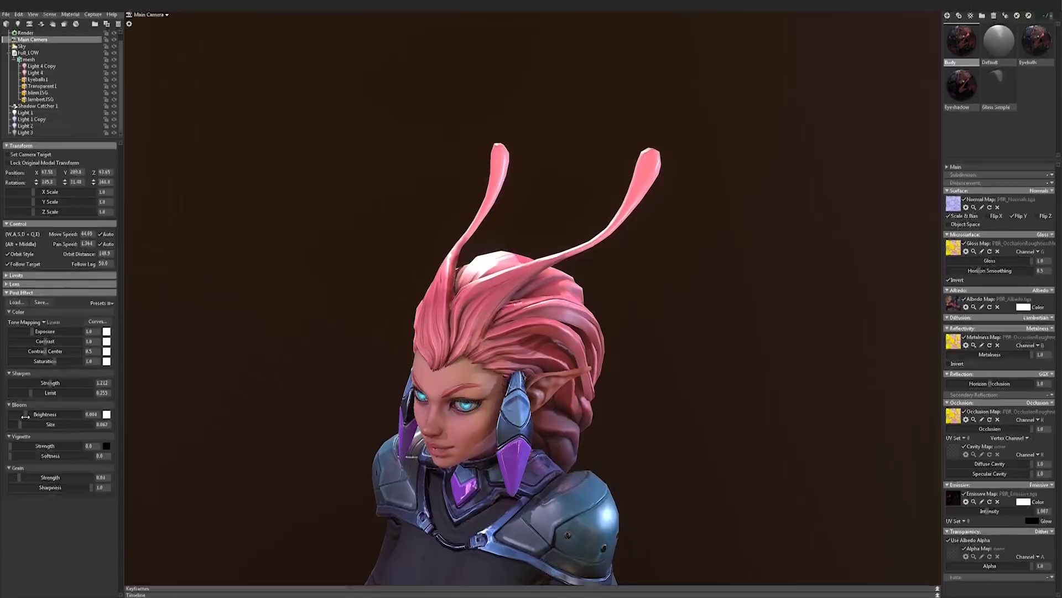
pyautogui.moveTo(293, 348)
pyautogui.mouseDown()
pyautogui.moveTo(308, 327)
pyautogui.moveTo(288, 333)
pyautogui.mouseUp()
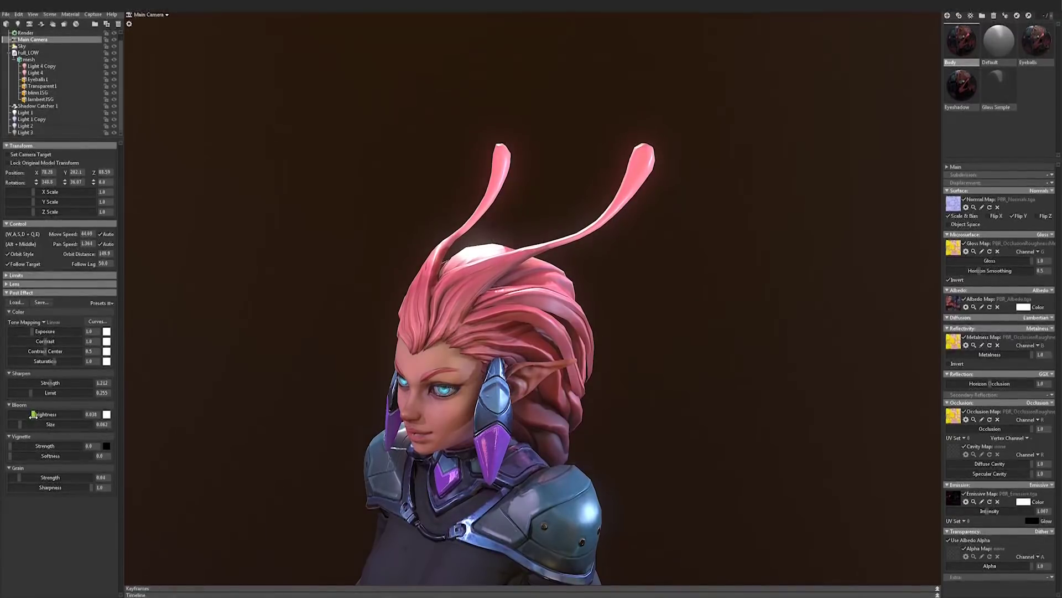
pyautogui.moveTo(399, 387); pyautogui.dragTo(408, 364)
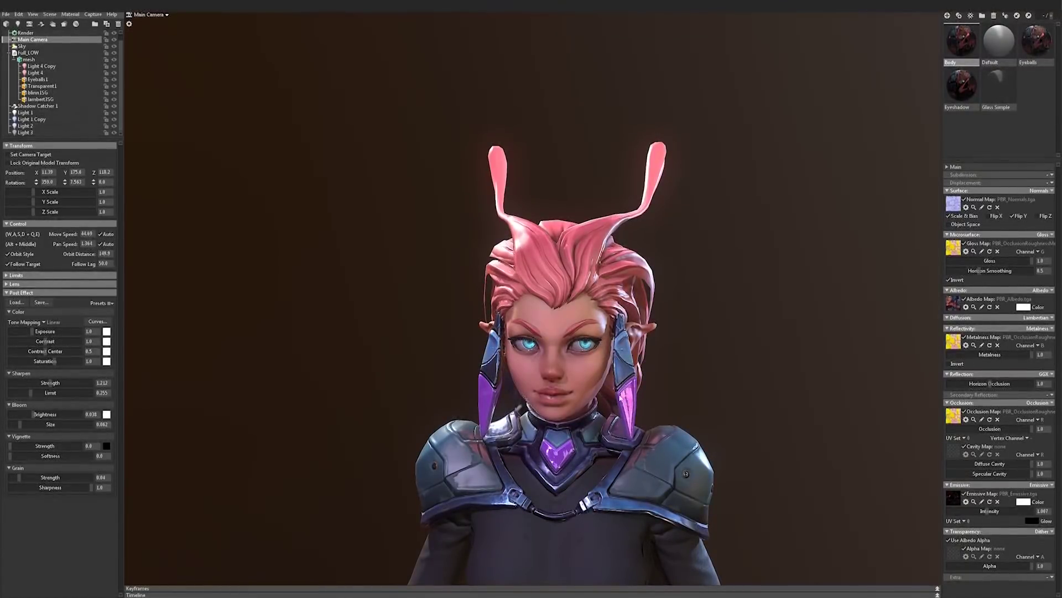
# Examine the bloom and sharpening on the full figure from several angles
pyautogui.moveTo(576, 433); pyautogui.dragTo(456, 350)
pyautogui.scroll(-5, 568, 345)
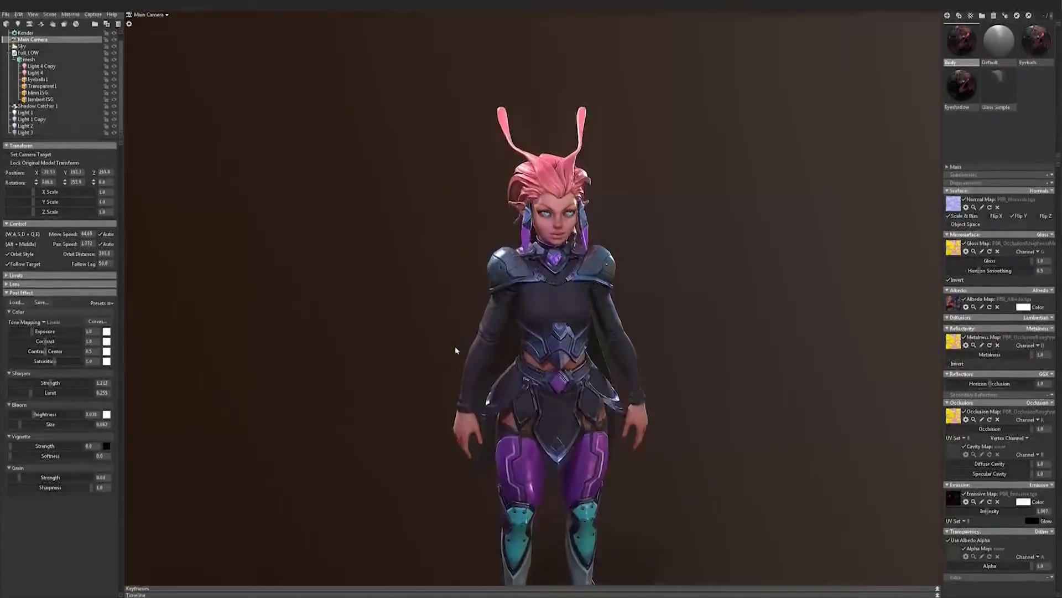
pyautogui.moveTo(600, 318); pyautogui.dragTo(536, 293, button='middle')
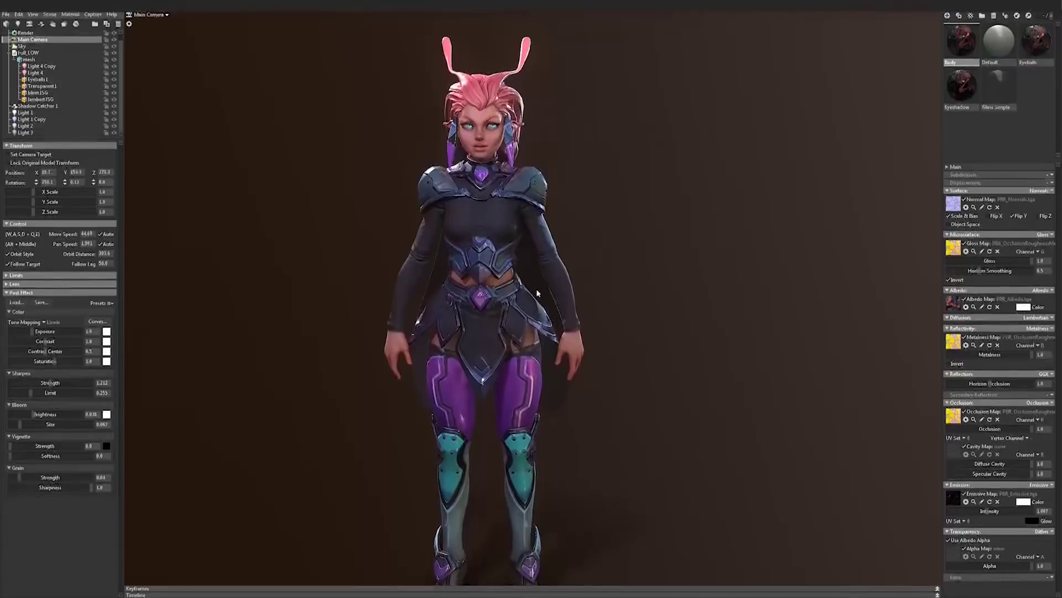
pyautogui.moveTo(492, 257); pyautogui.dragTo(584, 283)
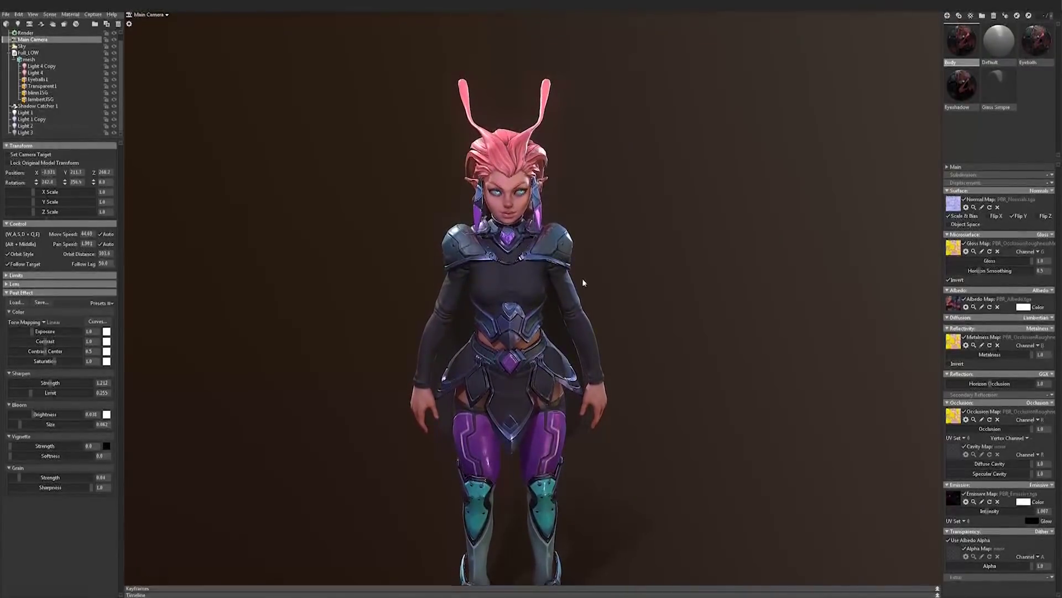
pyautogui.moveTo(464, 219); pyautogui.dragTo(519, 261)
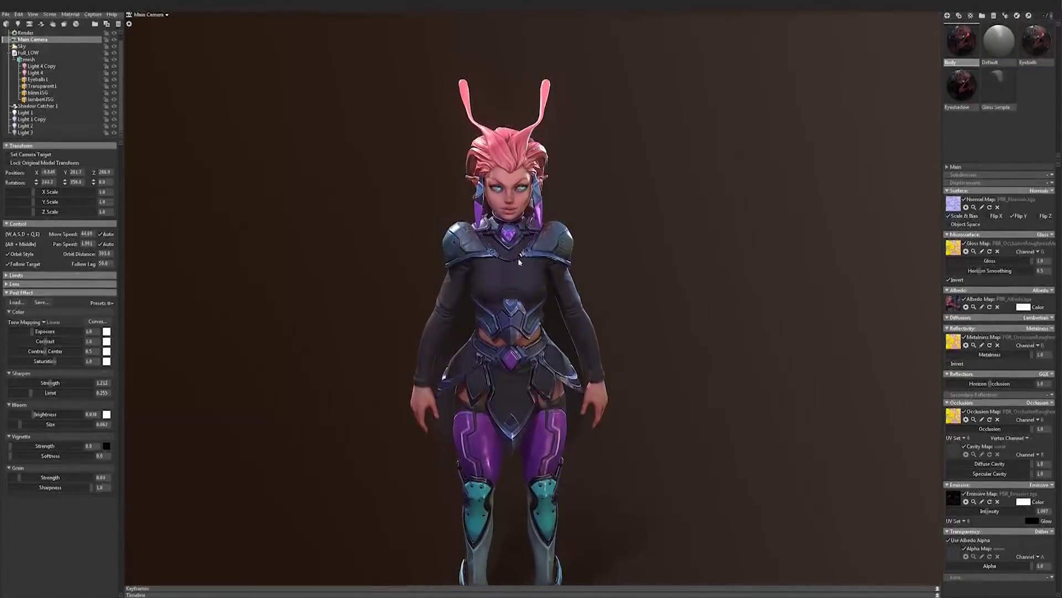
pyautogui.moveTo(409, 293)
pyautogui.mouseDown()
pyautogui.moveTo(503, 273)
pyautogui.moveTo(422, 289)
pyautogui.moveTo(420, 304)
pyautogui.mouseUp()
# Rotate the character mesh slightly about its vertical axis and frame the upper body
pyautogui.click(532, 262)
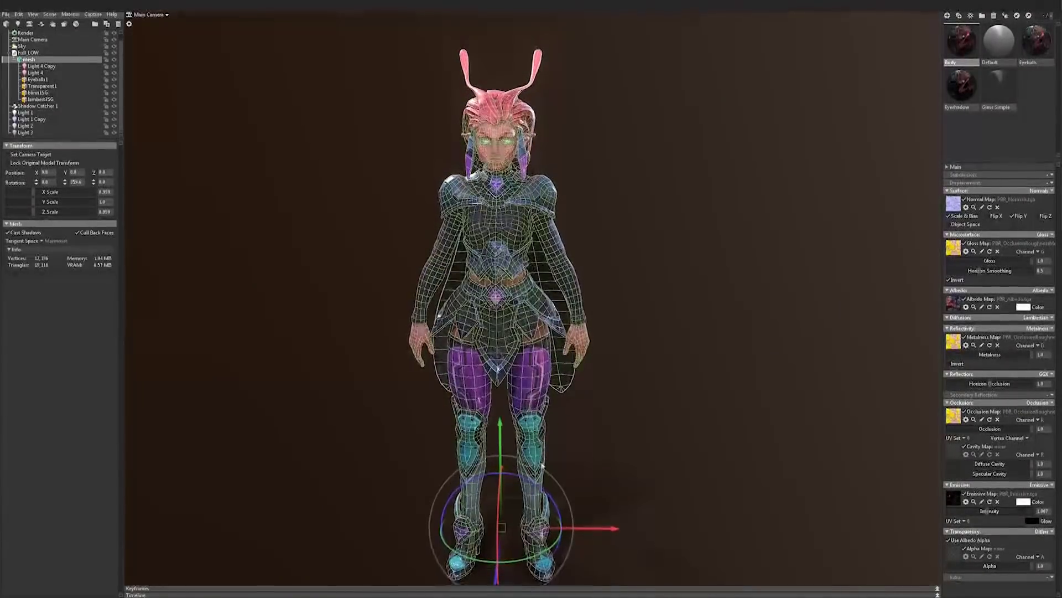
pyautogui.moveTo(524, 562)
pyautogui.mouseDown()
pyautogui.moveTo(572, 553)
pyautogui.moveTo(538, 564)
pyautogui.moveTo(518, 548)
pyautogui.moveTo(600, 545)
pyautogui.moveTo(514, 562)
pyautogui.moveTo(587, 553)
pyautogui.moveTo(528, 563)
pyautogui.mouseUp()
pyautogui.scroll(3, 347, 301)
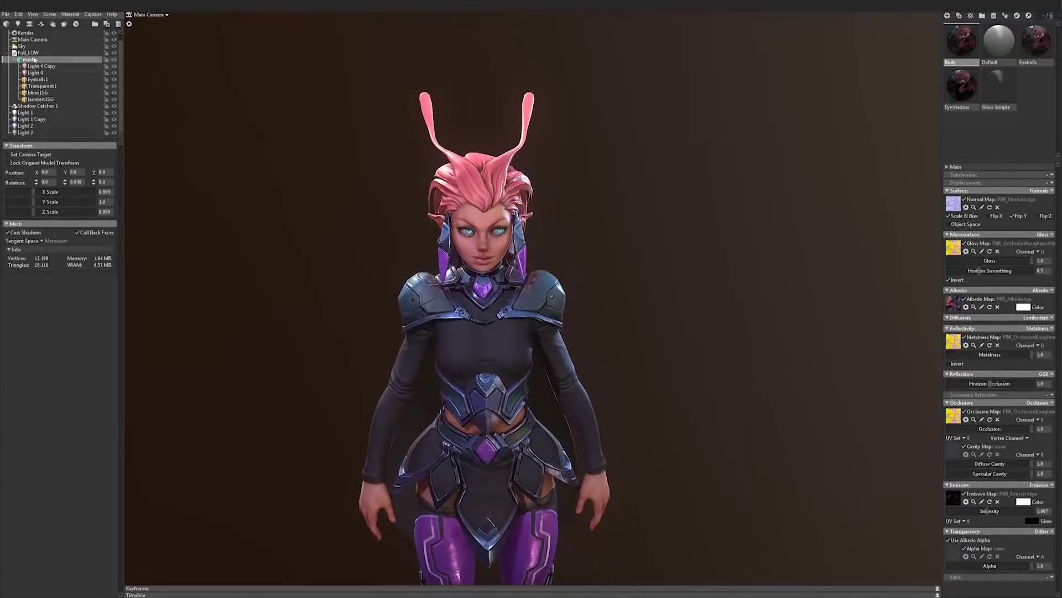
# Set the main camera's grain strength to 0.0 after trying a stronger grain
pyautogui.click(32, 40)
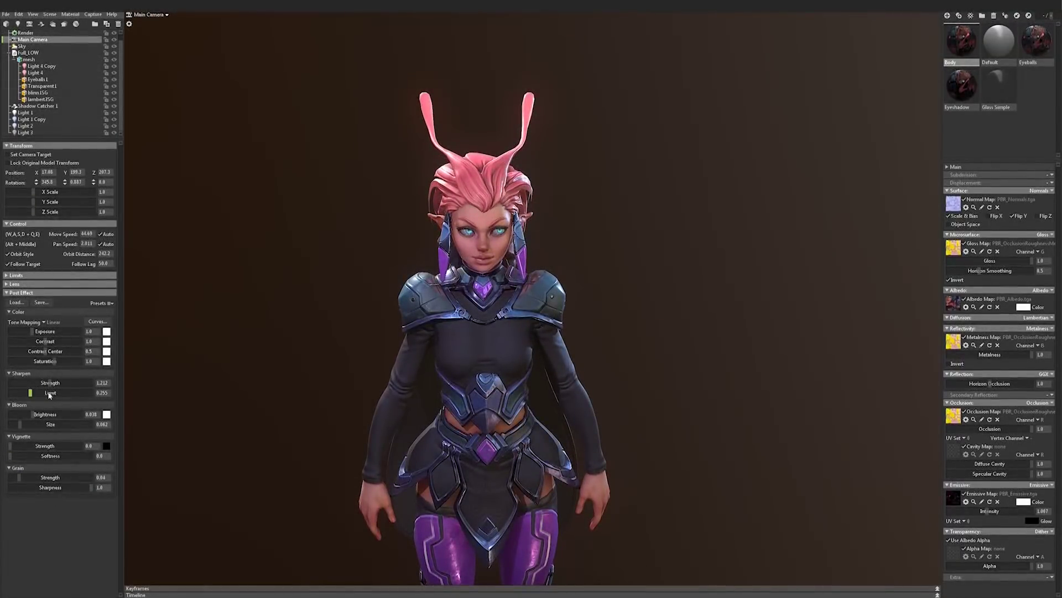
pyautogui.moveTo(20, 477); pyautogui.dragTo(80, 477)
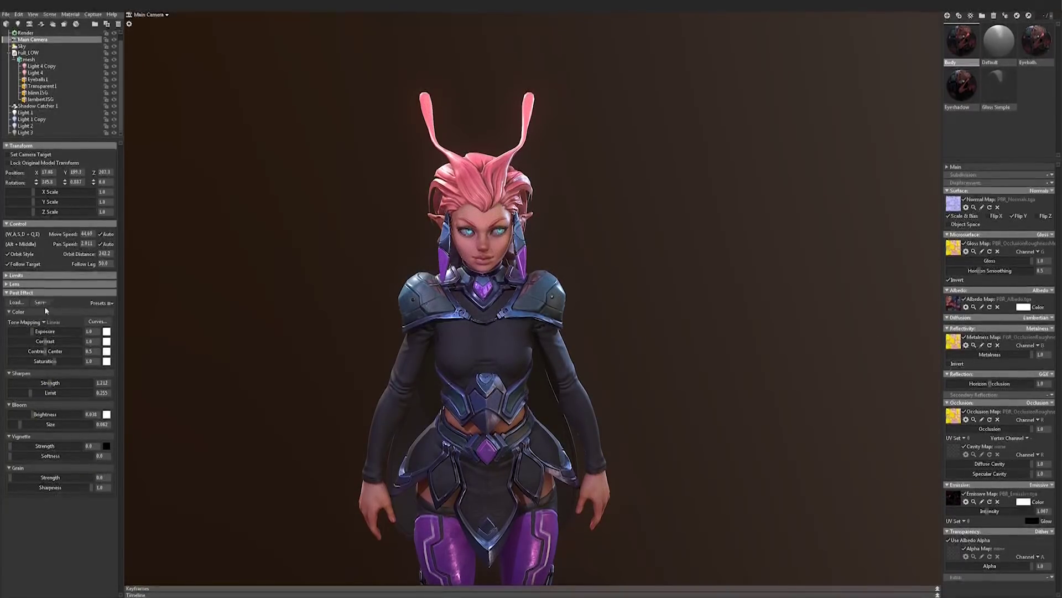
pyautogui.moveTo(34, 334)
pyautogui.mouseDown()
pyautogui.moveTo(55, 332)
pyautogui.moveTo(35, 332)
pyautogui.moveTo(58, 341)
pyautogui.moveTo(46, 342)
pyautogui.mouseUp()
# Open the camera's lens settings, enable depth of field, and check the blur on the face at different distances
pyautogui.click(8, 284)
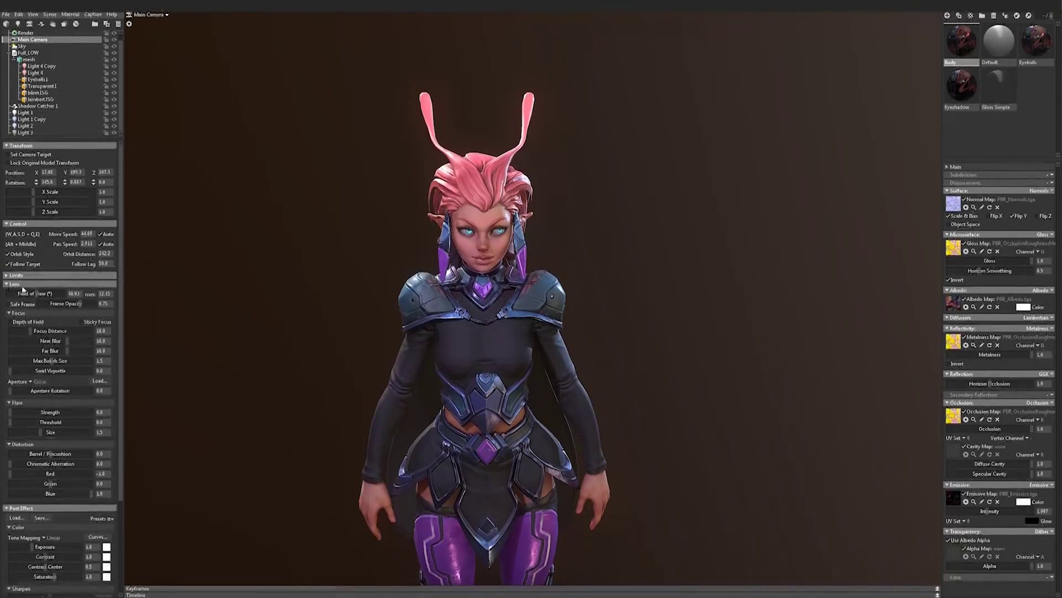
pyautogui.click(10, 322)
pyautogui.scroll(5, 543, 316)
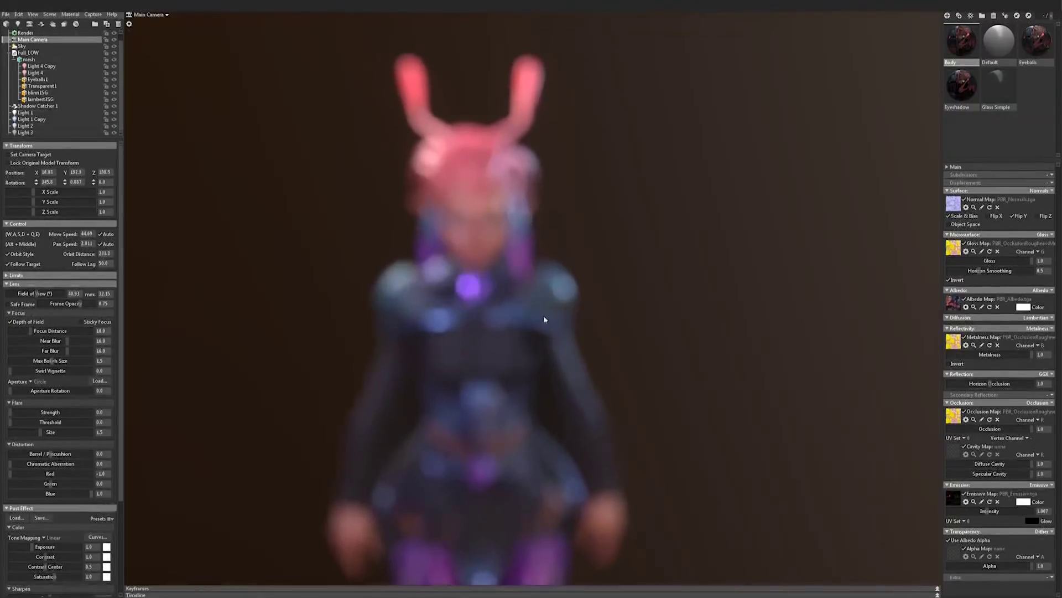
pyautogui.scroll(5, 736, 338)
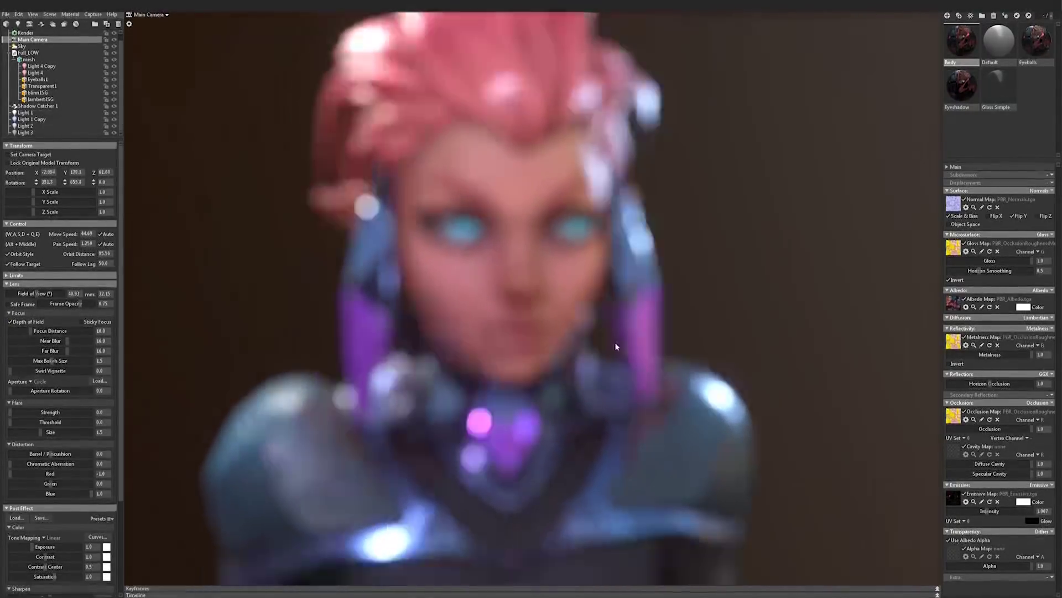
pyautogui.scroll(5, 616, 340)
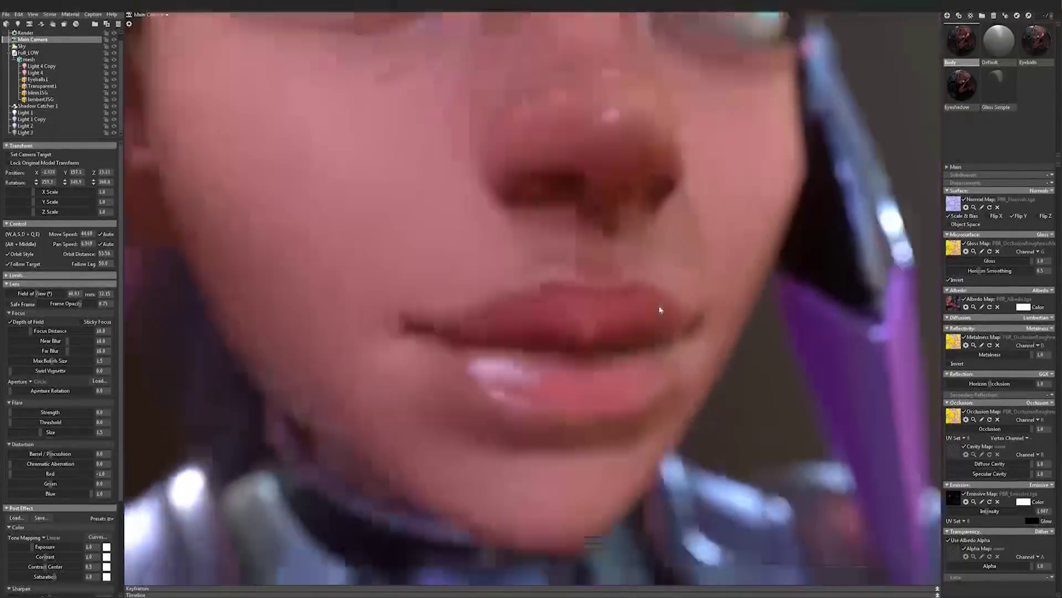
pyautogui.scroll(2, 662, 316)
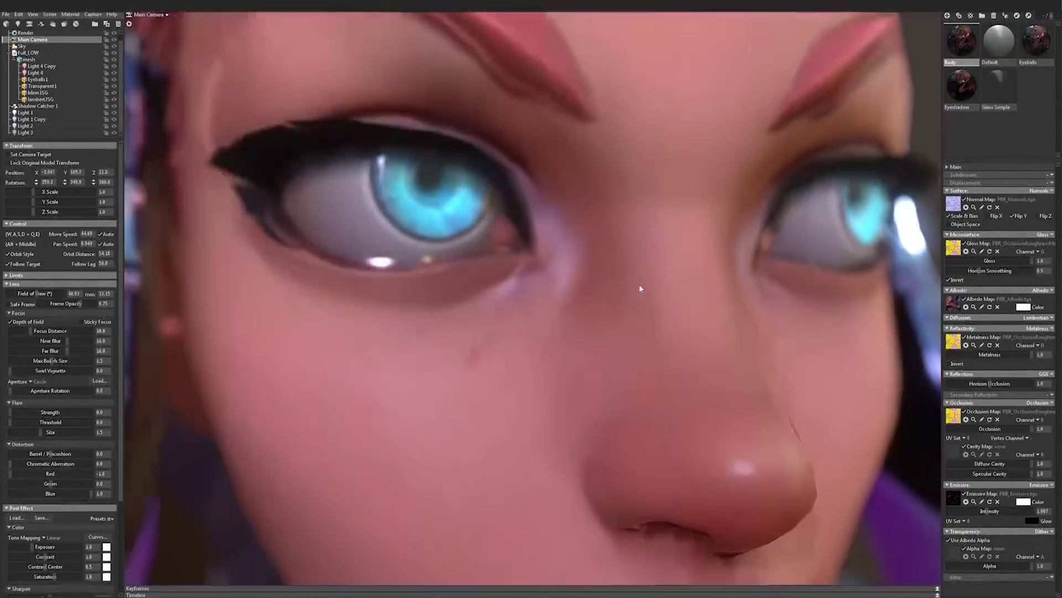
pyautogui.scroll(-3, 632, 283)
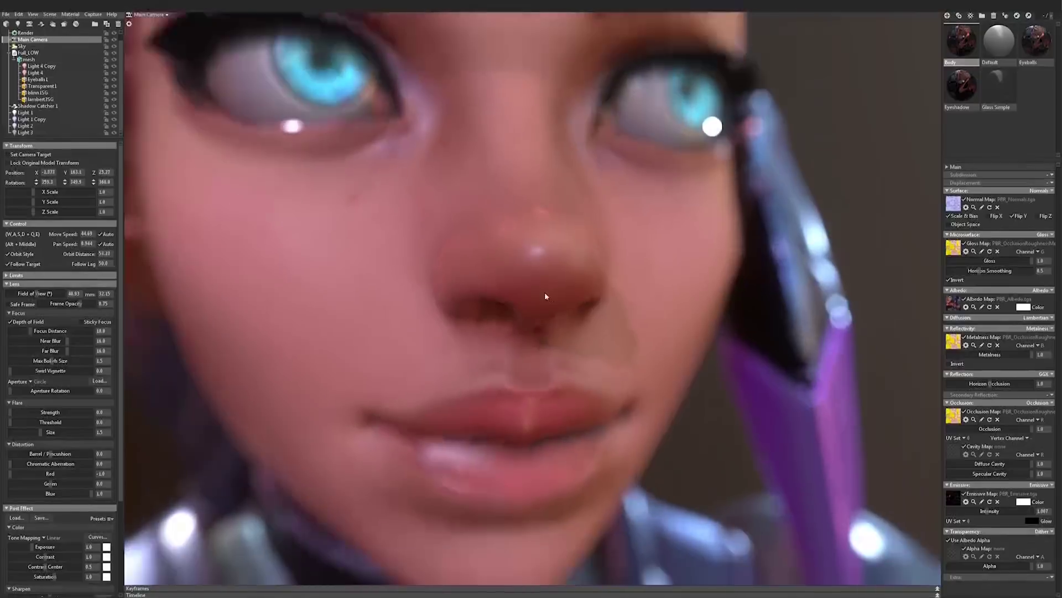
pyautogui.scroll(-3, 469, 276)
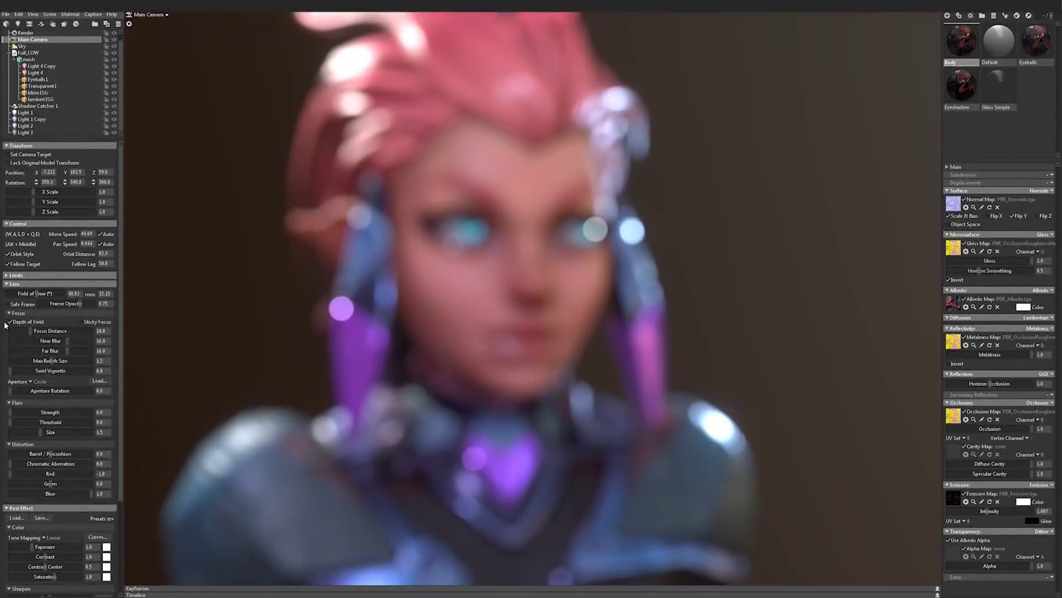
# Set the depth of field's focus distance to about 43.29 so the face is in focus in a three-quarter view
pyautogui.moveTo(31, 332)
pyautogui.mouseDown()
pyautogui.moveTo(63, 330)
pyautogui.moveTo(36, 330)
pyautogui.mouseUp()
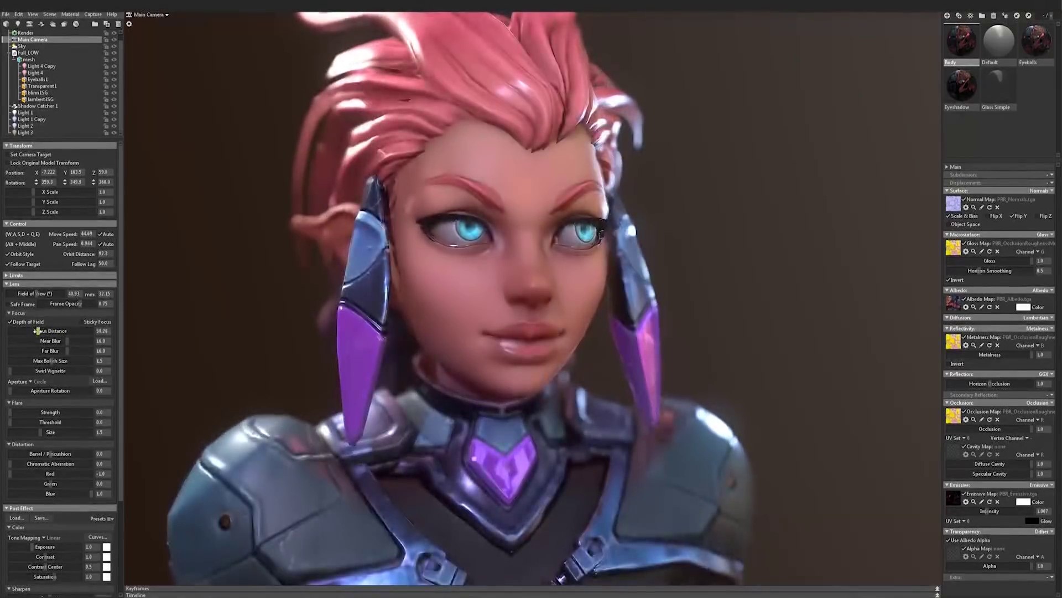
pyautogui.moveTo(346, 346); pyautogui.dragTo(493, 386)
pyautogui.scroll(2, 496, 383)
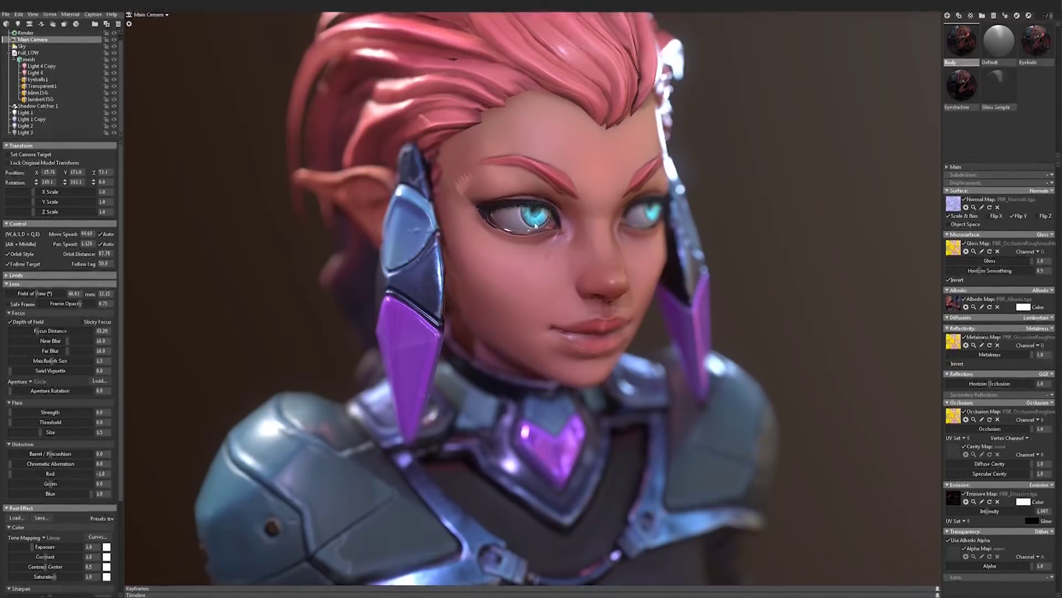
# Compare the close-up with and without depth of field, leave it disabled, and frame the head and torso from the front
pyautogui.click(11, 322)
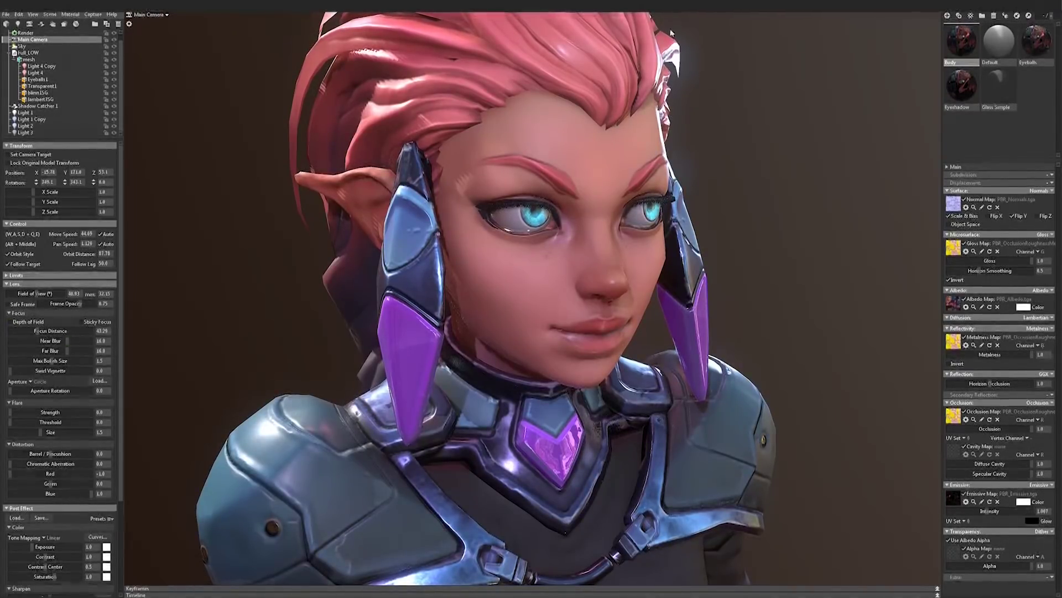
pyautogui.click(11, 322)
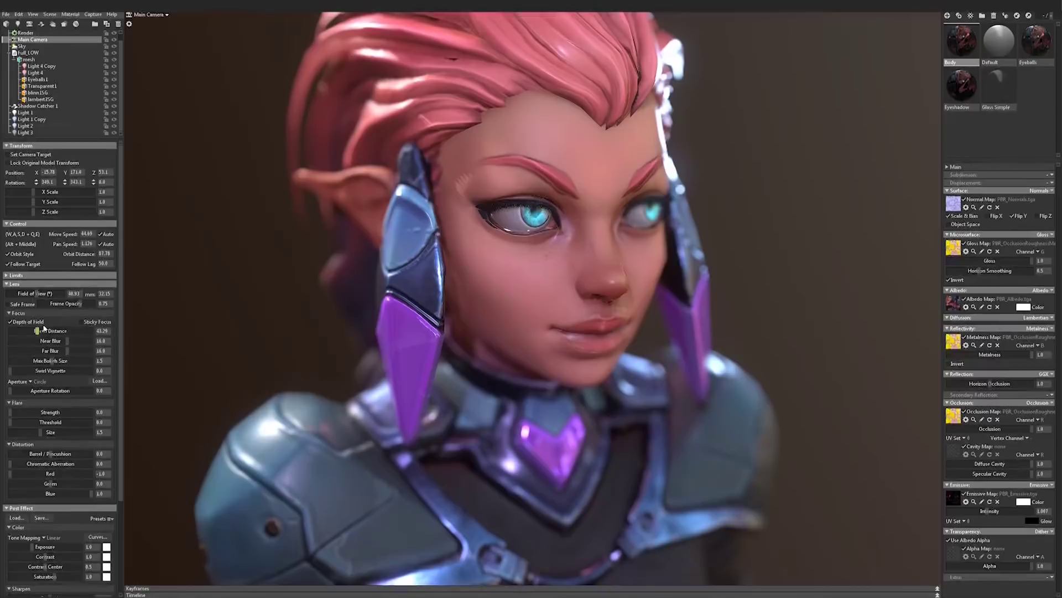
pyautogui.click(11, 322)
pyautogui.keyDown('alt'); pyautogui.moveTo(472, 314); pyautogui.dragTo(373, 272); pyautogui.keyUp('alt')
pyautogui.scroll(-3, 306, 285)
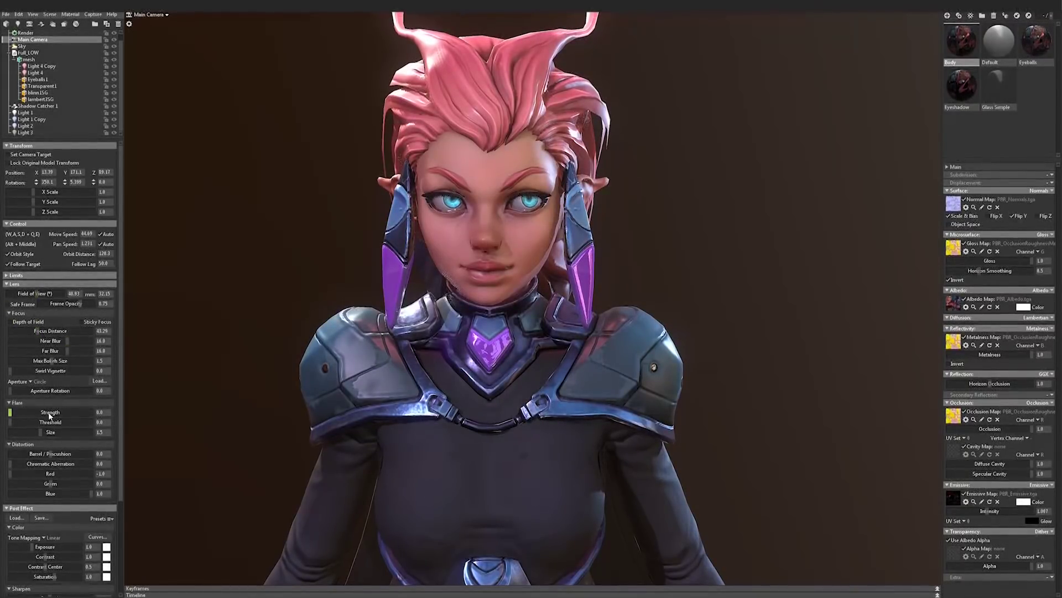
# Set the main camera's lens flare strength to about 0.255, checking the glow on the character from a wider view
pyautogui.moveTo(15, 415); pyautogui.dragTo(12, 412)
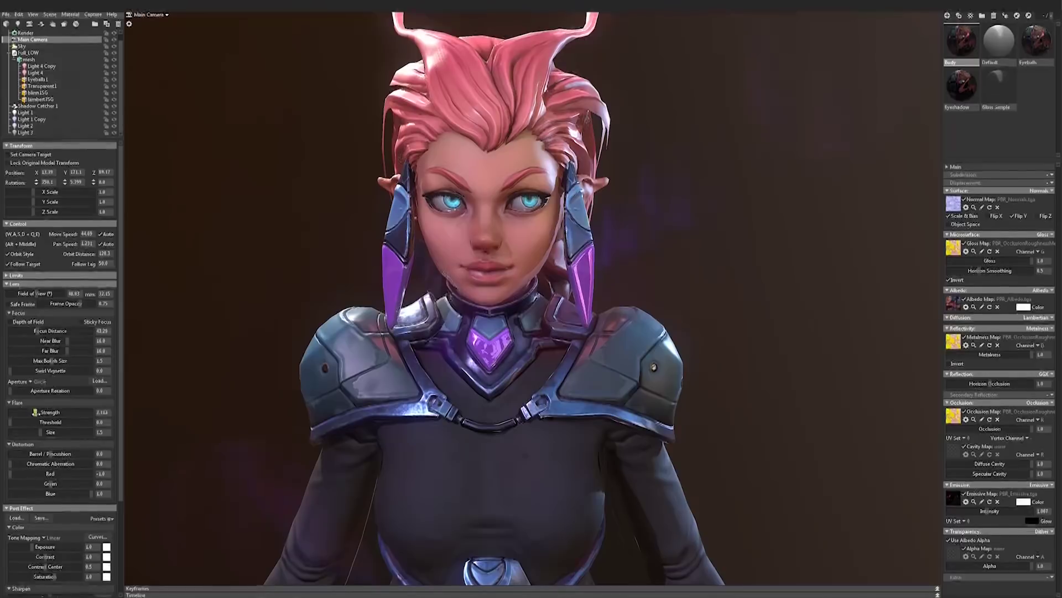
pyautogui.moveTo(378, 412); pyautogui.dragTo(423, 315)
pyautogui.scroll(2, 422, 316)
pyautogui.moveTo(21, 412); pyautogui.dragTo(14, 412)
pyautogui.moveTo(476, 369); pyautogui.dragTo(437, 365)
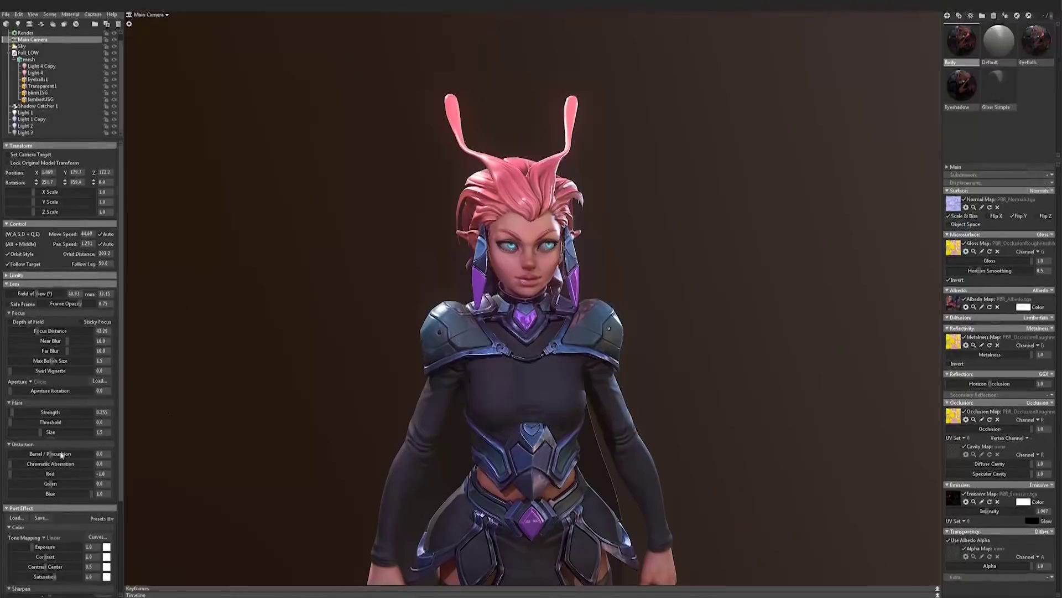
# Try the lens's chromatic aberration at 1.0 and inspect the colour fringing on the head and armour from several views
pyautogui.moveTo(32, 463); pyautogui.dragTo(127, 462)
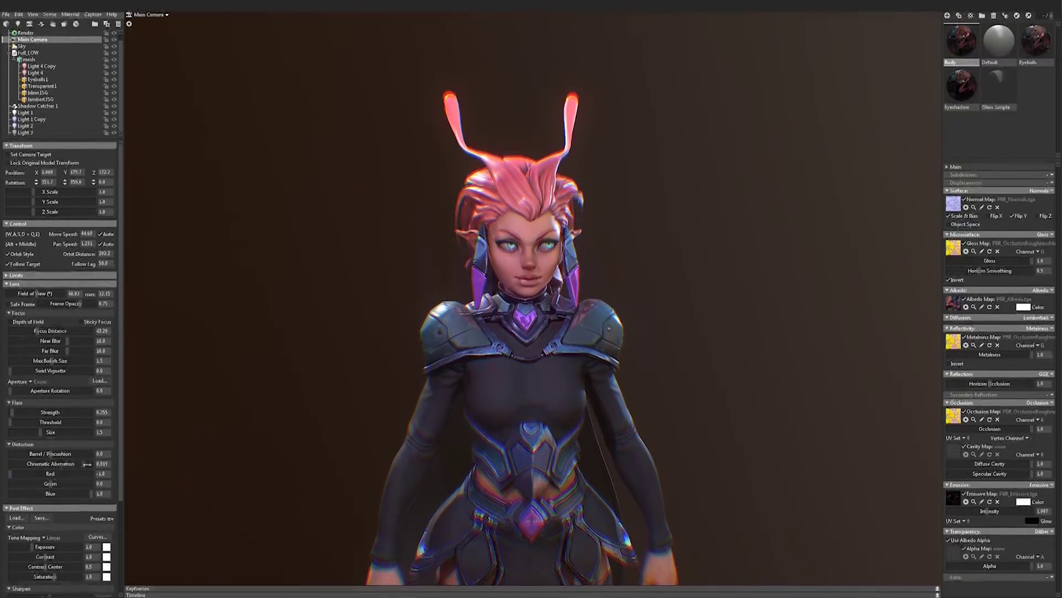
pyautogui.keyDown('alt'); pyautogui.moveTo(462, 324); pyautogui.dragTo(470, 347, button='middle'); pyautogui.keyUp('alt')
pyautogui.keyDown('alt'); pyautogui.moveTo(470, 348); pyautogui.dragTo(616, 358, button='right'); pyautogui.keyUp('alt')
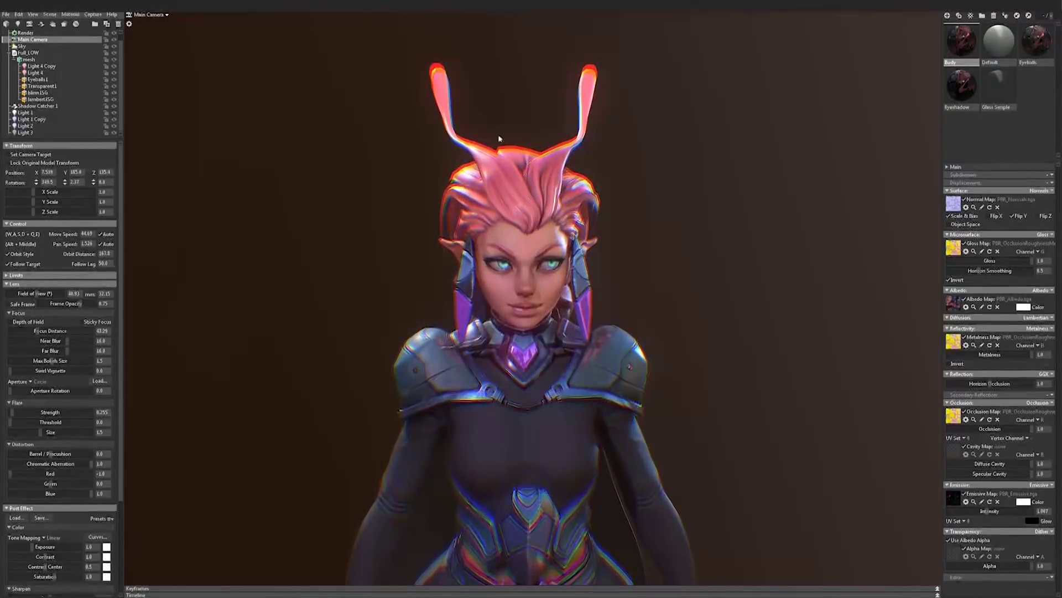
pyautogui.moveTo(498, 138); pyautogui.dragTo(476, 369, button='right')
pyautogui.moveTo(477, 369); pyautogui.dragTo(554, 209)
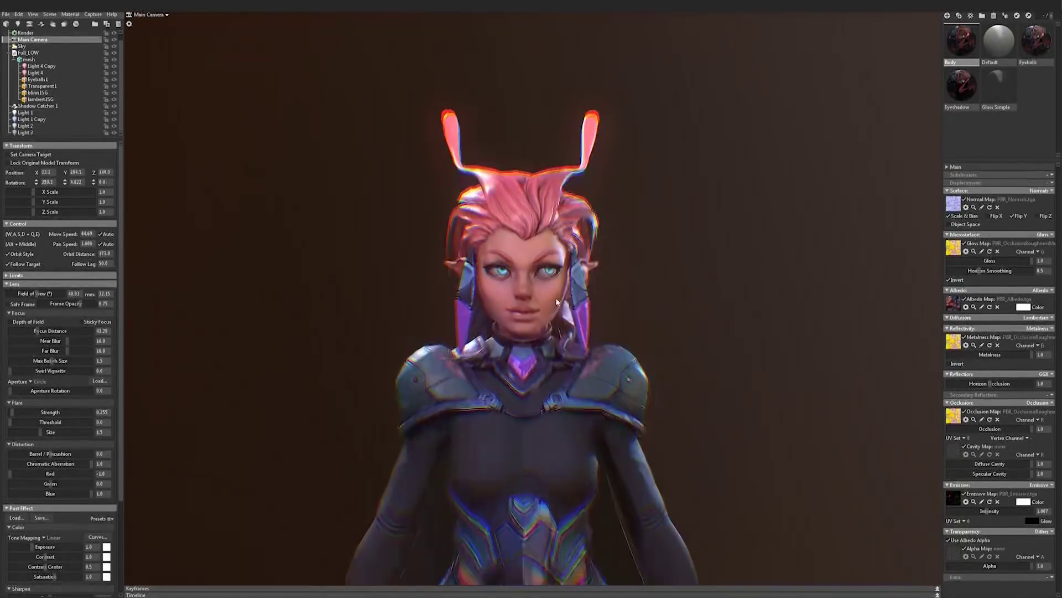
pyautogui.moveTo(471, 231); pyautogui.dragTo(421, 292)
pyautogui.moveTo(421, 293); pyautogui.dragTo(125, 376, button='middle')
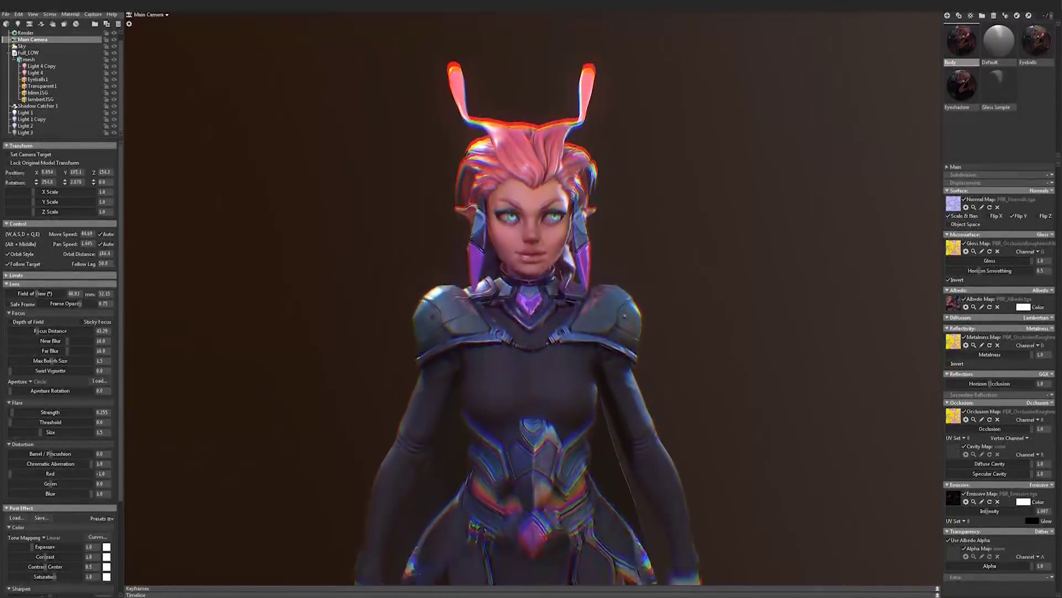
# Set the chromatic aberration to about 0.146 and check the subtle fringing on the head and shoulders in a close-up
pyautogui.moveTo(53, 467); pyautogui.dragTo(15, 464)
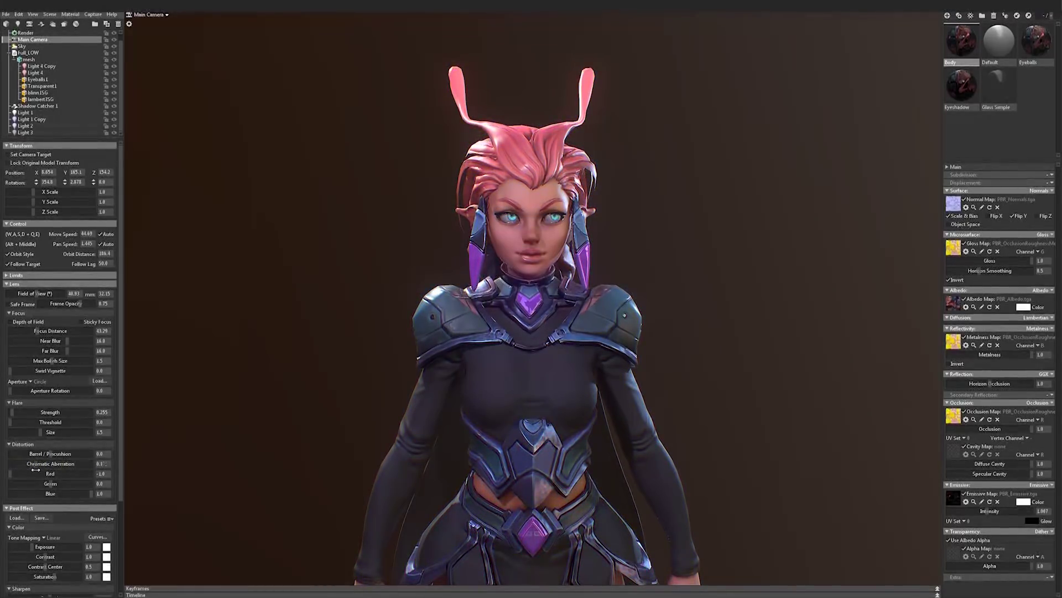
pyautogui.moveTo(36, 469); pyautogui.dragTo(41, 470)
pyautogui.keyDown('alt'); pyautogui.moveTo(362, 246); pyautogui.dragTo(377, 299); pyautogui.keyUp('alt')
pyautogui.keyDown('alt'); pyautogui.moveTo(377, 299); pyautogui.dragTo(507, 186, button='right'); pyautogui.keyUp('alt')
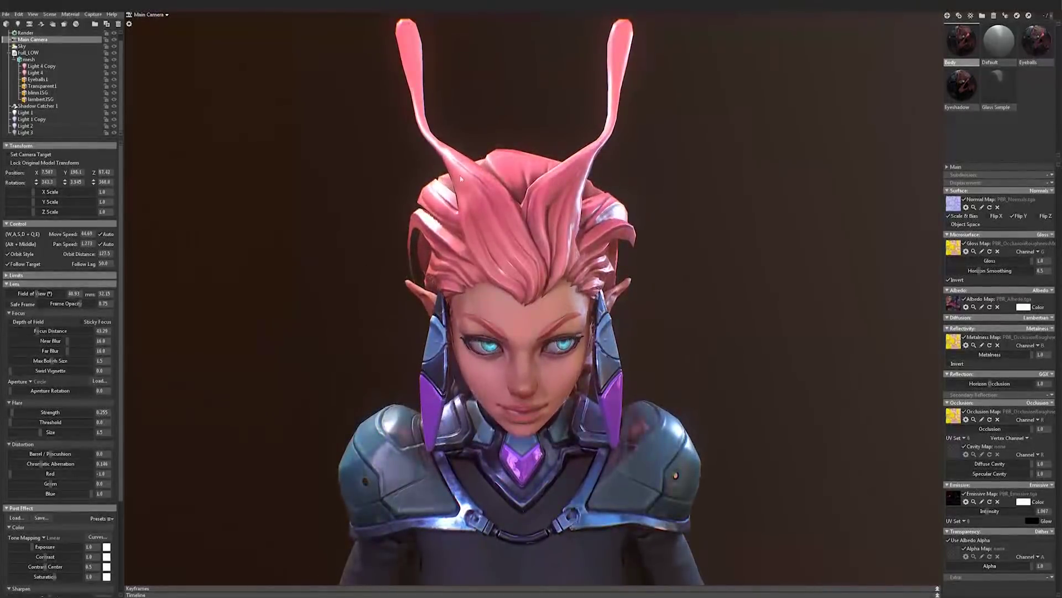
pyautogui.keyDown('alt'); pyautogui.moveTo(432, 275); pyautogui.dragTo(432, 268); pyautogui.keyUp('alt')
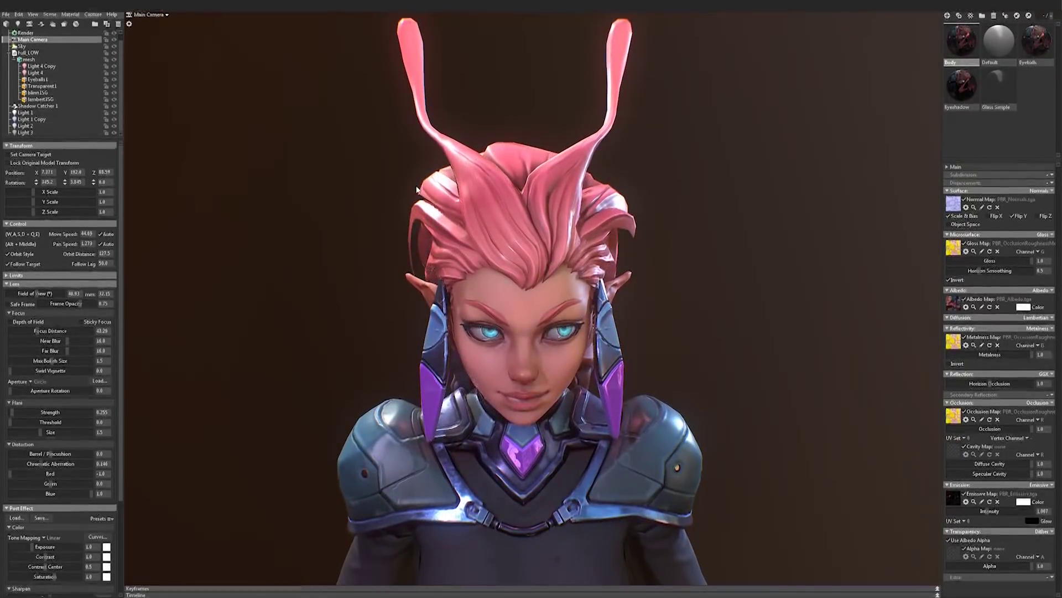
pyautogui.keyDown('alt'); pyautogui.moveTo(443, 176); pyautogui.dragTo(451, 176); pyautogui.keyUp('alt')
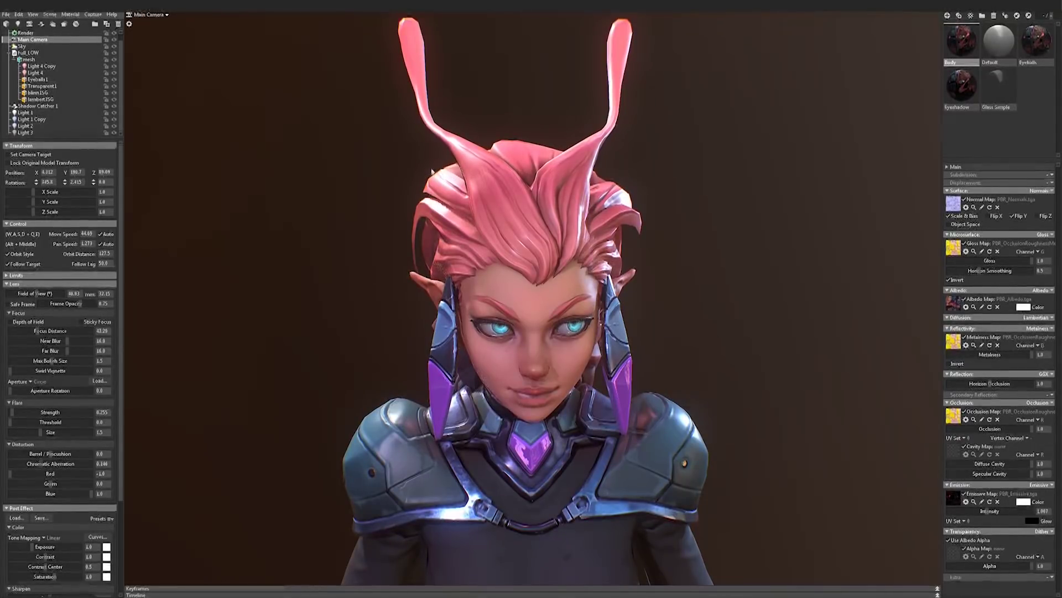
pyautogui.keyDown('alt'); pyautogui.moveTo(488, 193); pyautogui.dragTo(484, 190); pyautogui.keyUp('alt')
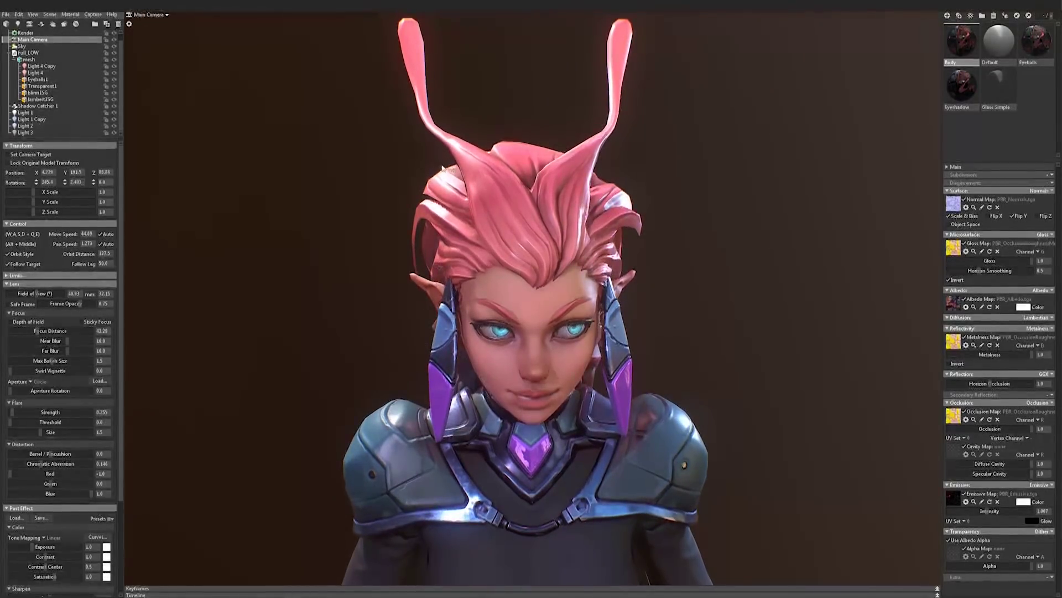
pyautogui.keyDown('alt'); pyautogui.moveTo(468, 168); pyautogui.dragTo(482, 251); pyautogui.keyUp('alt')
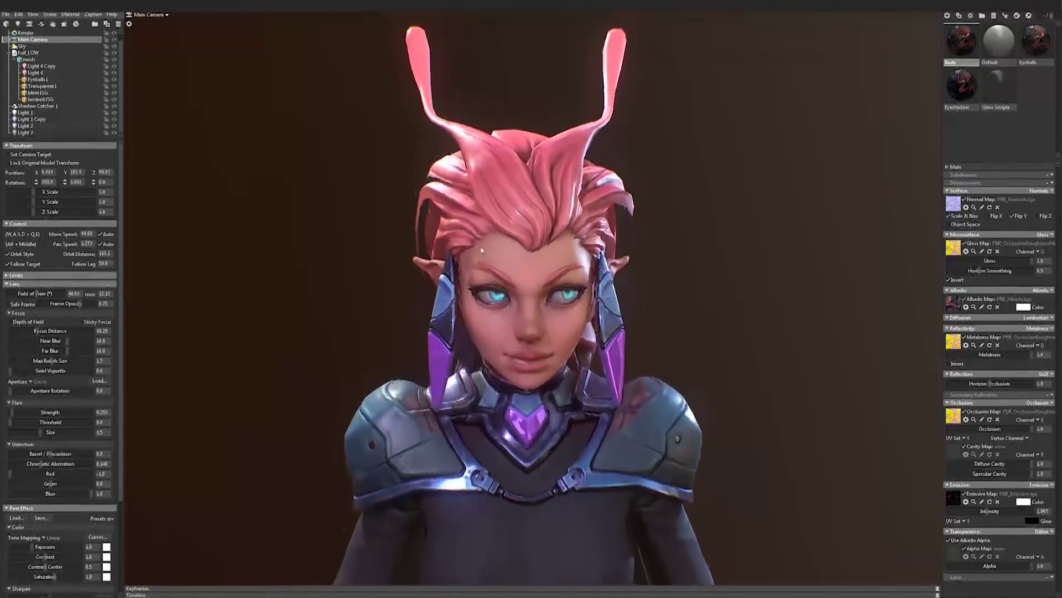